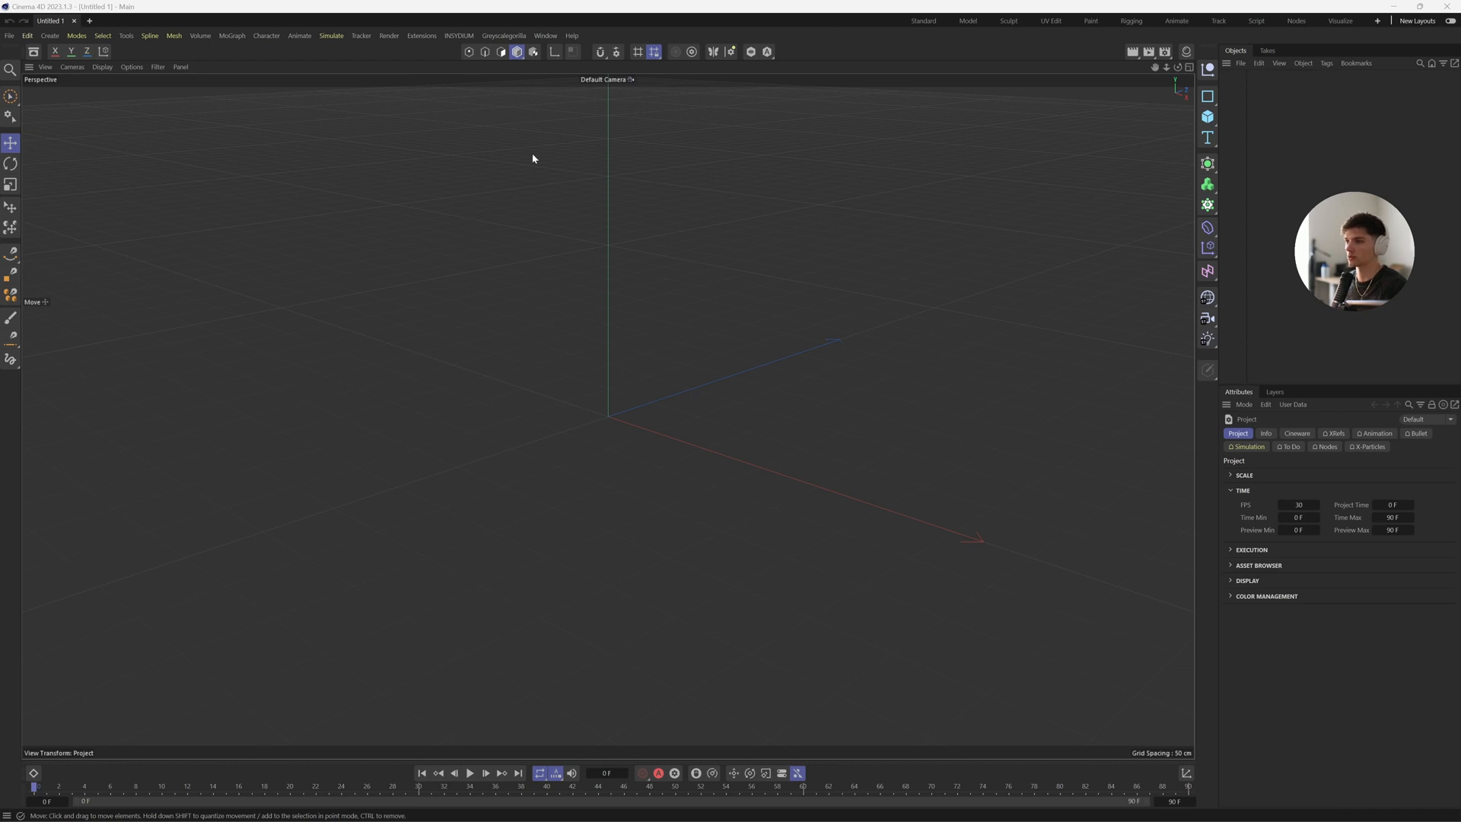
# Review the plugin commands listed under Extensions, INSYDIUM and Greyscalegorilla
pyautogui.click(504, 36)
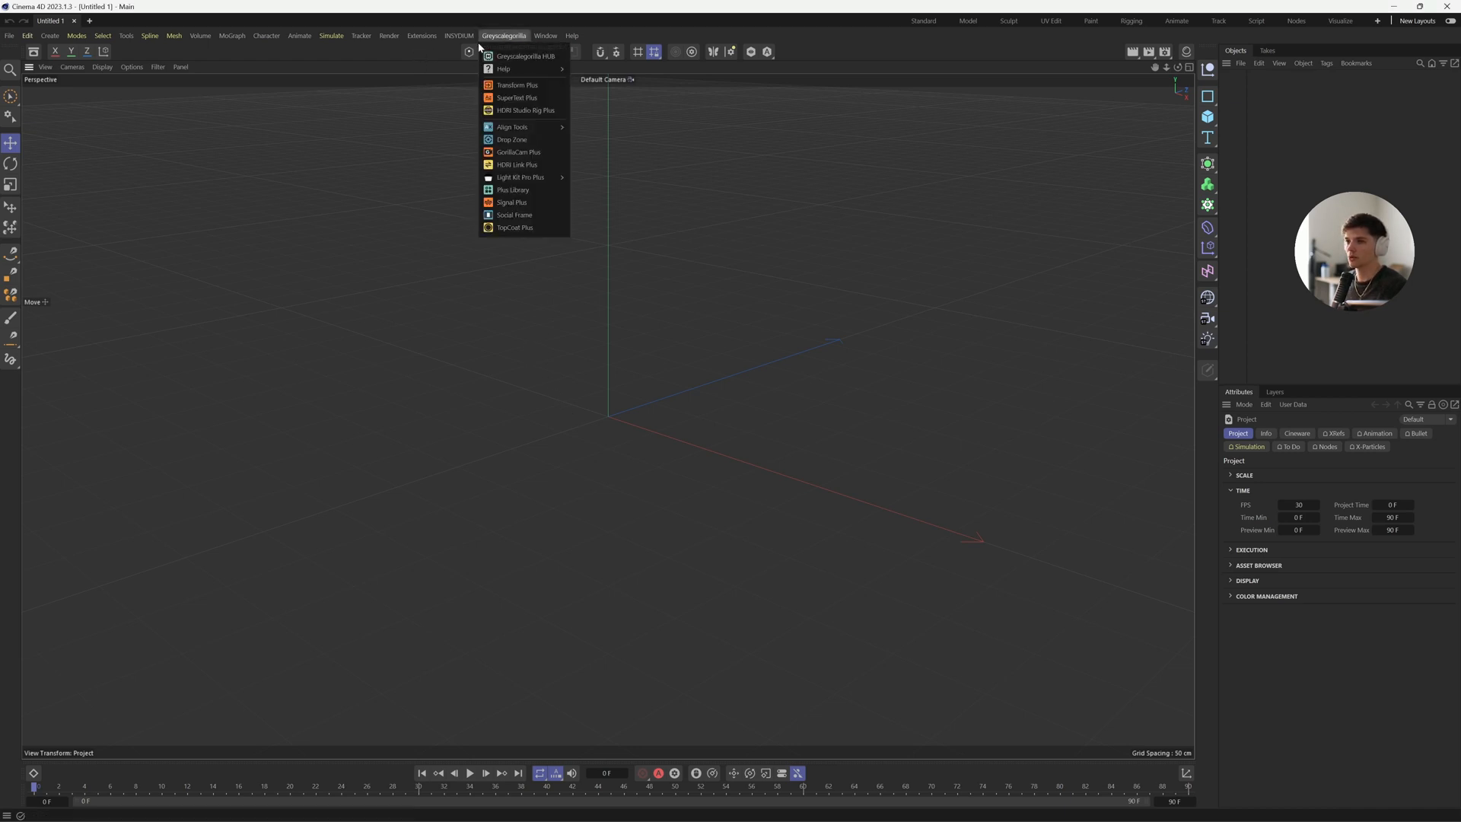
pyautogui.click(377, 54)
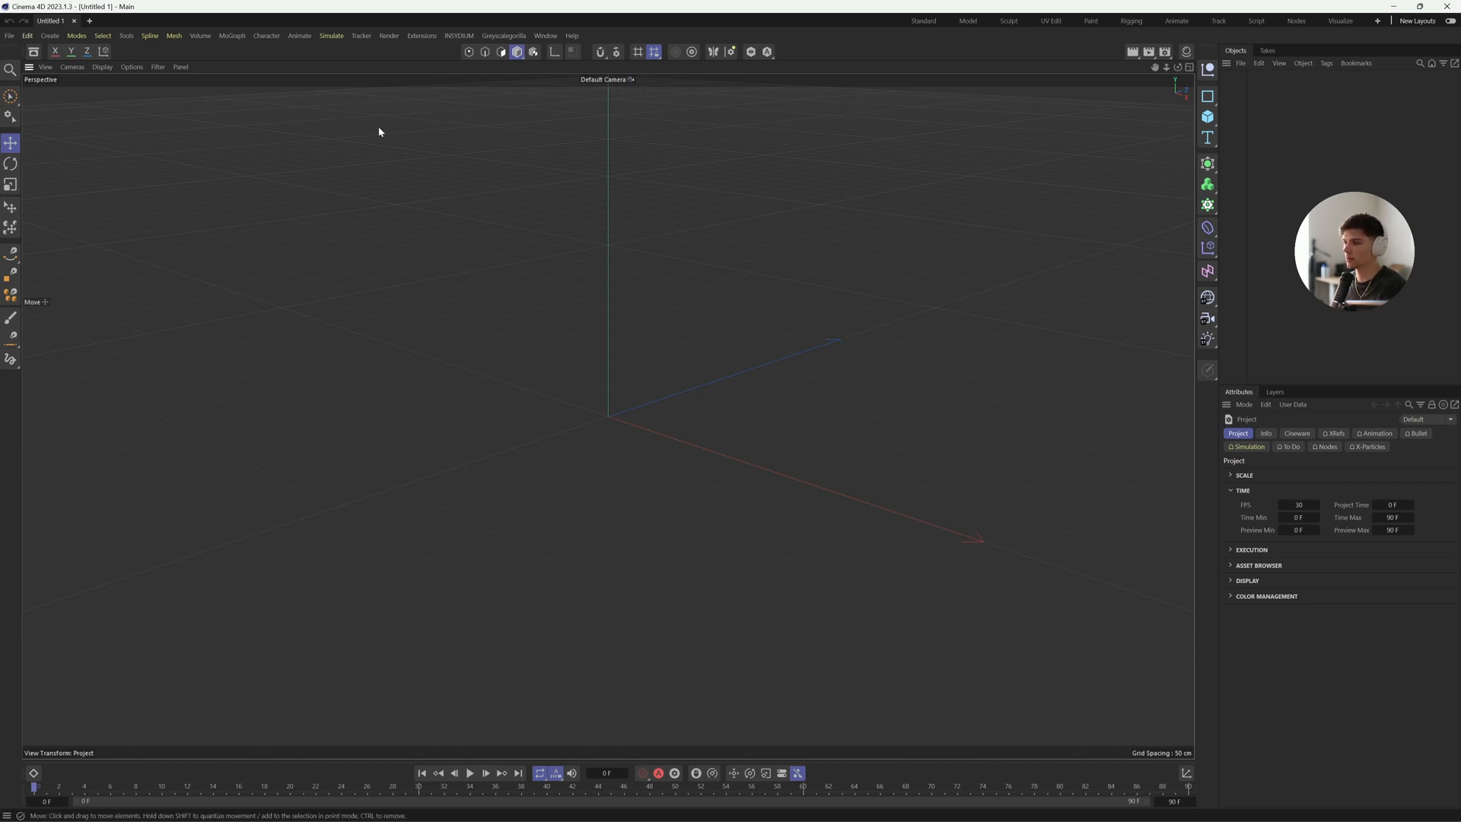
pyautogui.click(422, 36)
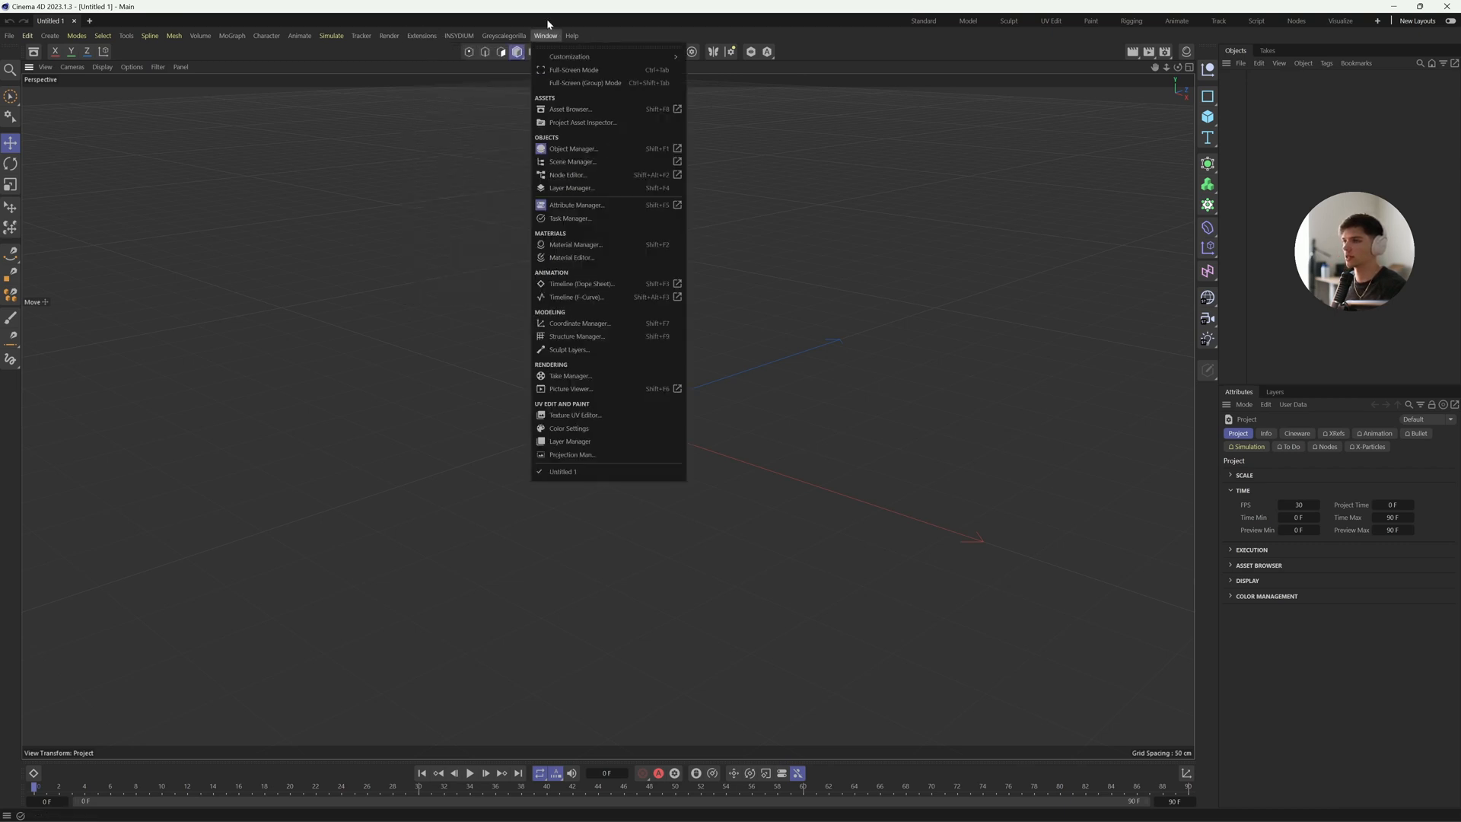
pyautogui.click(514, 18)
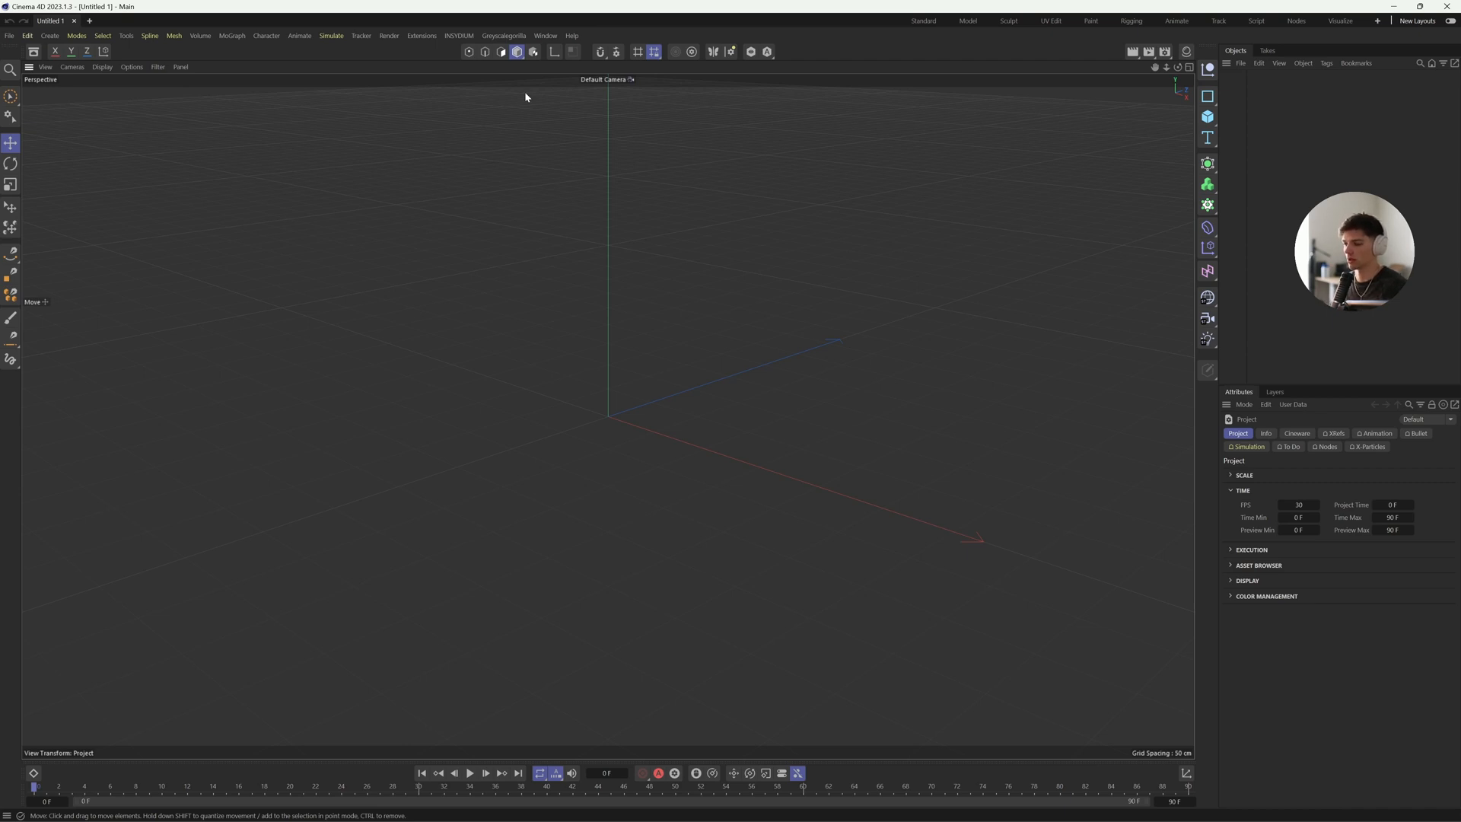
pyautogui.click(459, 36)
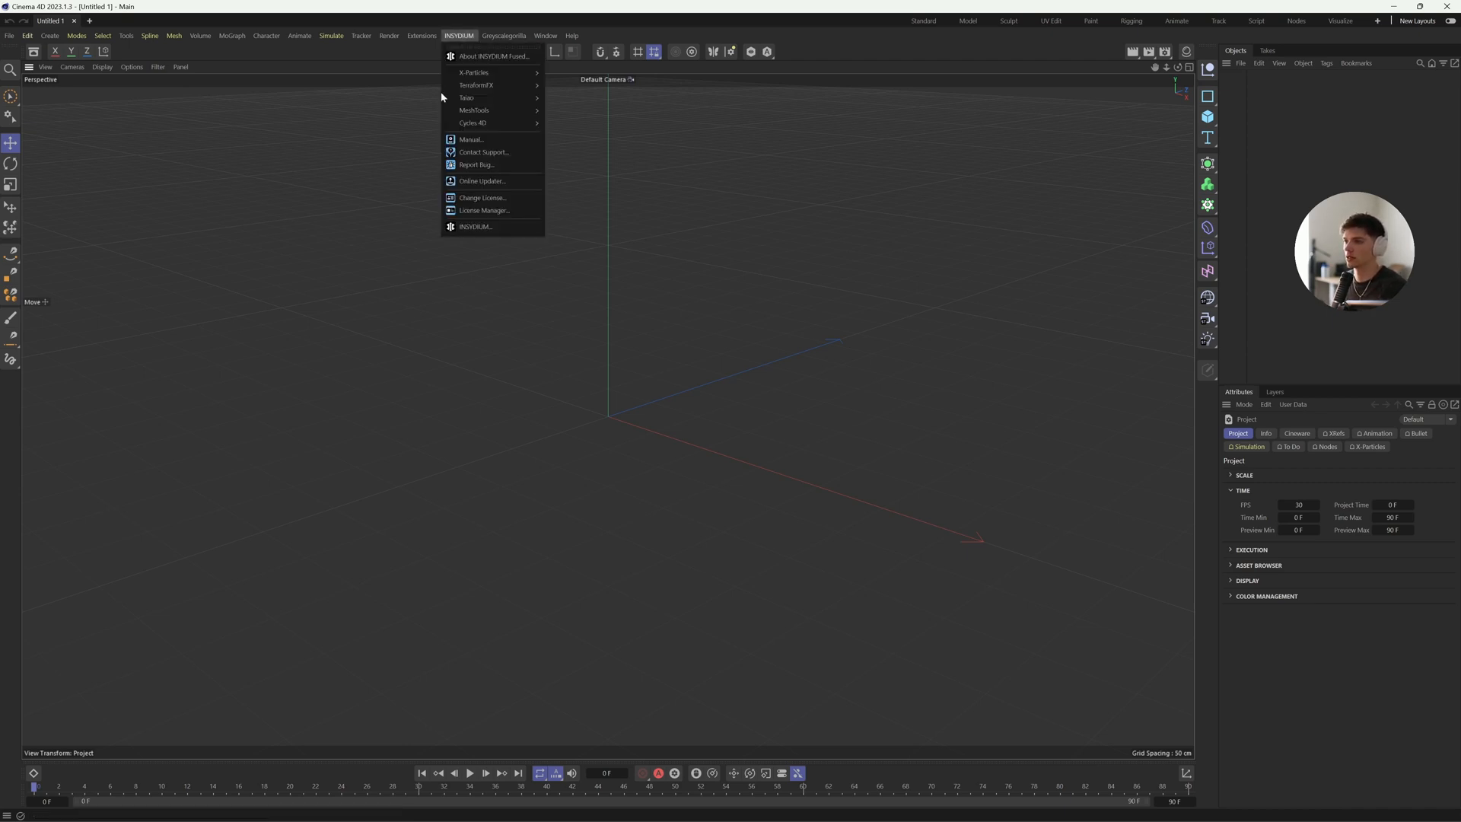
pyautogui.moveTo(422, 36)
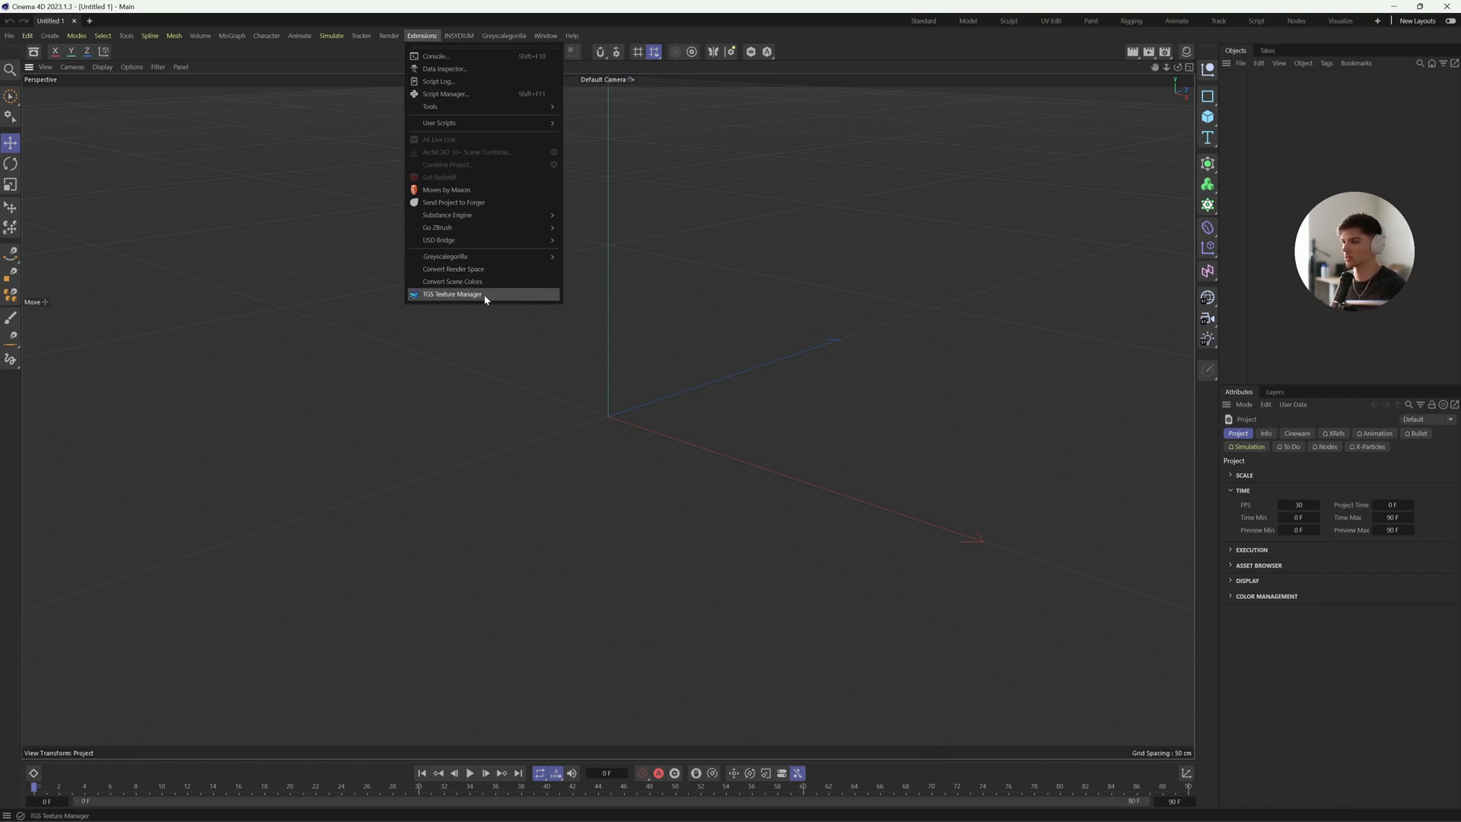
pyautogui.moveTo(517, 37)
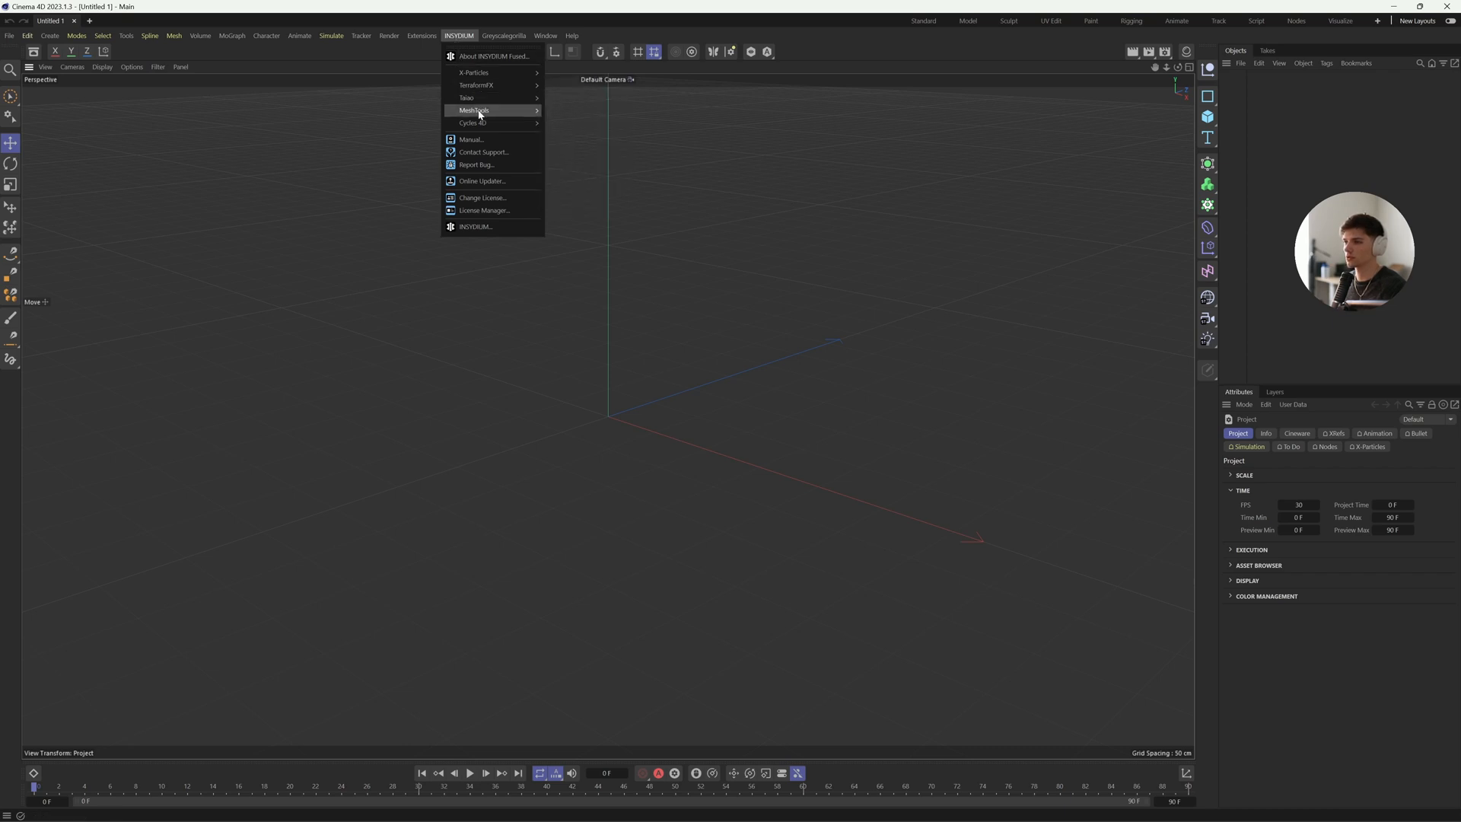
pyautogui.moveTo(481, 124)
pyautogui.moveTo(490, 75)
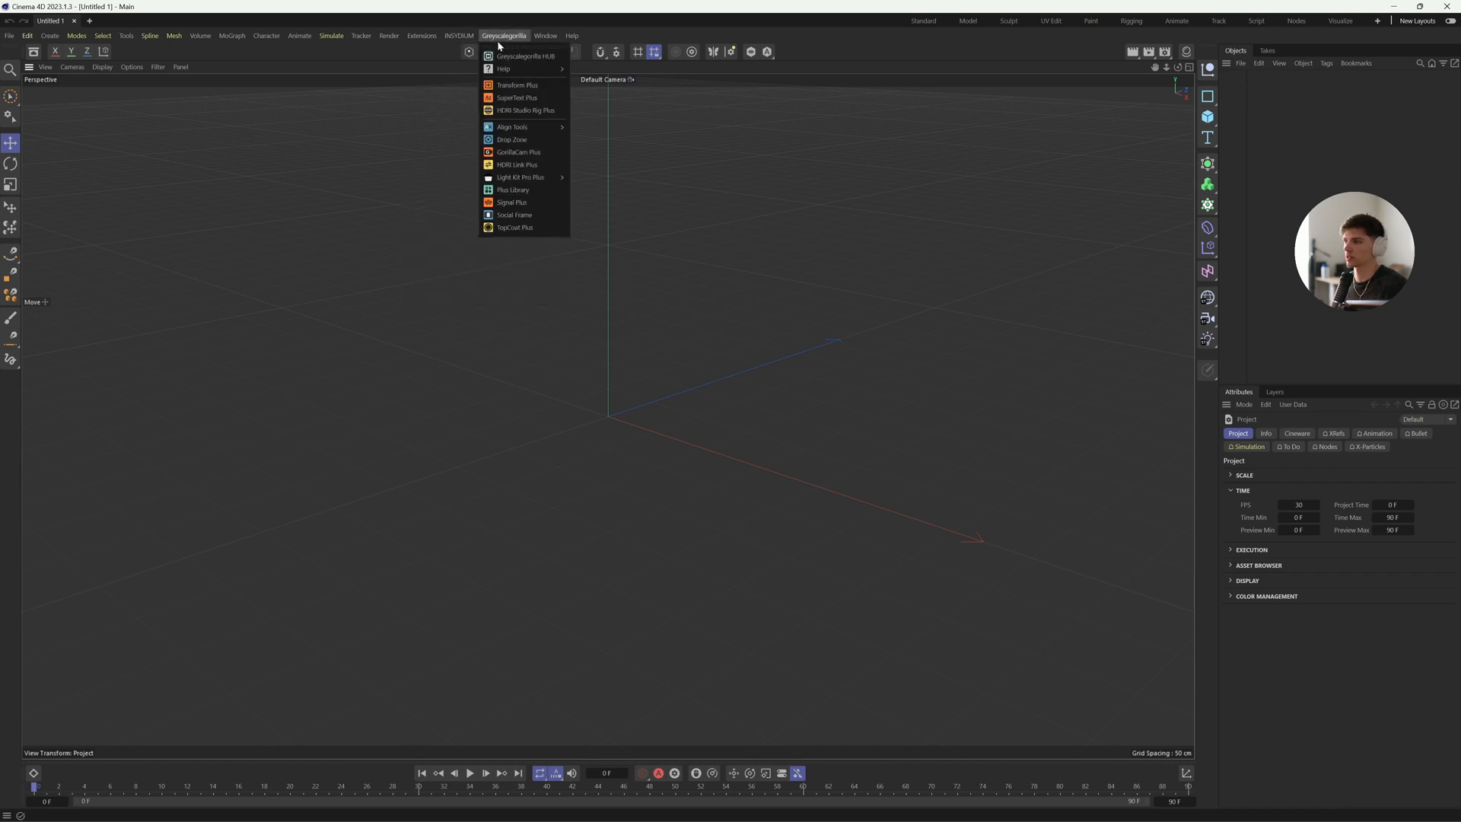
pyautogui.click(1003, 46)
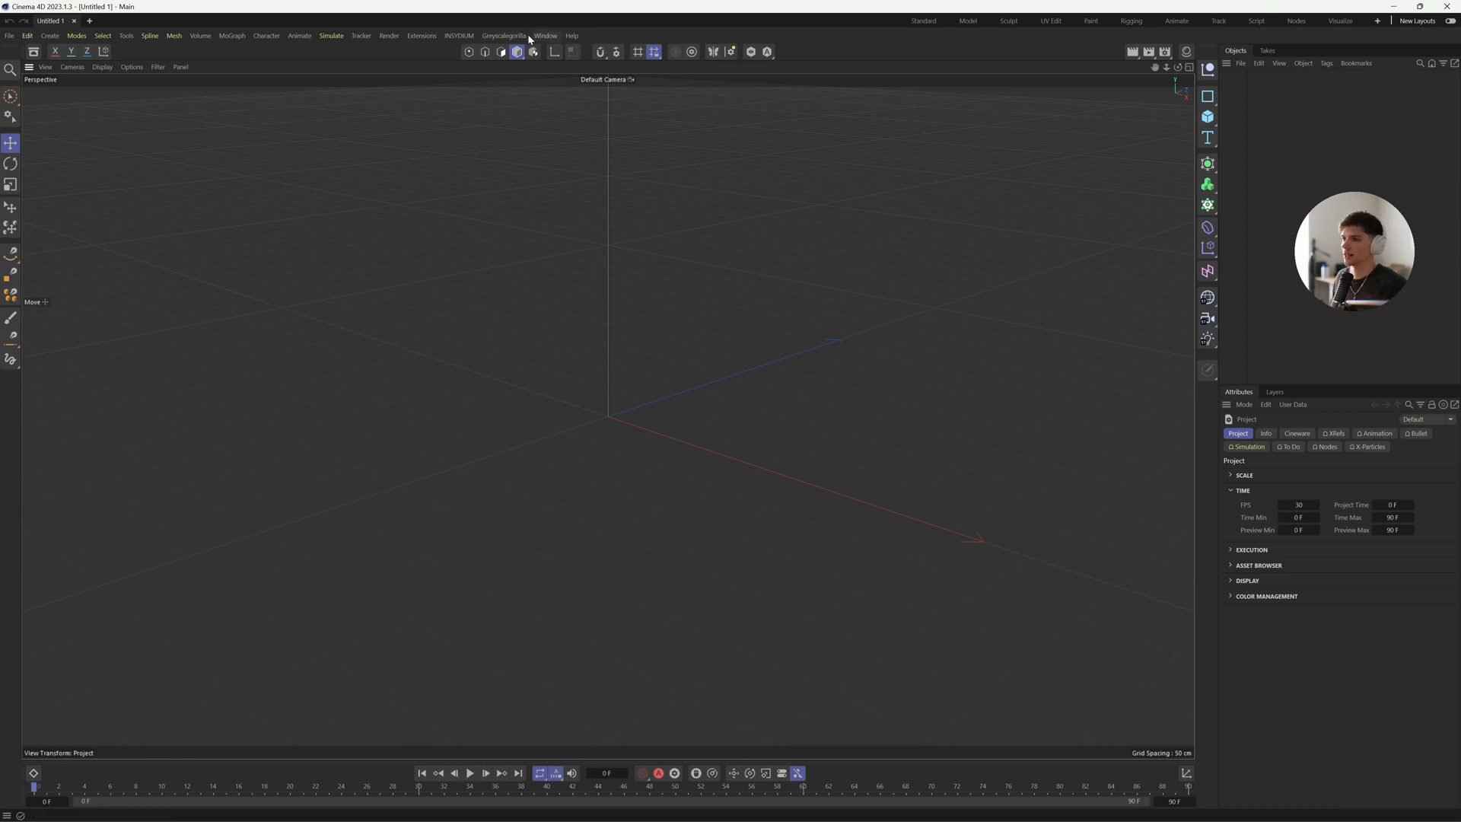
pyautogui.click(506, 36)
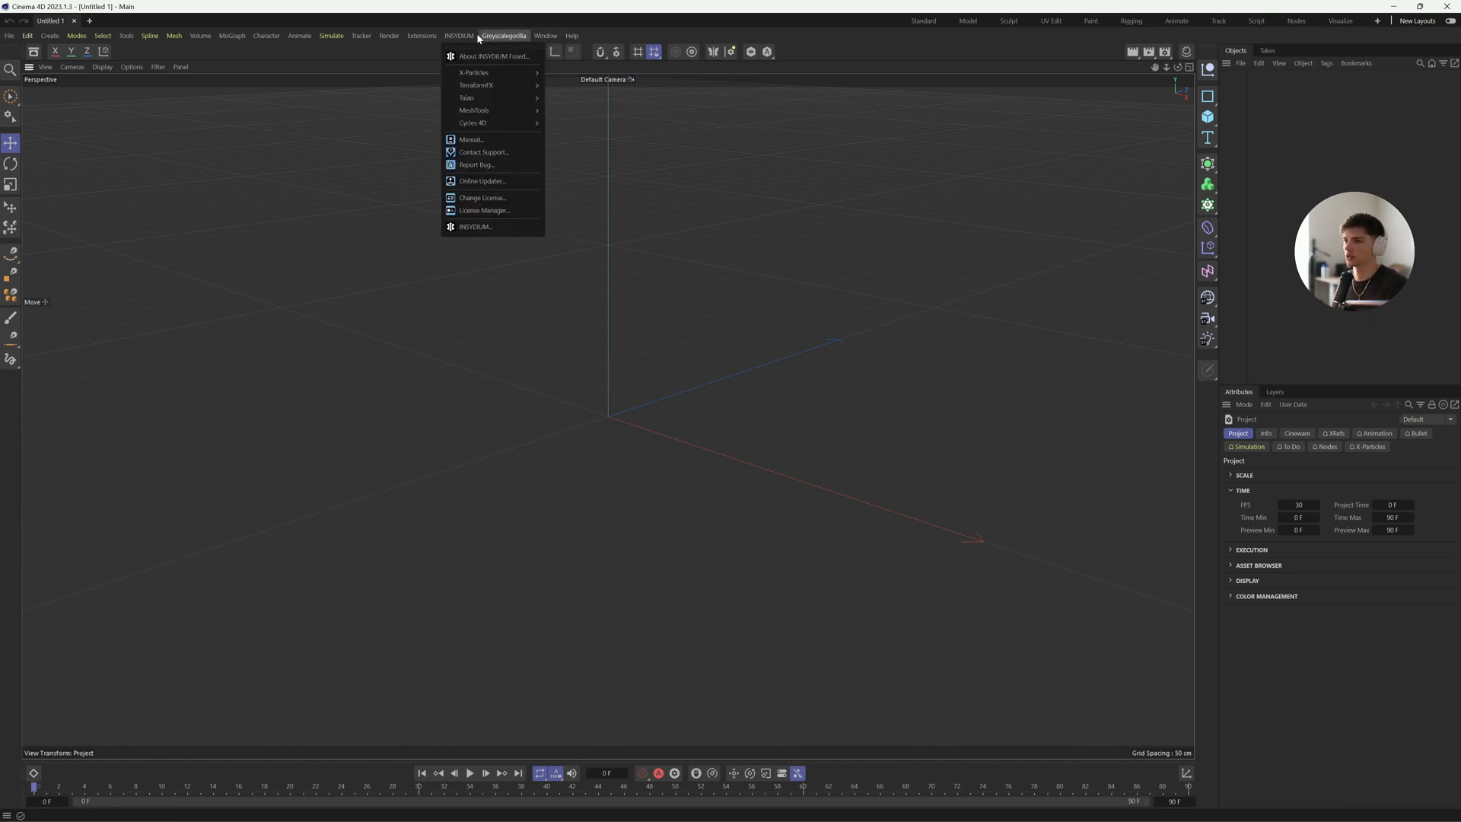
pyautogui.moveTo(434, 36)
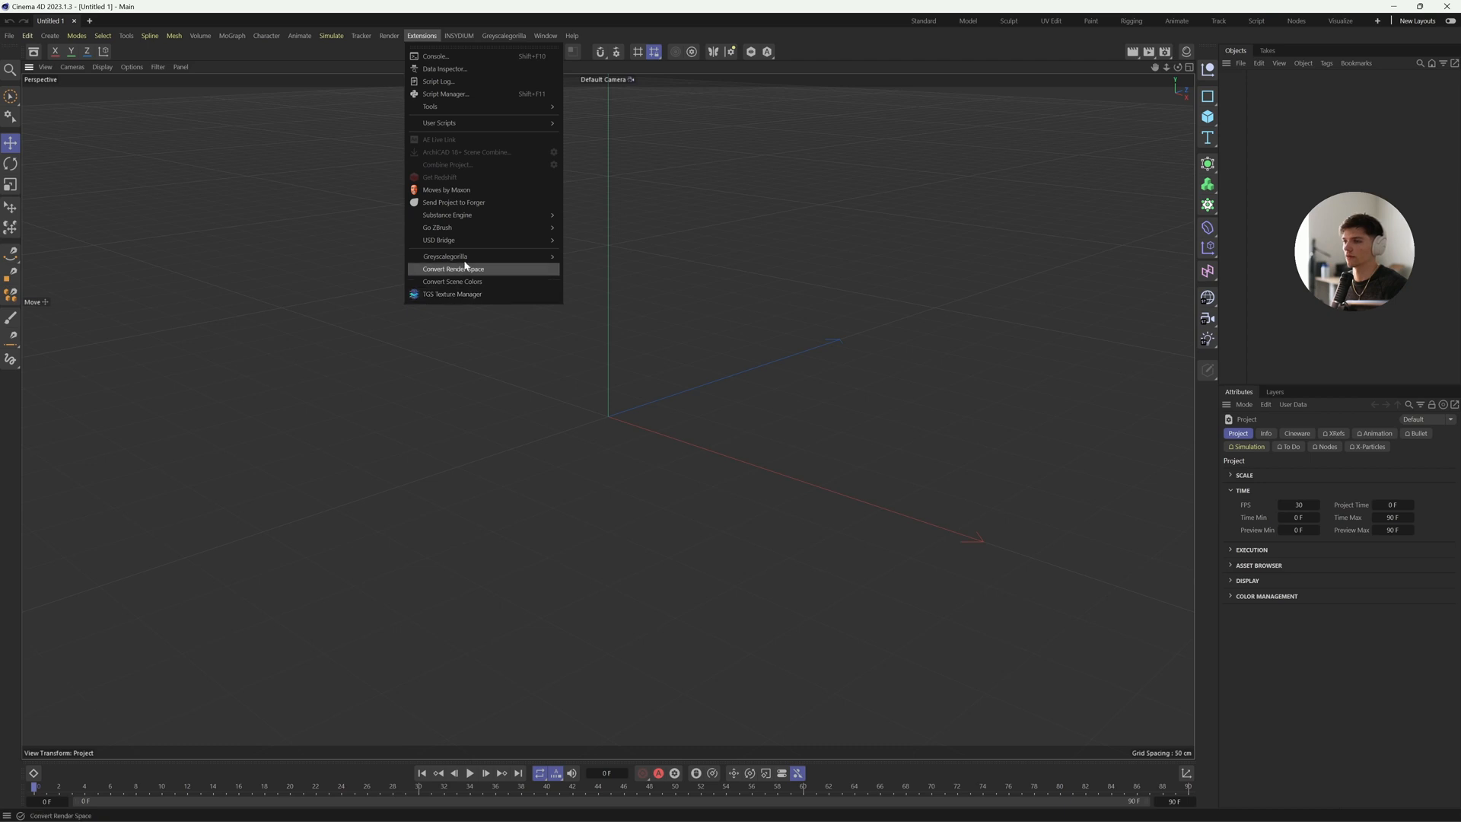
pyautogui.click(461, 28)
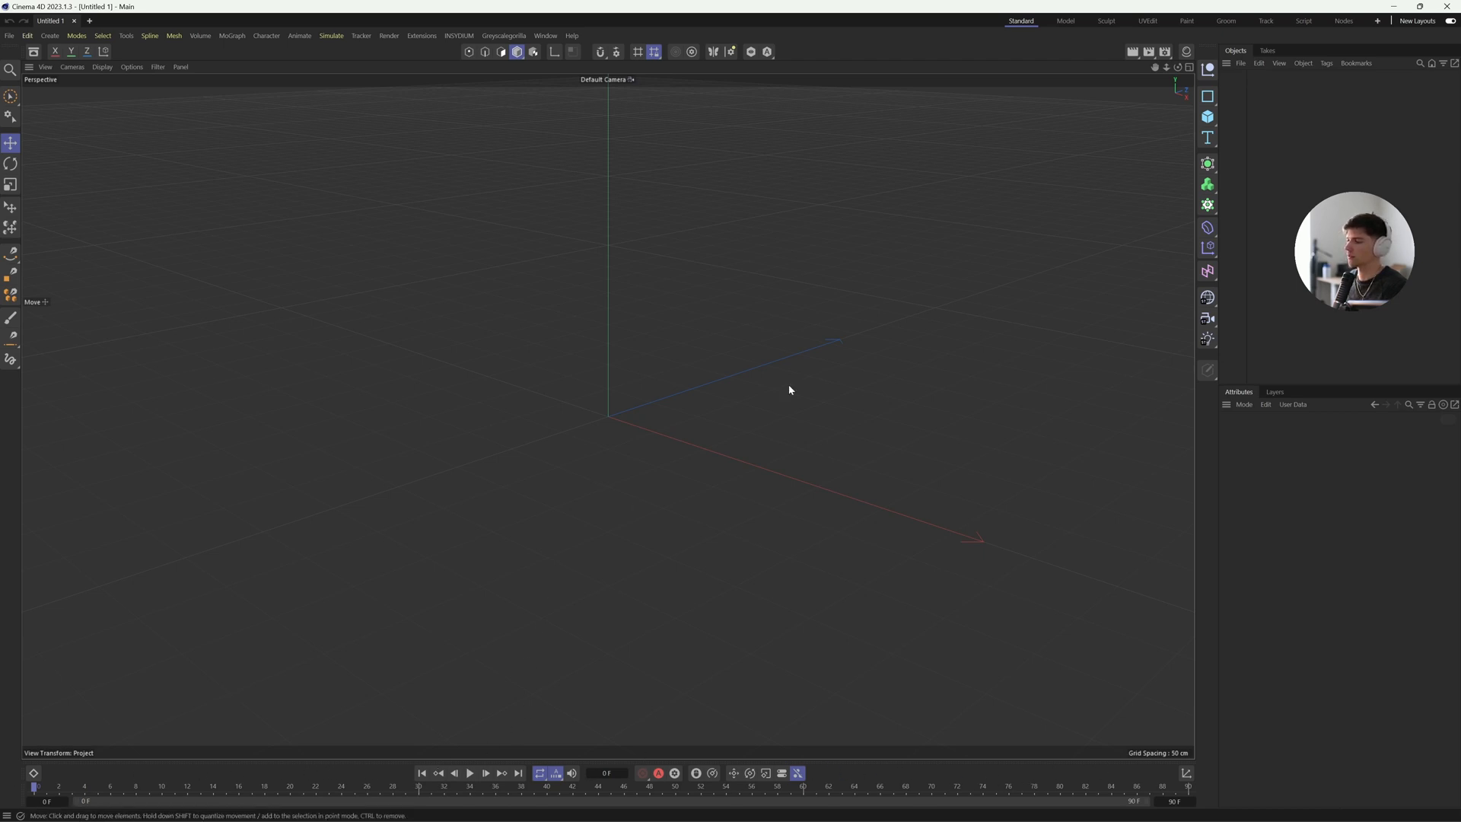
# Turn off New Layouts, load the classic Standard layout, and test creating and deleting a material in it
pyautogui.click(1451, 22)
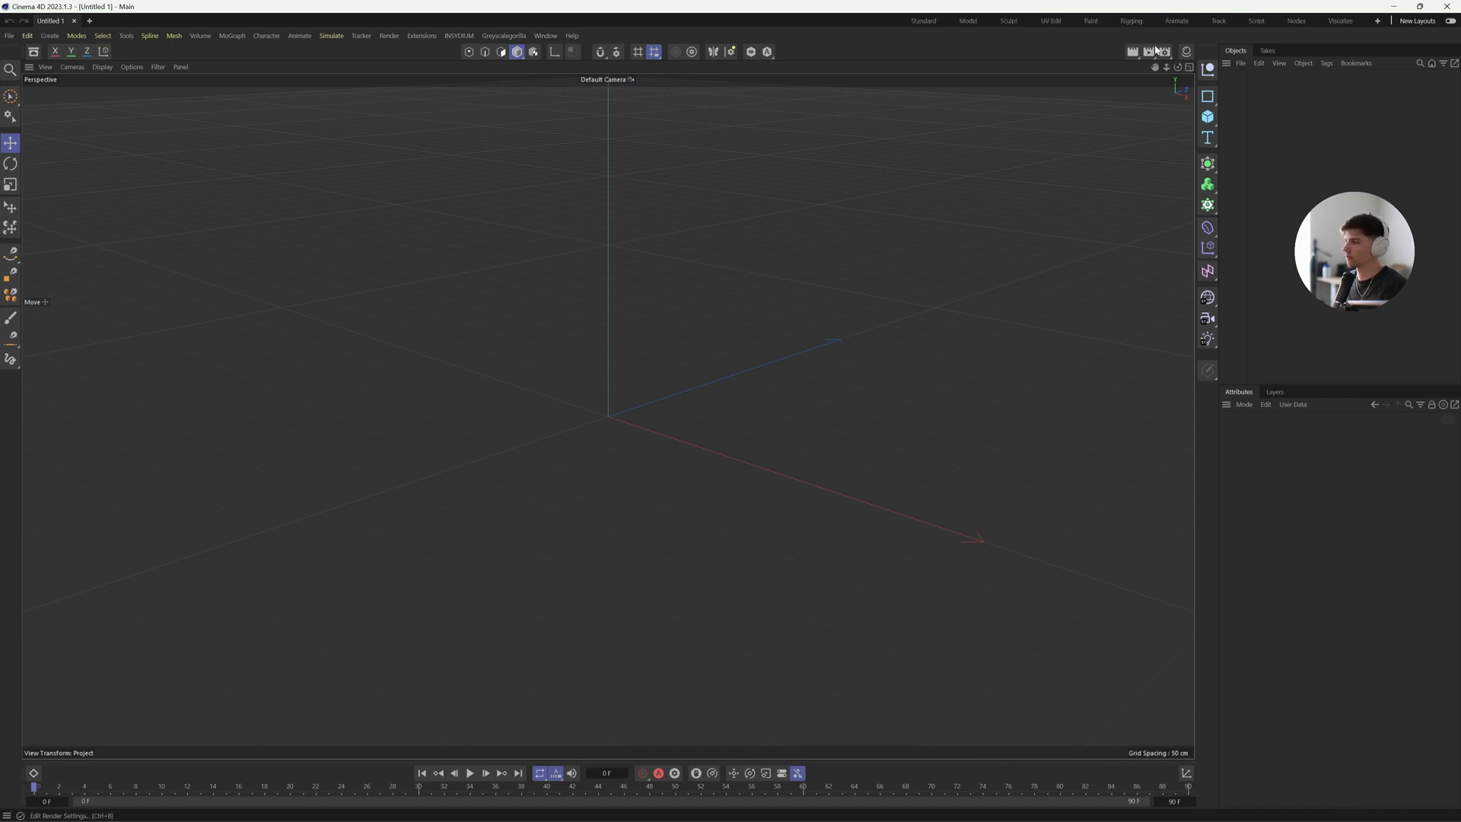
pyautogui.click(933, 24)
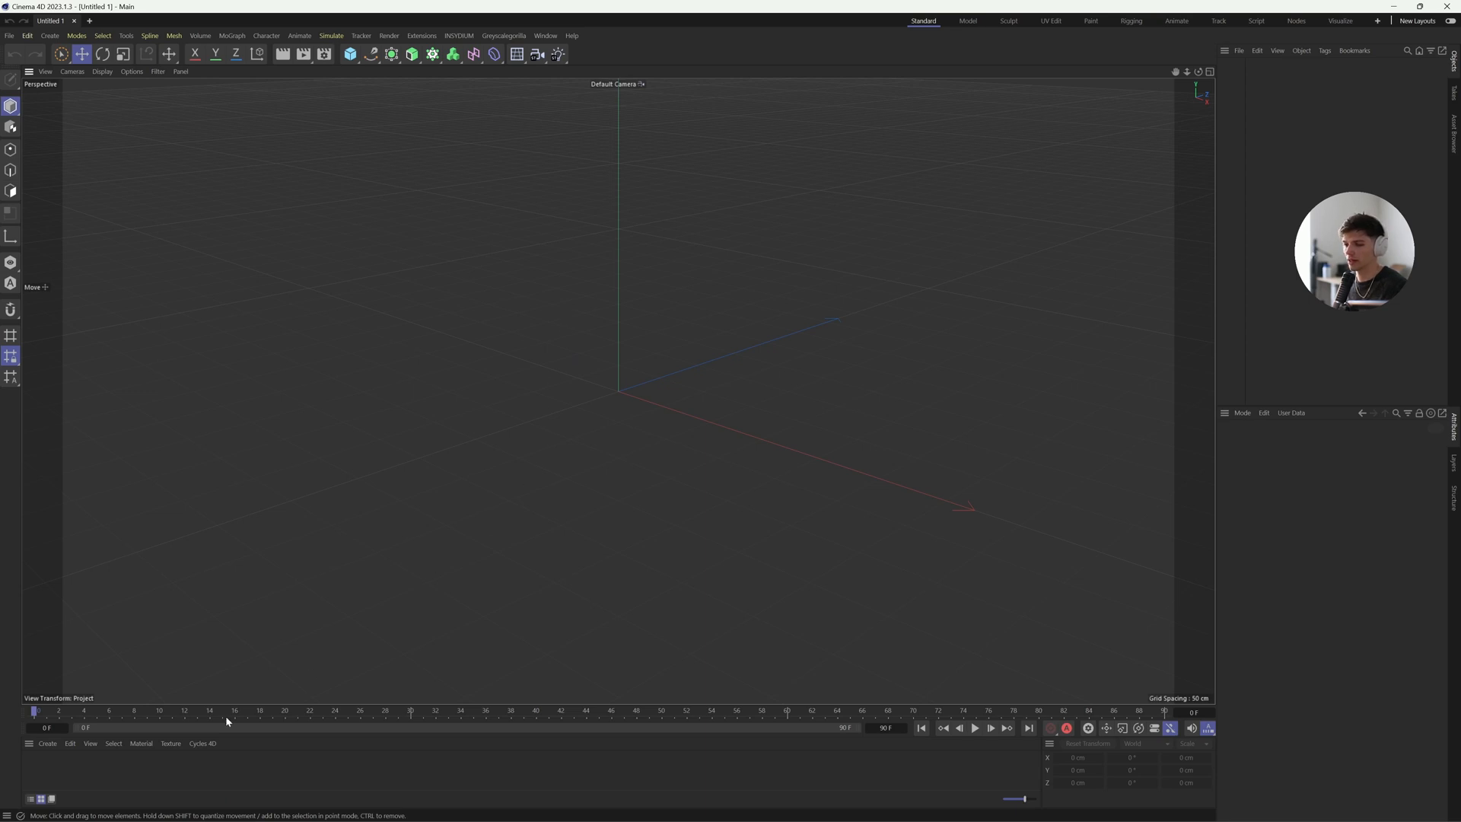
pyautogui.doubleClick(125, 755)
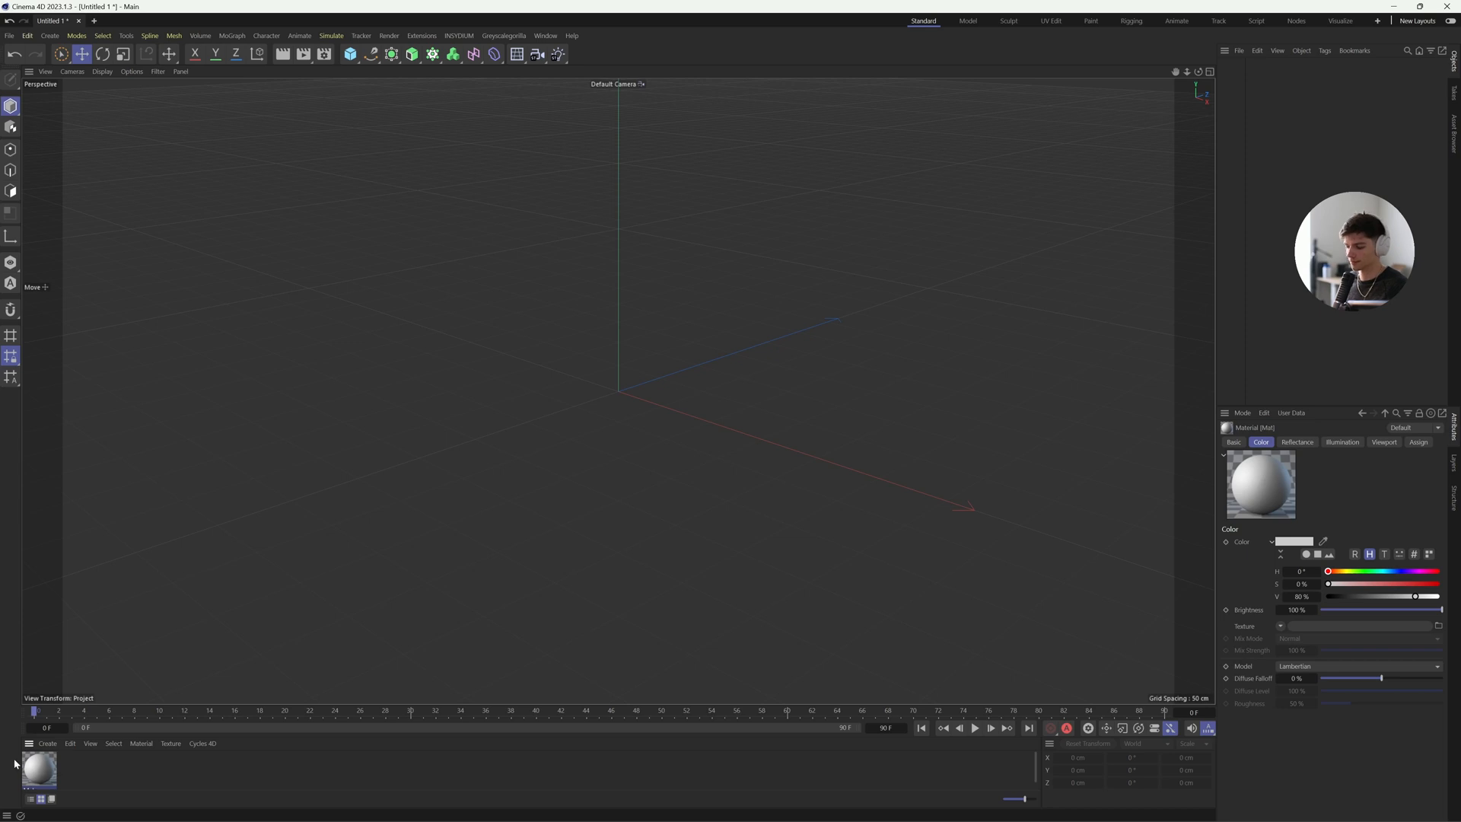
pyautogui.press('Delete')
# Widen the side managers and dock the Attributes manager in the upper area, above the Objects manager
pyautogui.moveTo(1216, 366); pyautogui.dragTo(900, 375)
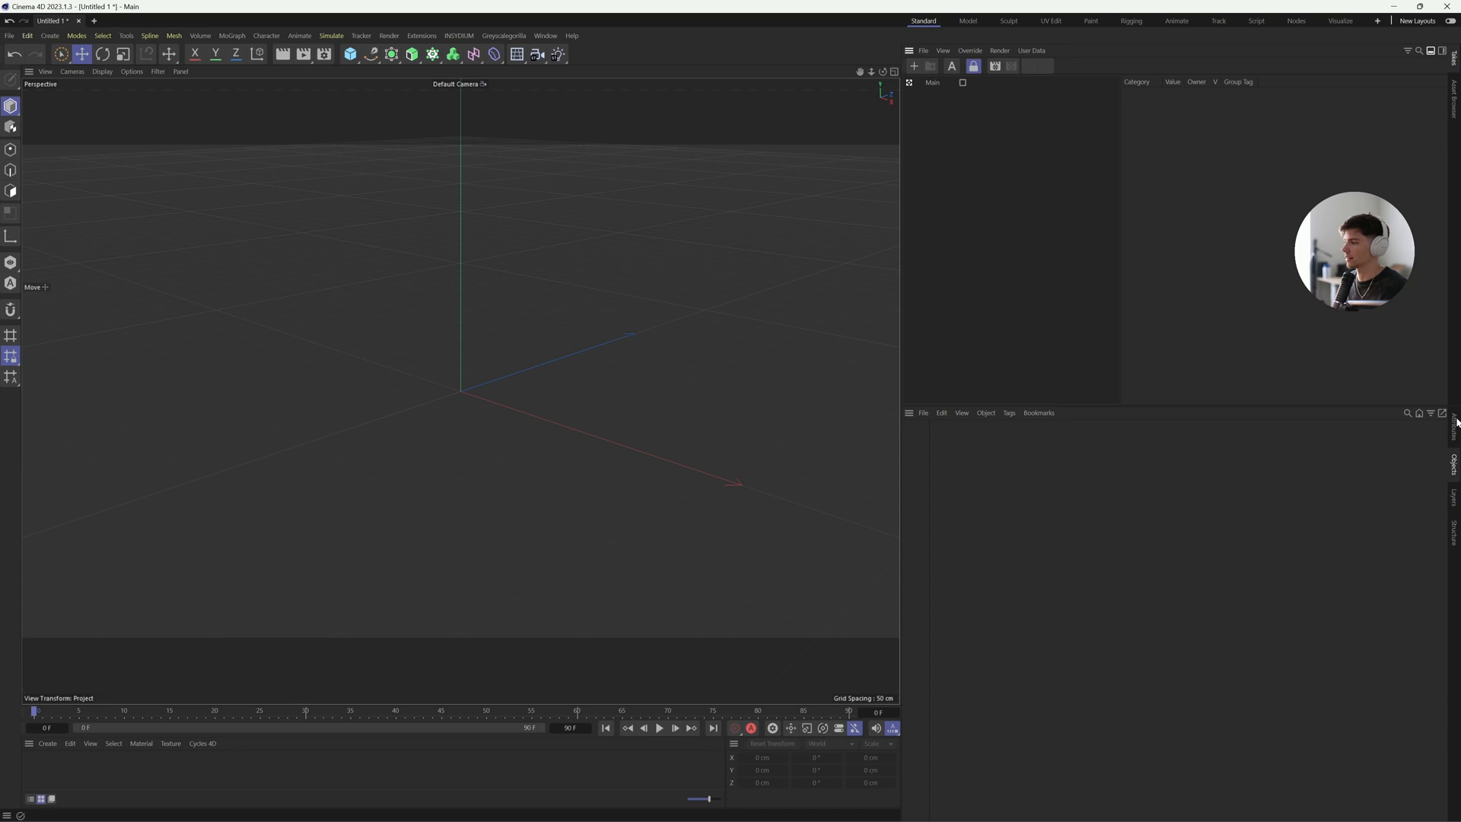
pyautogui.click(1454, 423)
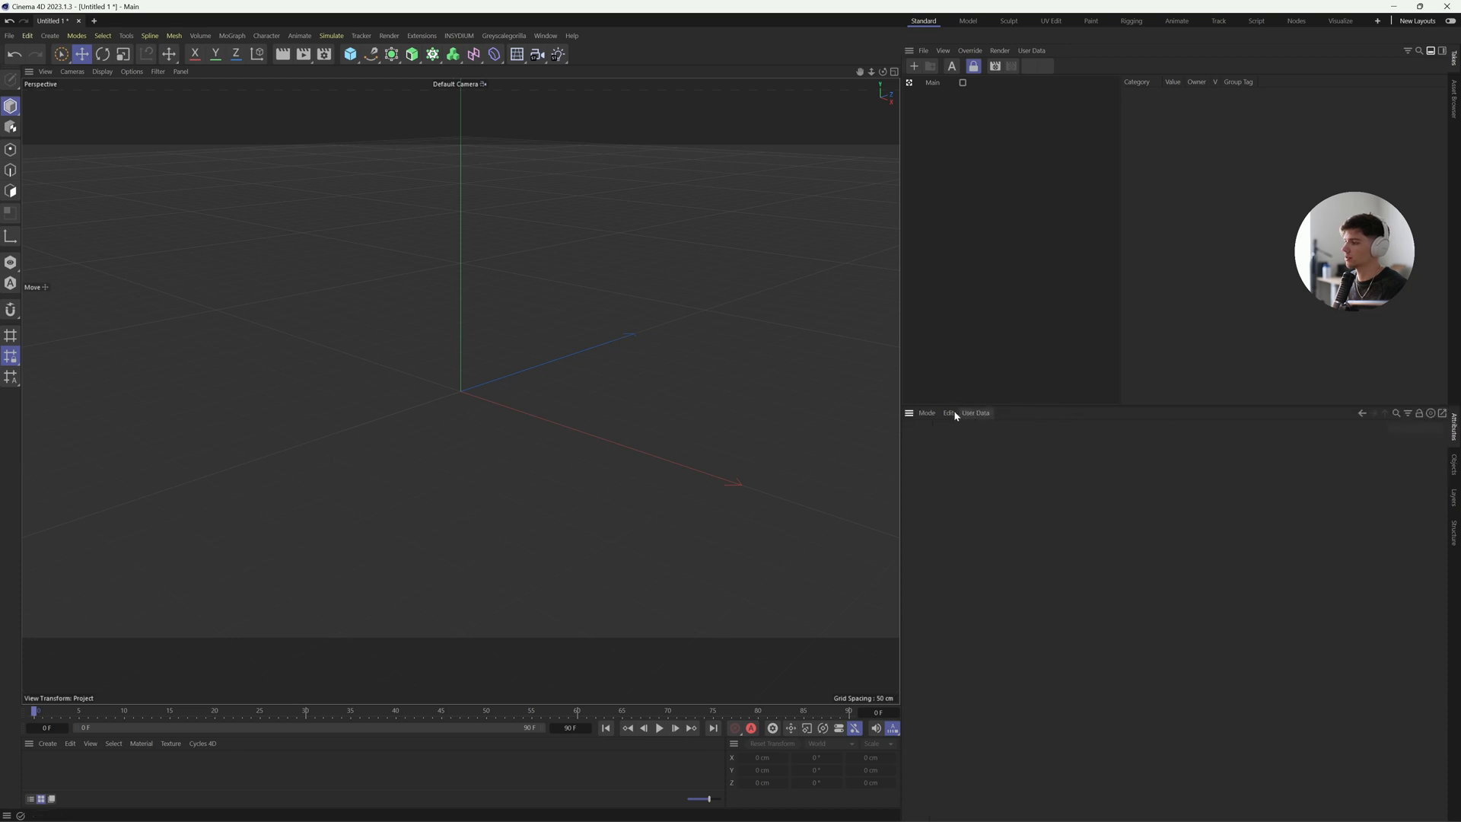
pyautogui.moveTo(1447, 44); pyautogui.dragTo(1447, 46)
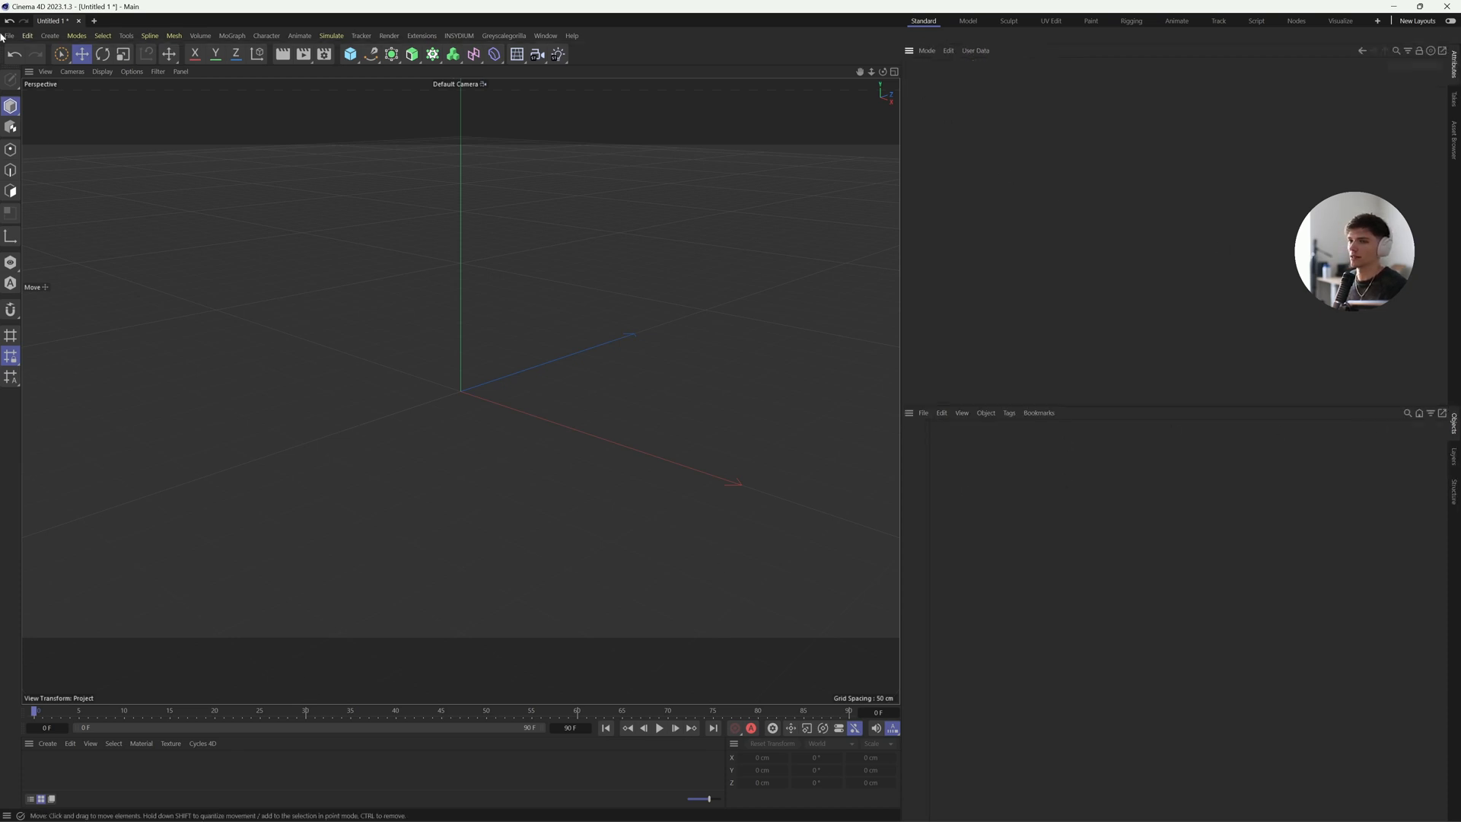
# Add a cube to the scene and select it in the Objects manager
pyautogui.click(350, 54)
pyautogui.click(983, 445)
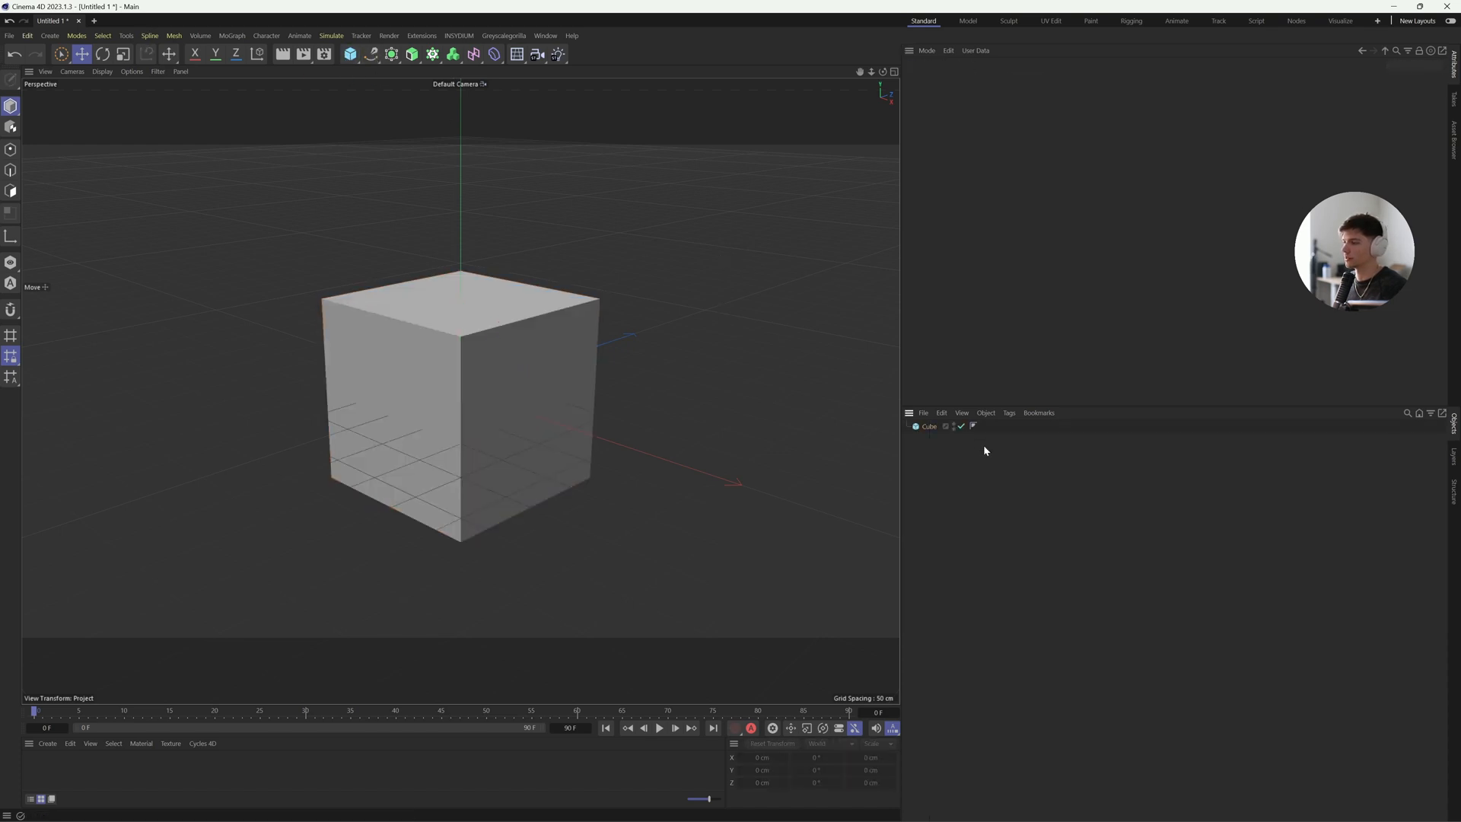
pyautogui.moveTo(941, 453); pyautogui.dragTo(909, 421)
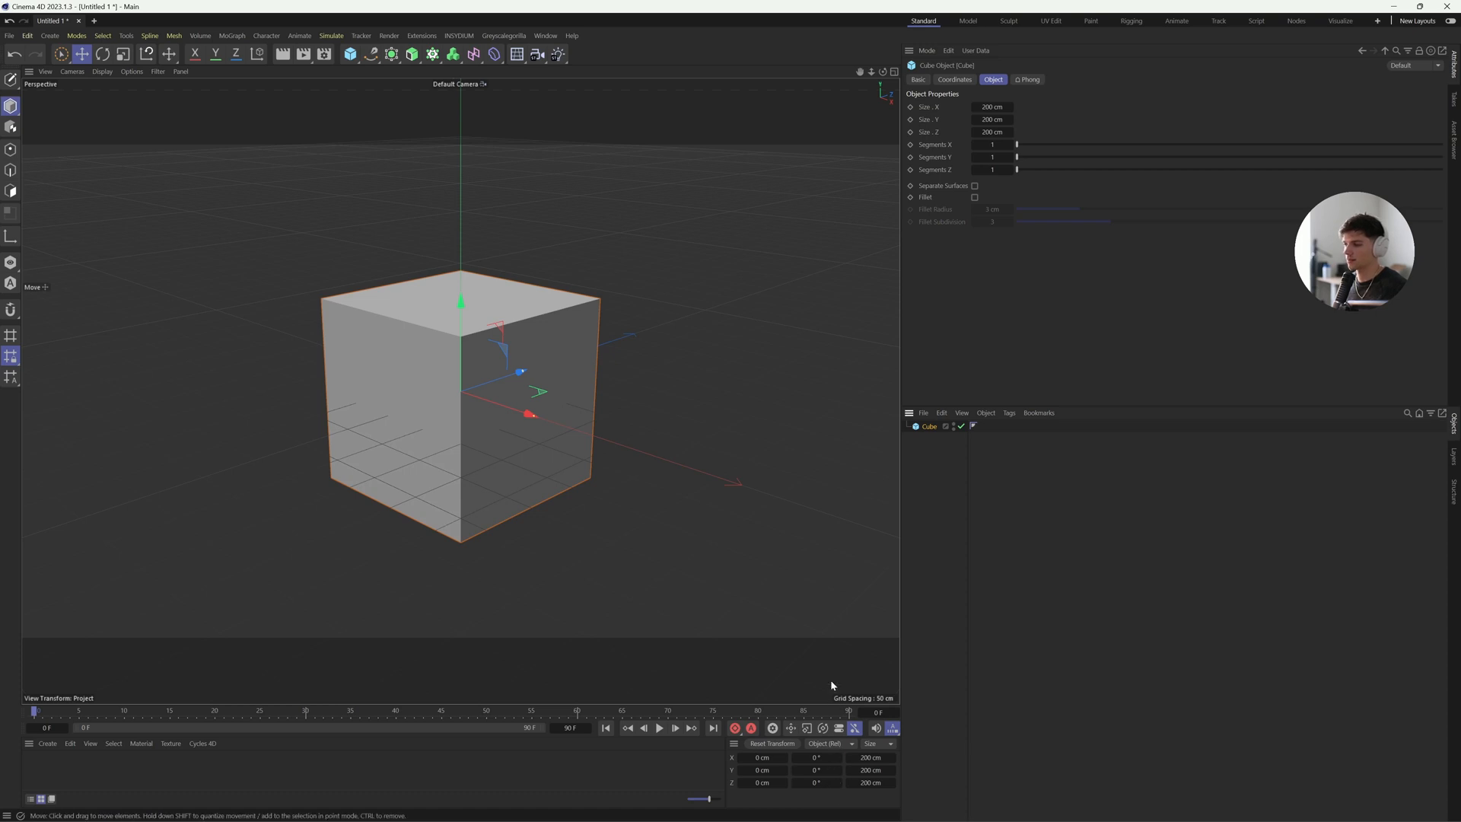
# Make the Material Manager area slightly taller and test it by creating and deleting a default material
pyautogui.moveTo(145, 705); pyautogui.dragTo(147, 690)
pyautogui.doubleClick(74, 749)
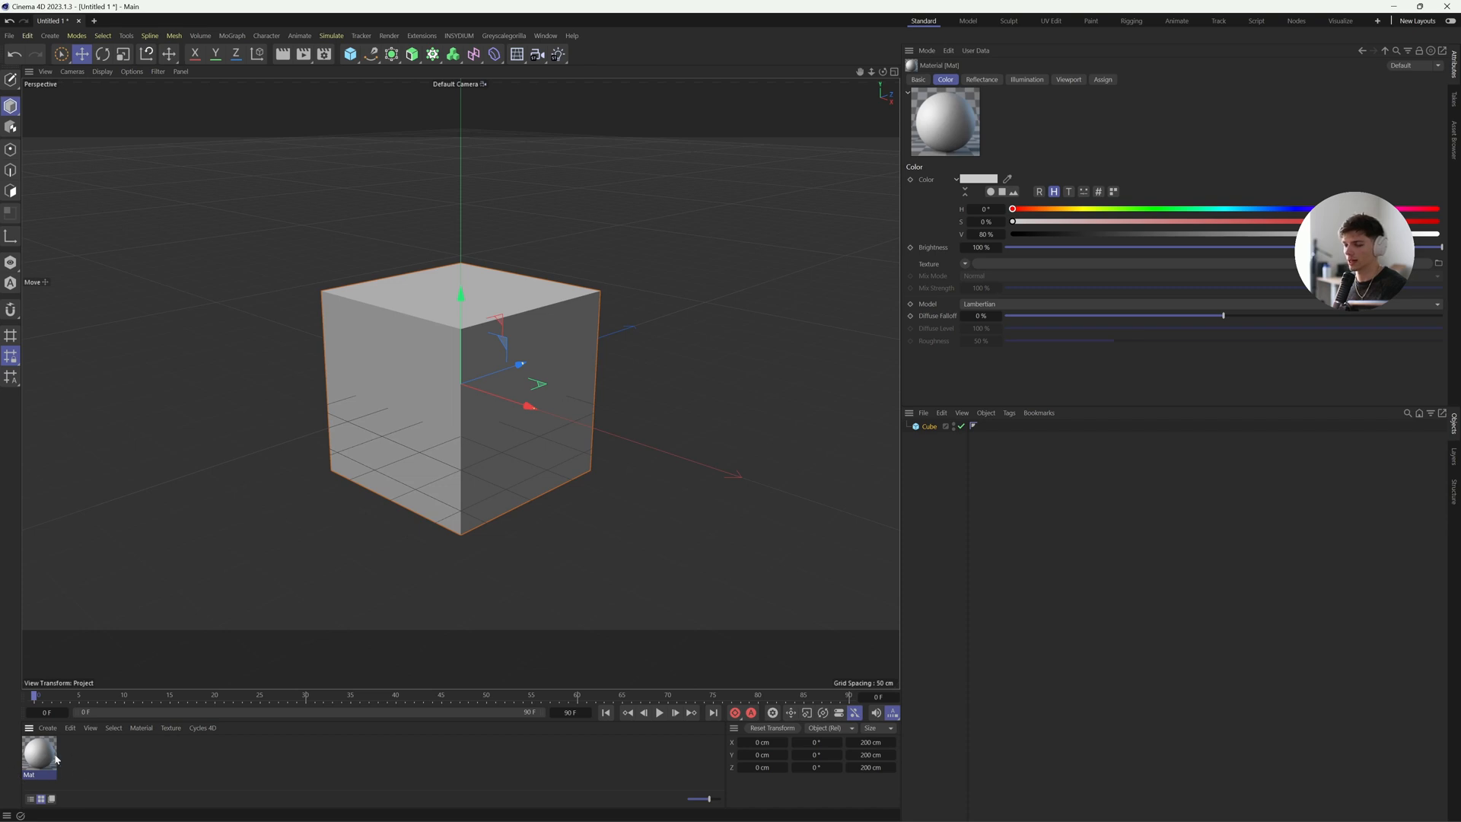
pyautogui.click(86, 779)
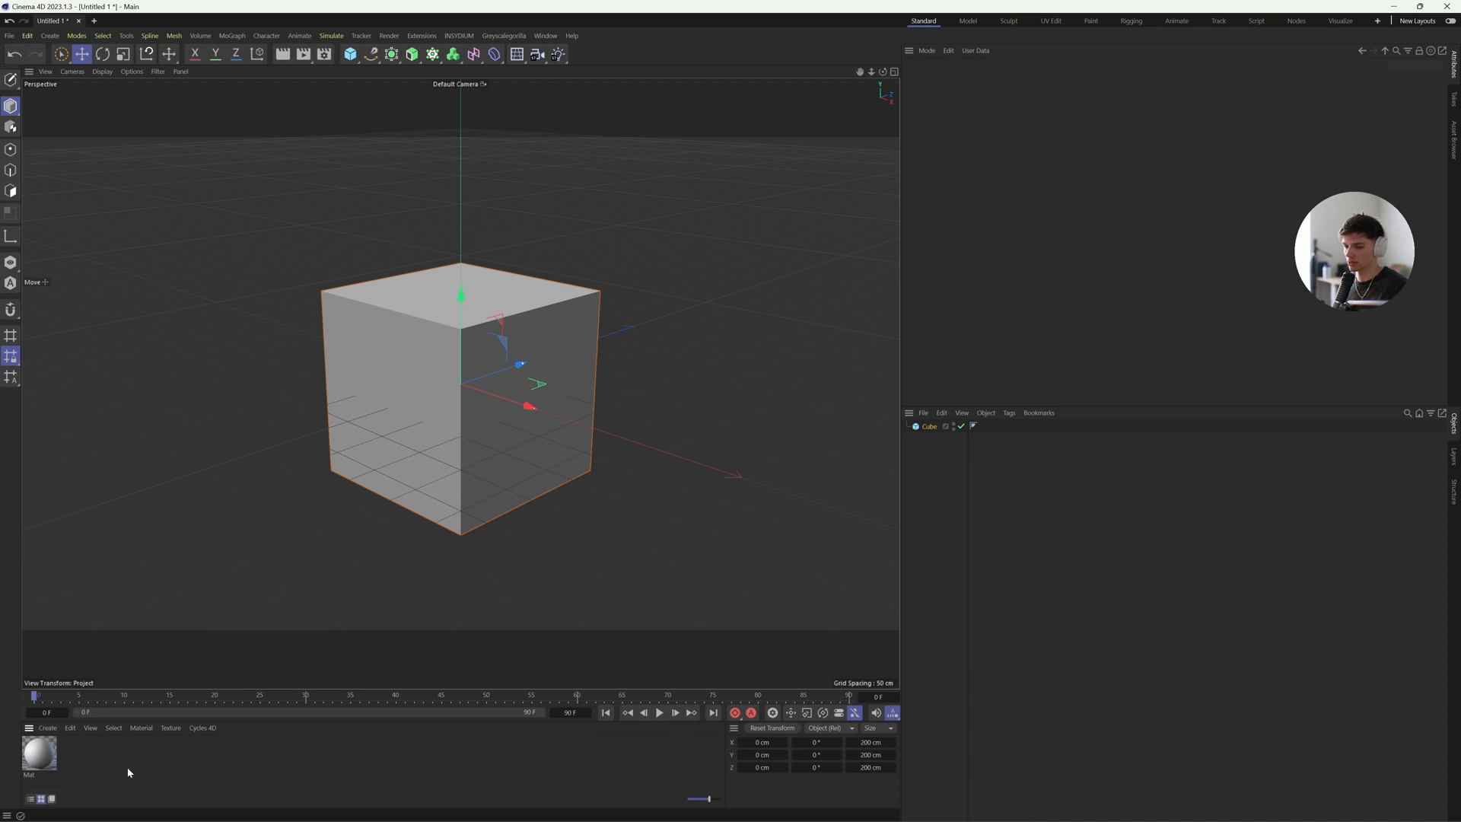
pyautogui.moveTo(137, 768); pyautogui.dragTo(1, 741)
pyautogui.press('Delete')
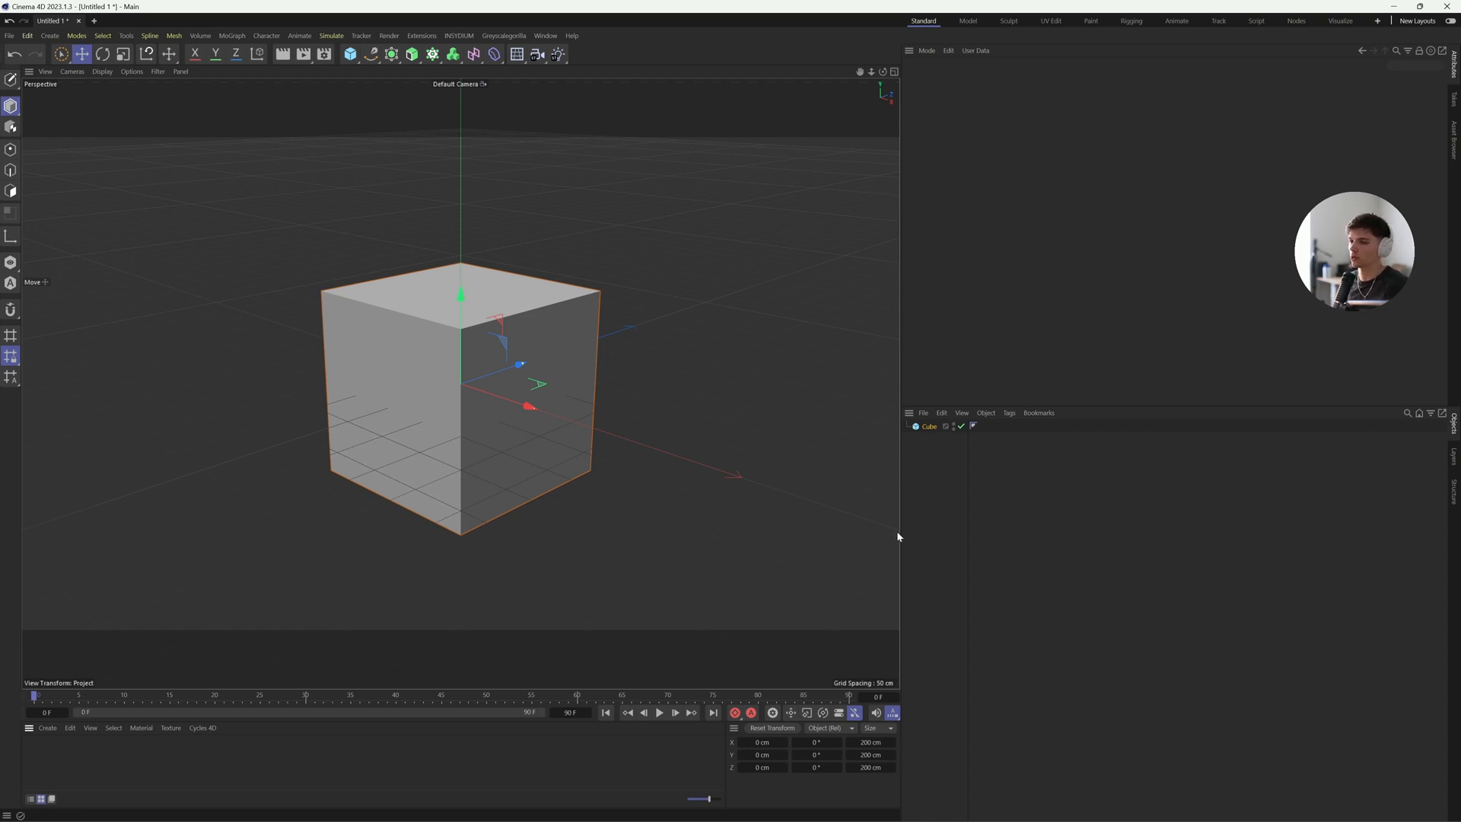
# Enable palette customization and move the three render commands to the far end of the main toolbar, after the empty space
pyautogui.rightClick(12, 401)
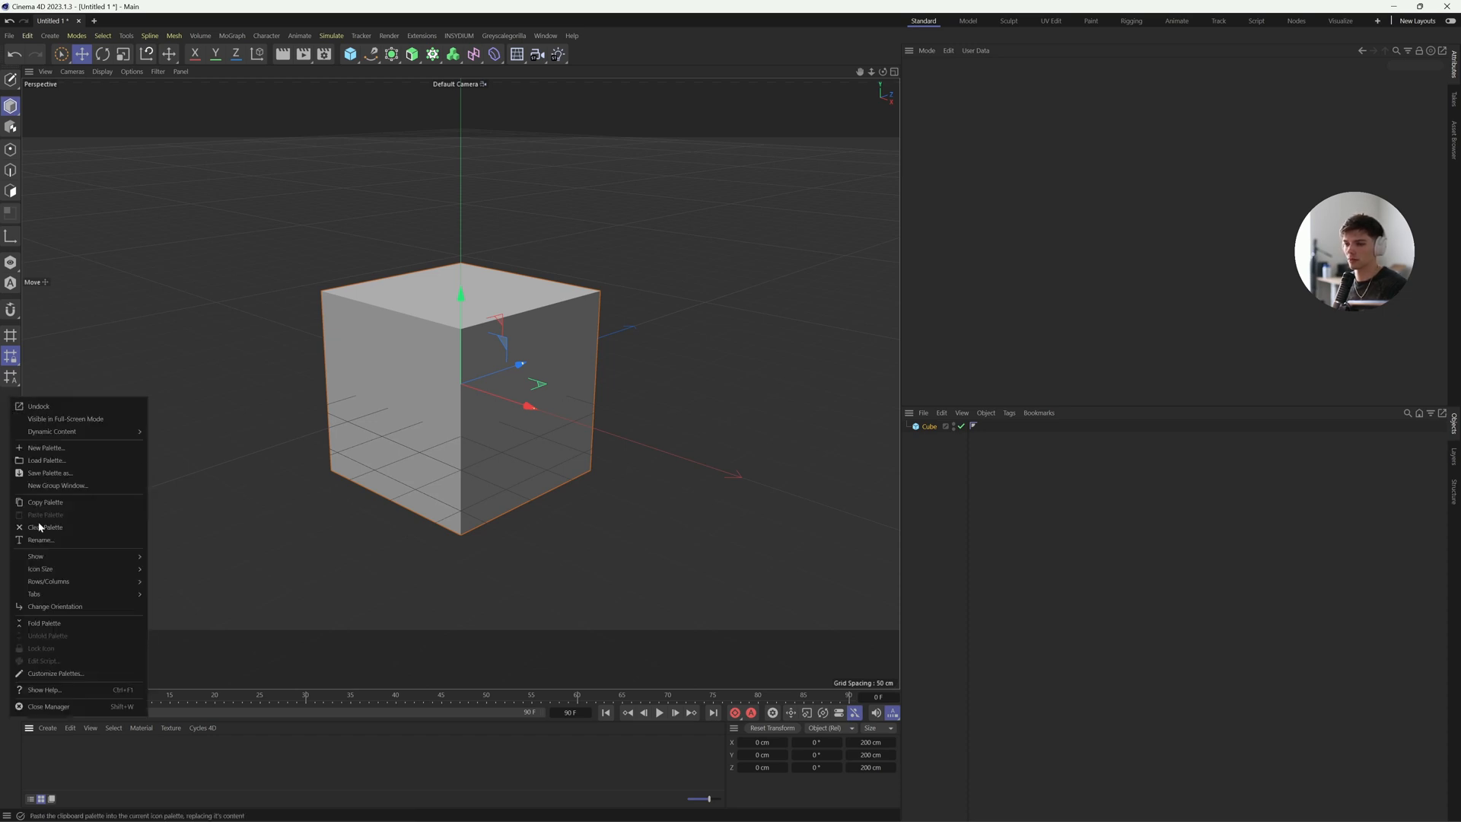
pyautogui.click(57, 674)
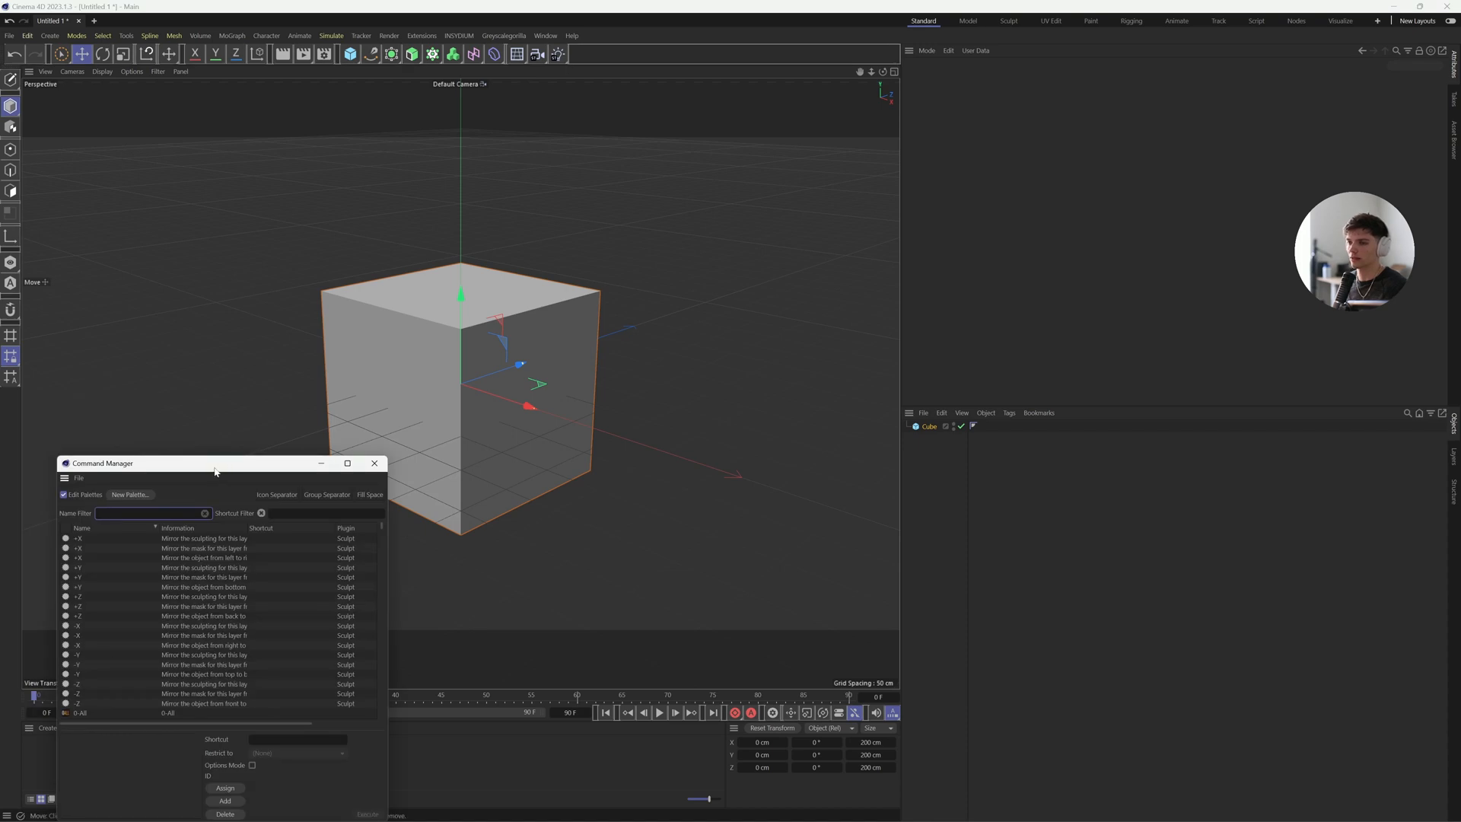
pyautogui.moveTo(215, 470); pyautogui.dragTo(585, 194)
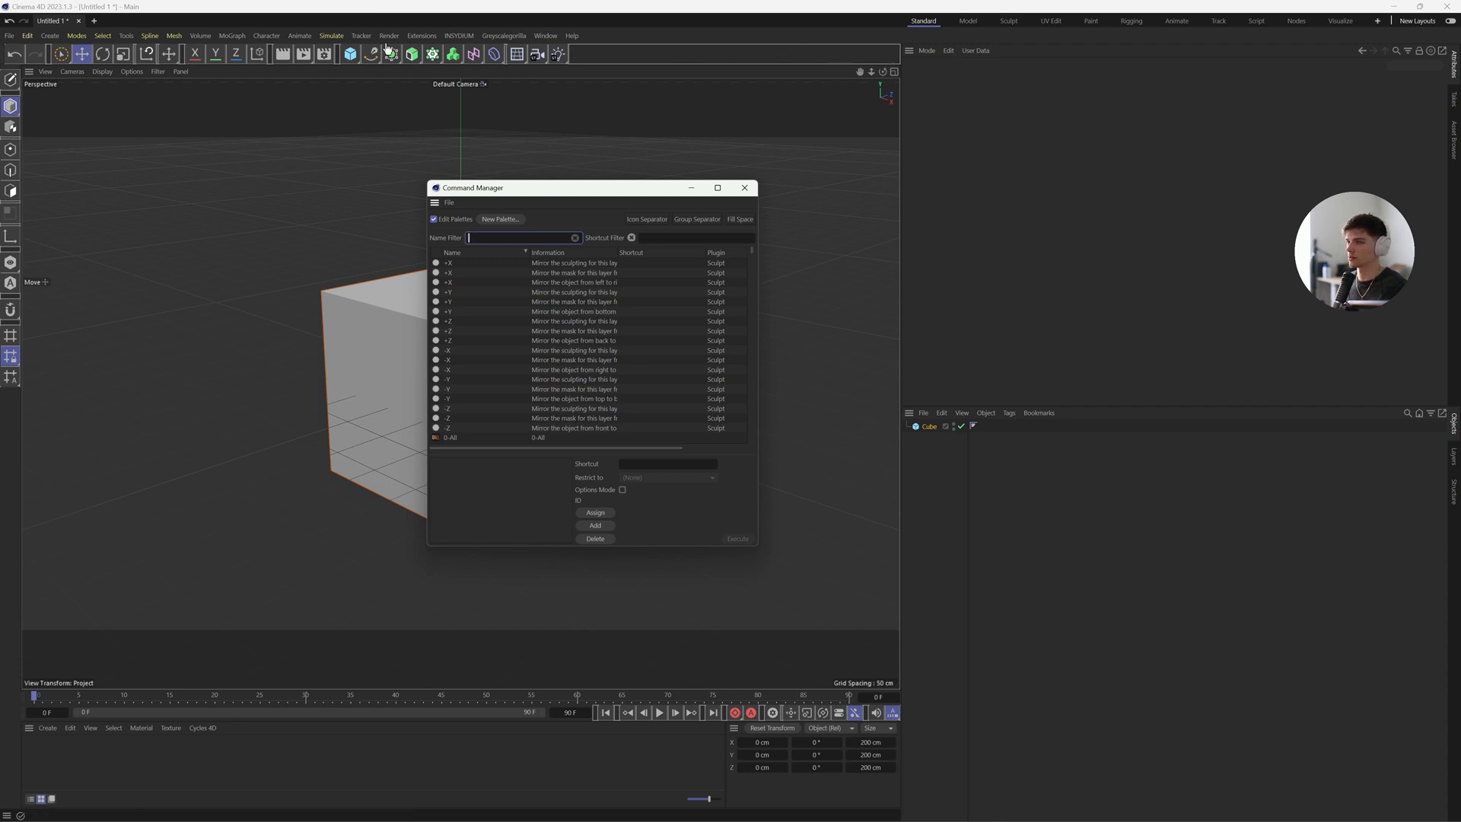
pyautogui.moveTo(517, 191); pyautogui.dragTo(457, 196)
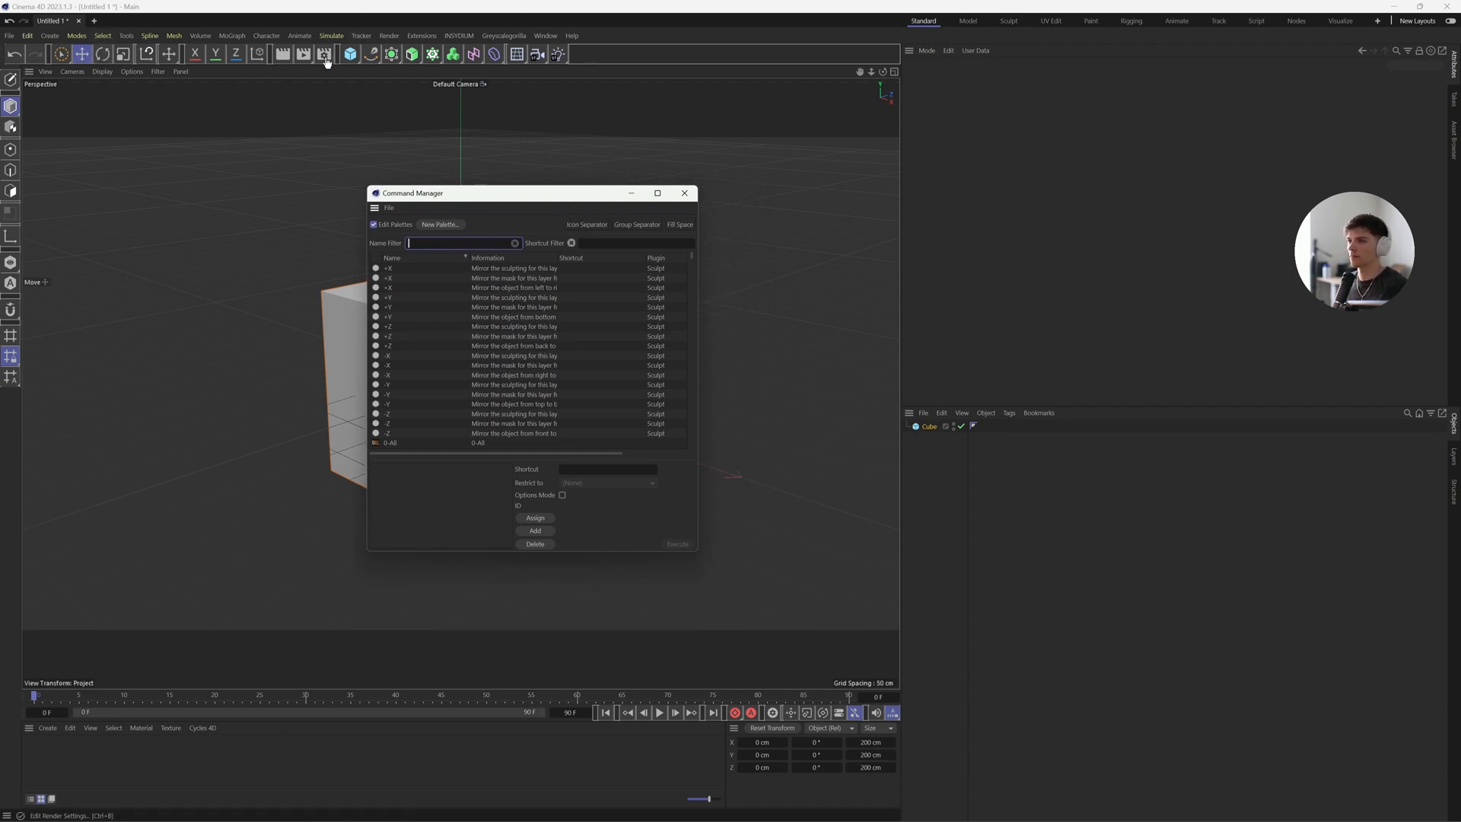
pyautogui.moveTo(327, 61); pyautogui.dragTo(887, 57)
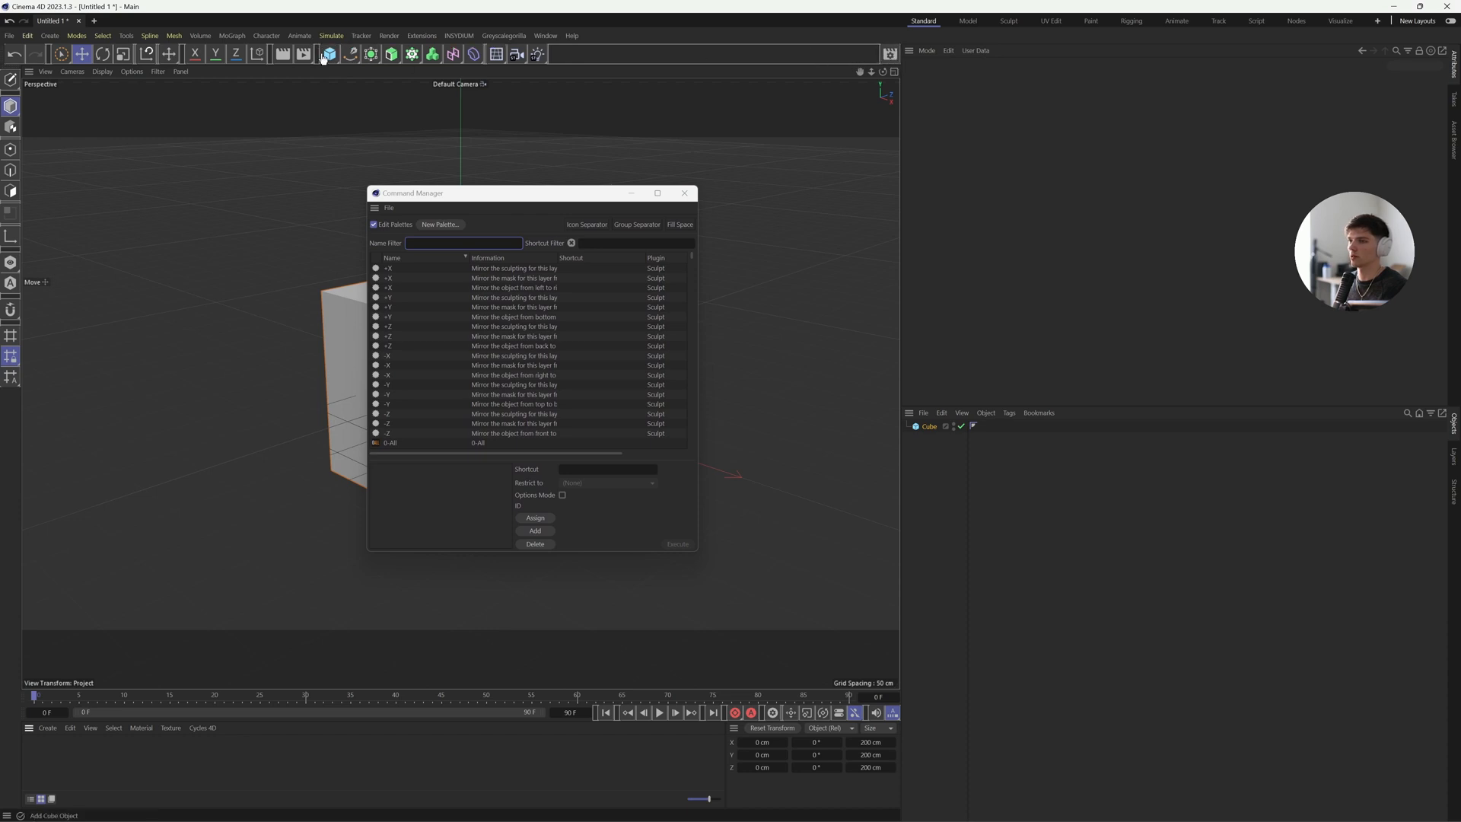
pyautogui.moveTo(303, 55); pyautogui.dragTo(869, 56)
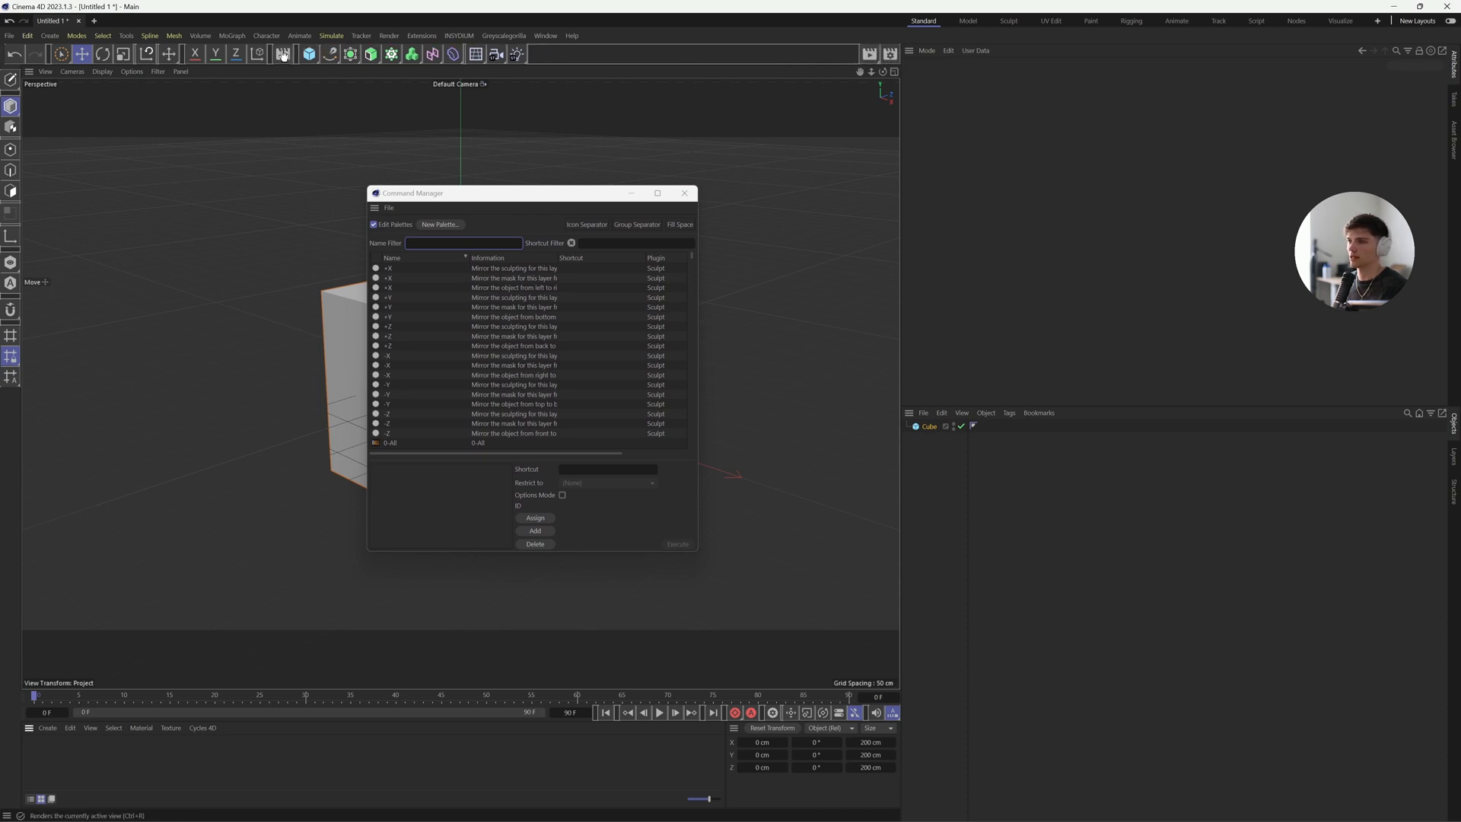
pyautogui.moveTo(283, 55); pyautogui.dragTo(836, 56)
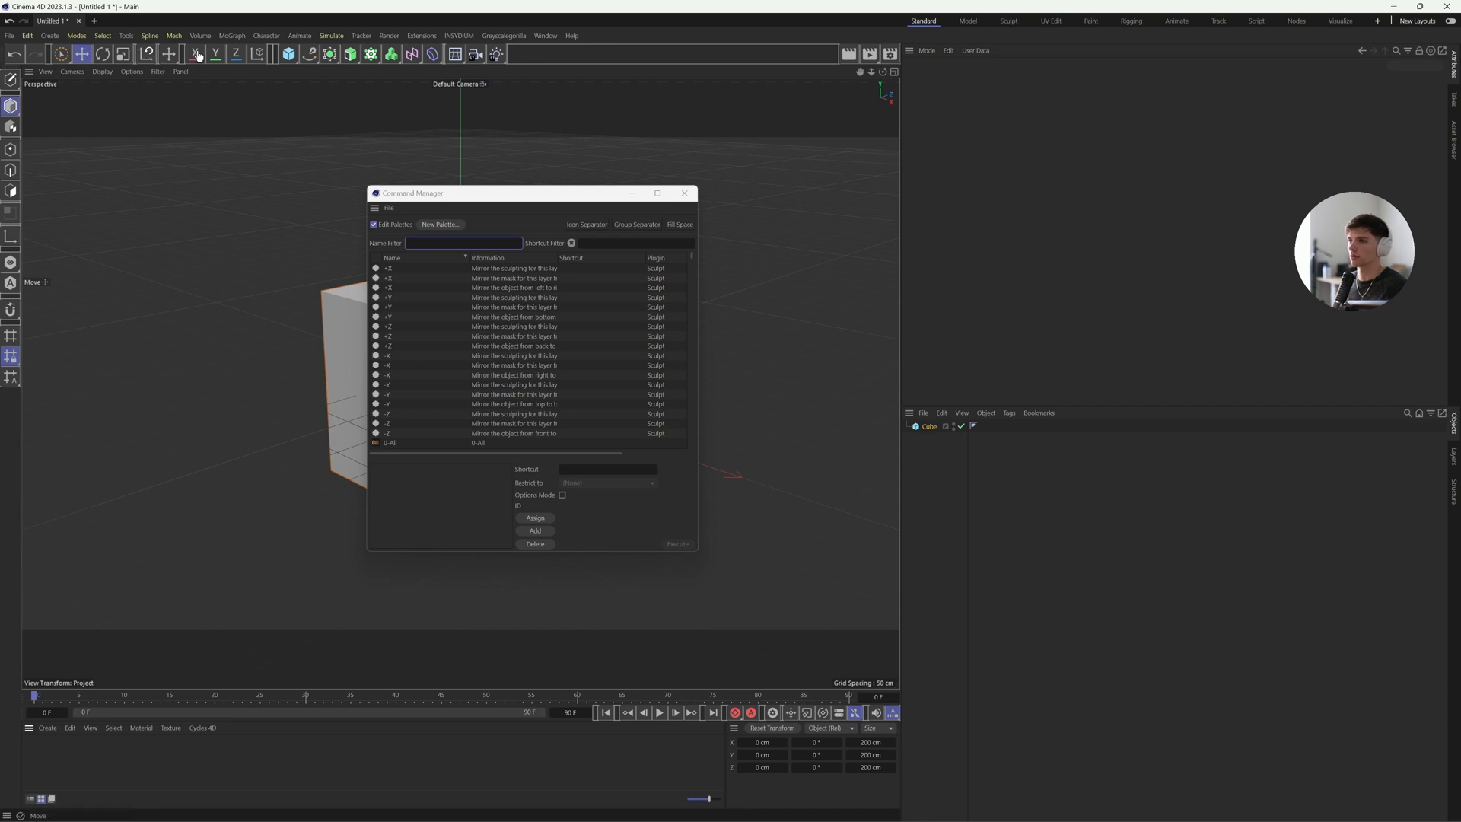
# Remove the light, camera and floor commands from the main toolbar and finish customizing the palettes
pyautogui.doubleClick(499, 57)
pyautogui.doubleClick(476, 58)
pyautogui.doubleClick(457, 57)
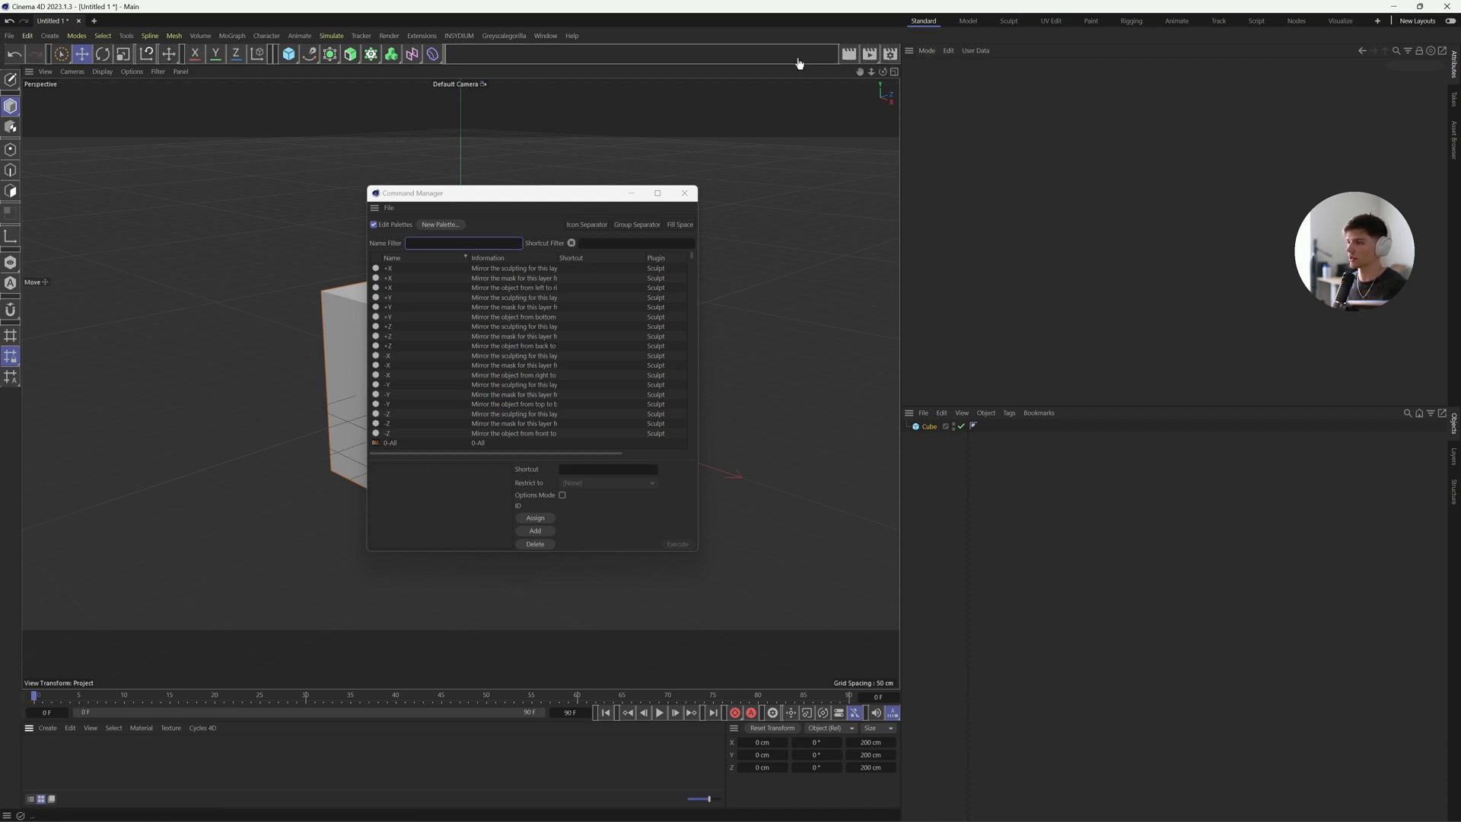
pyautogui.click(682, 194)
# Set the renderer to Redshift in the render settings
pyautogui.click(891, 53)
pyautogui.click(958, 76)
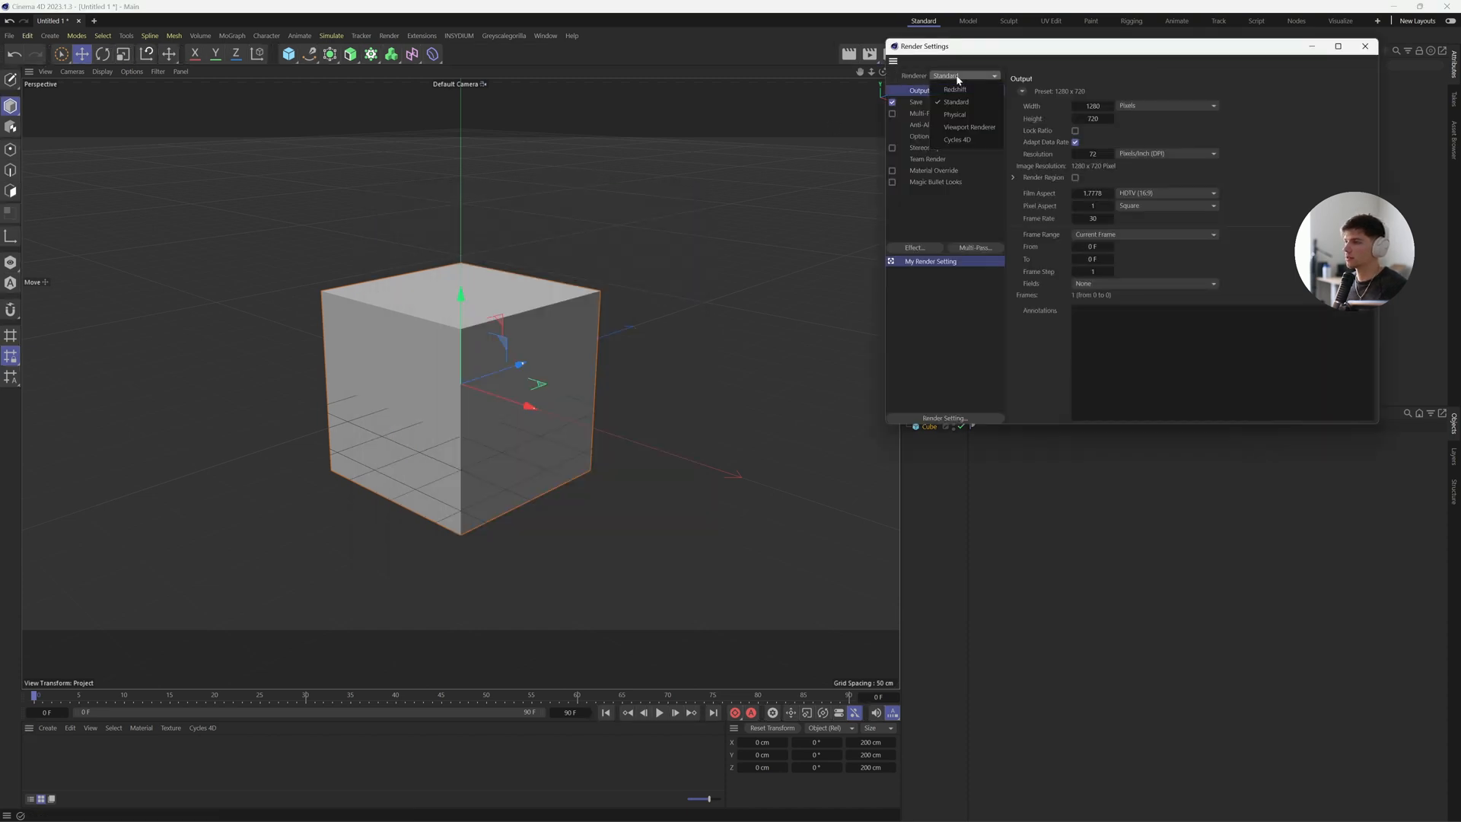
pyautogui.click(973, 89)
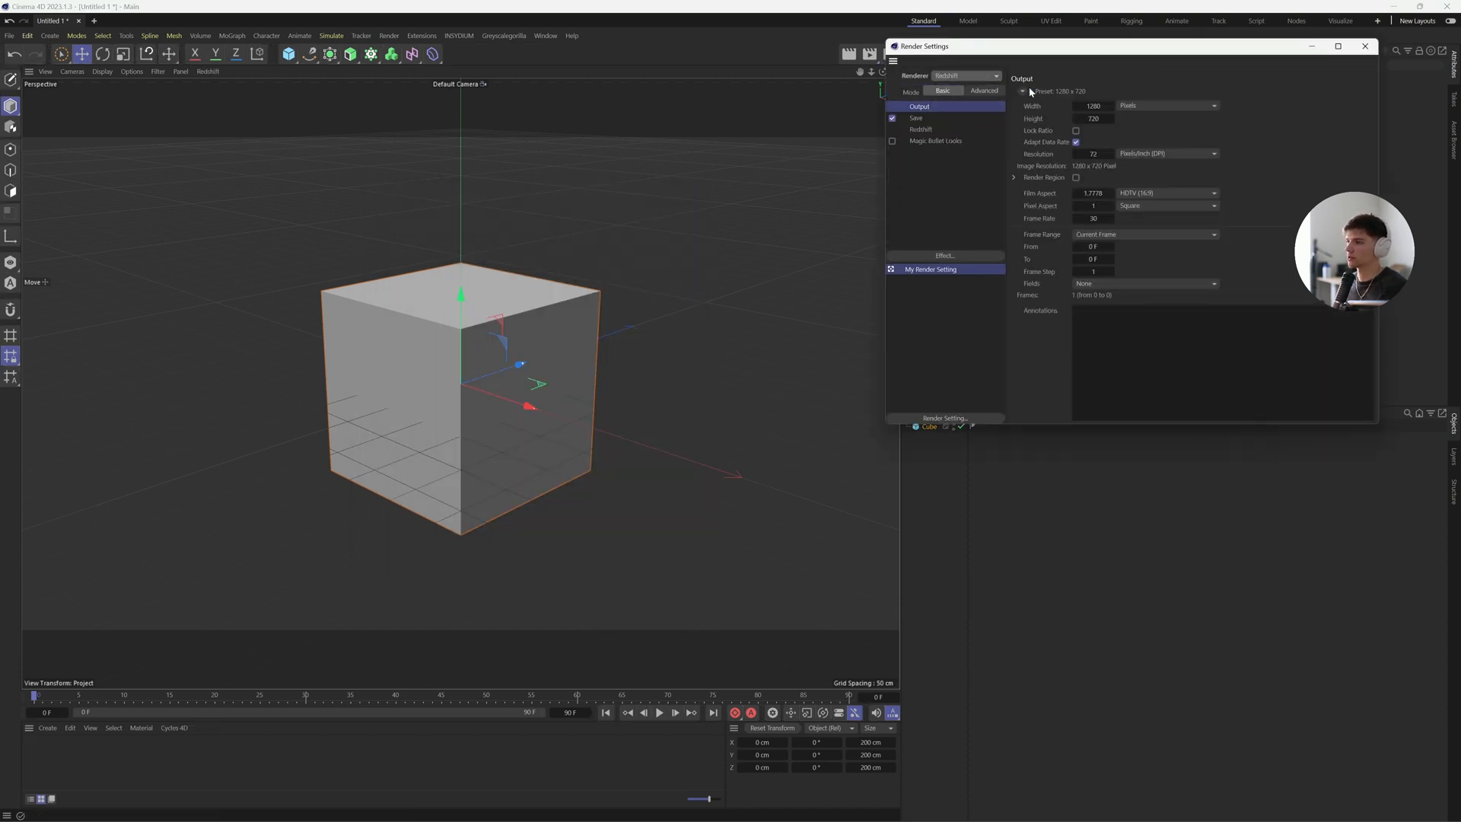
pyautogui.click(1366, 48)
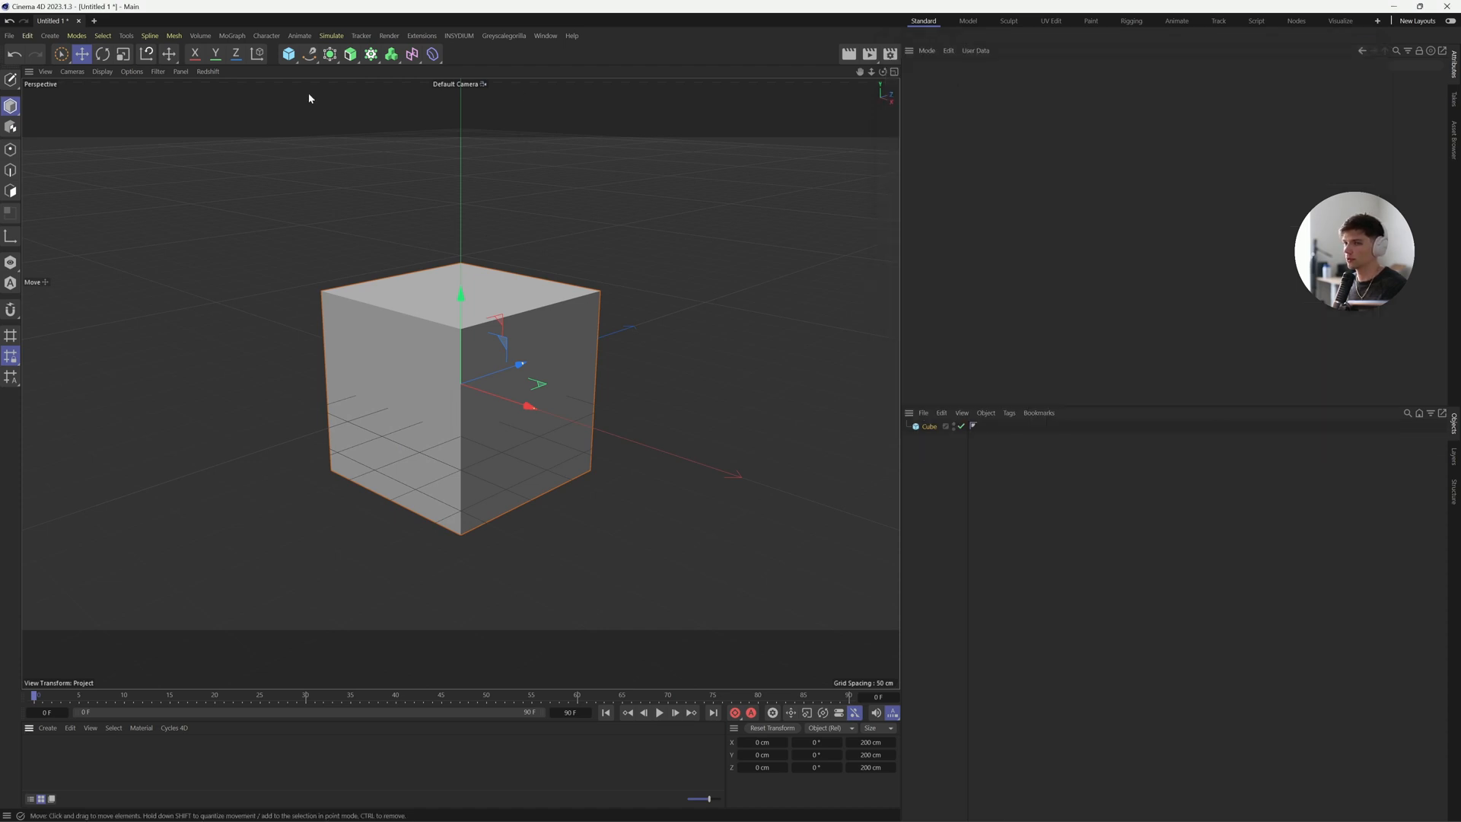
# Enable palette customization, filter the commands for "rs r", and add RS RenderView to the main toolbar just before the render commands
pyautogui.rightClick(6, 449)
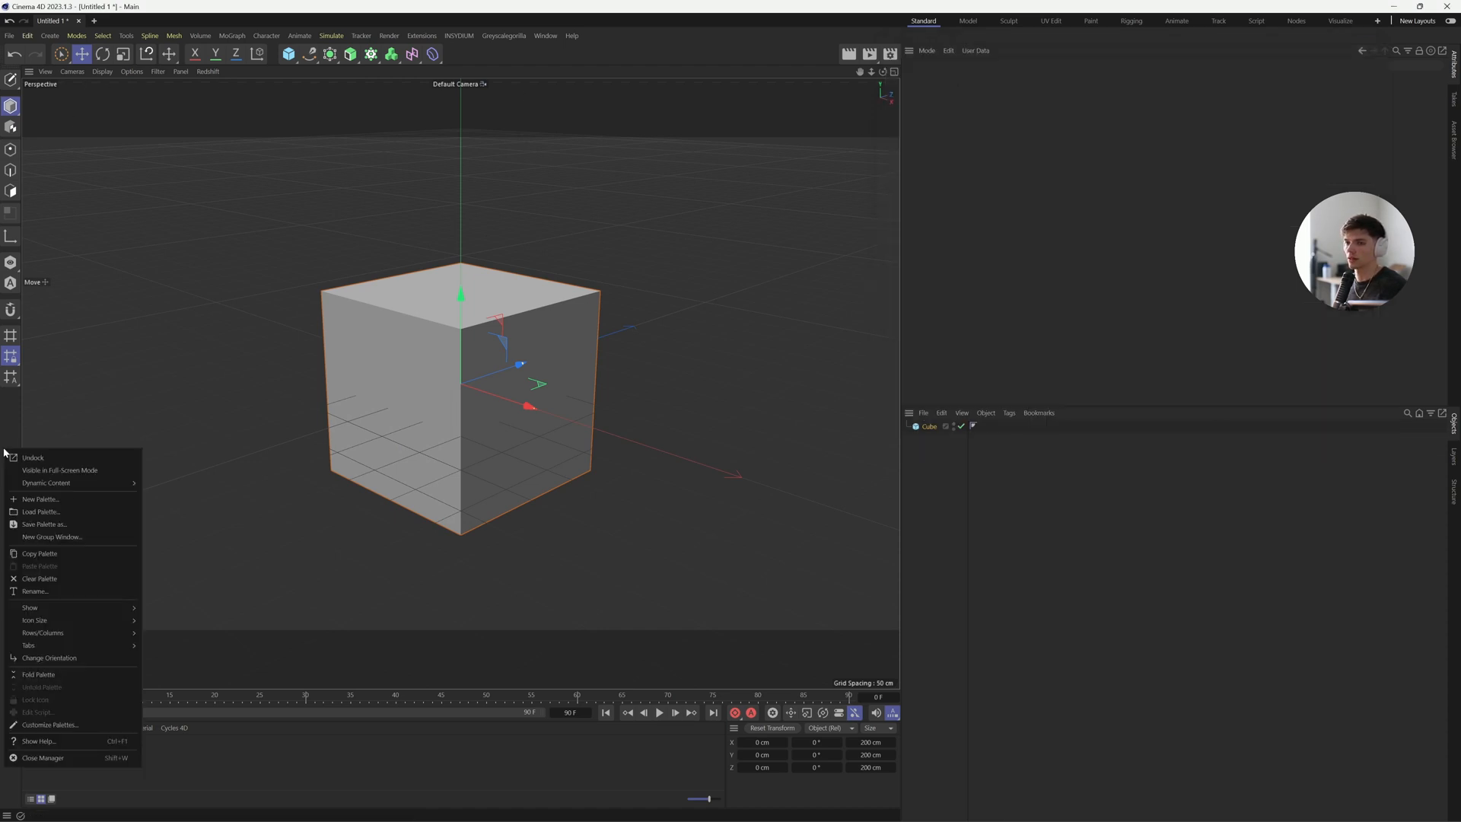
pyautogui.click(47, 726)
pyautogui.moveTo(199, 466); pyautogui.dragTo(542, 167)
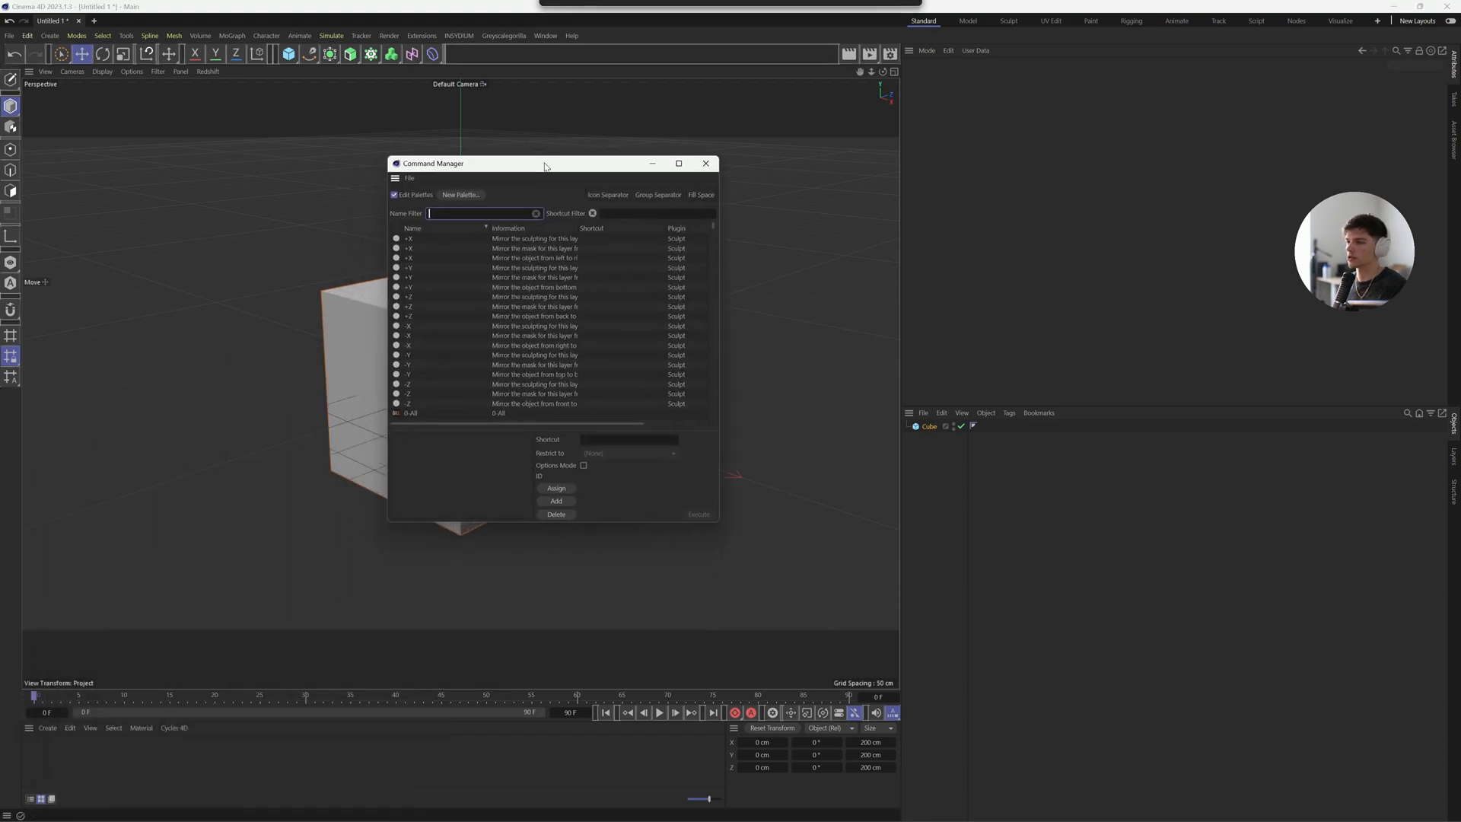
pyautogui.write('rs r')
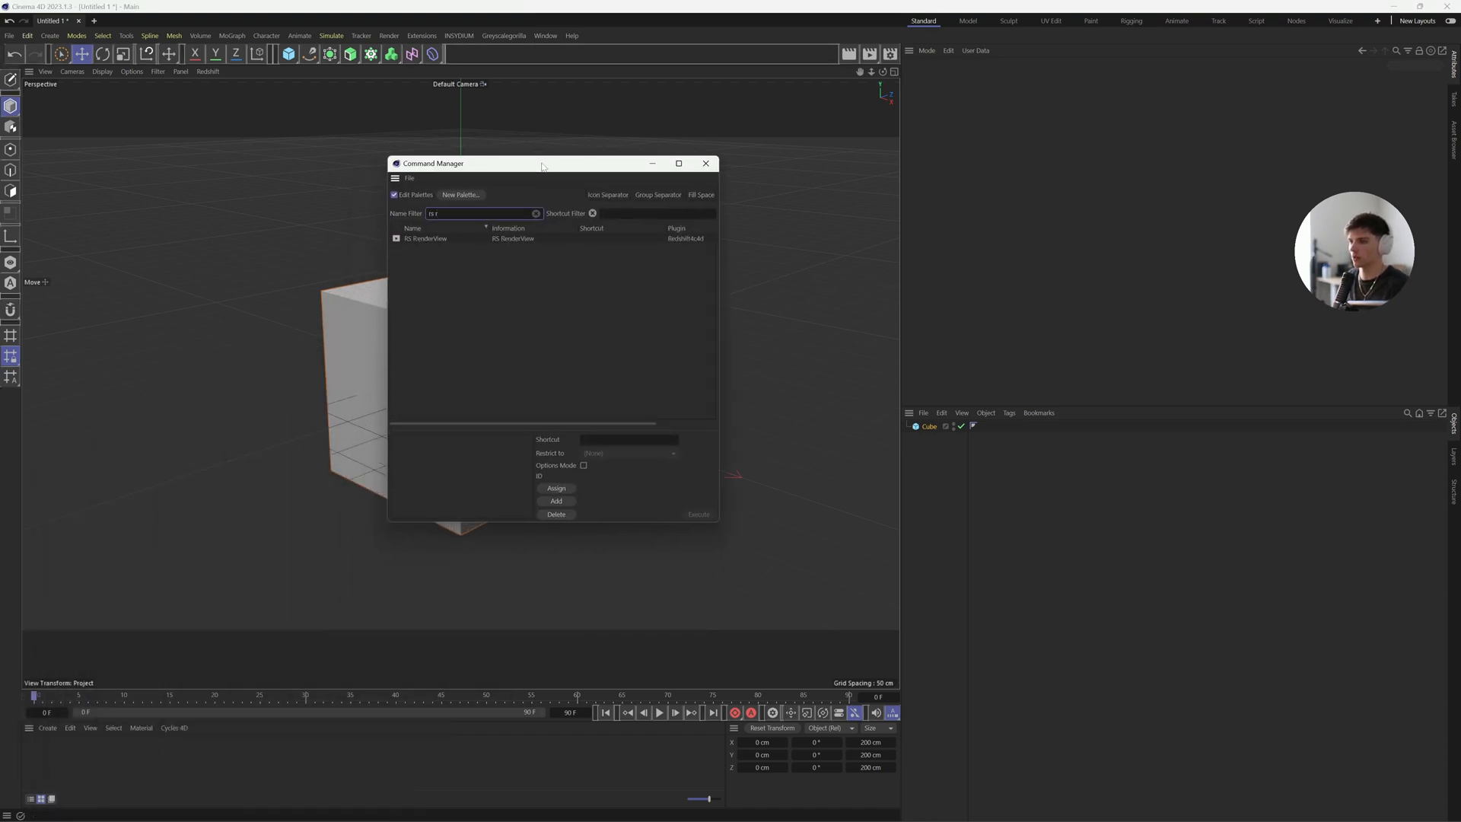
pyautogui.moveTo(434, 239); pyautogui.dragTo(838, 59)
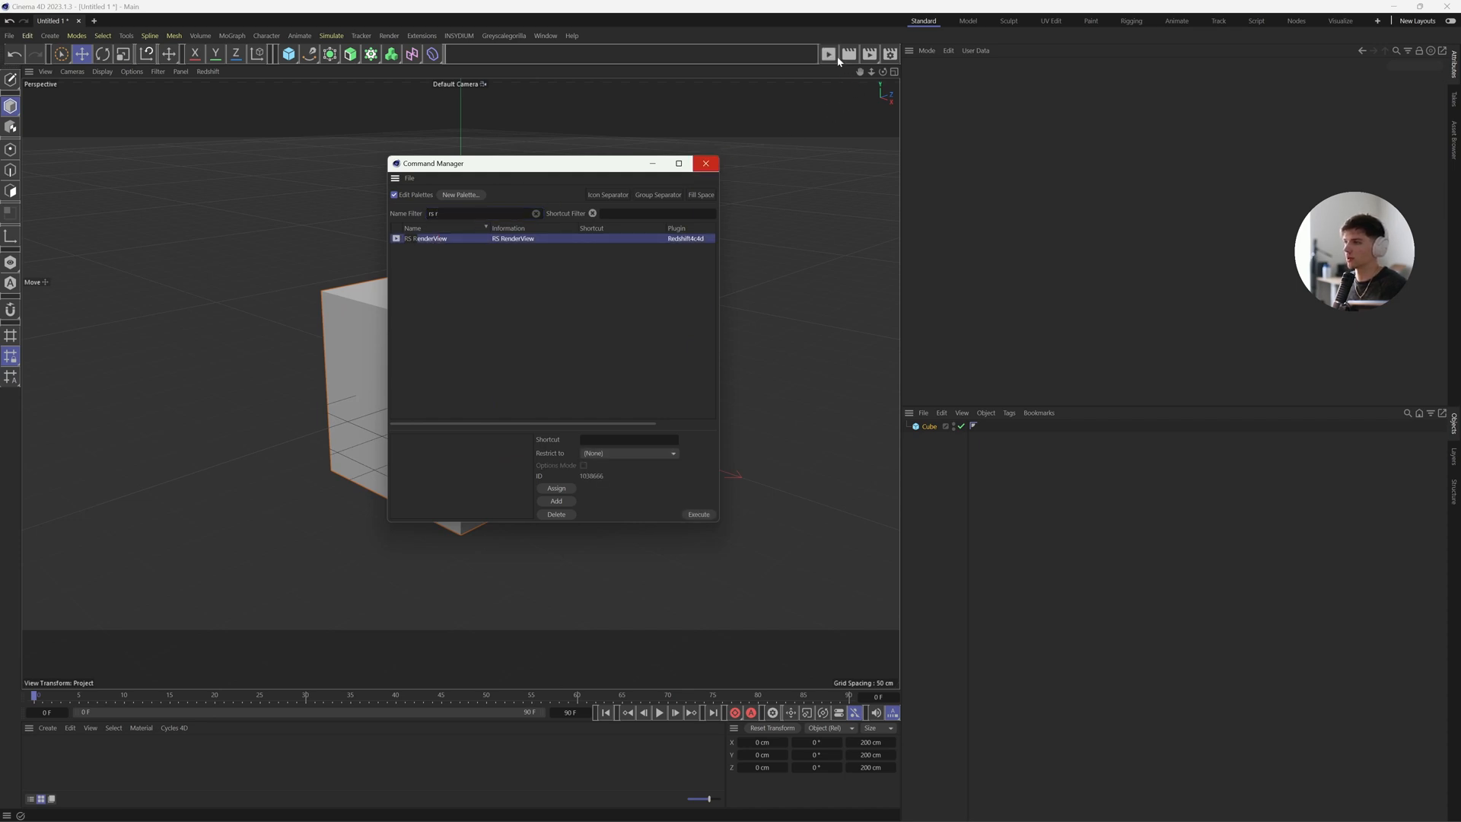
# Find the RS IPR command with the filter "rs ip", add it beside RS RenderView in the main toolbar, and clear the filter
pyautogui.click(430, 213)
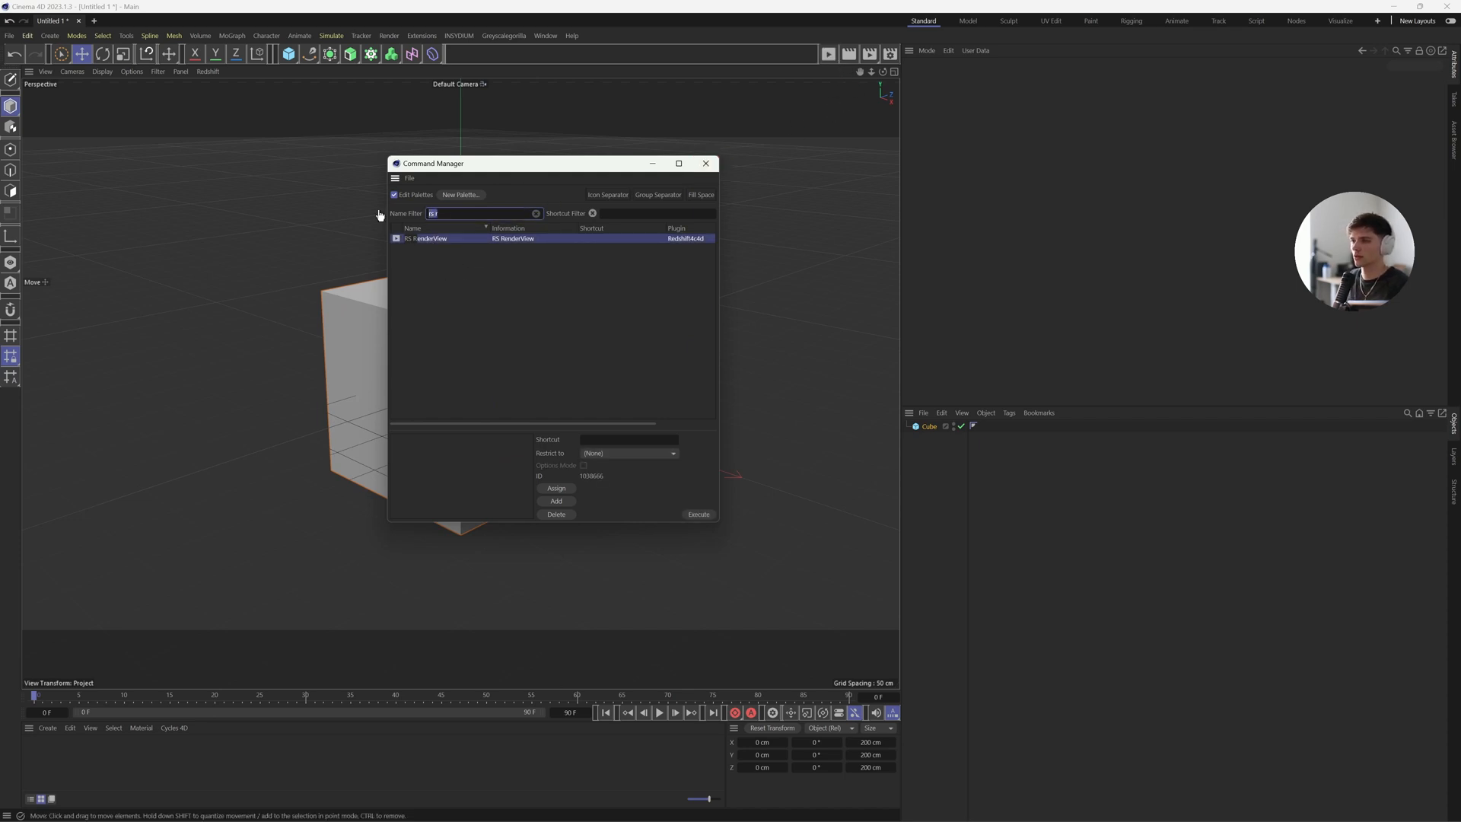
pyautogui.write('redsh')
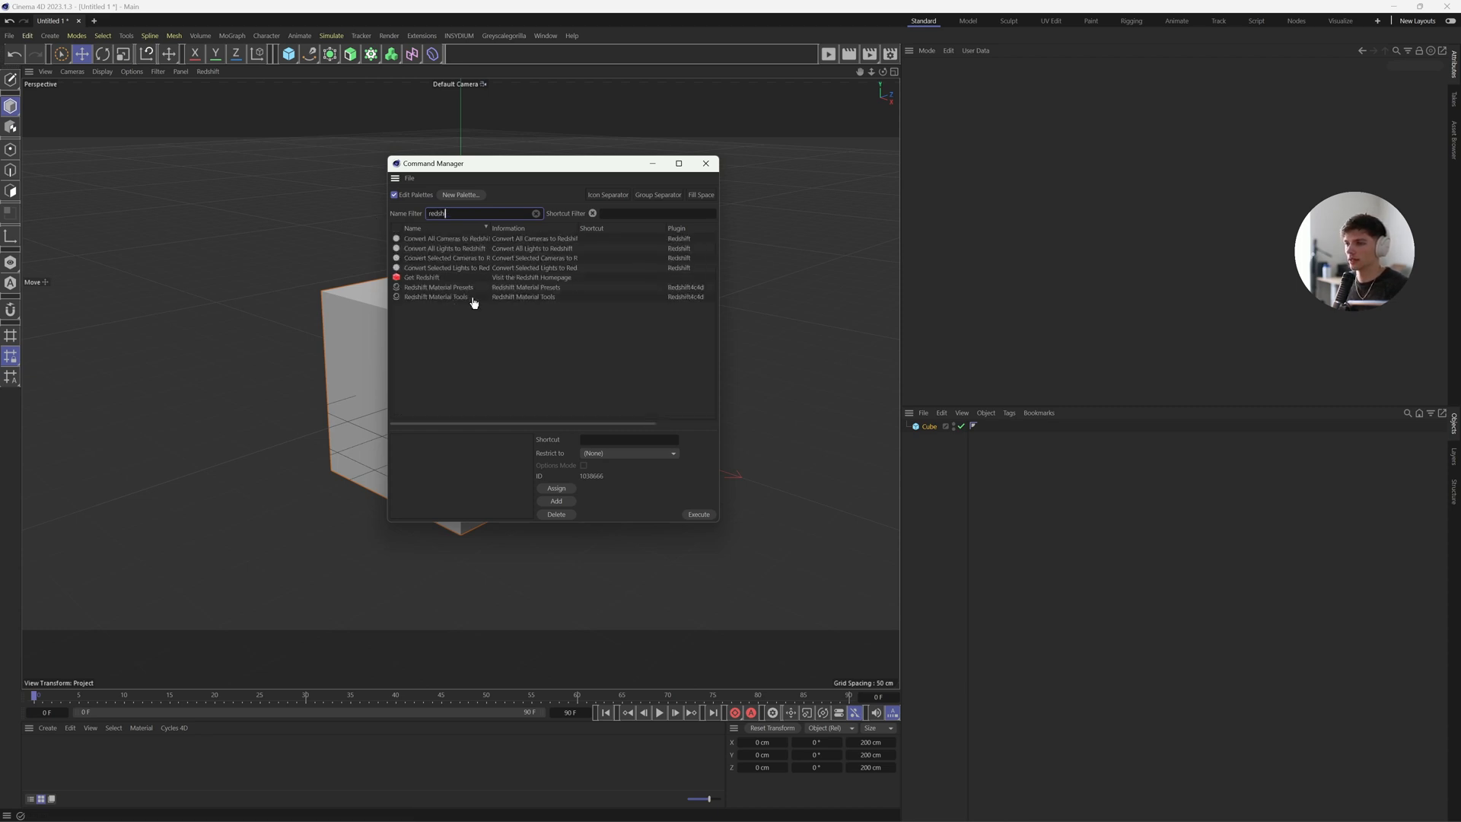
pyautogui.write('i')
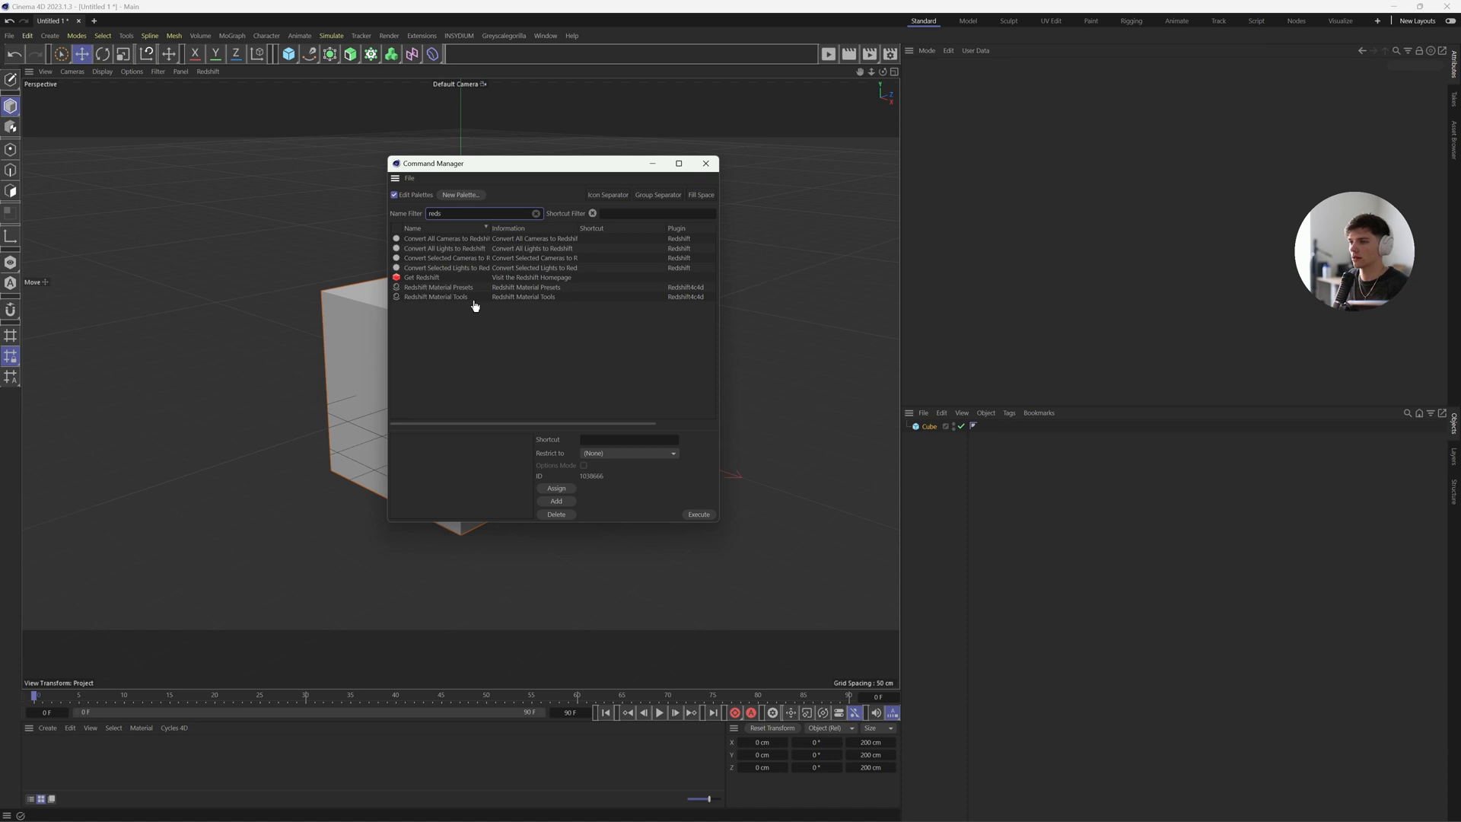
pyautogui.press('BackSpace')
pyautogui.press('BackSpace')
pyautogui.press('BackSpace')
pyautogui.write('s')
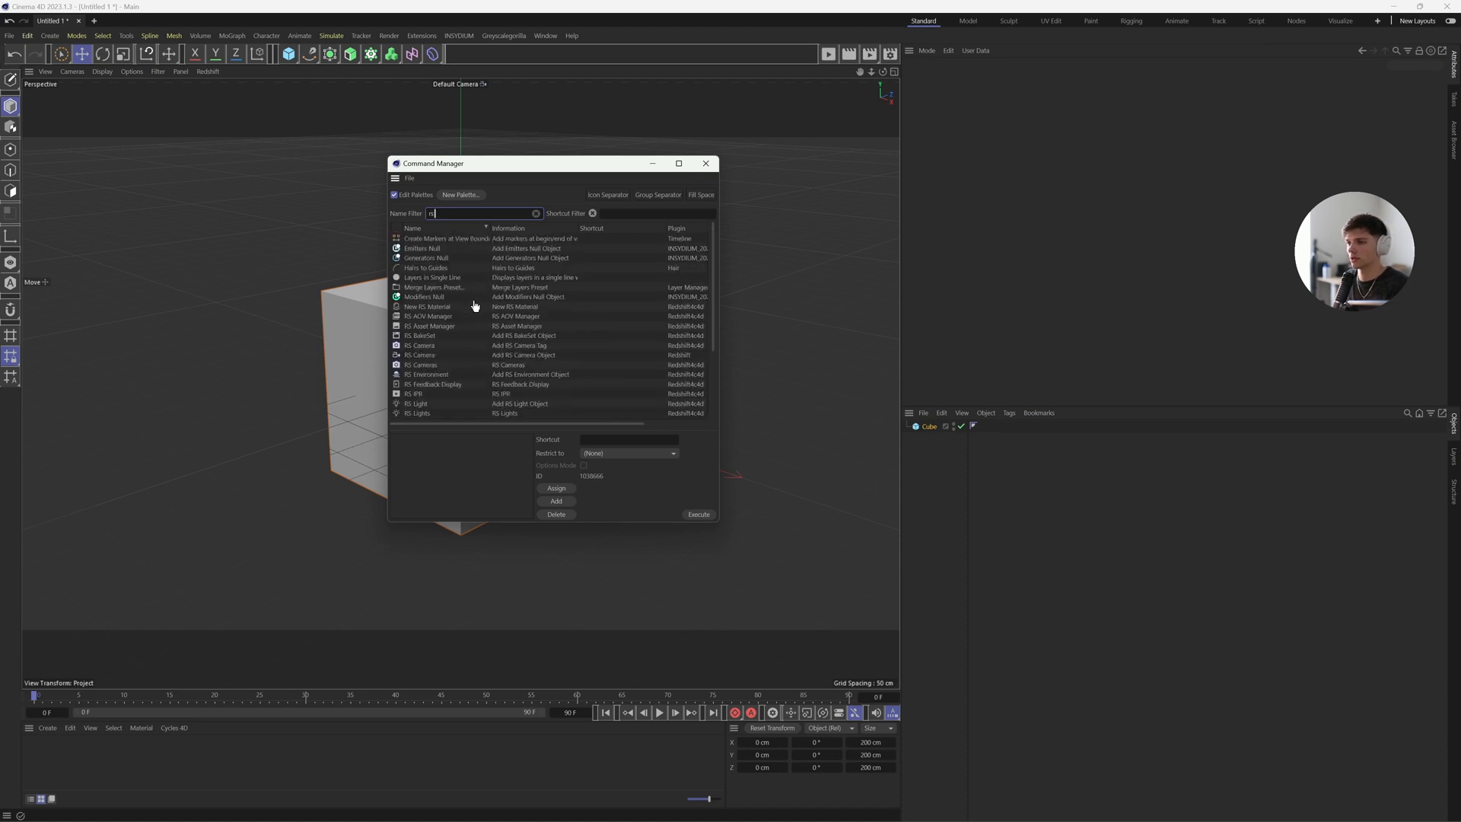
pyautogui.write(' ip')
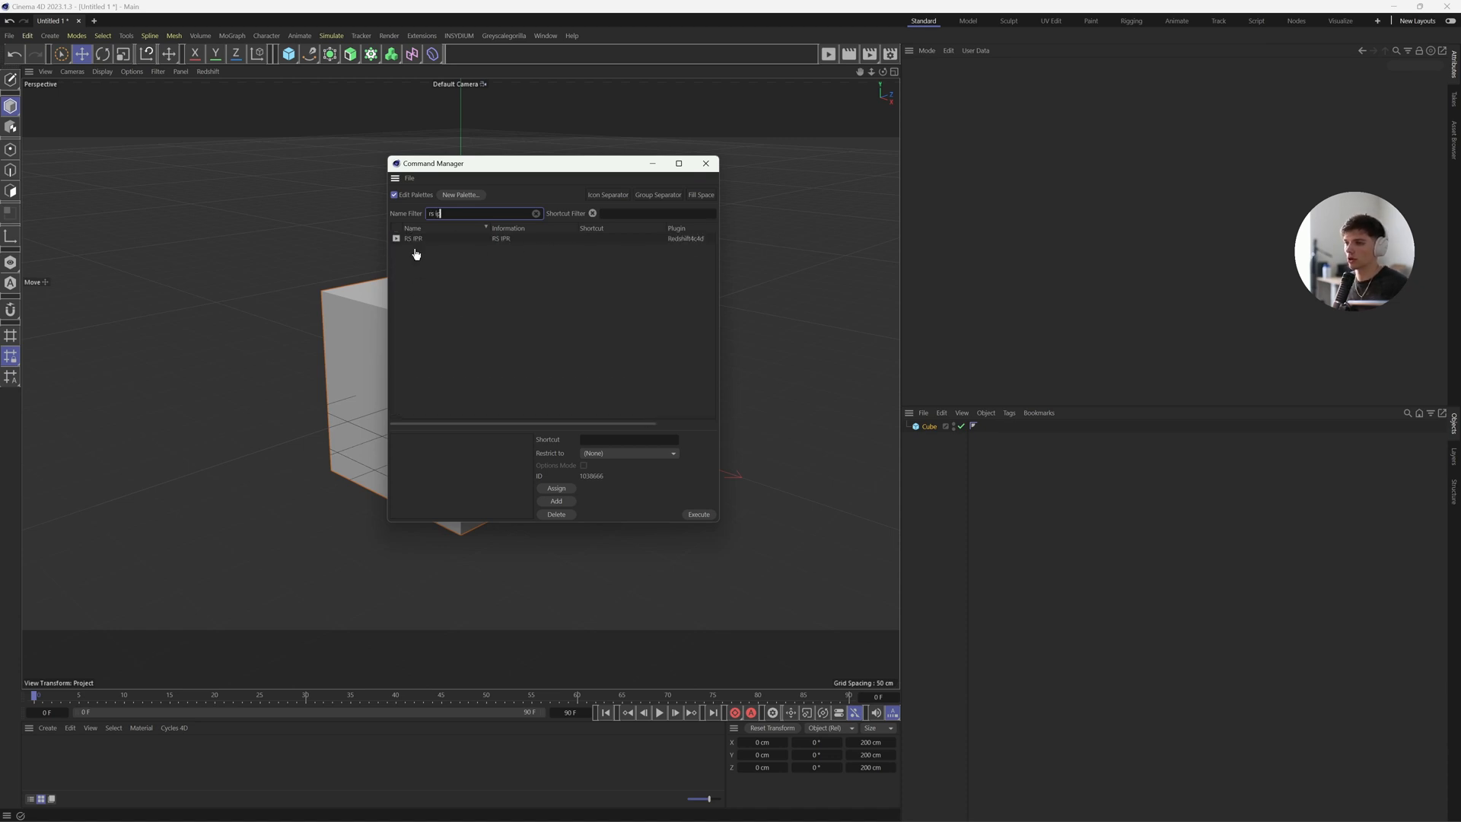
pyautogui.moveTo(415, 239); pyautogui.dragTo(826, 60)
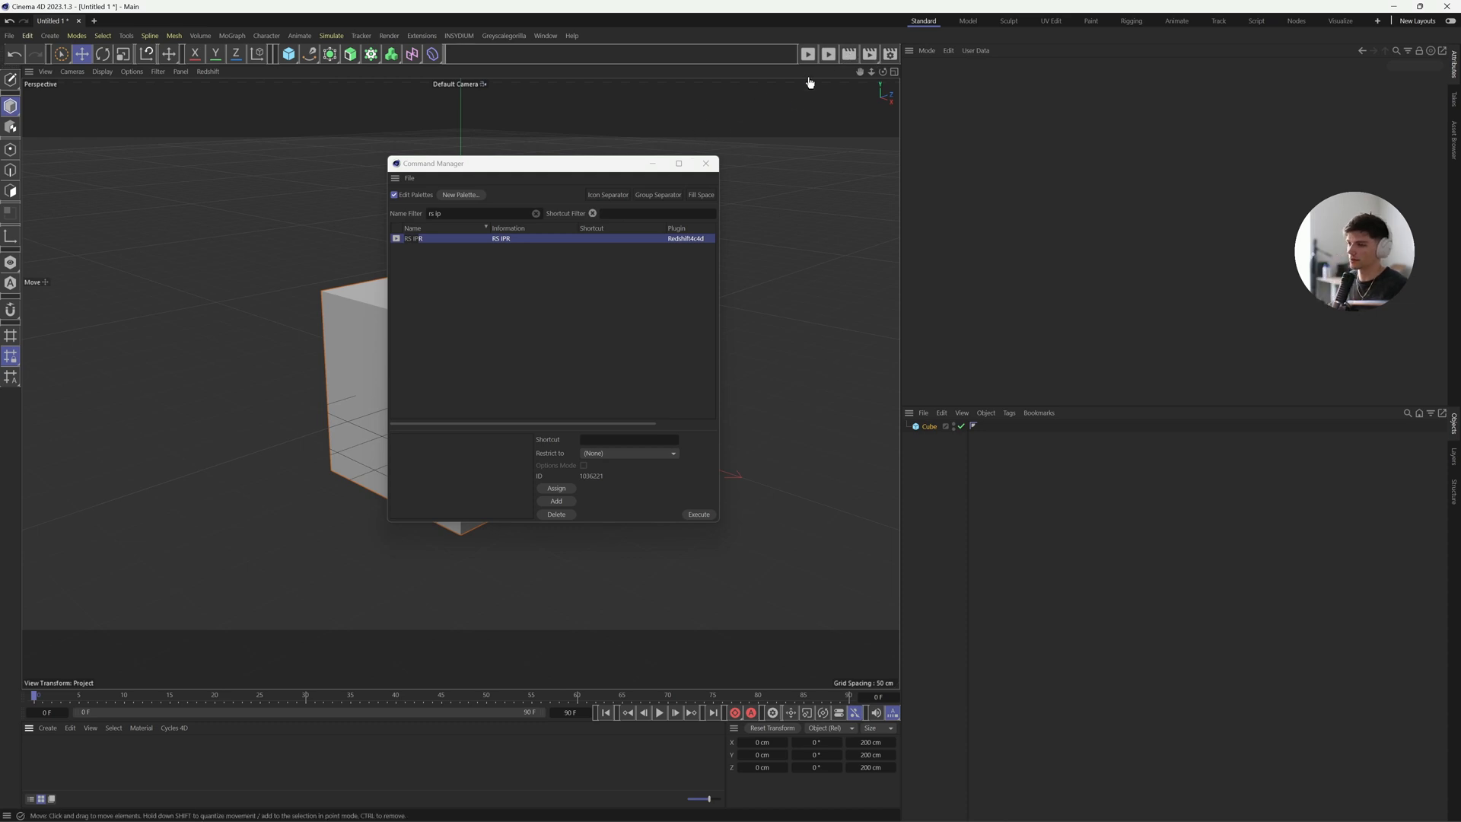
pyautogui.click(536, 214)
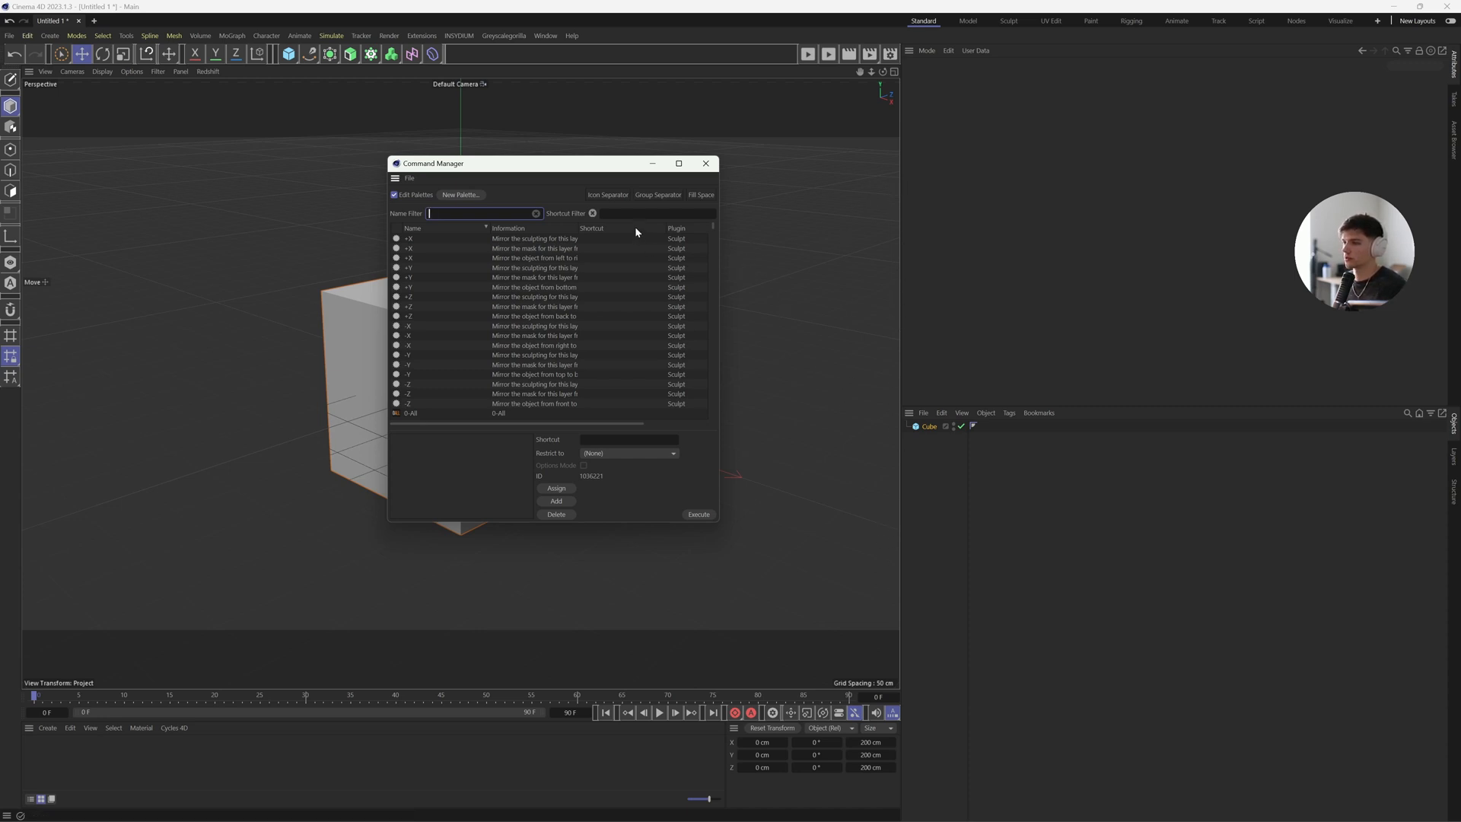
# Create a new empty palette, place it beside the Command Manager, and enlarge it into a wide window
pyautogui.click(445, 195)
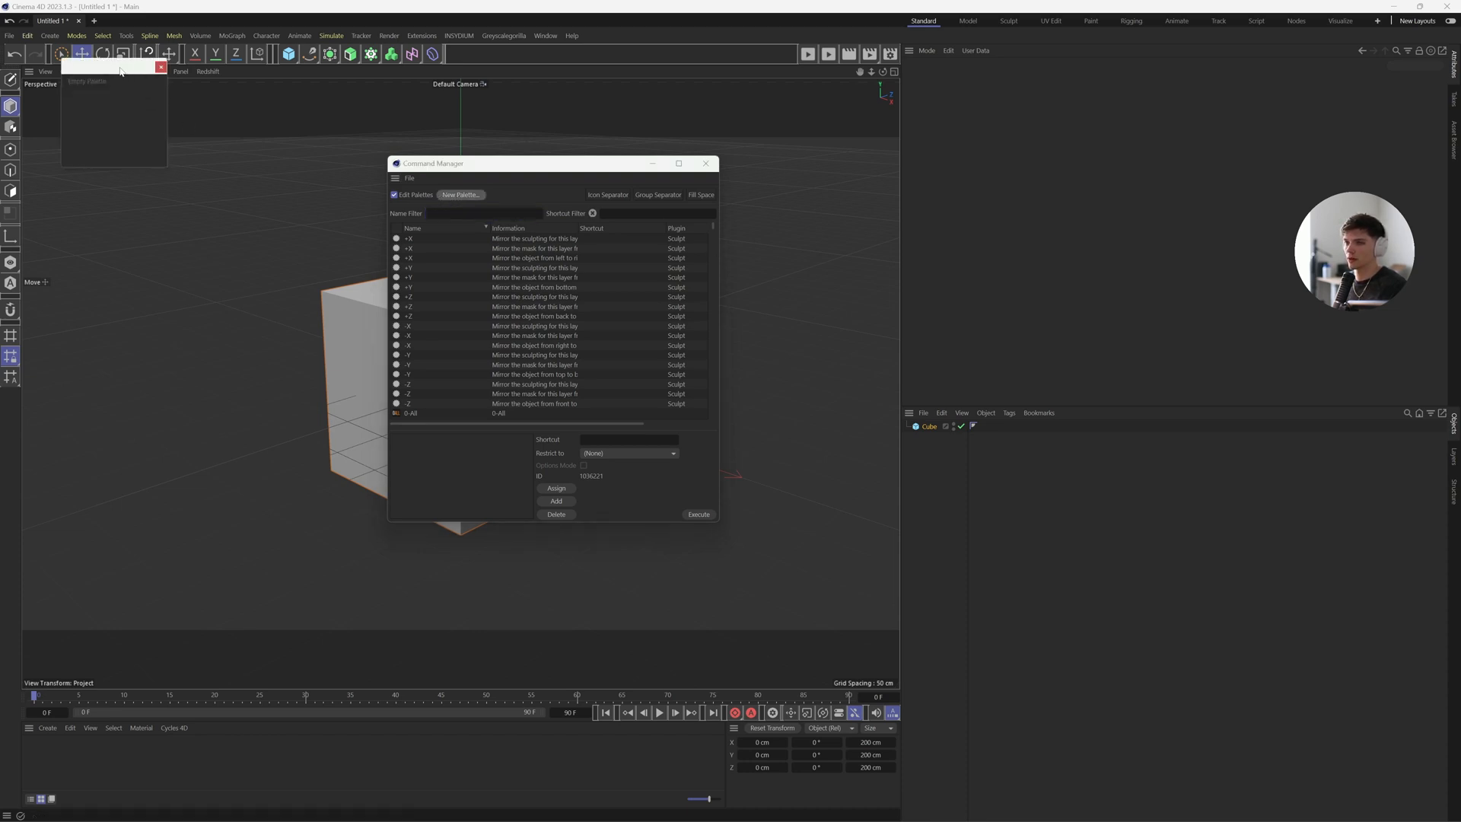
pyautogui.moveTo(116, 71); pyautogui.dragTo(858, 200)
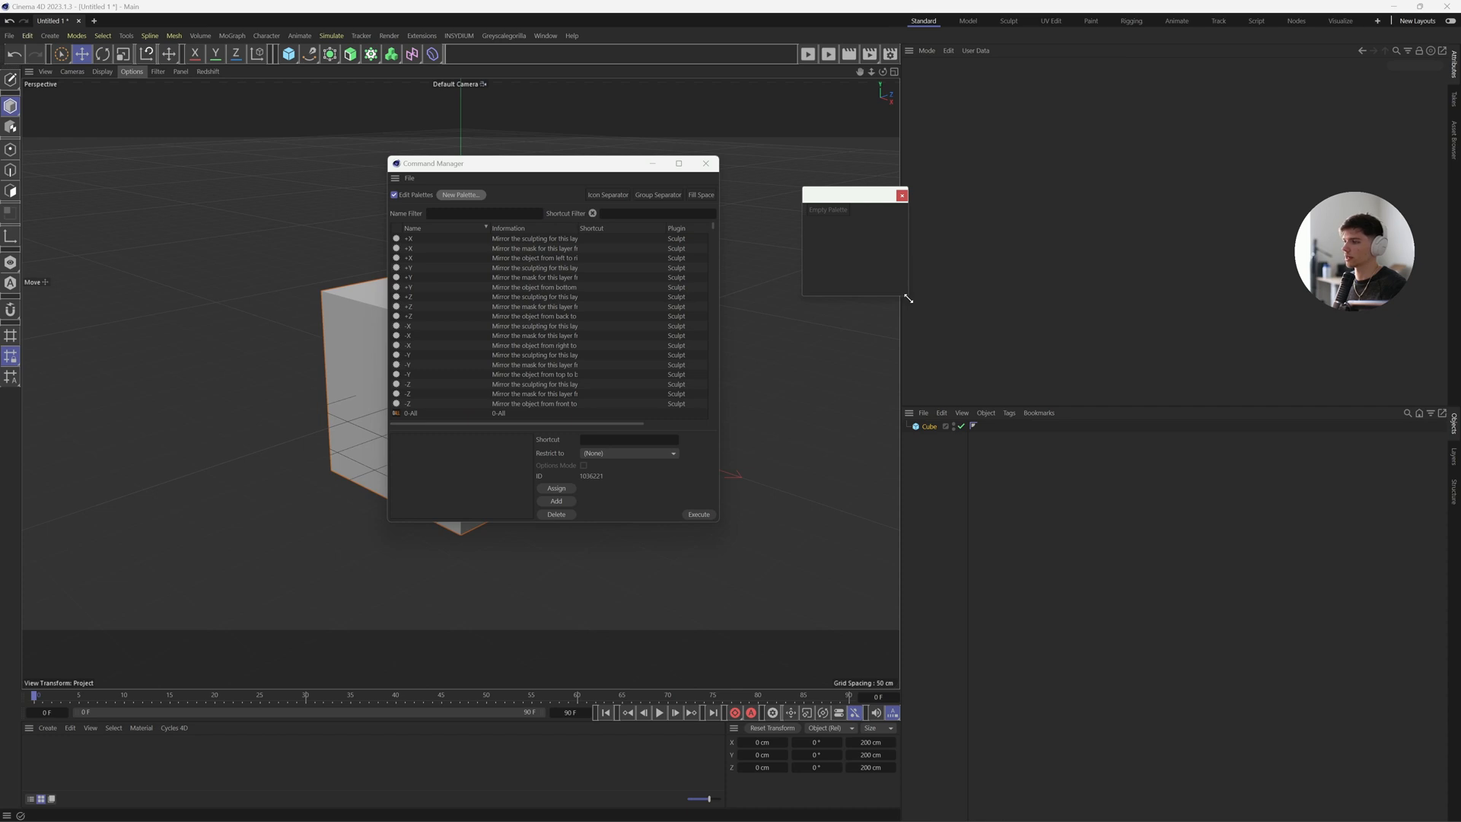
pyautogui.moveTo(908, 298); pyautogui.dragTo(1288, 380)
pyautogui.moveTo(976, 209); pyautogui.dragTo(923, 221)
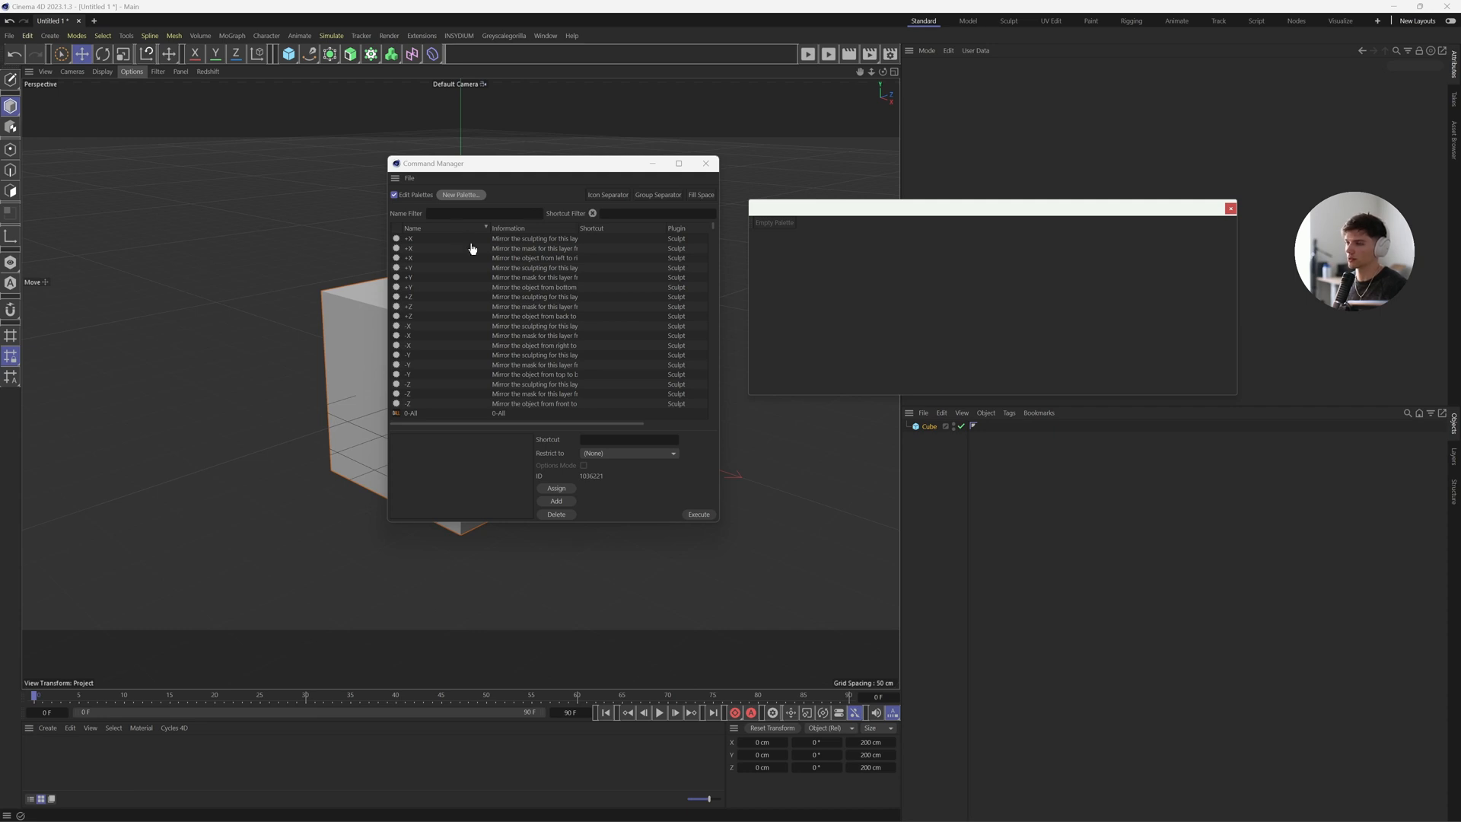
# Add the HDRI Link Plus command described as Add HDRI Link Tag, followed by Plus Library, to the new palette
pyautogui.click(464, 214)
pyautogui.click(472, 214)
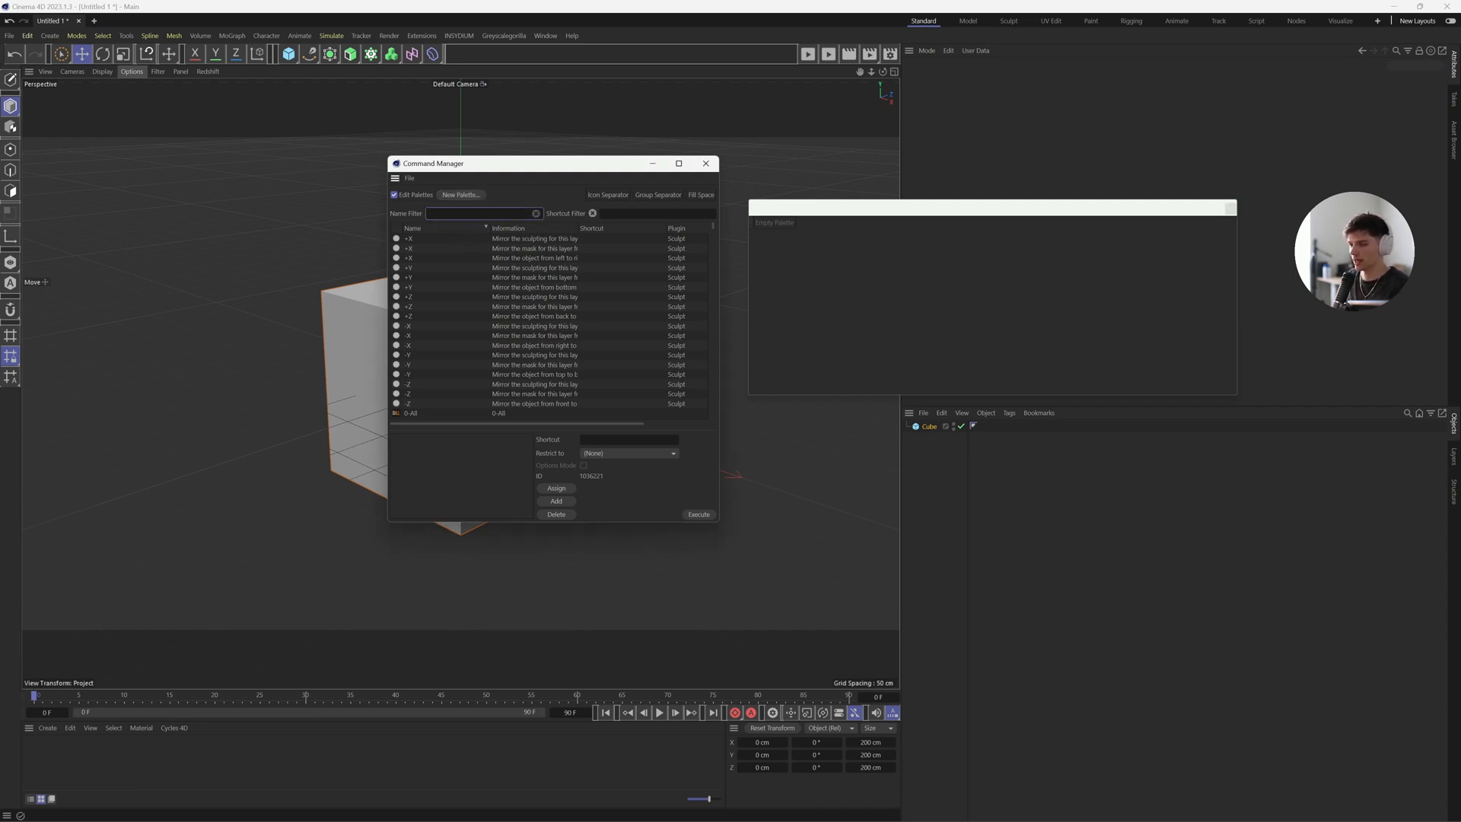
pyautogui.write('hdri')
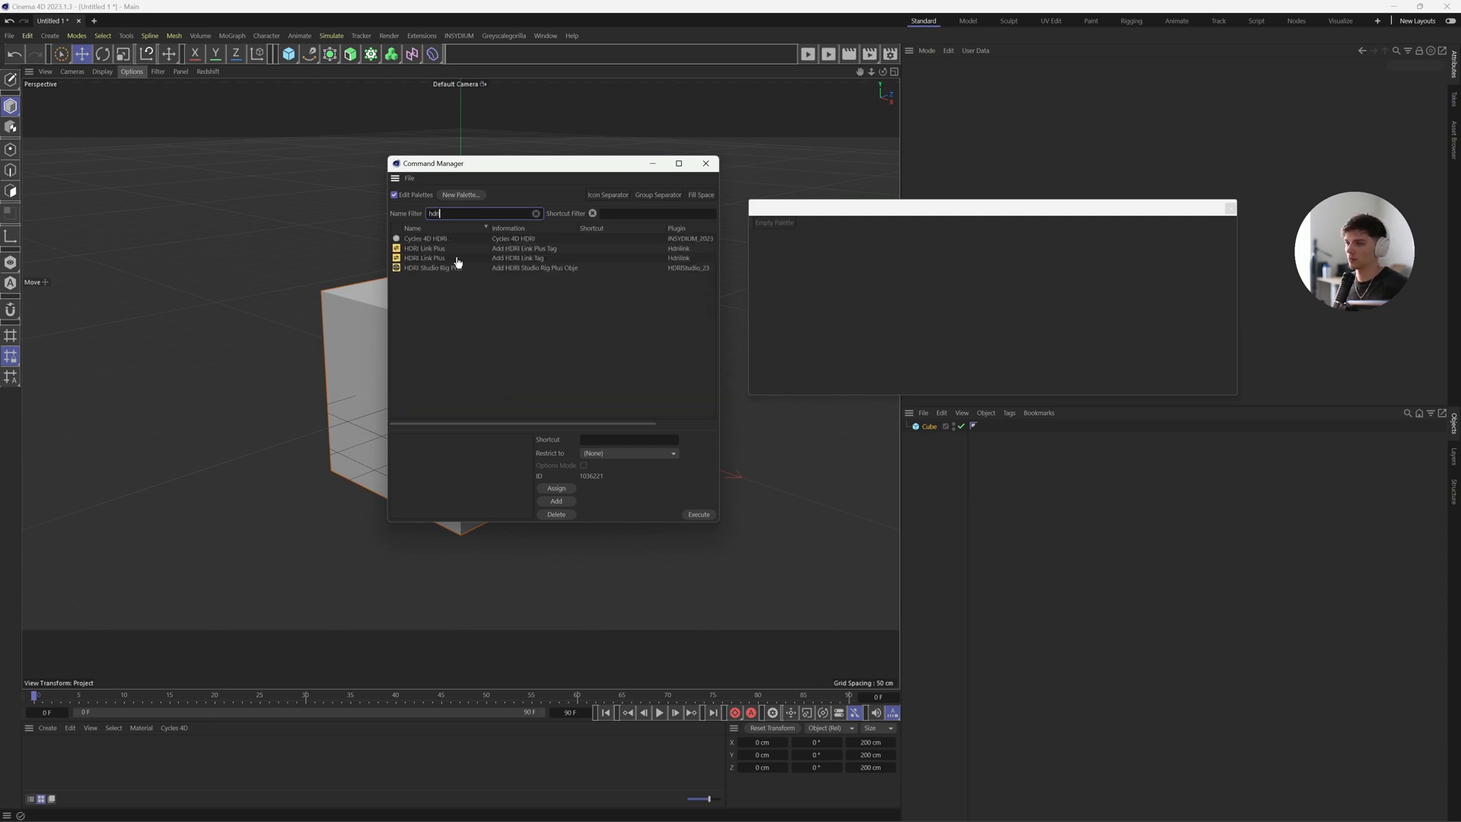
pyautogui.moveTo(430, 259); pyautogui.dragTo(768, 226)
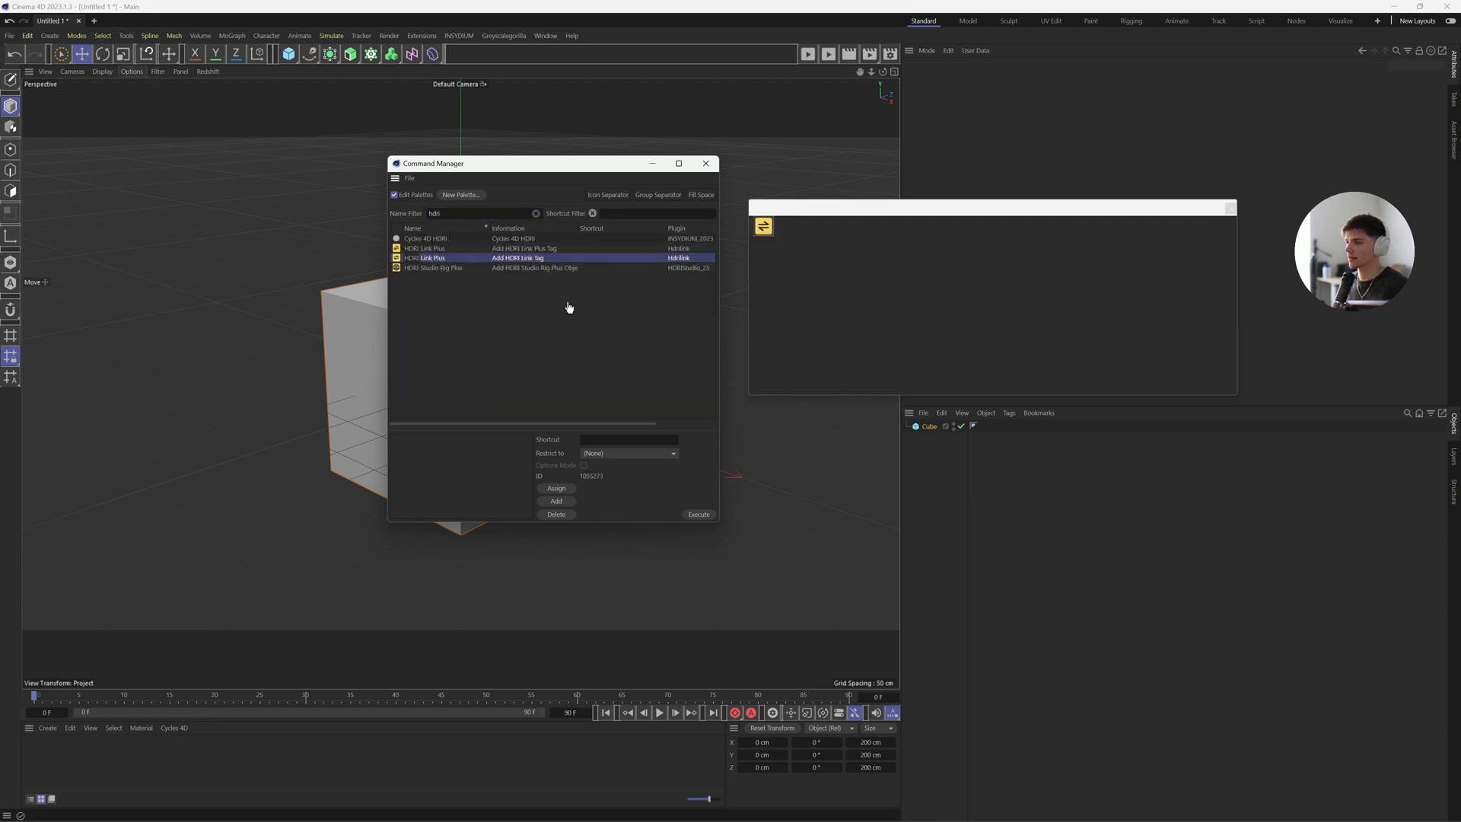
pyautogui.doubleClick(435, 214)
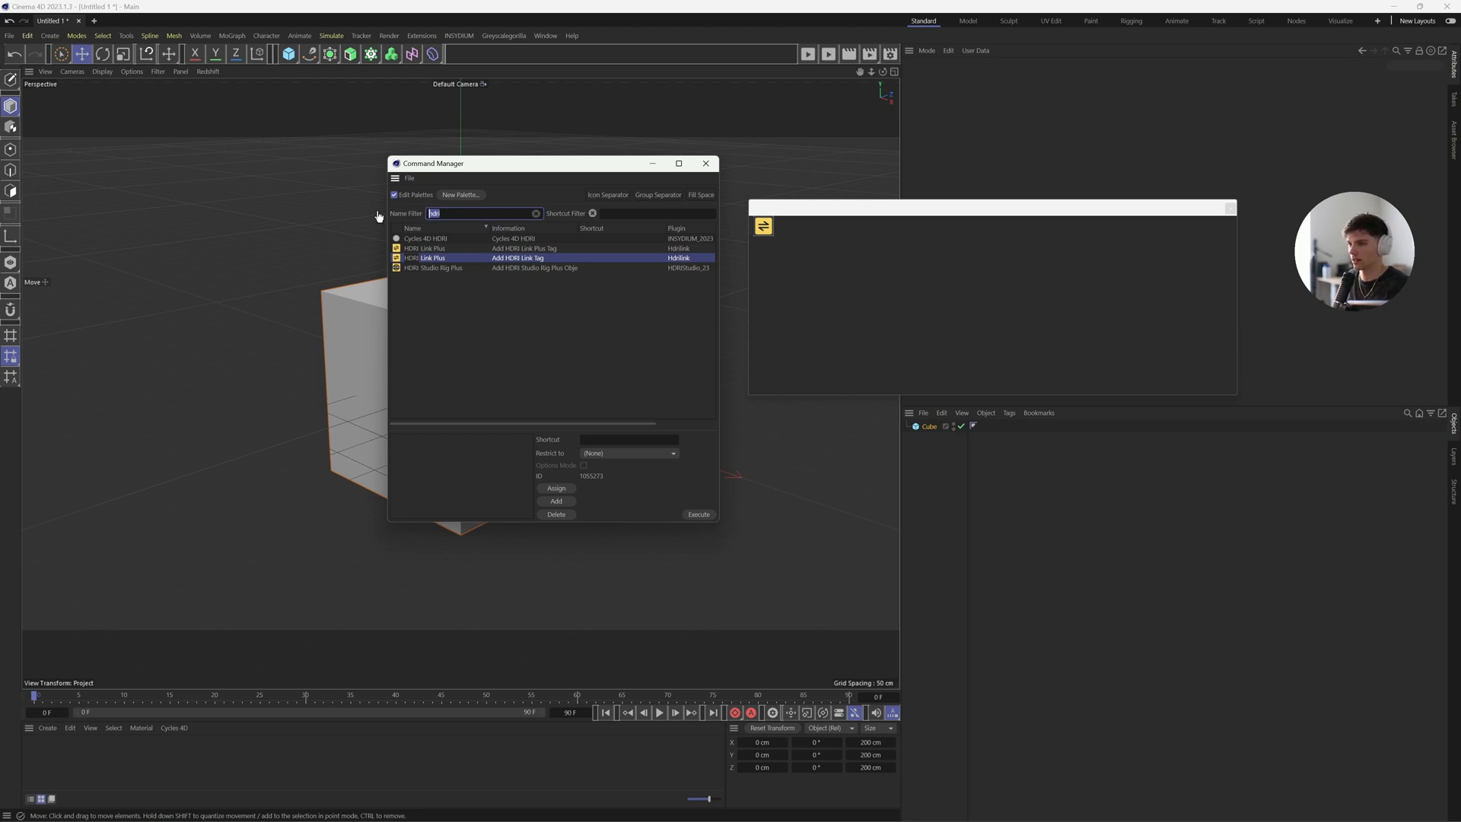
pyautogui.write('plus')
pyautogui.moveTo(420, 335); pyautogui.dragTo(472, 327)
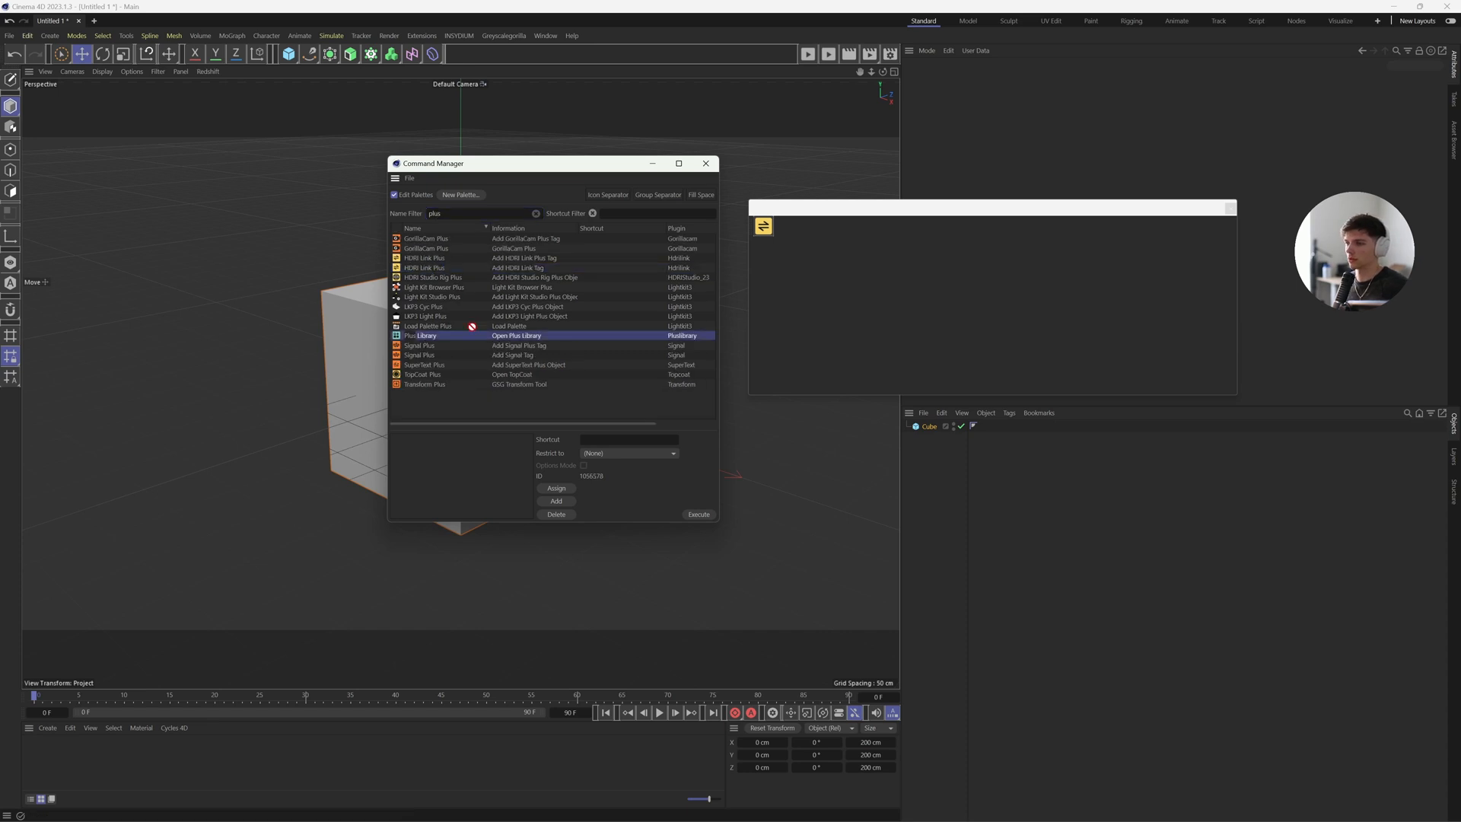
pyautogui.moveTo(770, 236); pyautogui.dragTo(784, 228)
# Add the TGS Texture Manager and xpSystem commands to the new palette, after Plus Library
pyautogui.doubleClick(435, 214)
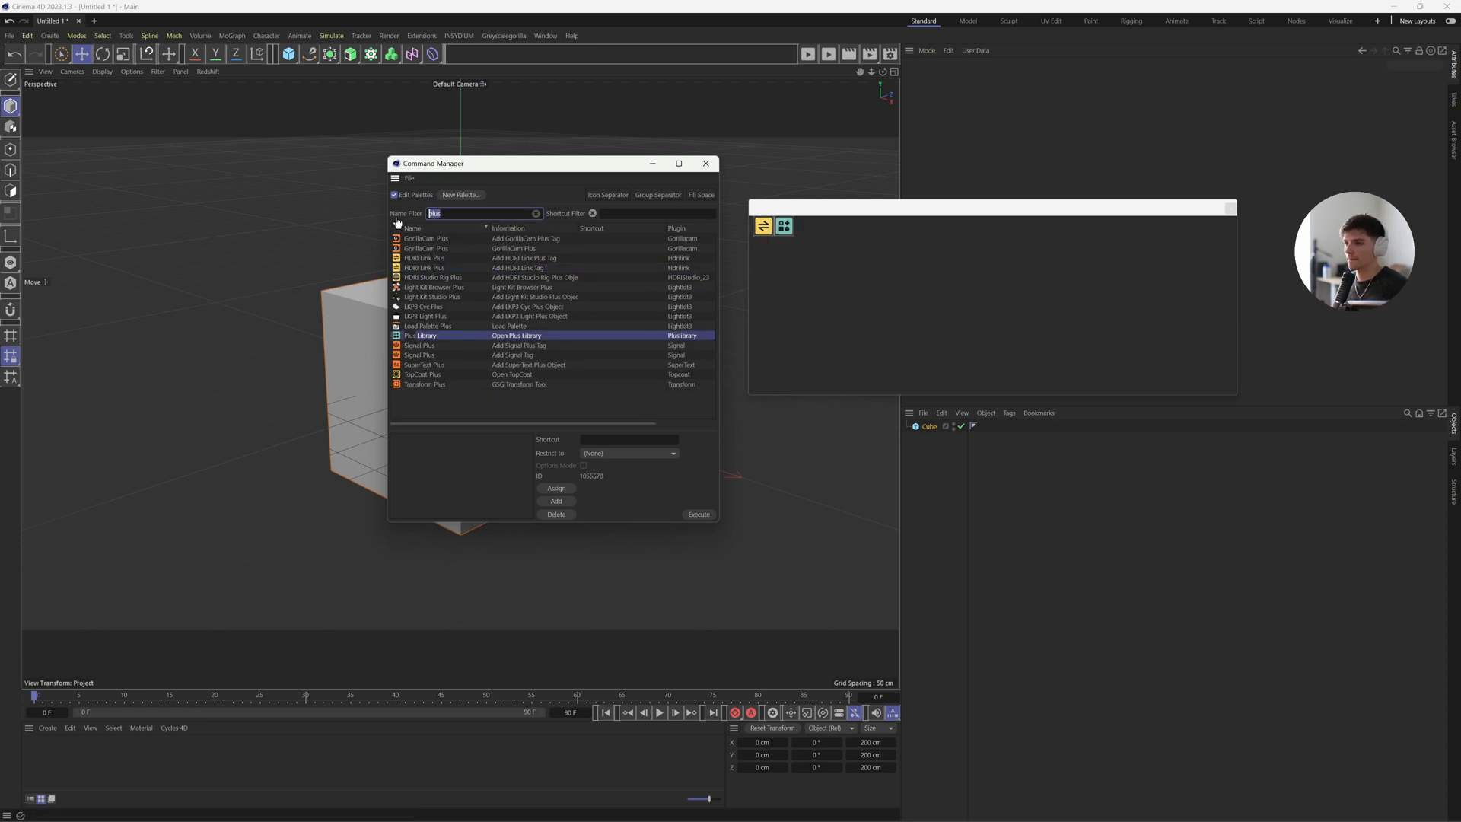
pyautogui.write('tgs')
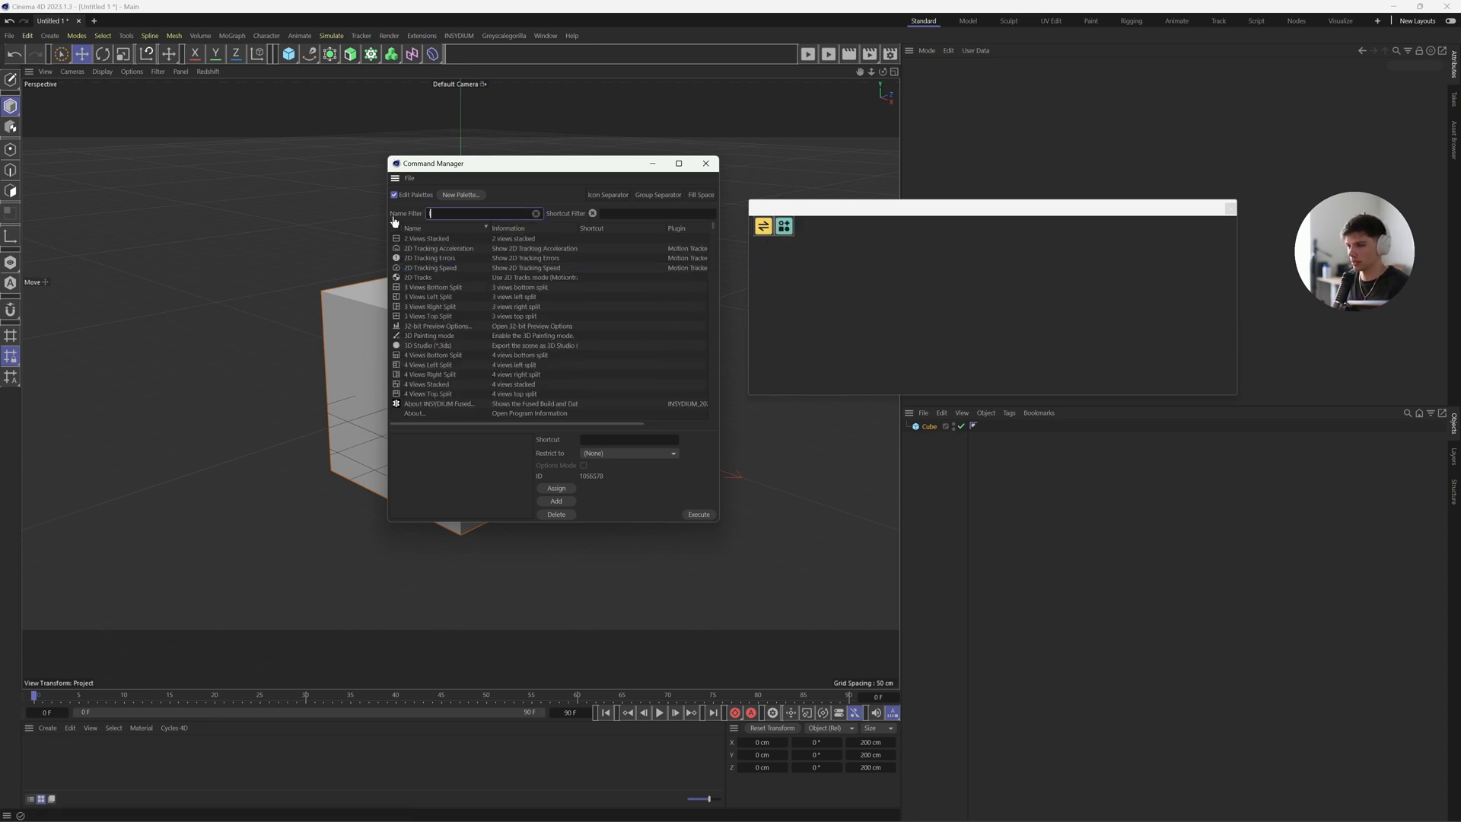
pyautogui.moveTo(427, 238); pyautogui.dragTo(800, 231)
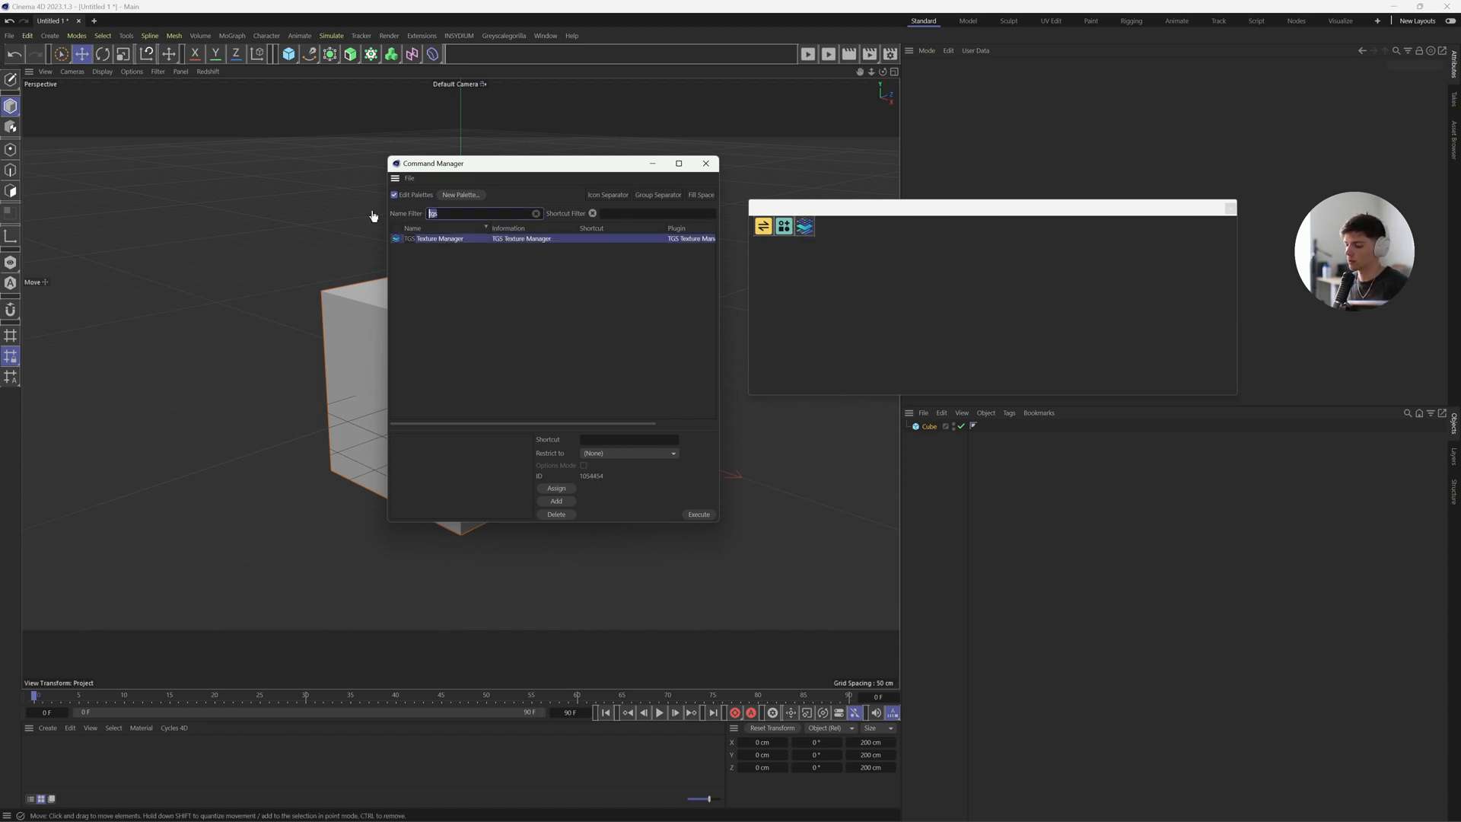
pyautogui.press('BackSpace')
pyautogui.press('BackSpace')
pyautogui.press('BackSpace')
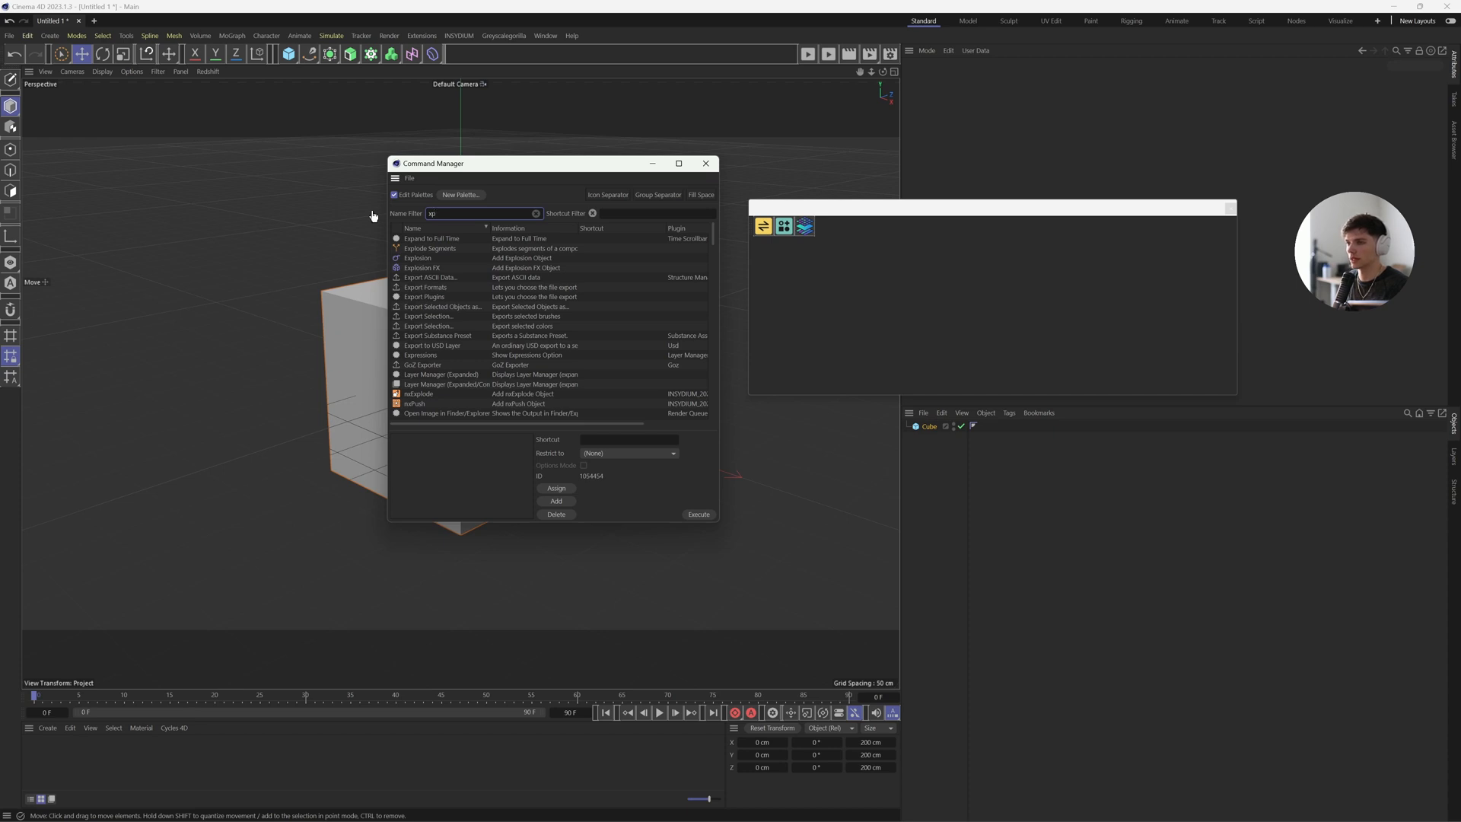
pyautogui.write('sys')
pyautogui.moveTo(418, 238); pyautogui.dragTo(824, 228)
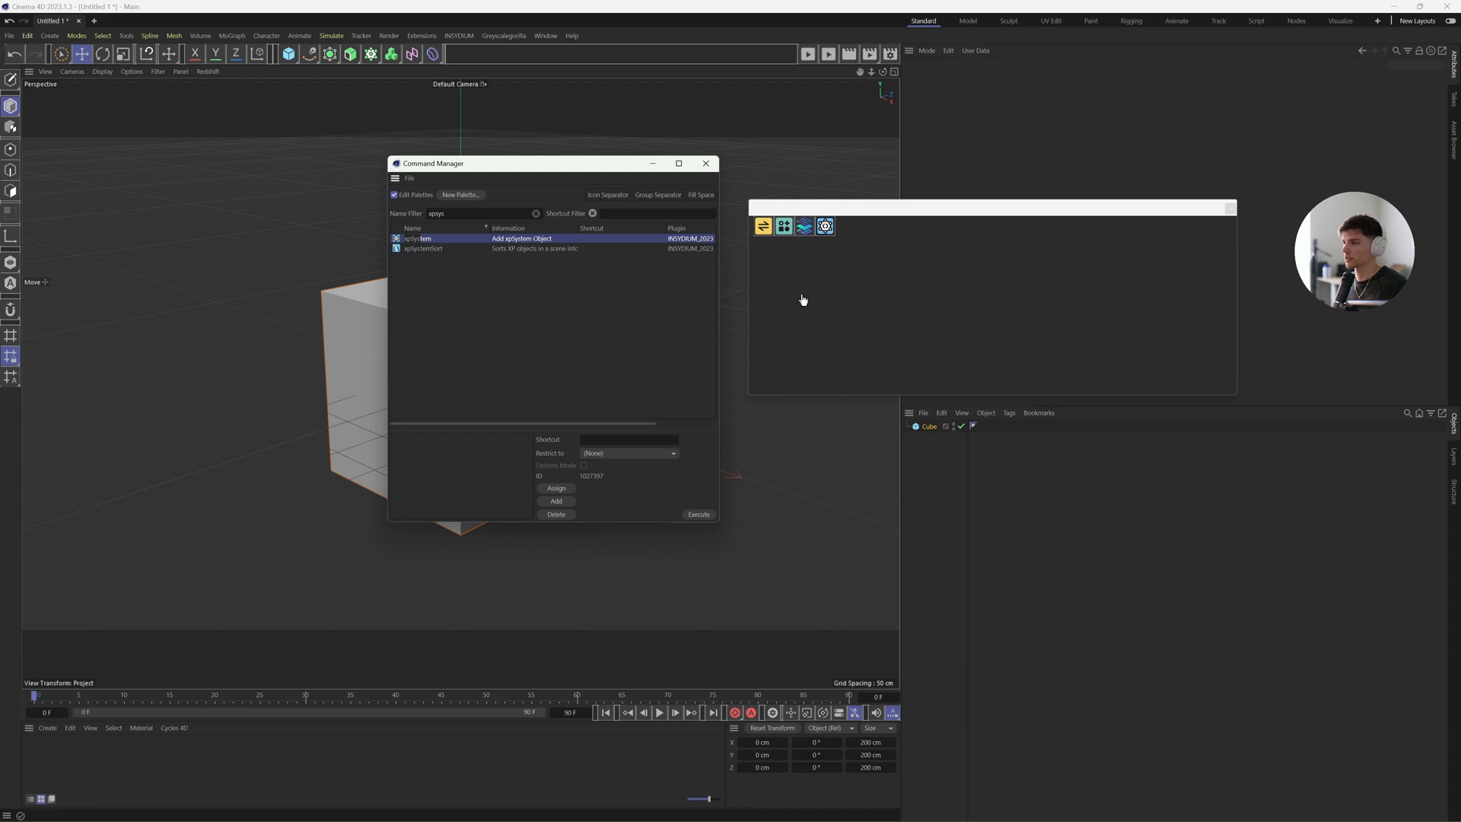
# Add the INSYDIUM Preset Browser and tfTerrain commands to the new palette, after xpSystem
pyautogui.click(535, 213)
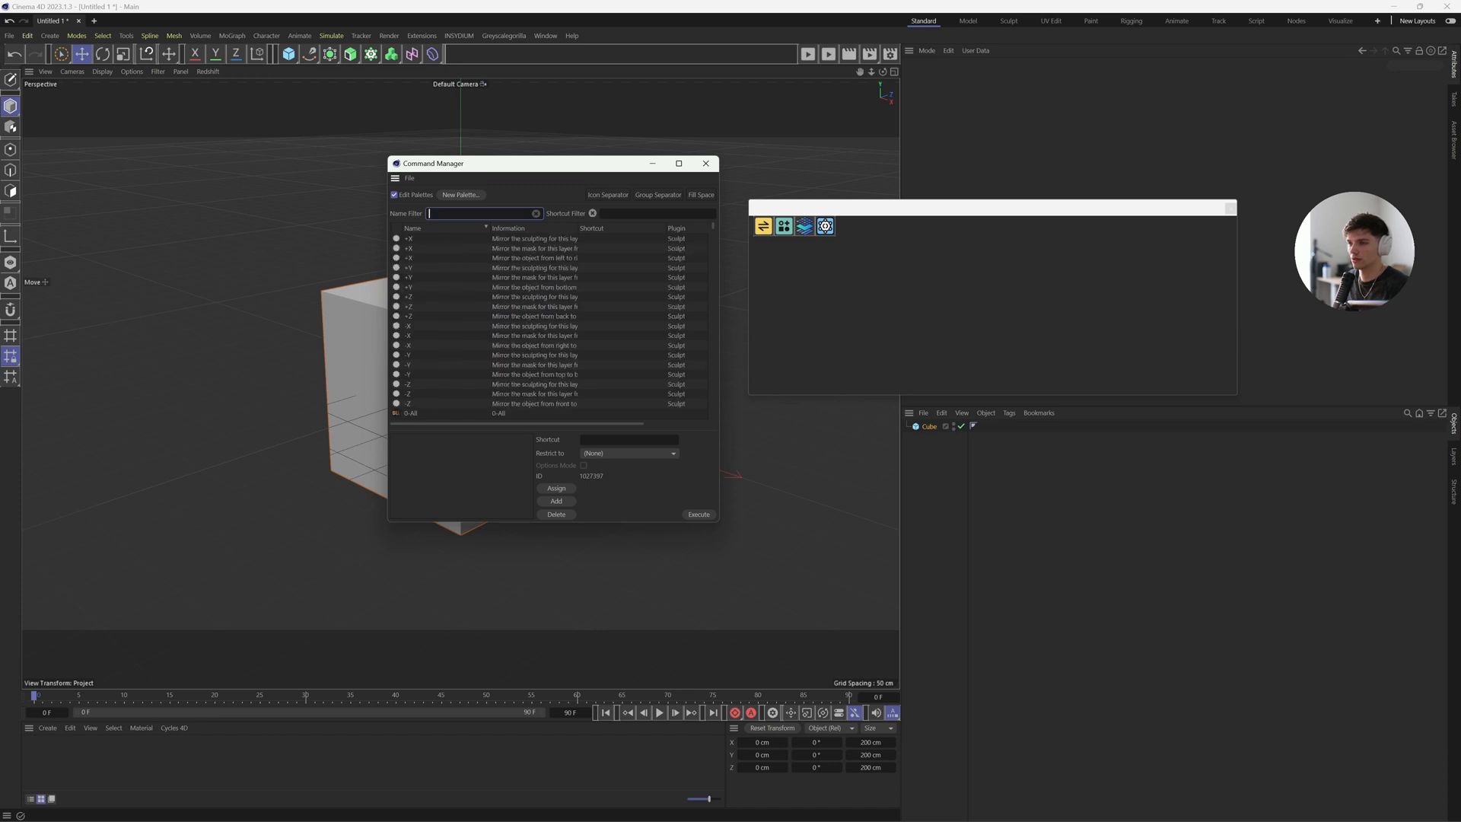
pyautogui.write('preset brow')
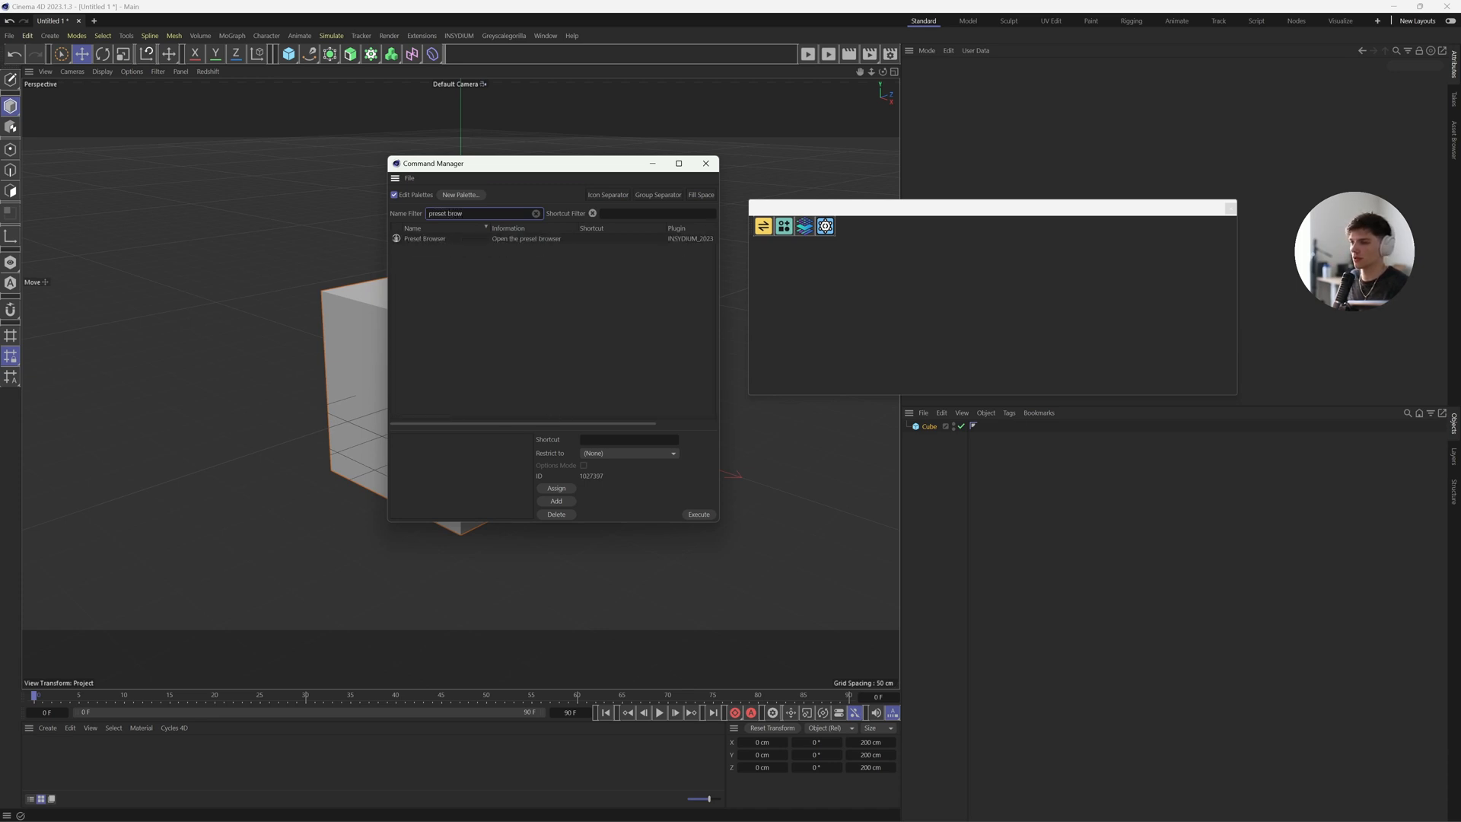
pyautogui.moveTo(431, 244); pyautogui.dragTo(835, 235)
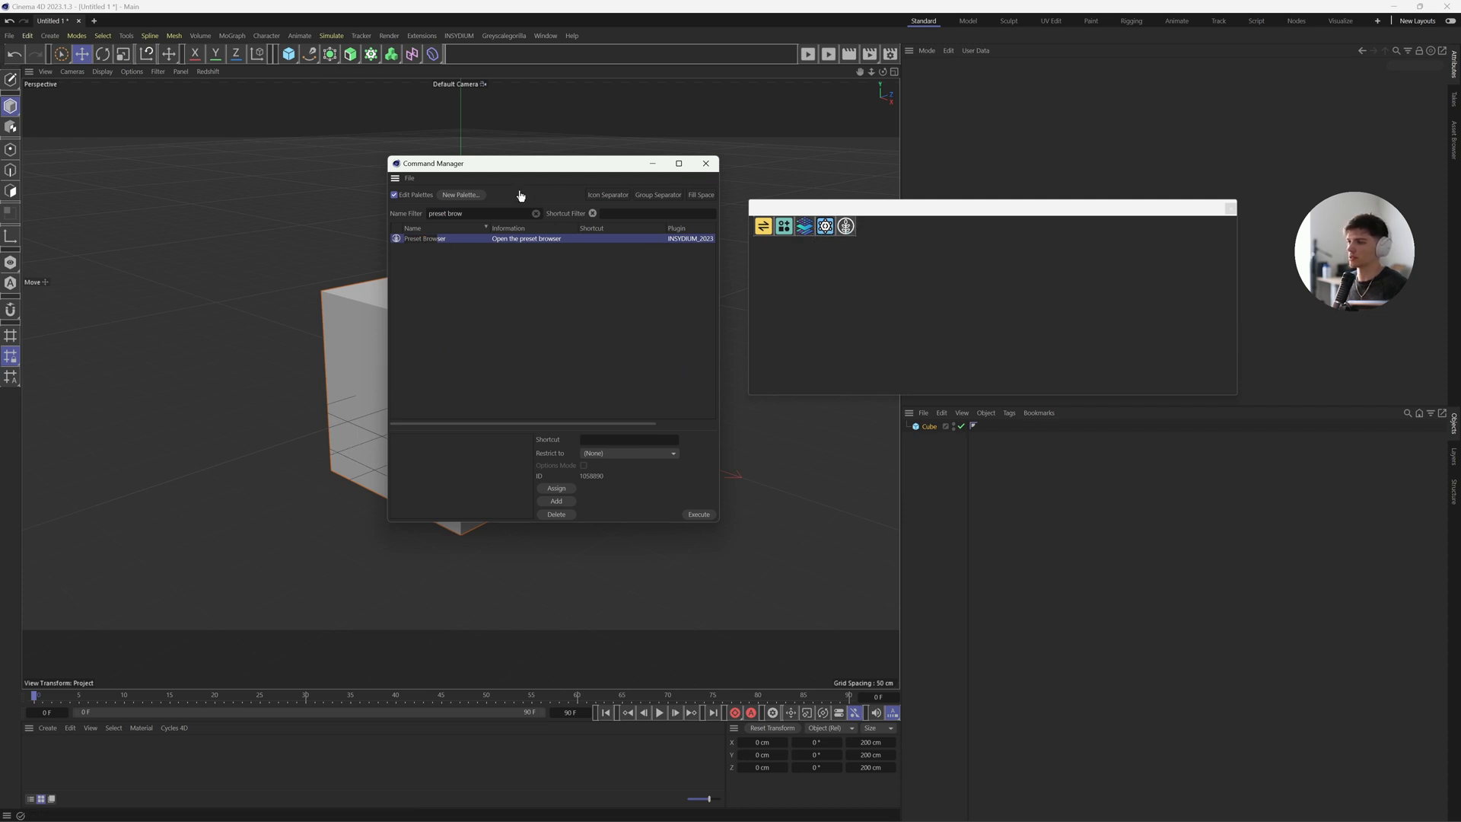
pyautogui.click(536, 213)
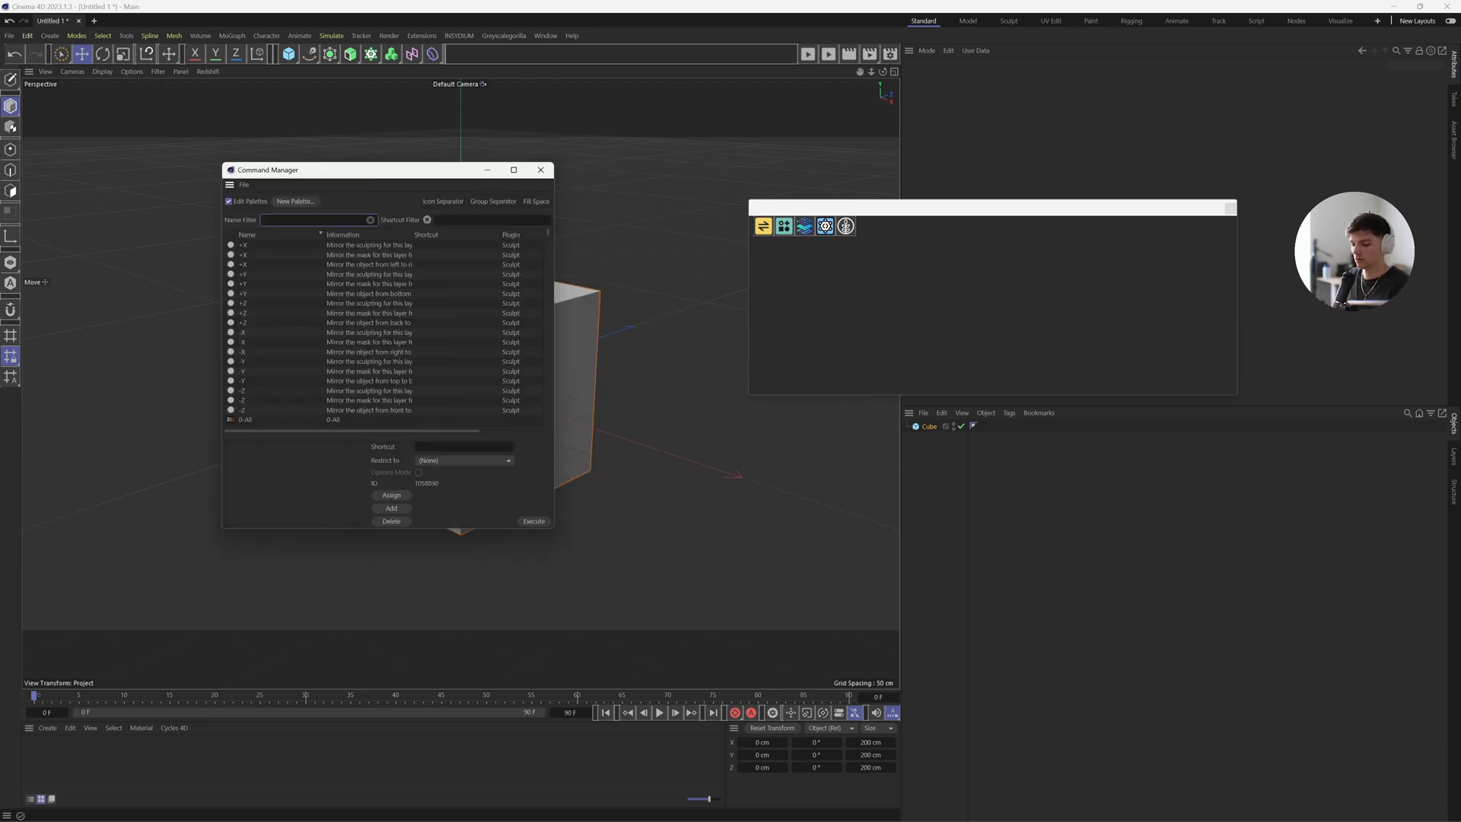
pyautogui.write('tf')
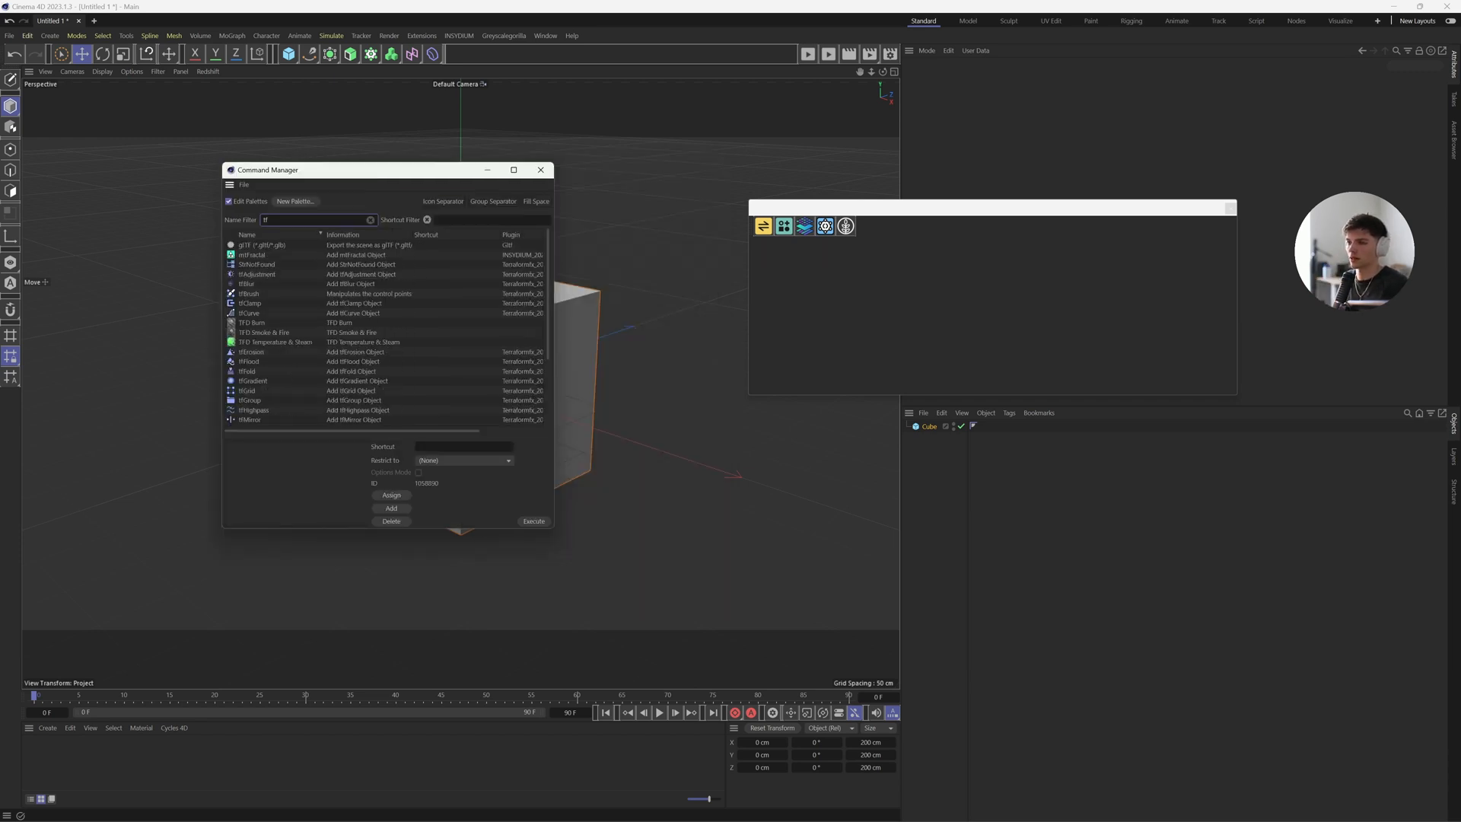
pyautogui.write('t')
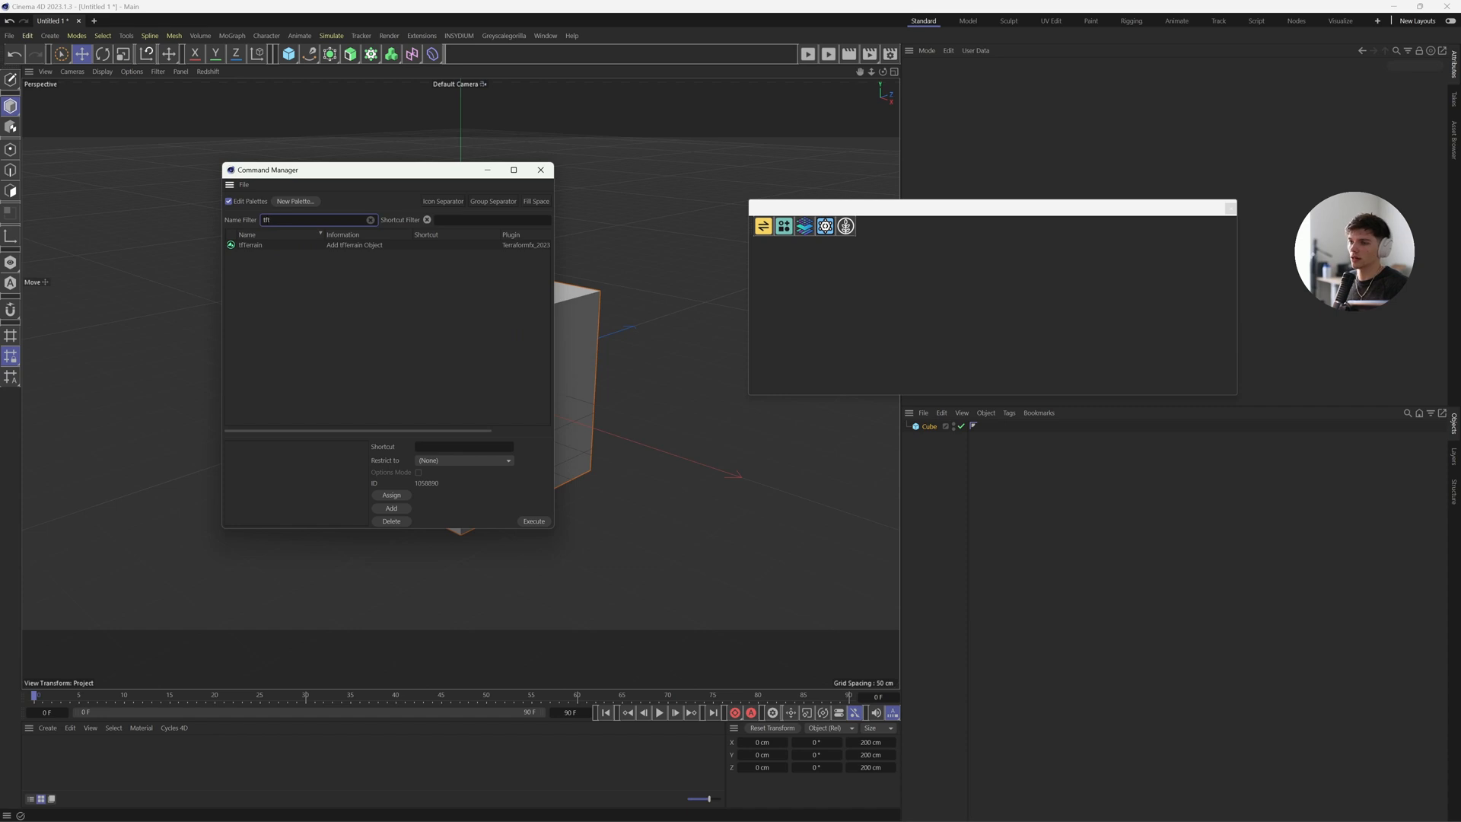
pyautogui.moveTo(267, 248); pyautogui.dragTo(499, 259)
pyautogui.moveTo(853, 236); pyautogui.dragTo(862, 227)
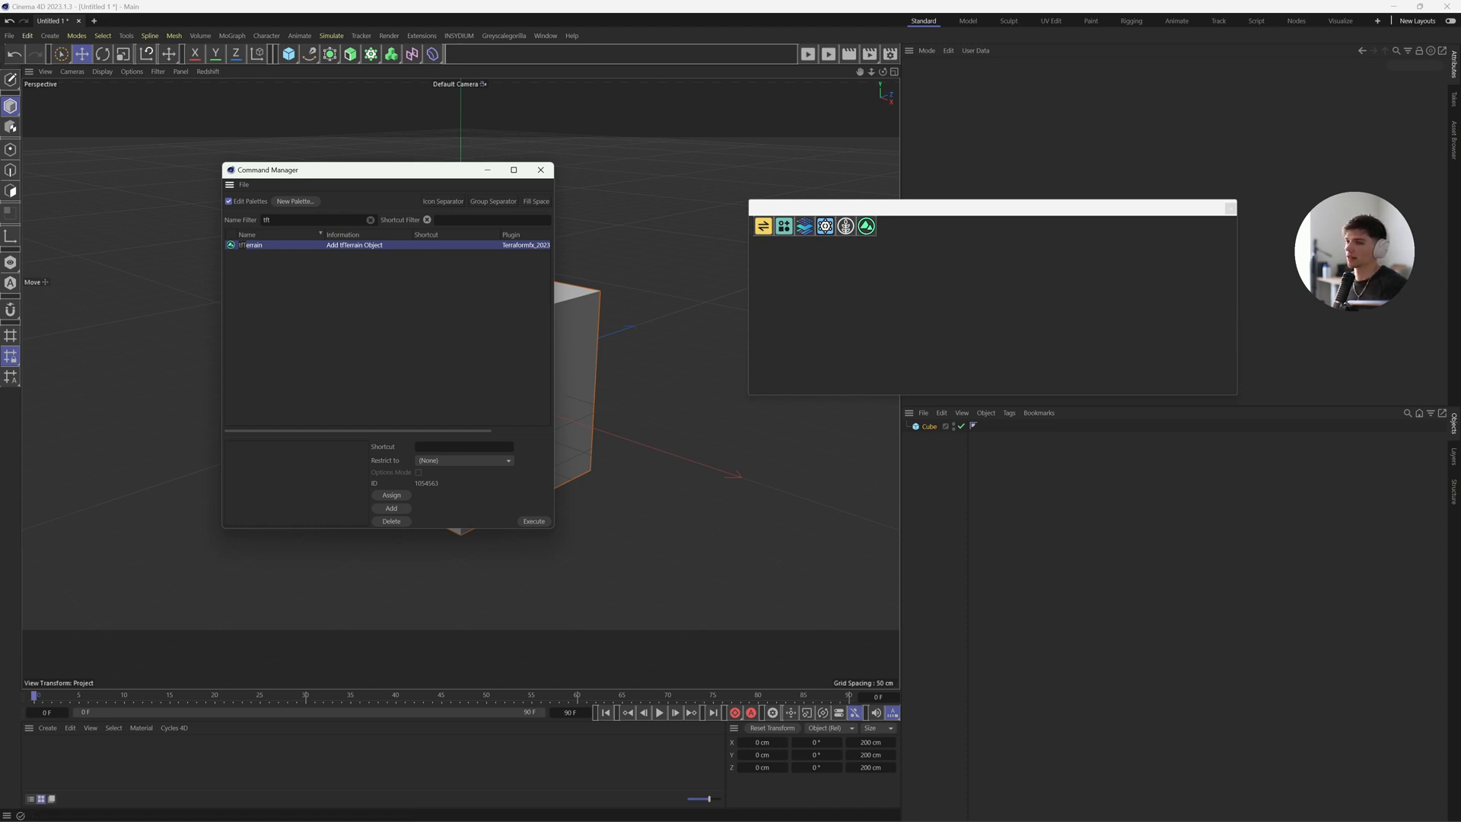
# Filter the commands for "pyro" and add the Pyro command to the end of the new palette
pyautogui.moveTo(298, 220); pyautogui.dragTo(217, 222)
pyautogui.write('py')
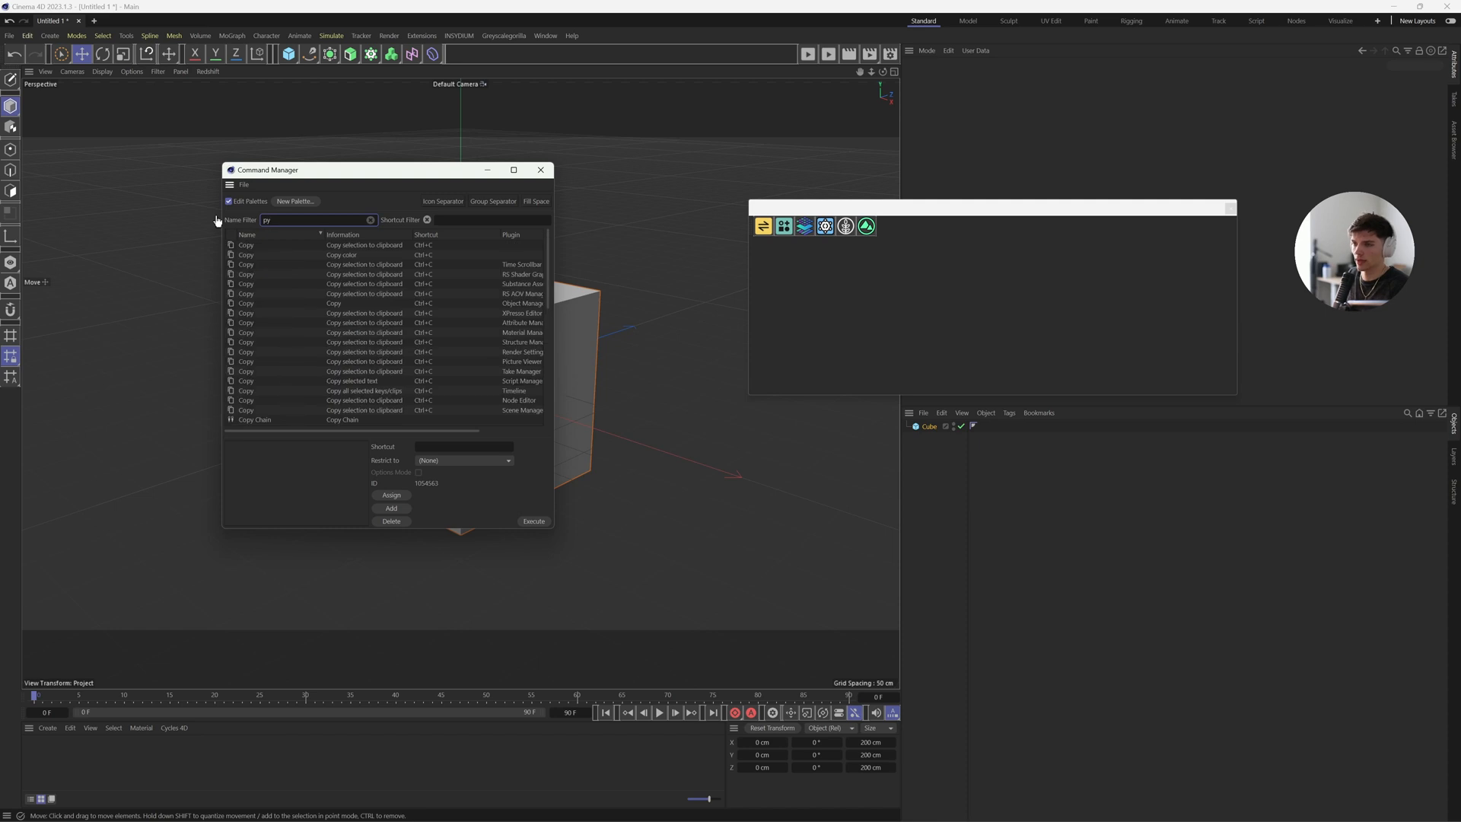
pyautogui.write('ro')
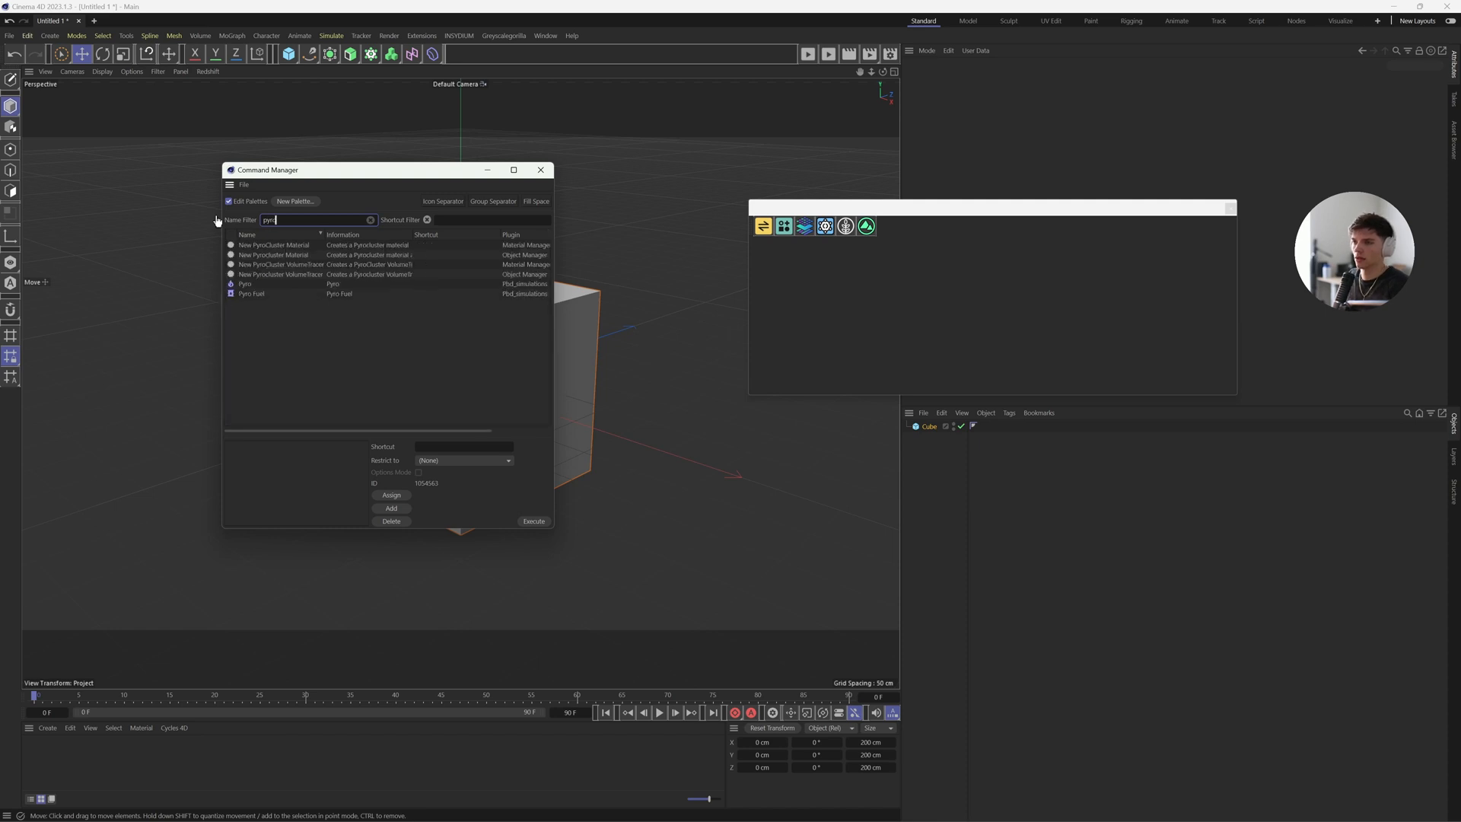
pyautogui.click(249, 287)
pyautogui.moveTo(902, 241); pyautogui.dragTo(880, 233)
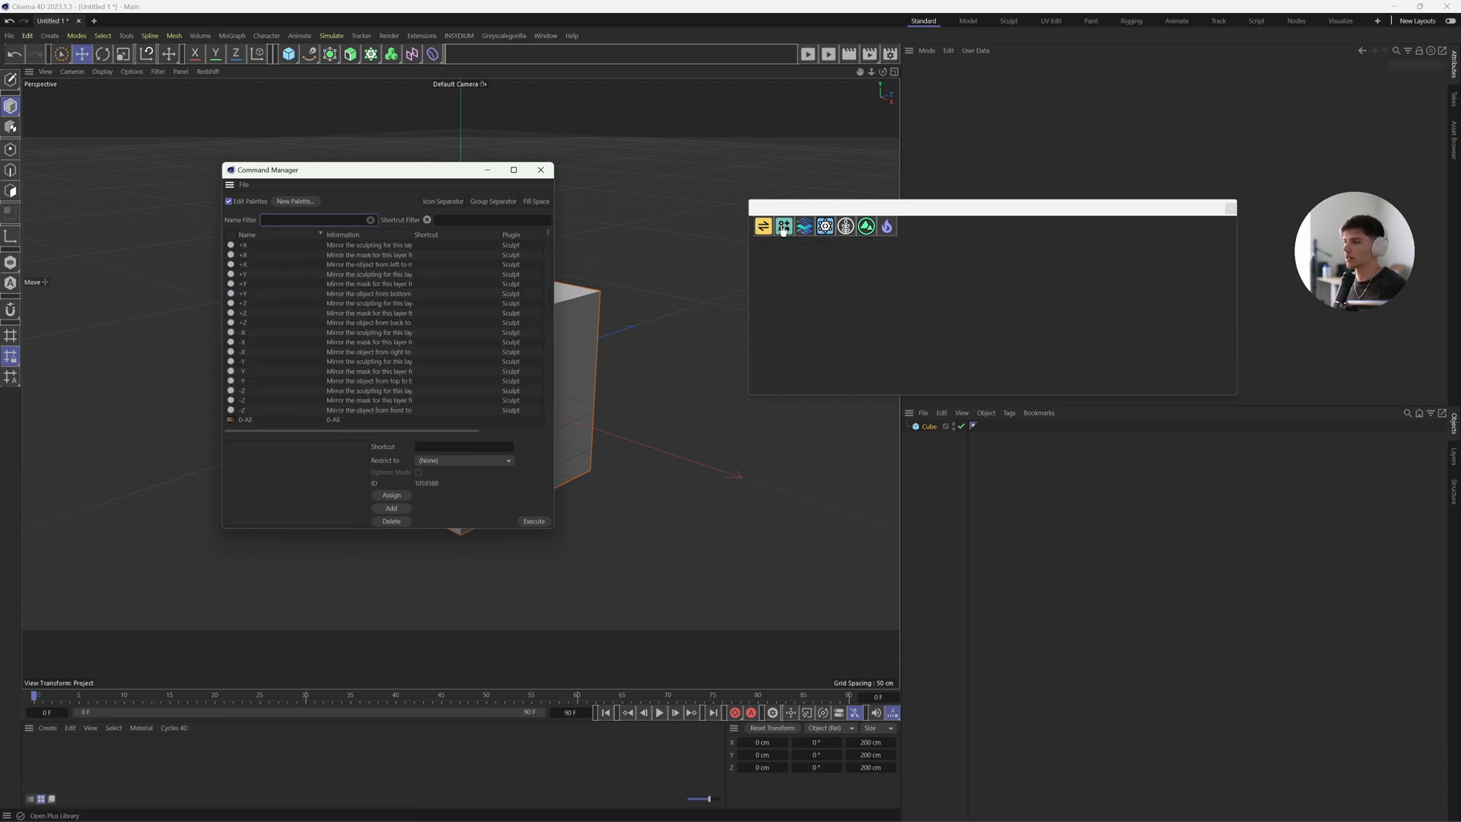
# Change the new palette's orientation to vertical and show text labels with its command icons
pyautogui.rightClick(910, 231)
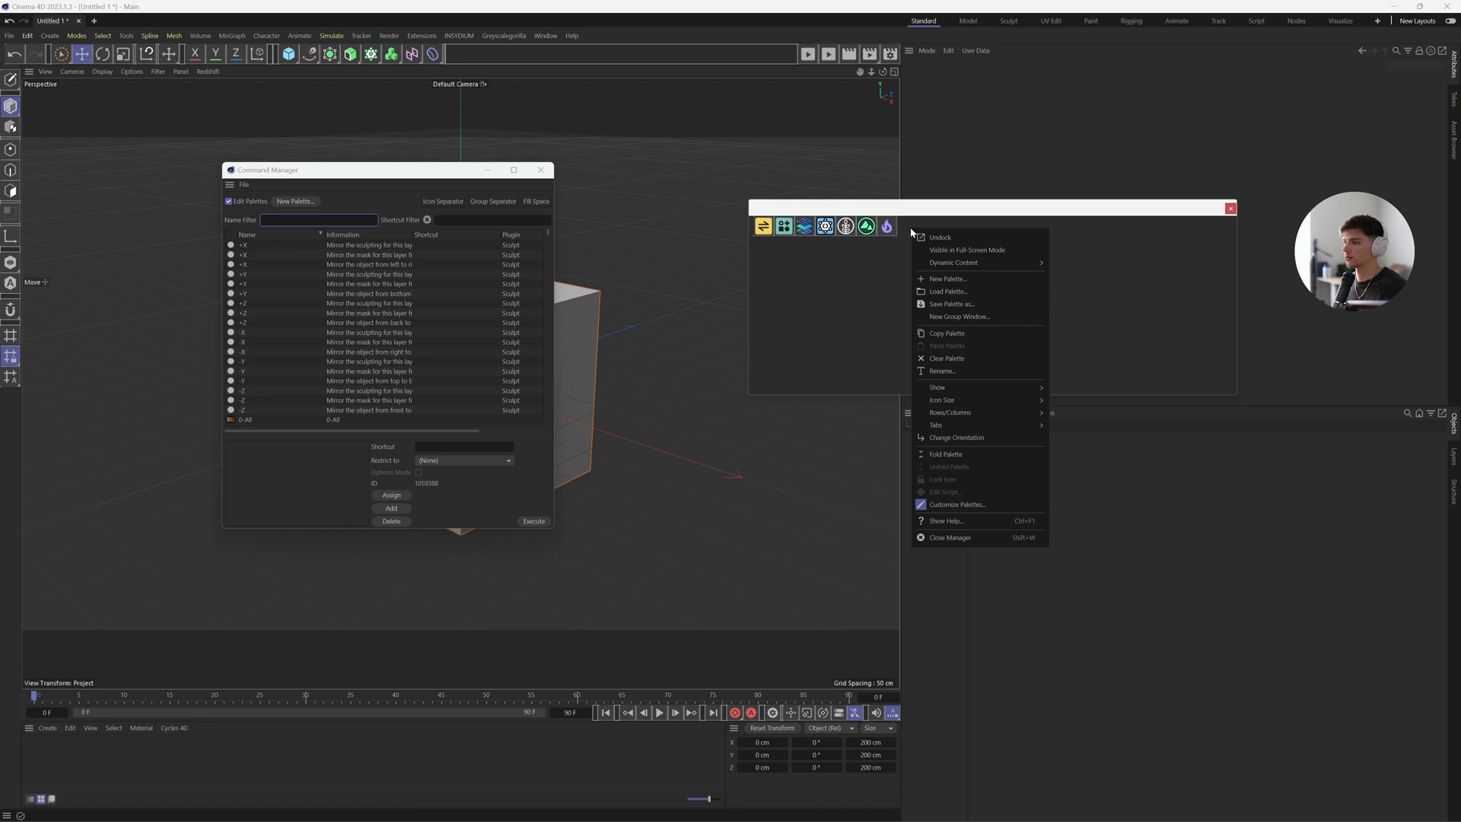
pyautogui.click(961, 438)
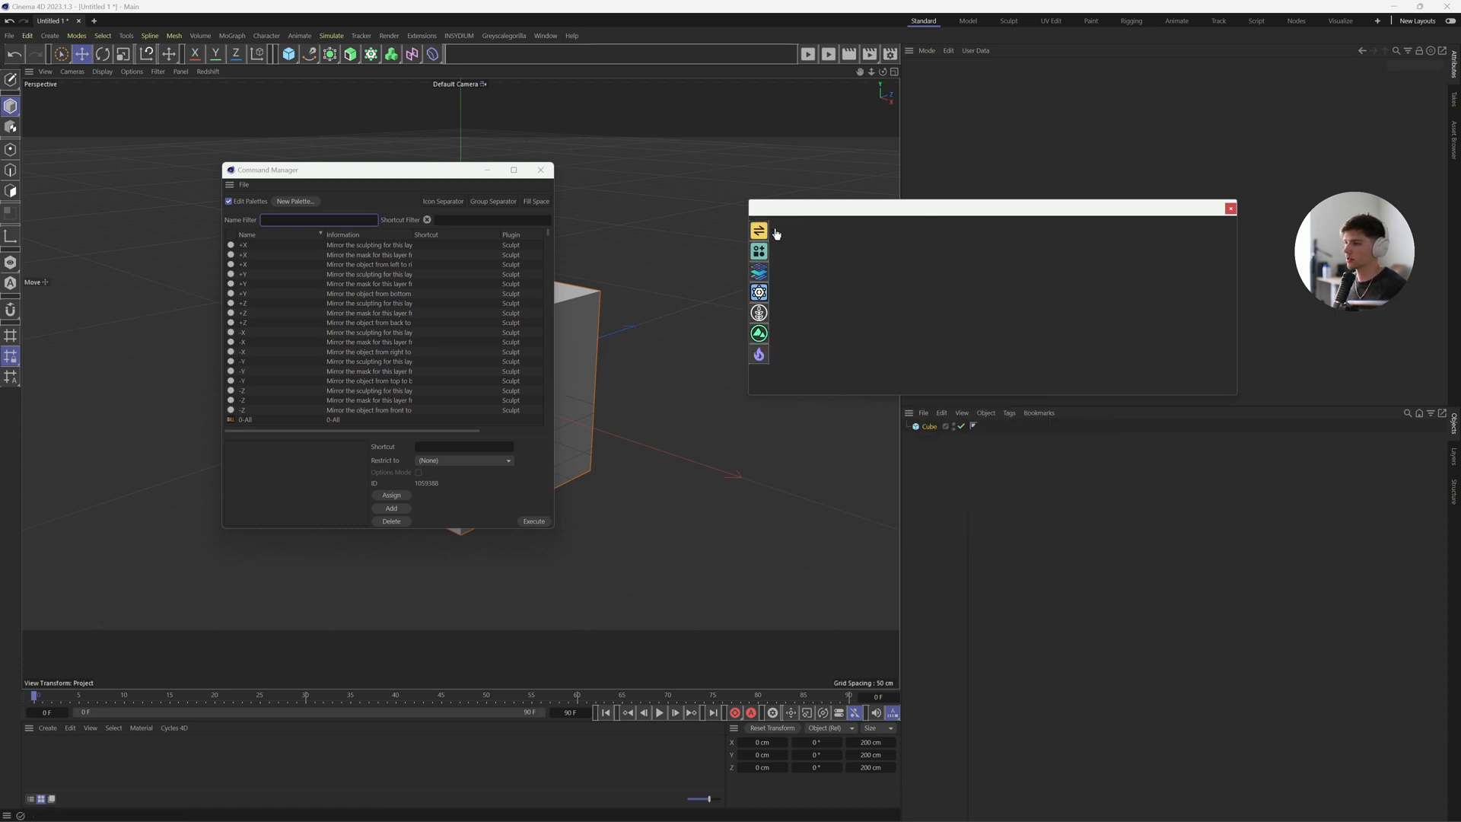
pyautogui.rightClick(754, 369)
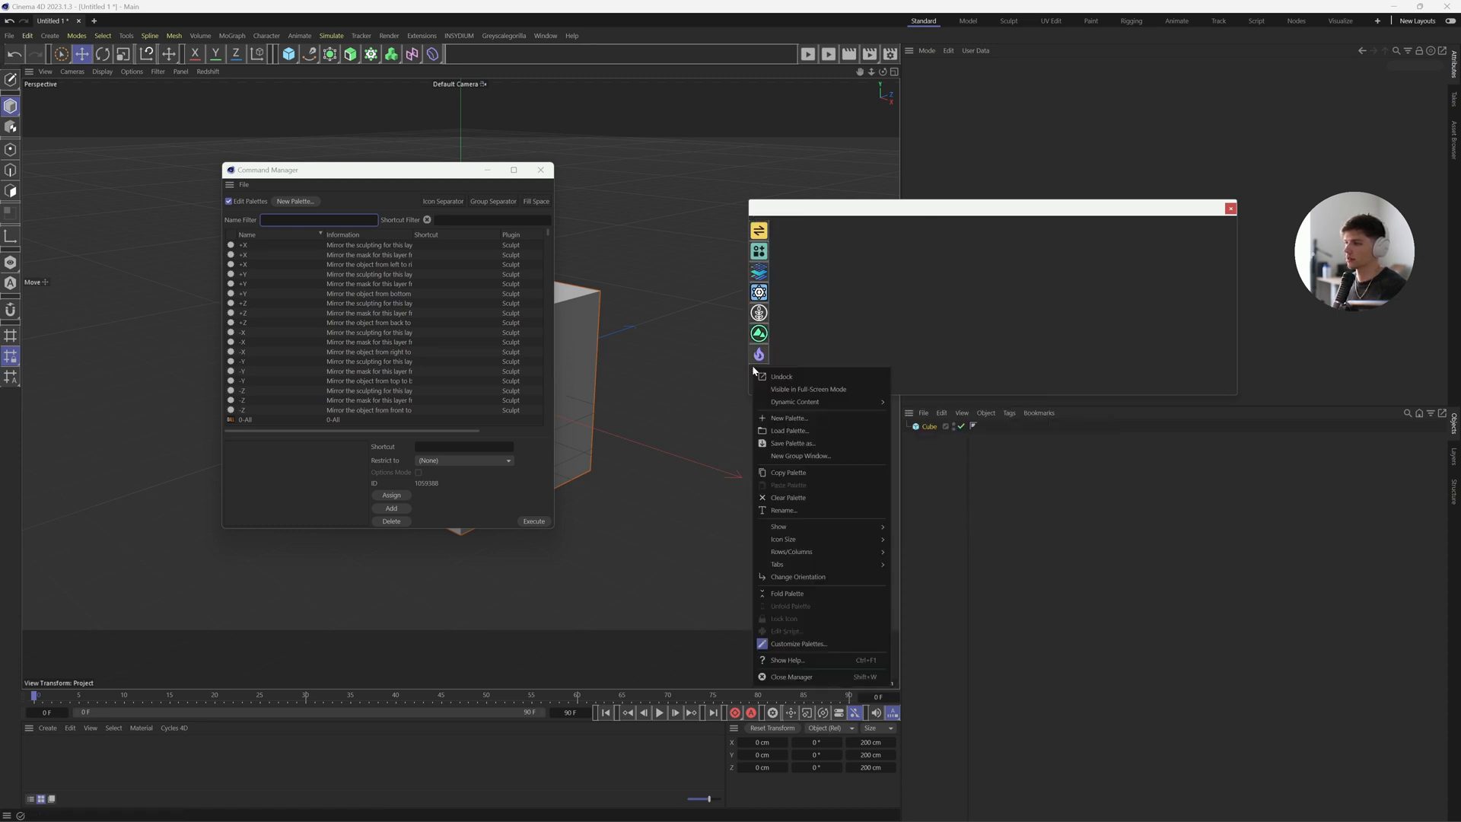
pyautogui.moveTo(808, 566)
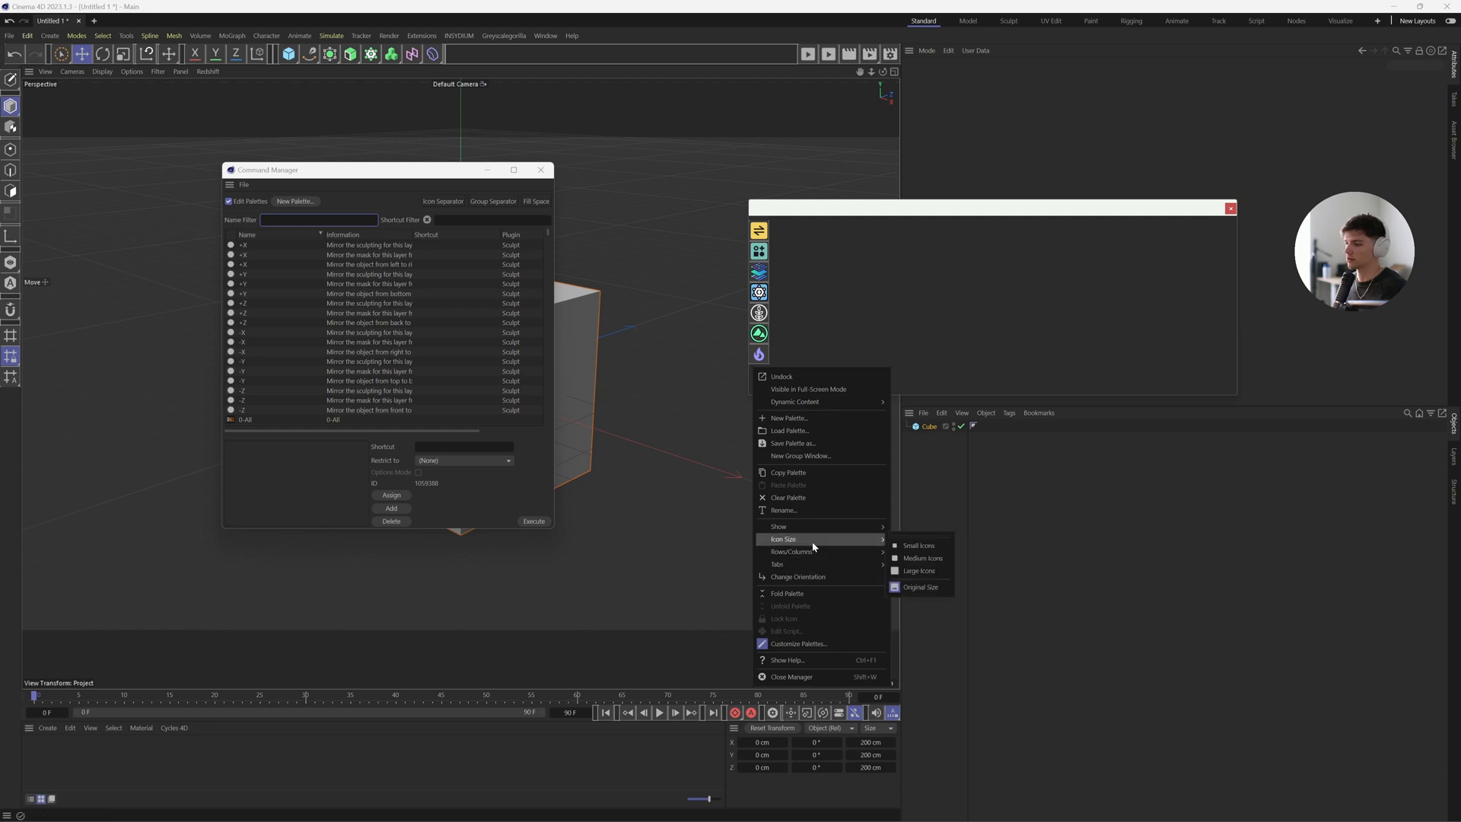
pyautogui.moveTo(811, 527)
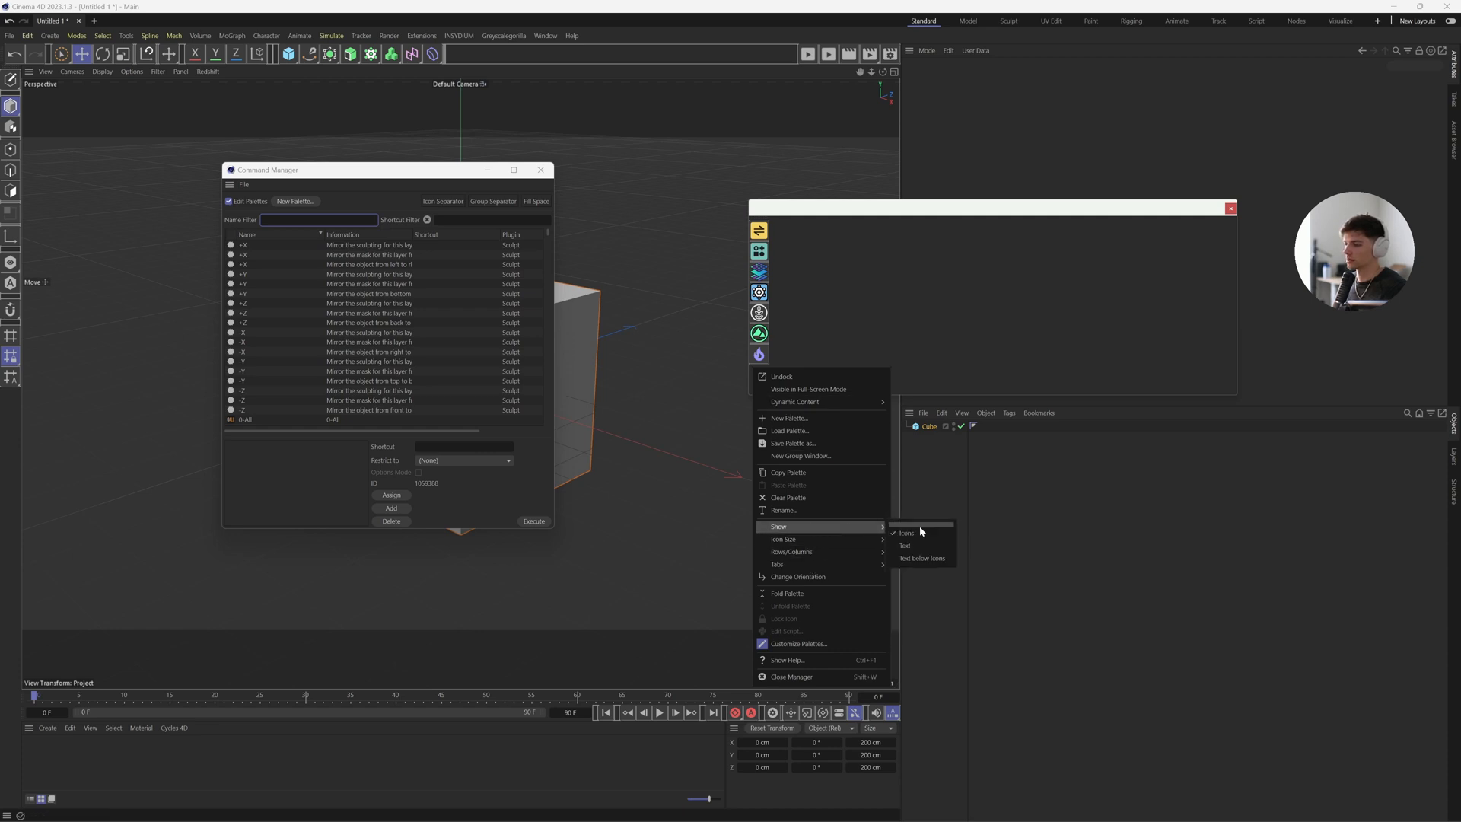
pyautogui.click(906, 546)
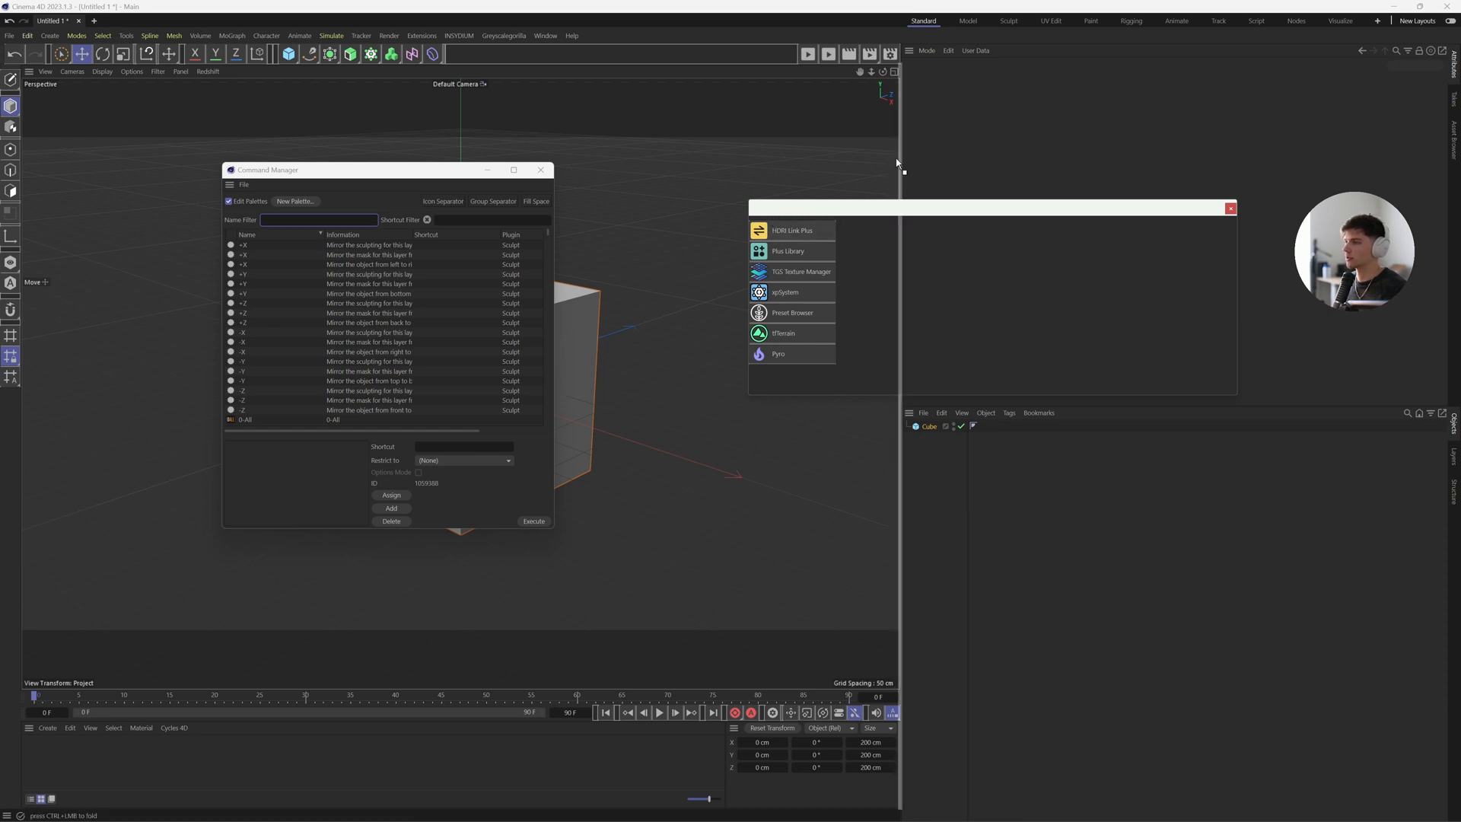
# Dock the palette between the viewport and the Attributes manager, and add a group separator after Pyro
pyautogui.moveTo(885, 171); pyautogui.dragTo(886, 172)
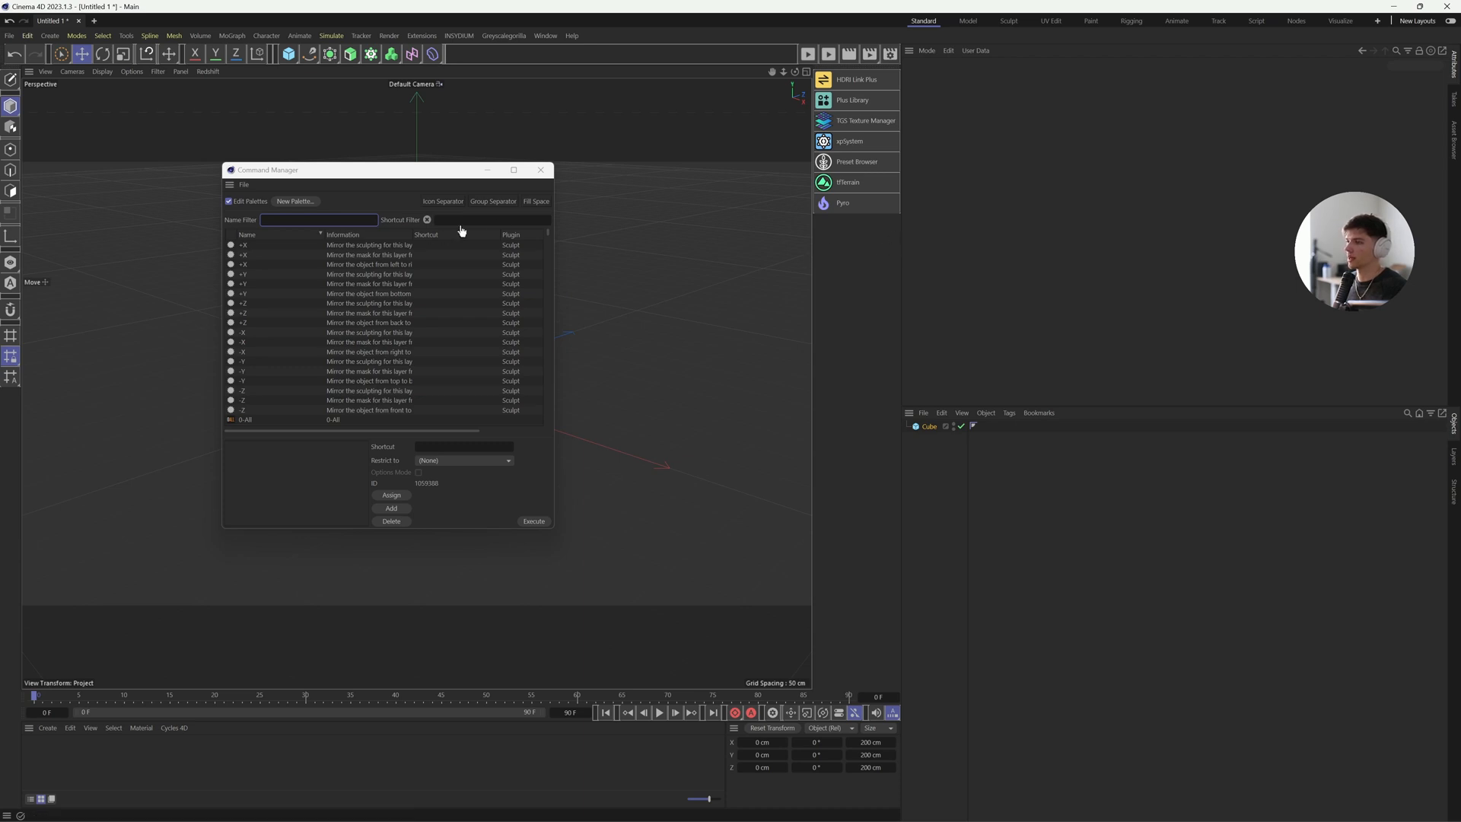
pyautogui.moveTo(466, 175); pyautogui.dragTo(633, 207)
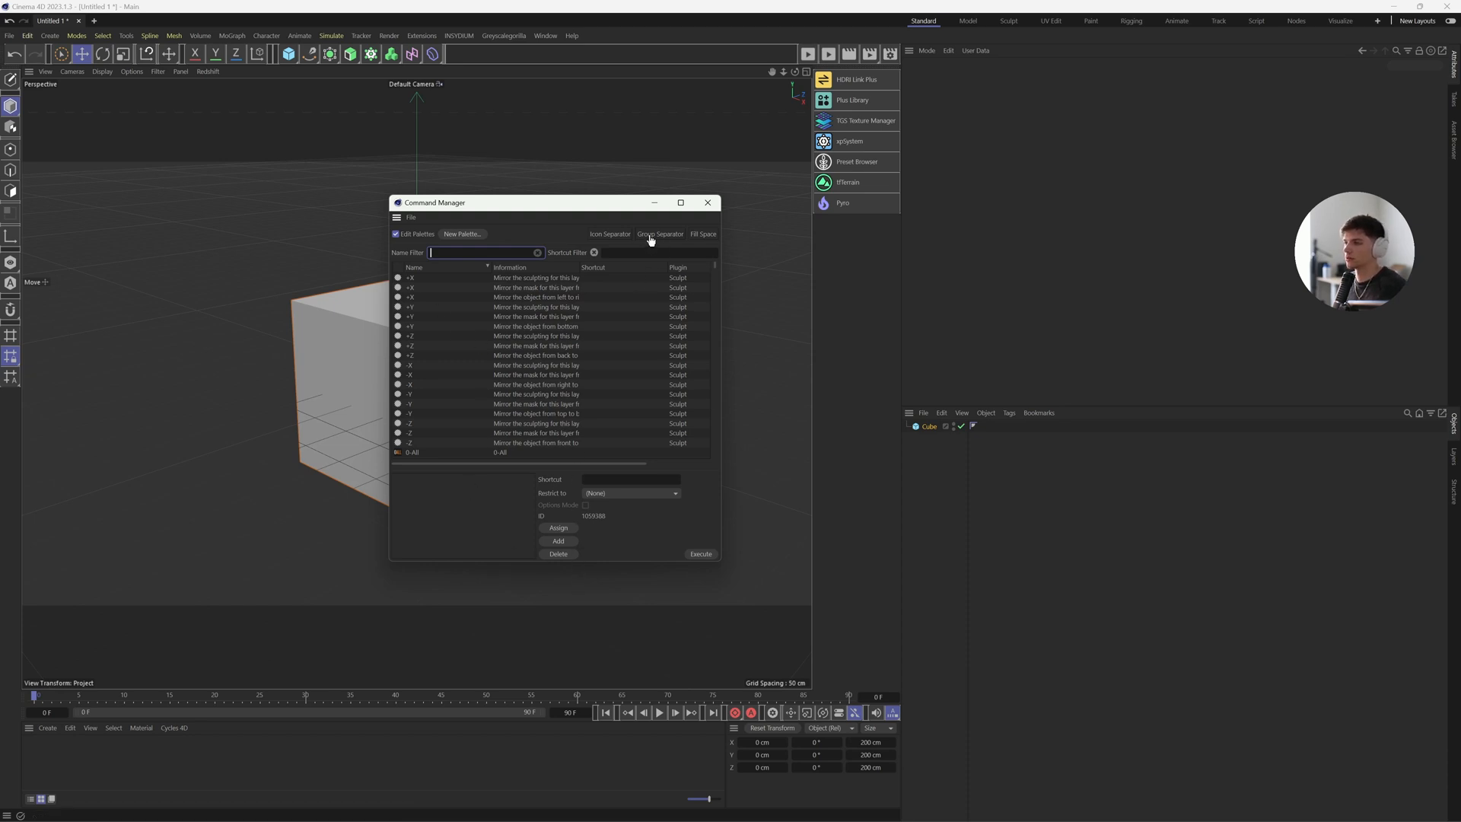
pyautogui.moveTo(653, 239); pyautogui.dragTo(826, 212)
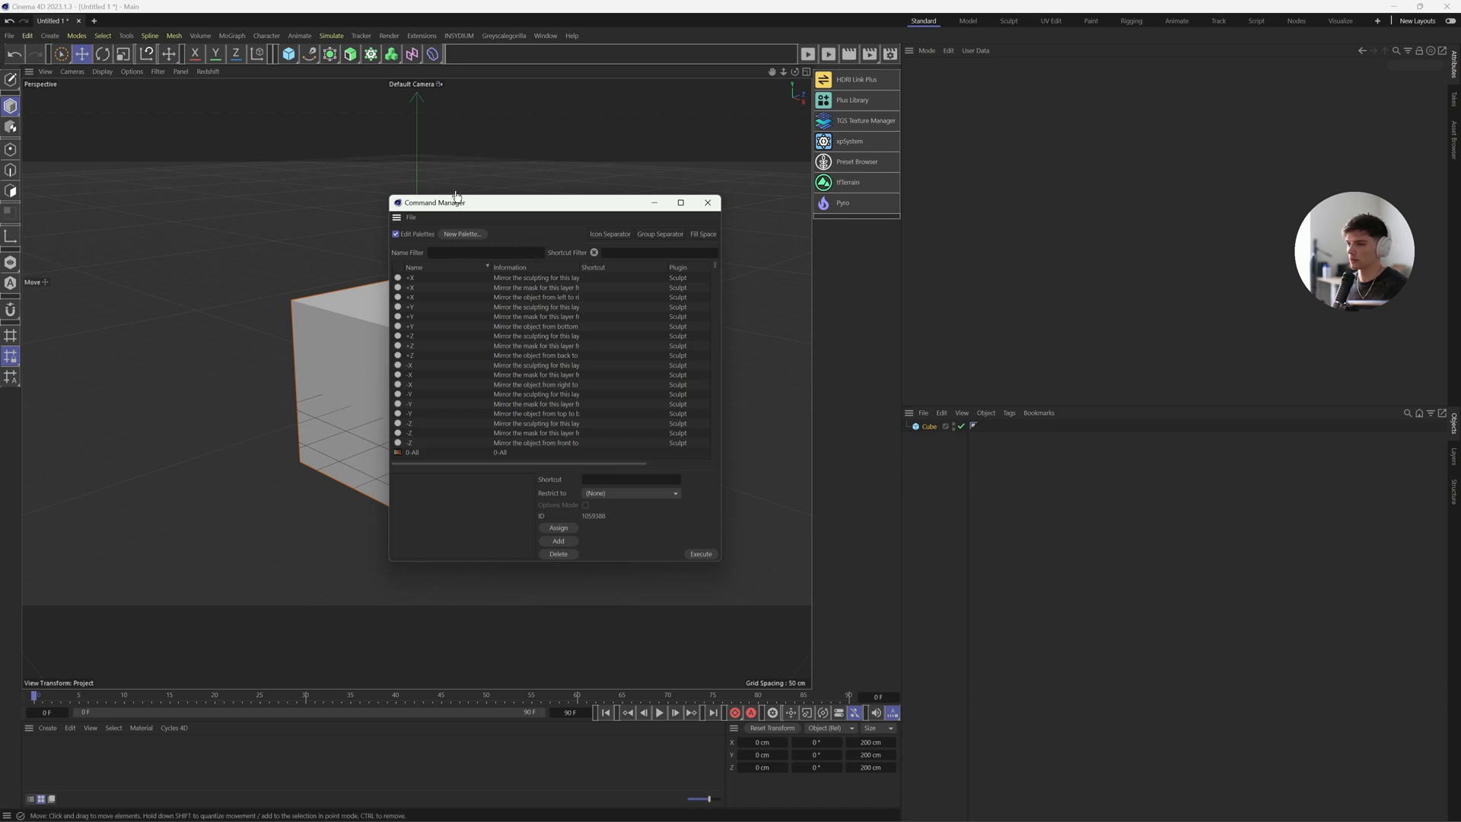
pyautogui.click(708, 203)
# Check which renderer is selected in the render settings
pyautogui.click(890, 53)
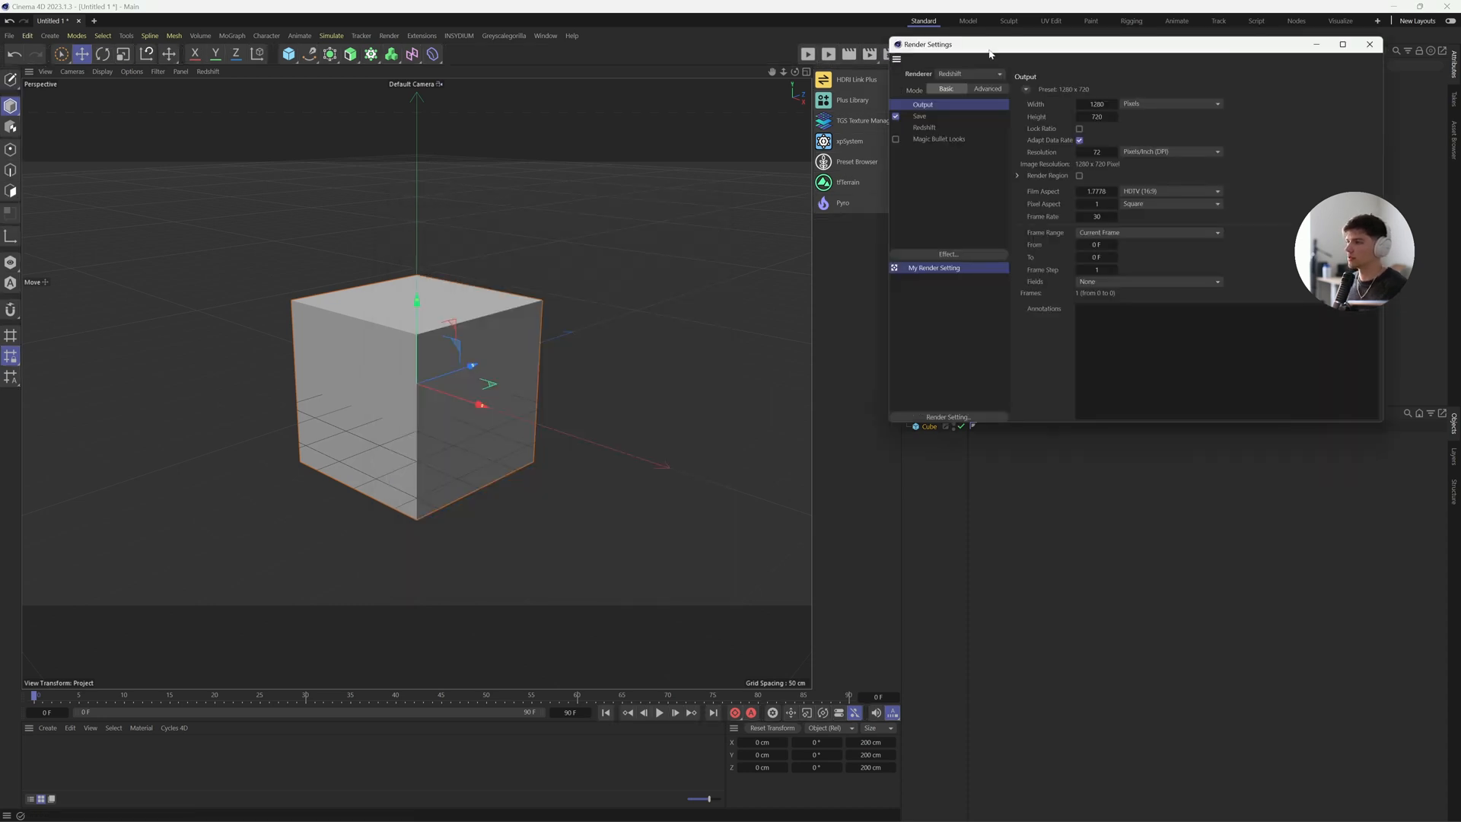
pyautogui.moveTo(990, 49); pyautogui.dragTo(659, 213)
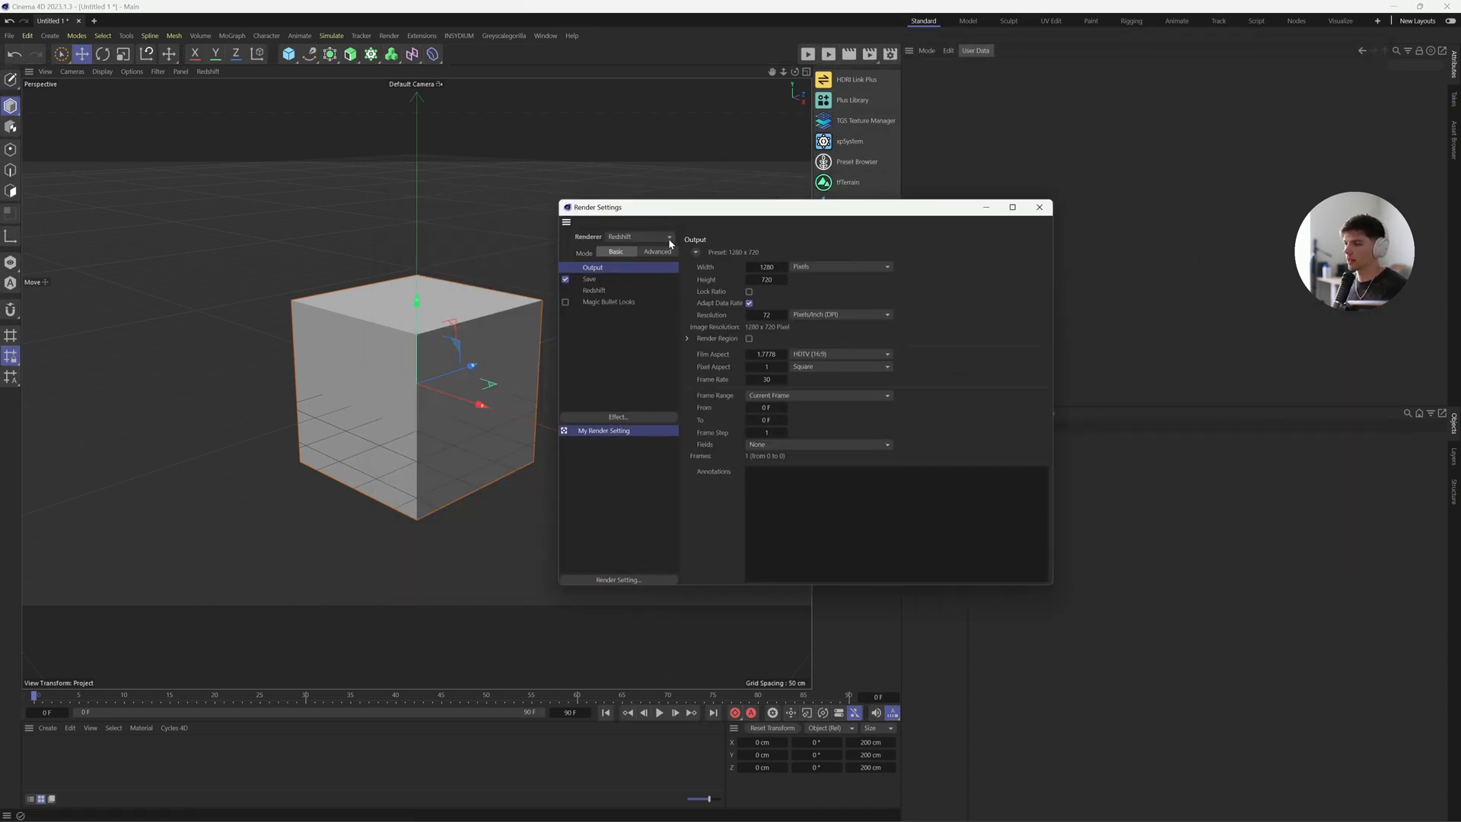
pyautogui.click(1040, 207)
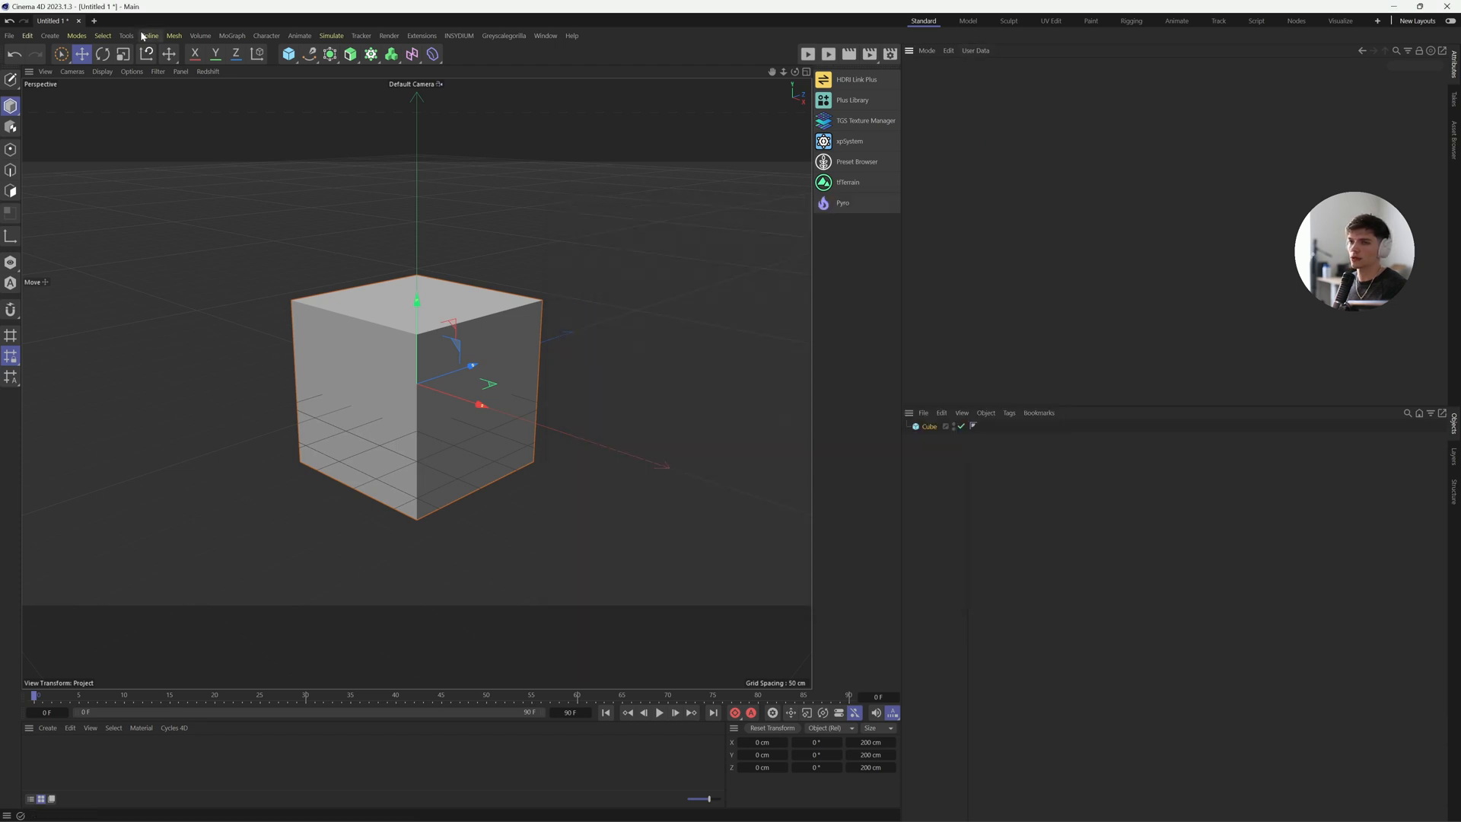
# Enable the Redshift Main Menu option in the Redshift renderer preferences
pyautogui.click(27, 36)
pyautogui.click(48, 227)
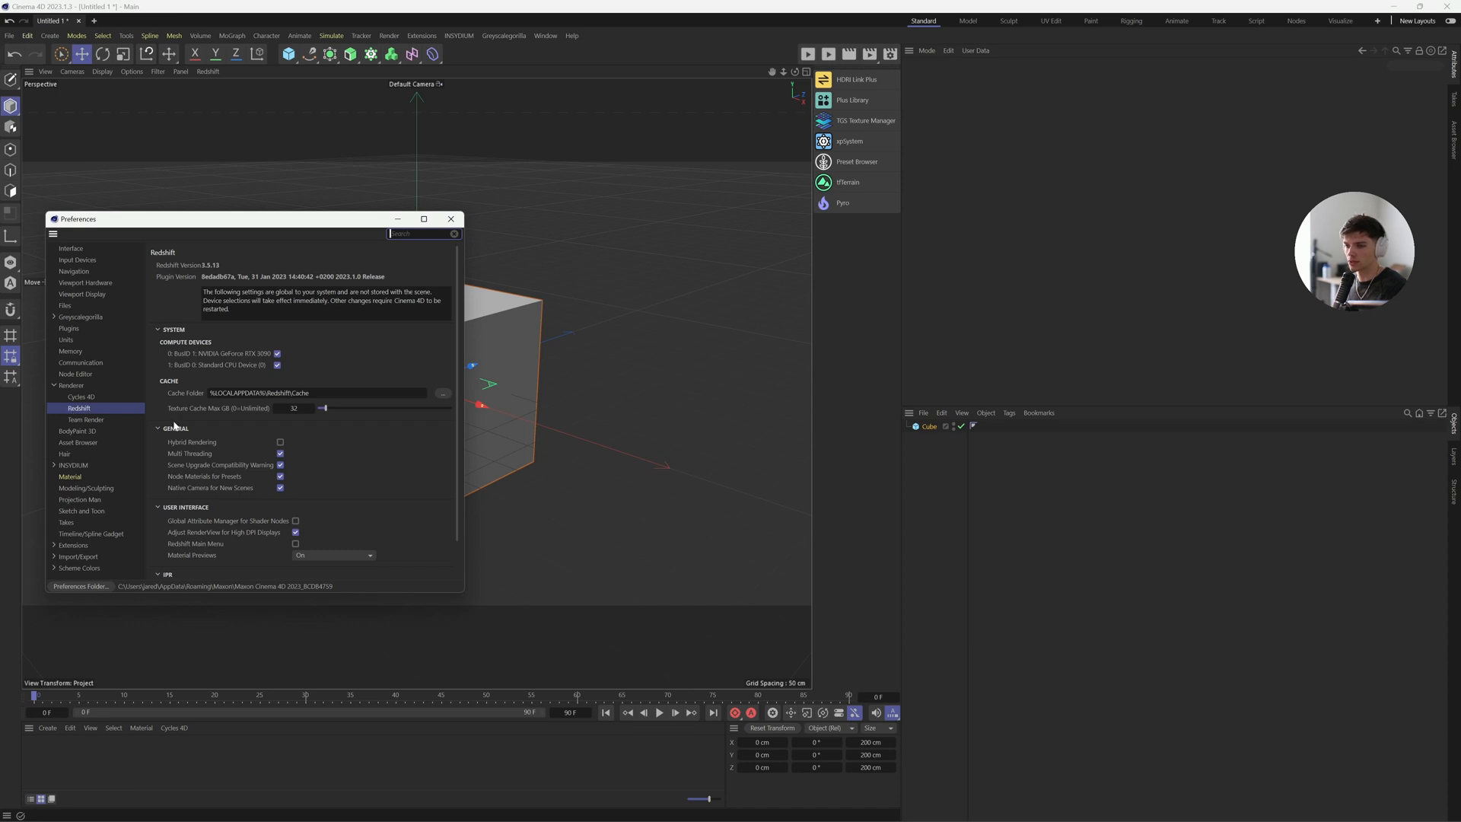
pyautogui.scroll(-2, 245, 521)
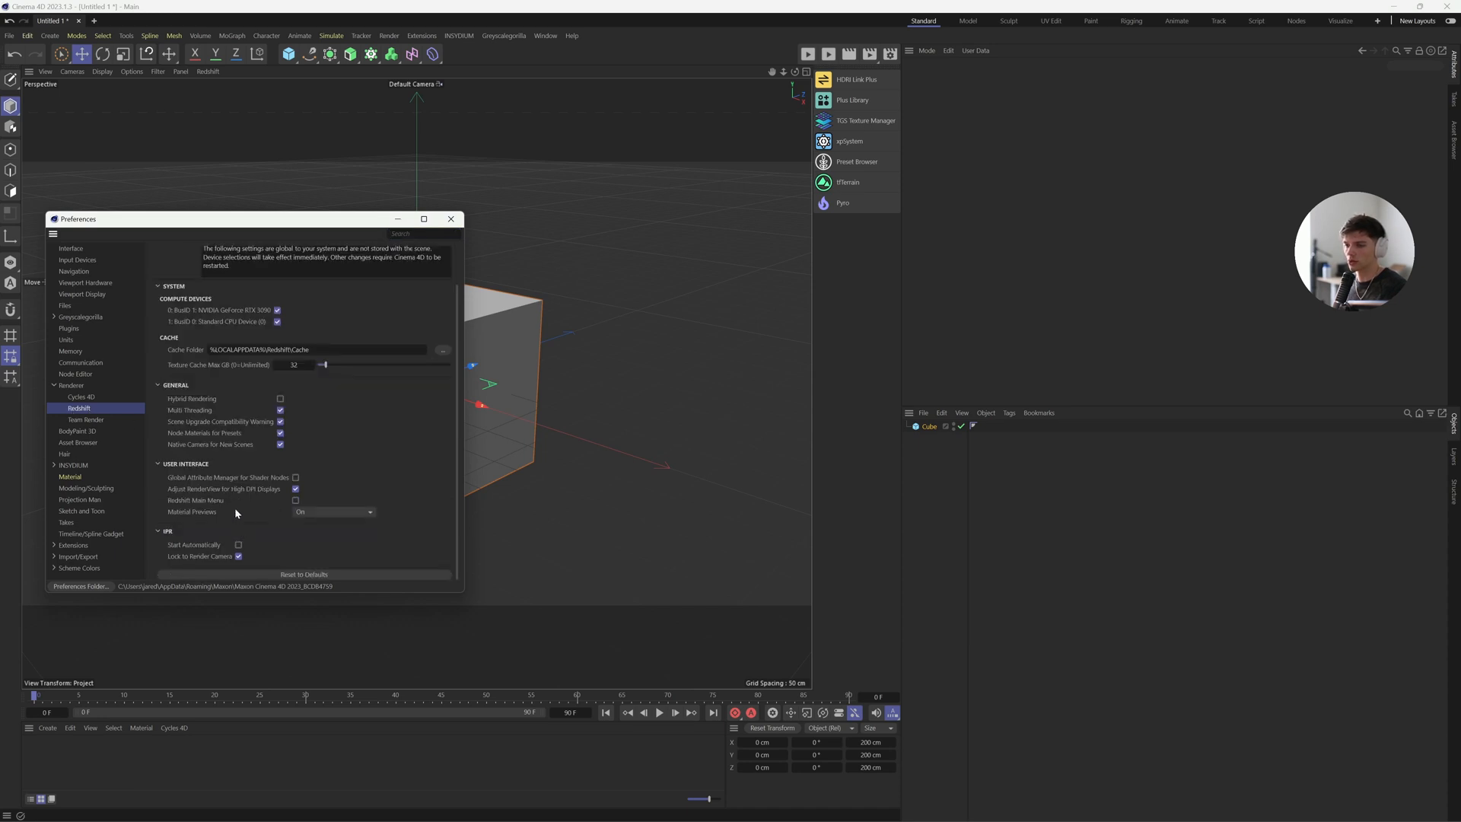
pyautogui.click(295, 500)
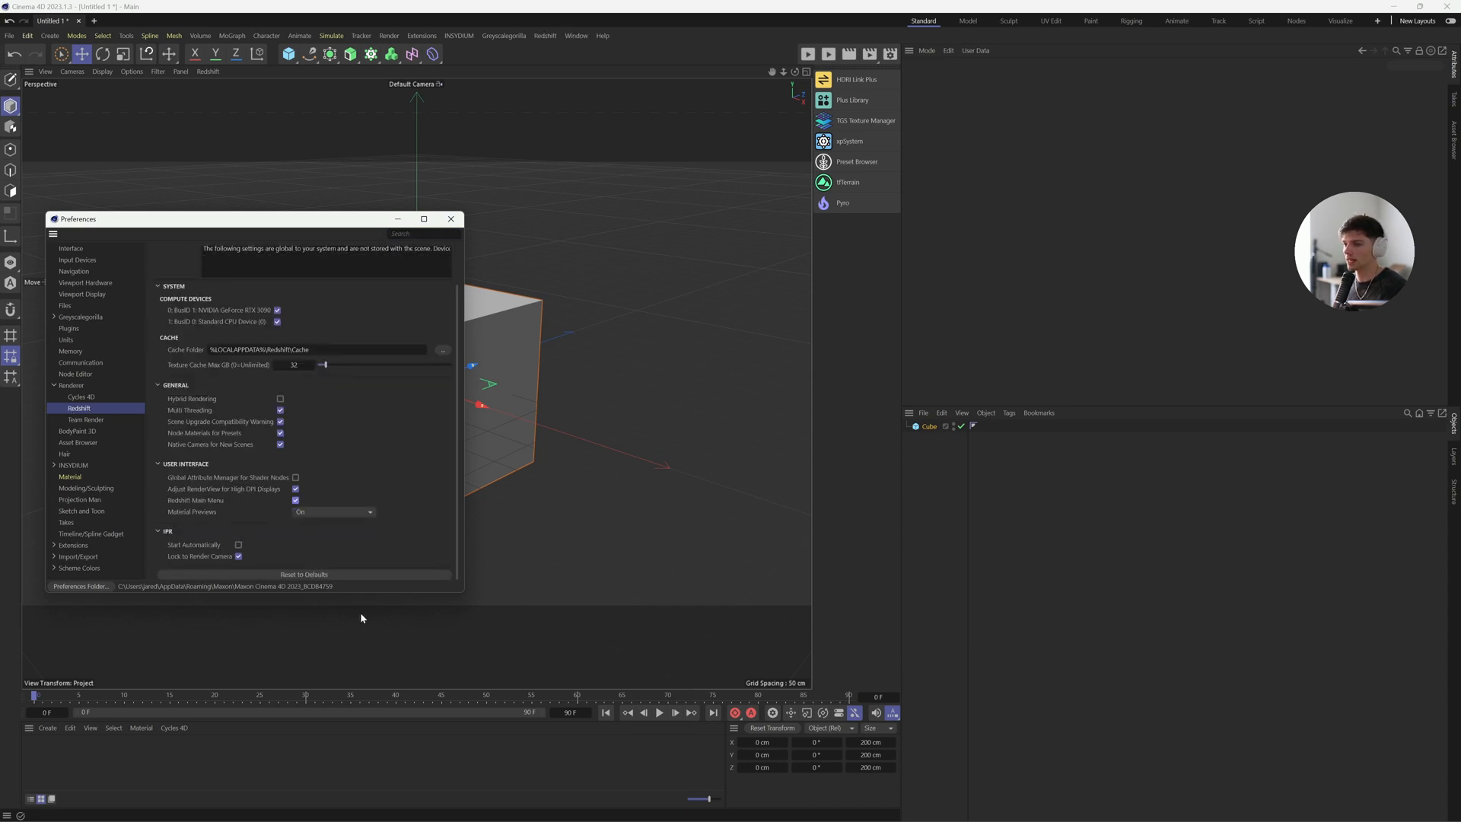
pyautogui.click(450, 219)
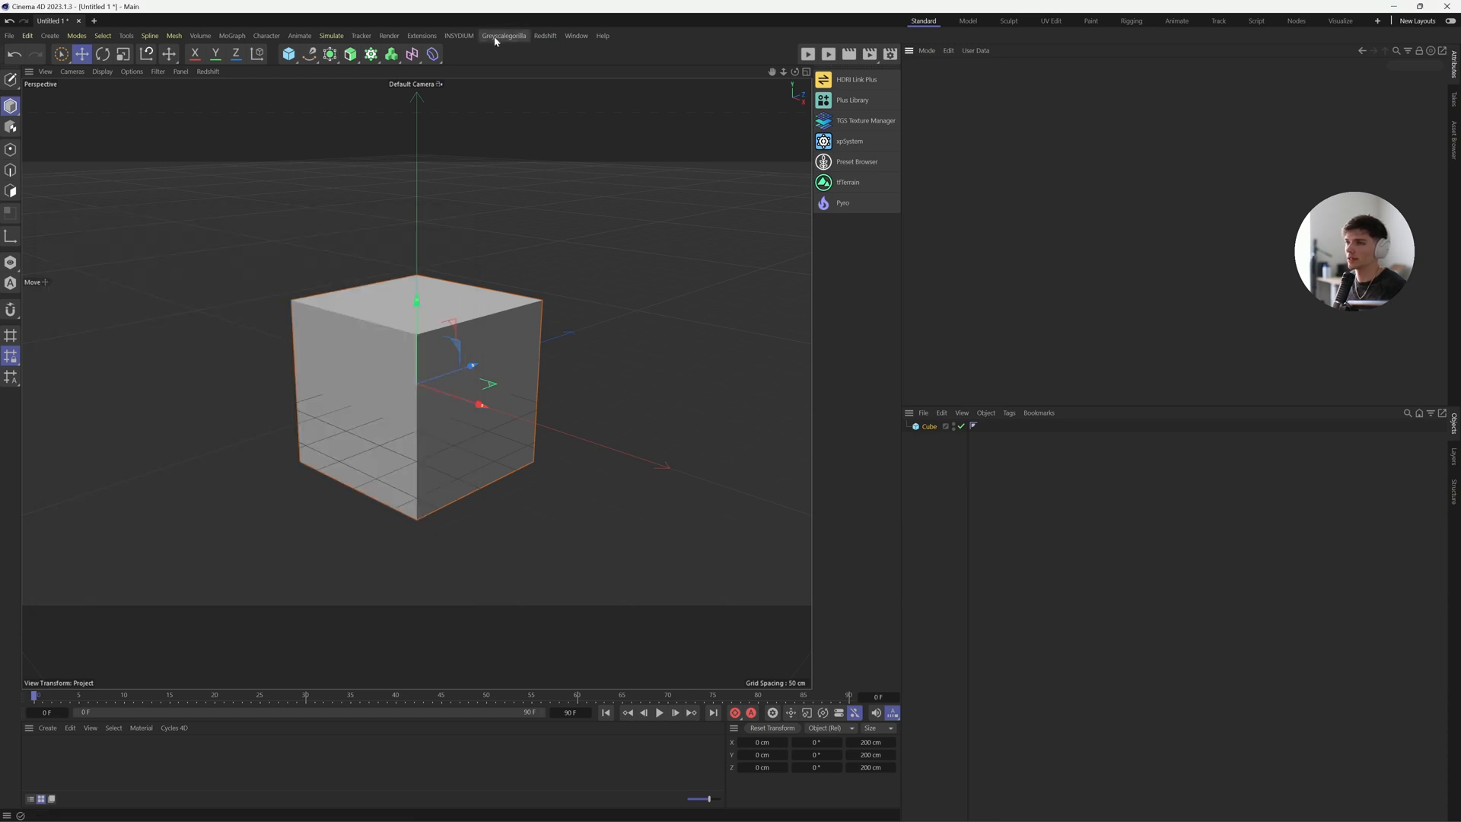
# Detach the Redshift Lights submenu as a floating palette over the viewport and close it
pyautogui.click(545, 36)
pyautogui.moveTo(567, 71)
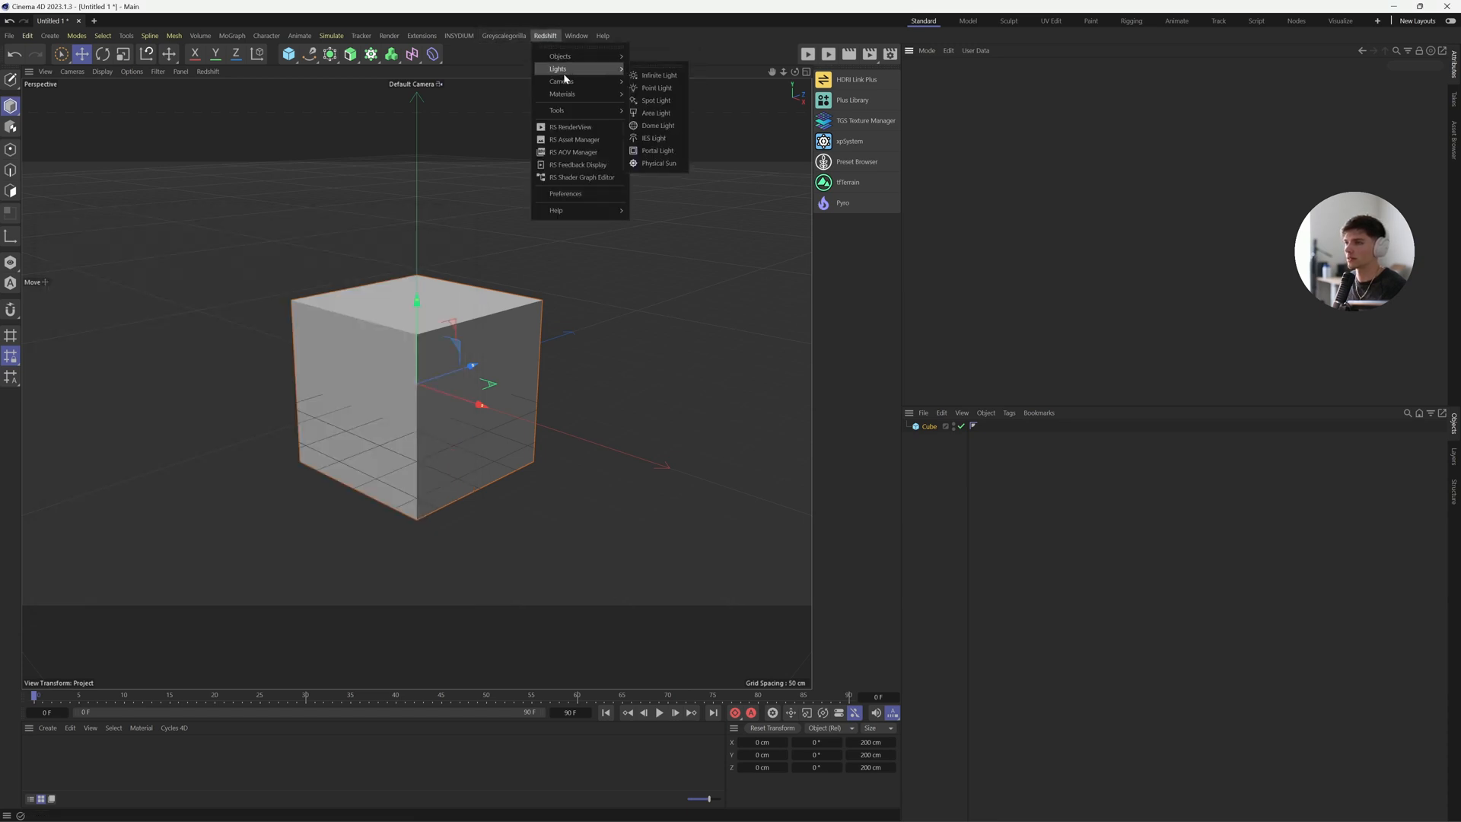
pyautogui.click(639, 67)
pyautogui.moveTo(648, 46); pyautogui.dragTo(686, 313)
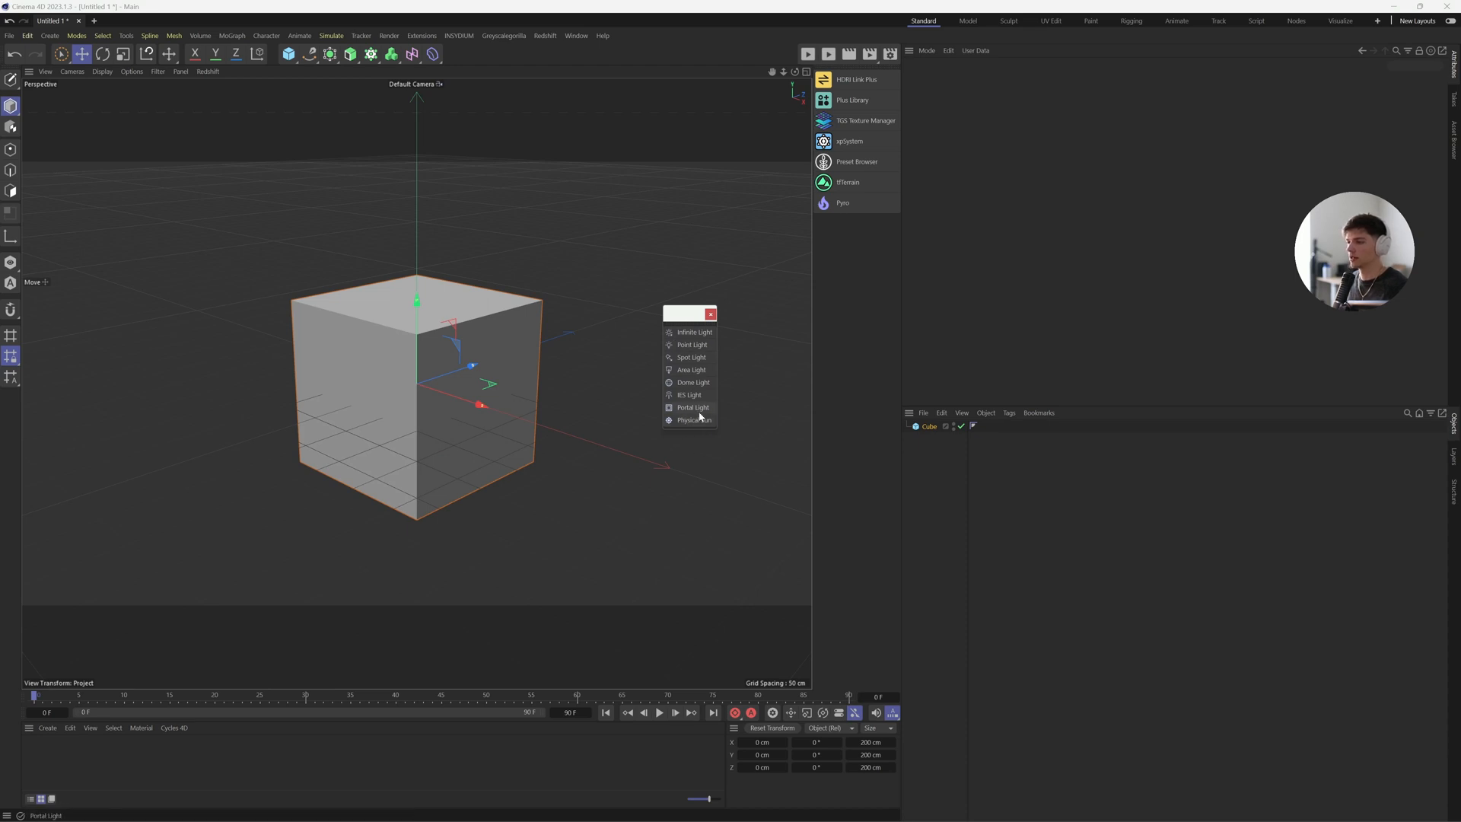
pyautogui.click(709, 315)
# Open the Command Manager for customizing palettes and place it over the viewport beside the docked palette
pyautogui.rightClick(861, 261)
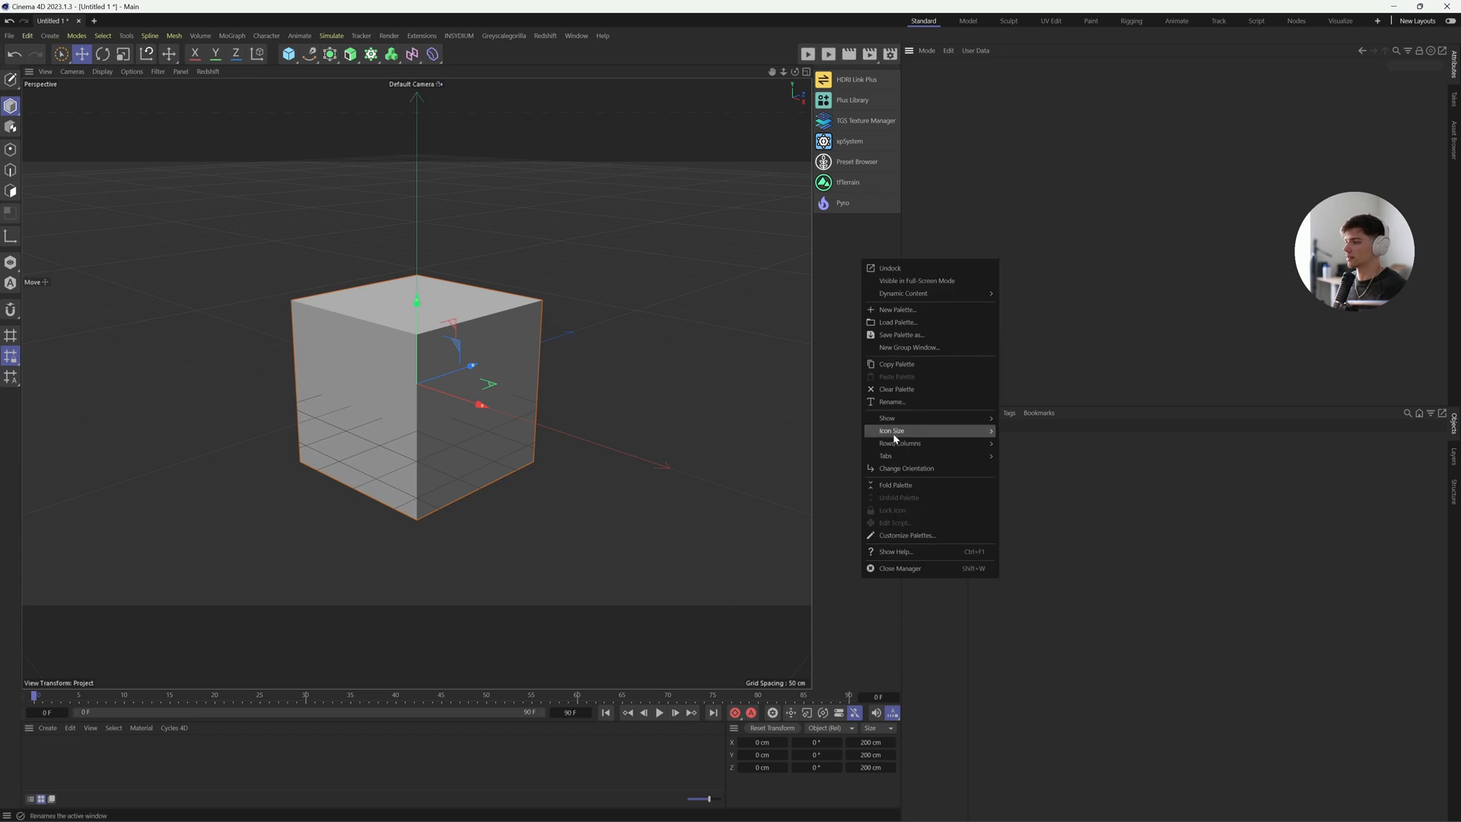
pyautogui.click(904, 535)
pyautogui.moveTo(947, 464); pyautogui.dragTo(457, 212)
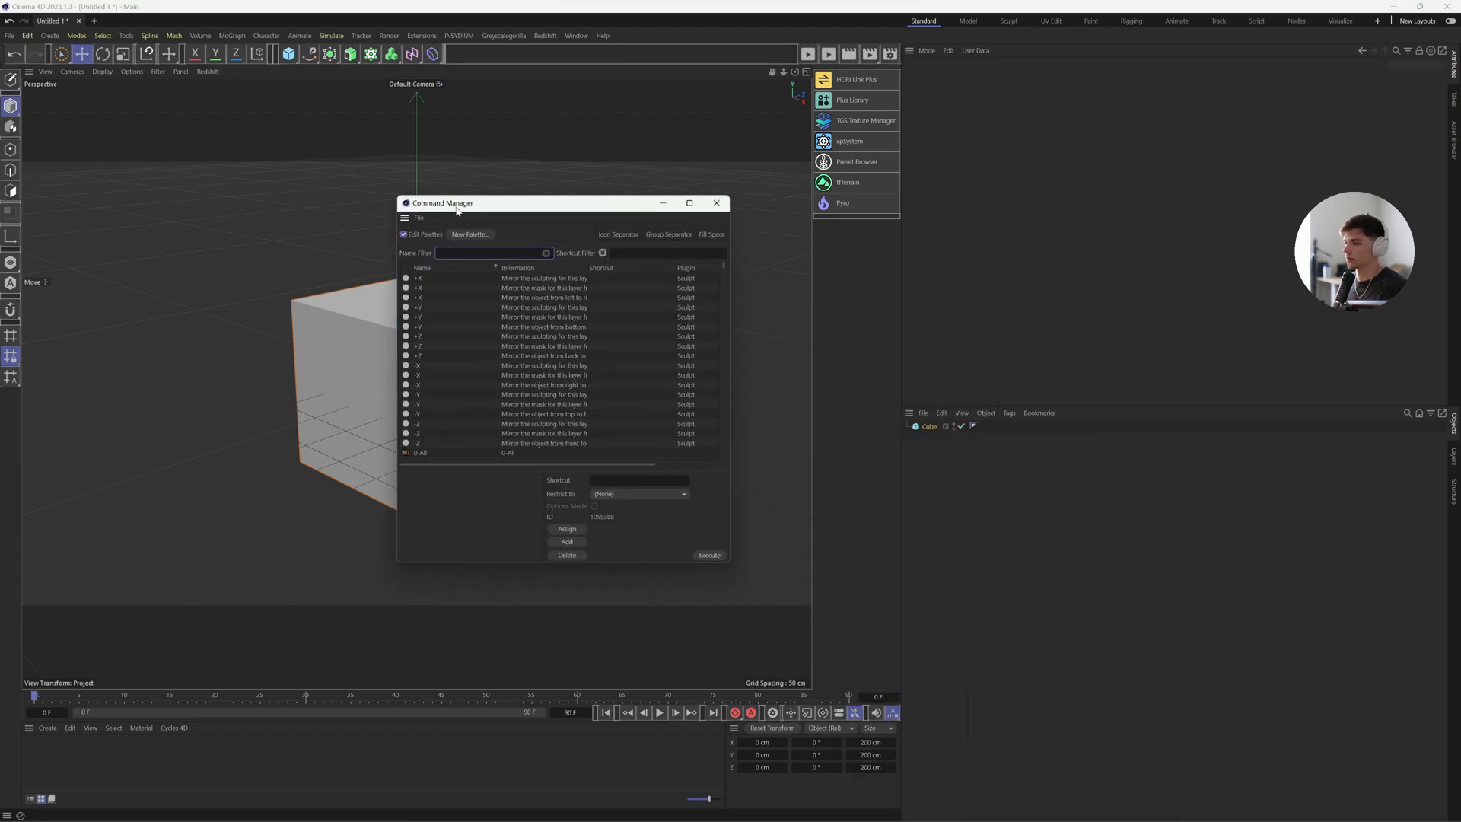
pyautogui.write('rs do')
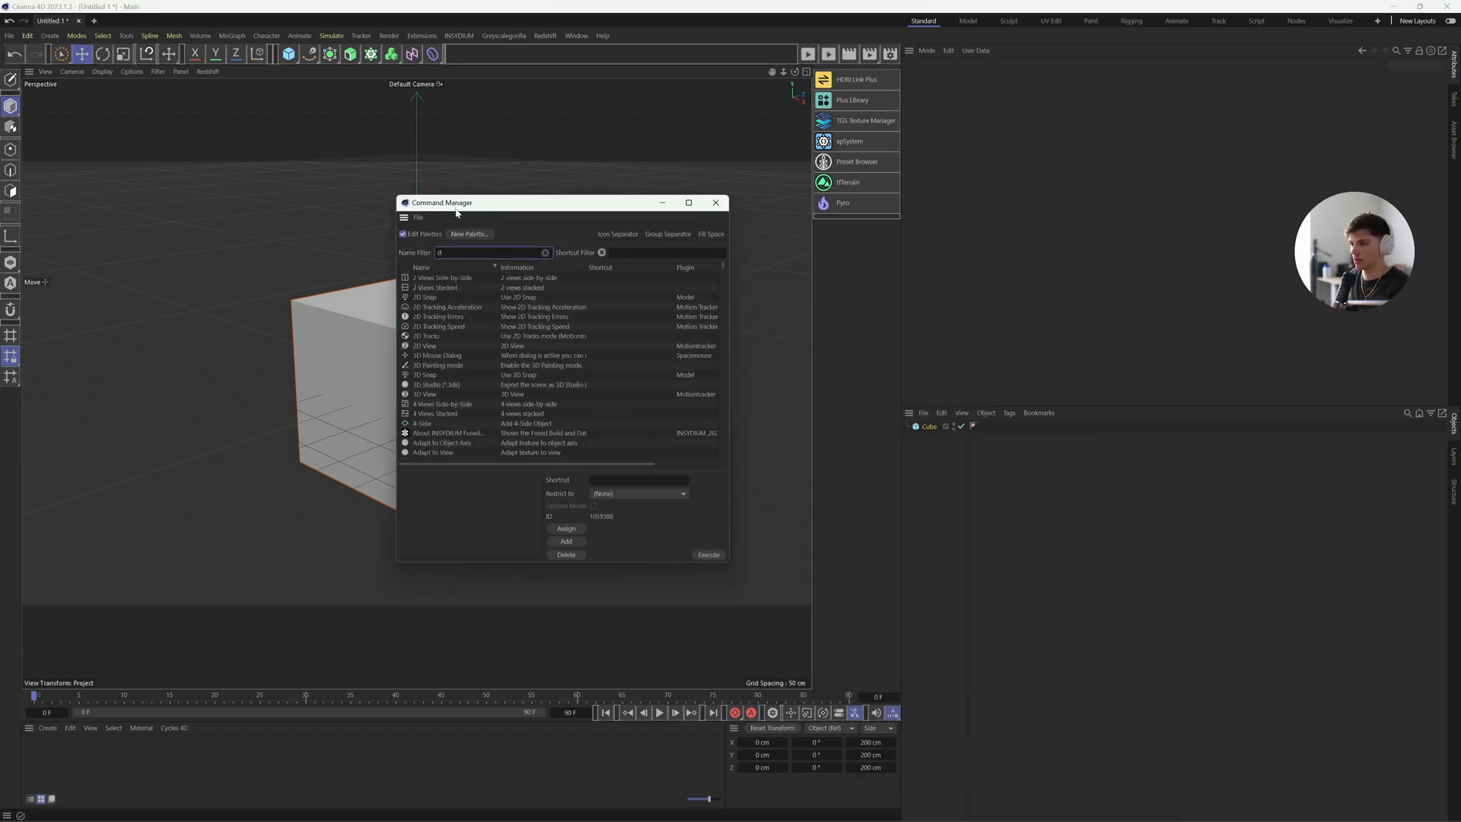
pyautogui.press('BackSpace')
pyautogui.press('BackSpace')
pyautogui.press('BackSpace')
pyautogui.press('BackSpace')
pyautogui.press('BackSpace')
pyautogui.press('BackSpace')
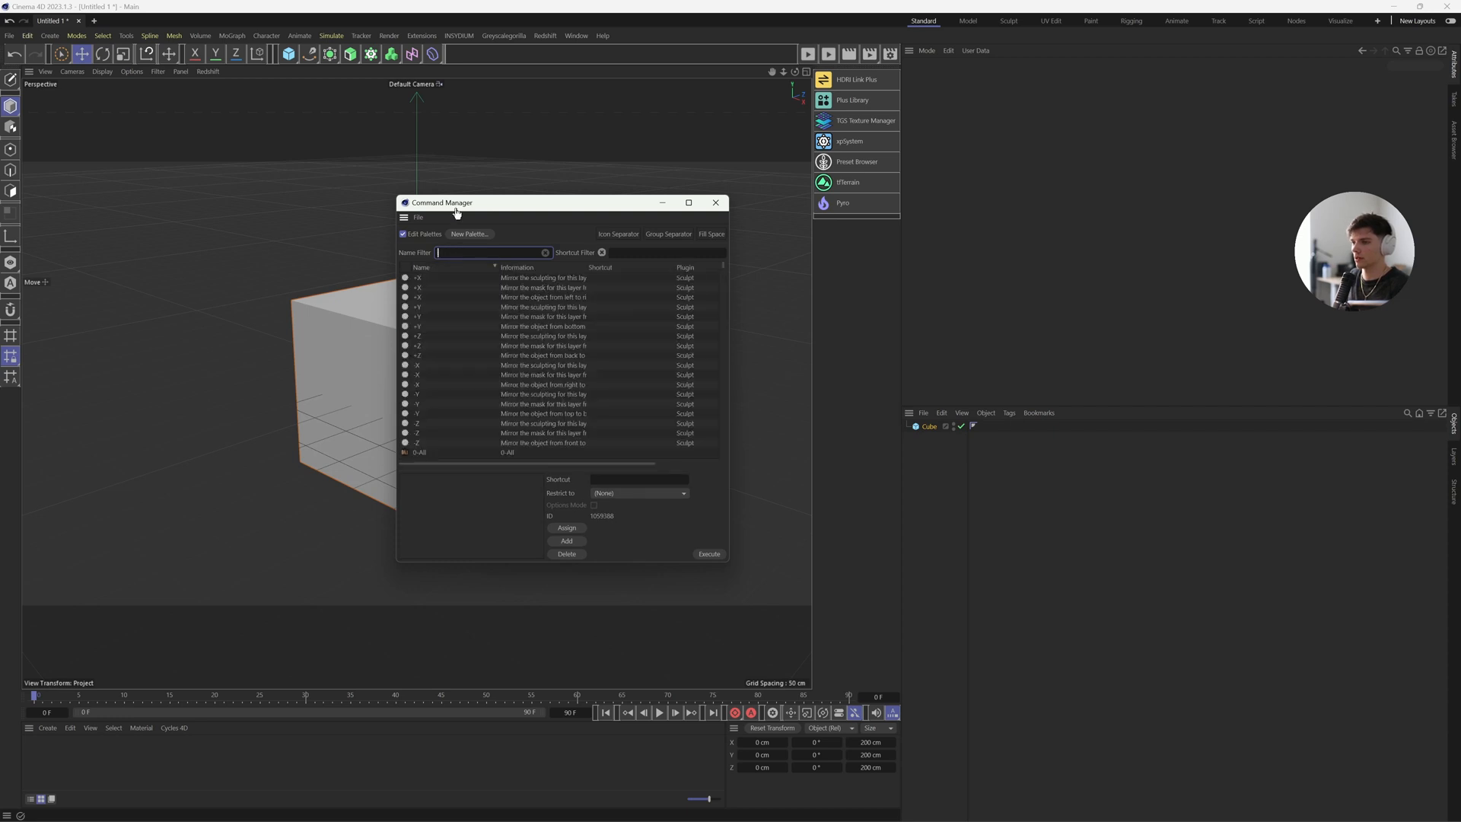
# Filter the commands for "dome" and add Dome Light below the group separator in the docked palette
pyautogui.write('dome')
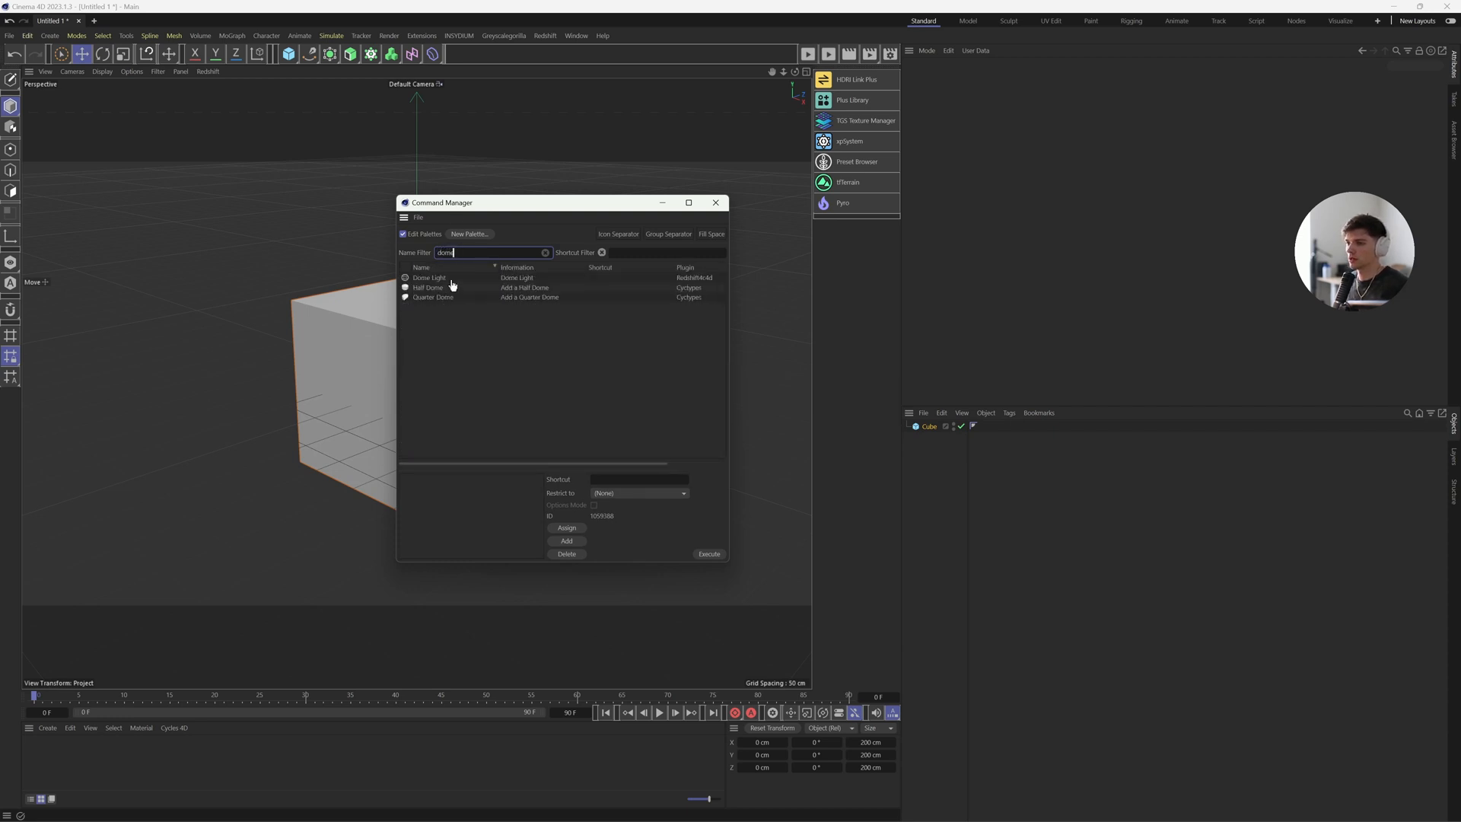
pyautogui.press('Down')
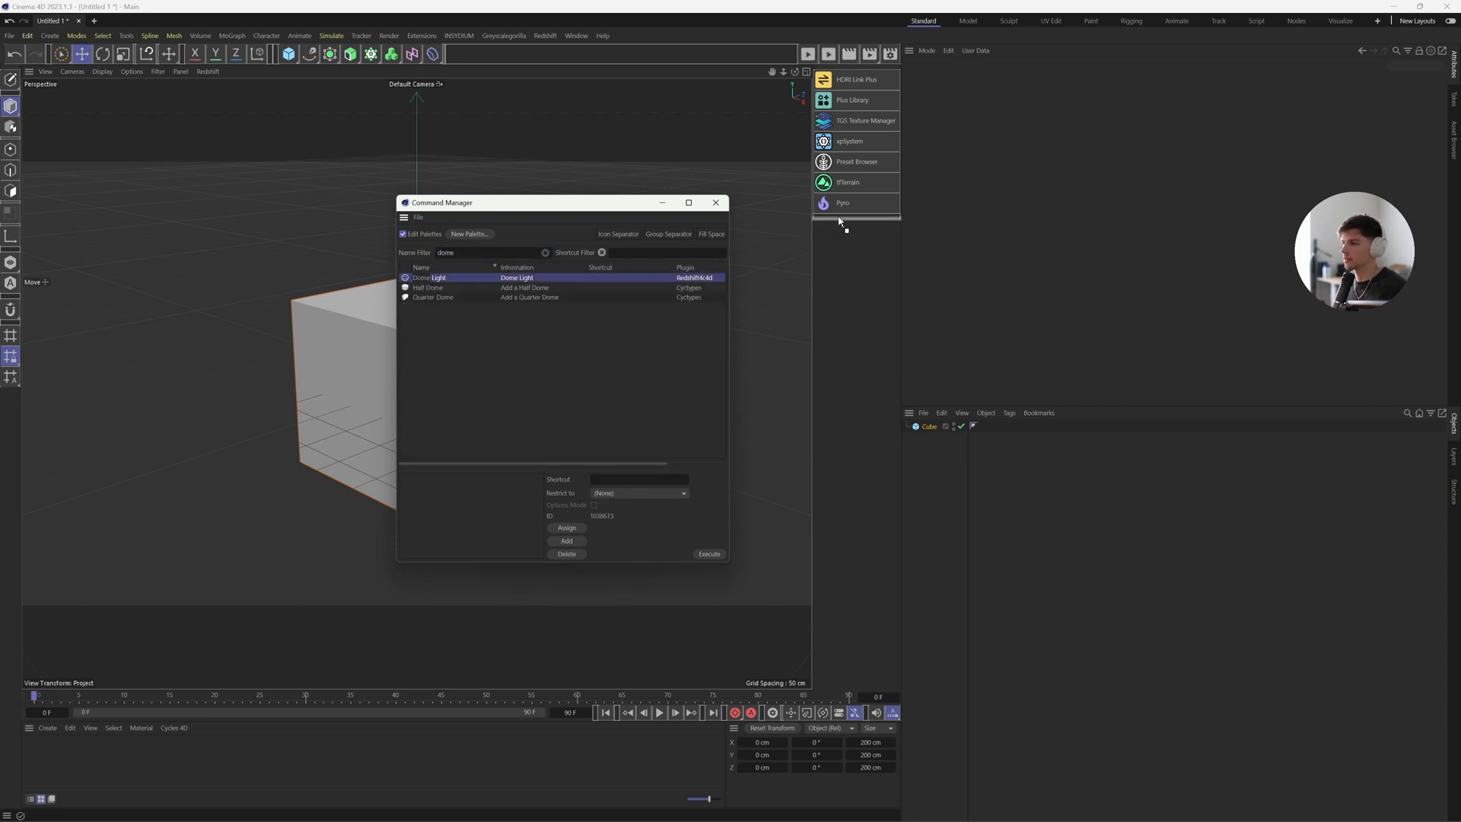
pyautogui.moveTo(839, 221); pyautogui.dragTo(840, 224)
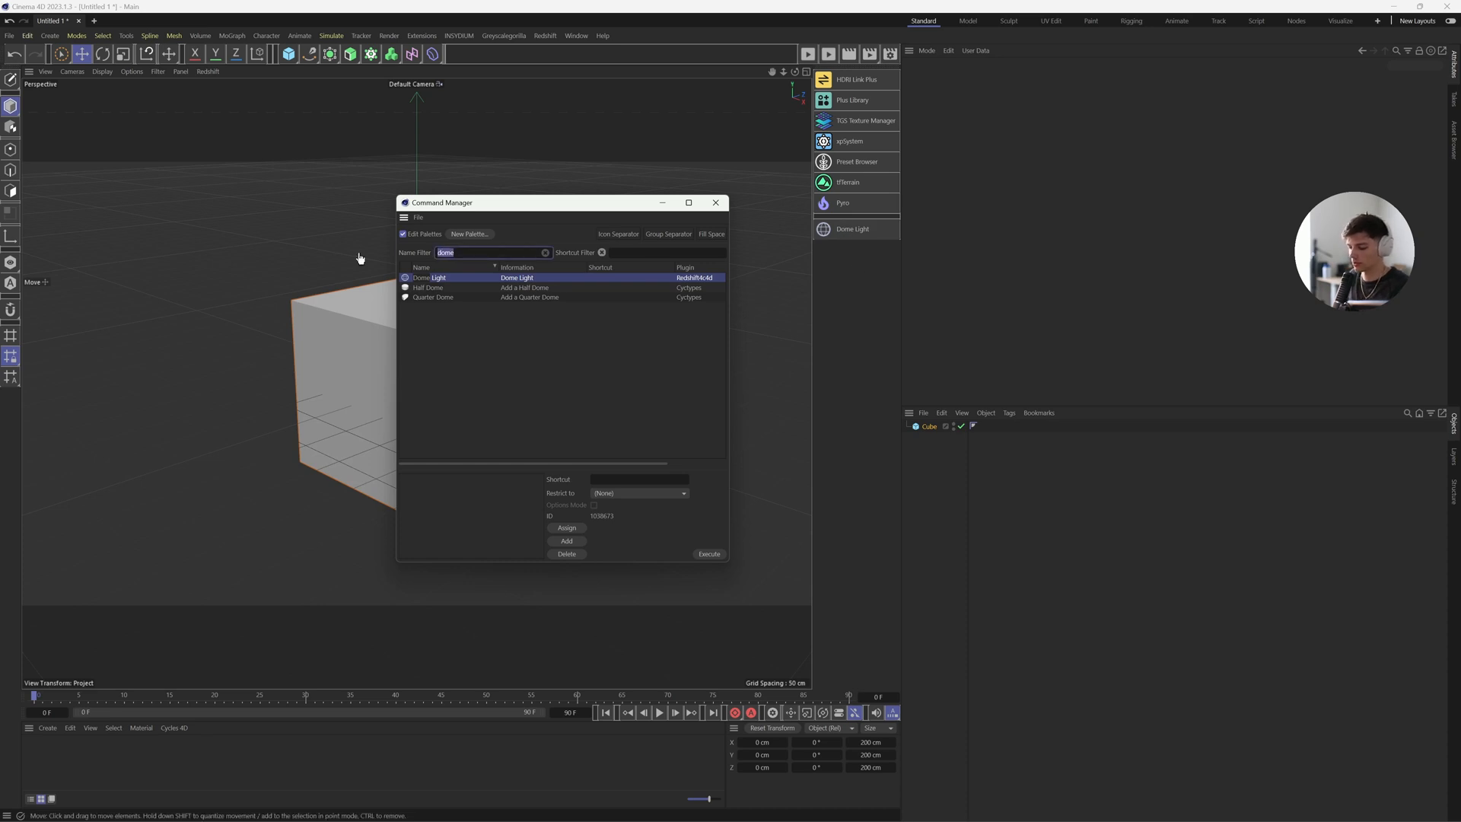
# Filter the commands for "standar", widen the Information column, and add New Standard Material after Dome Light
pyautogui.write('star')
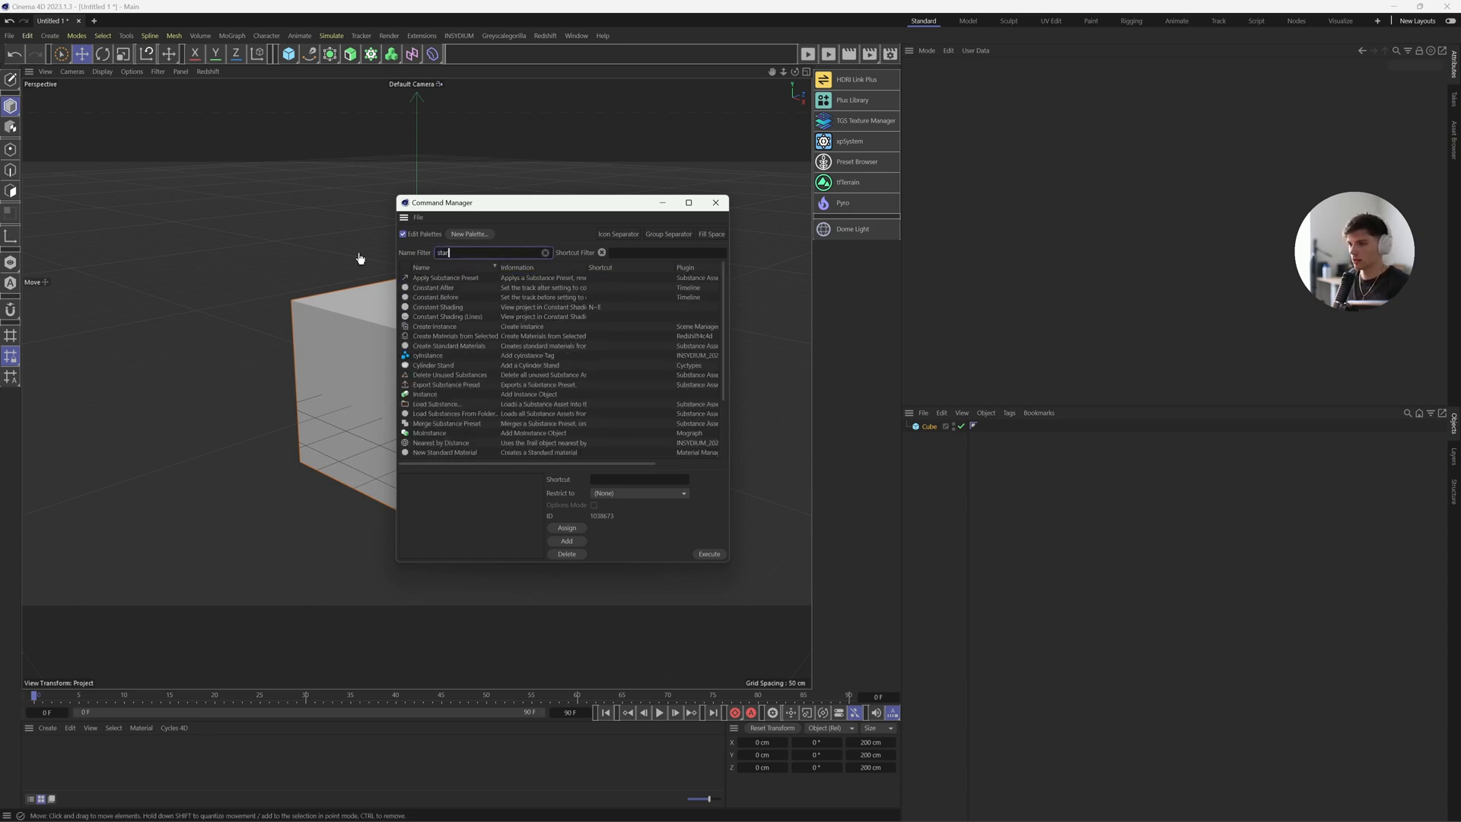
pyautogui.write('da')
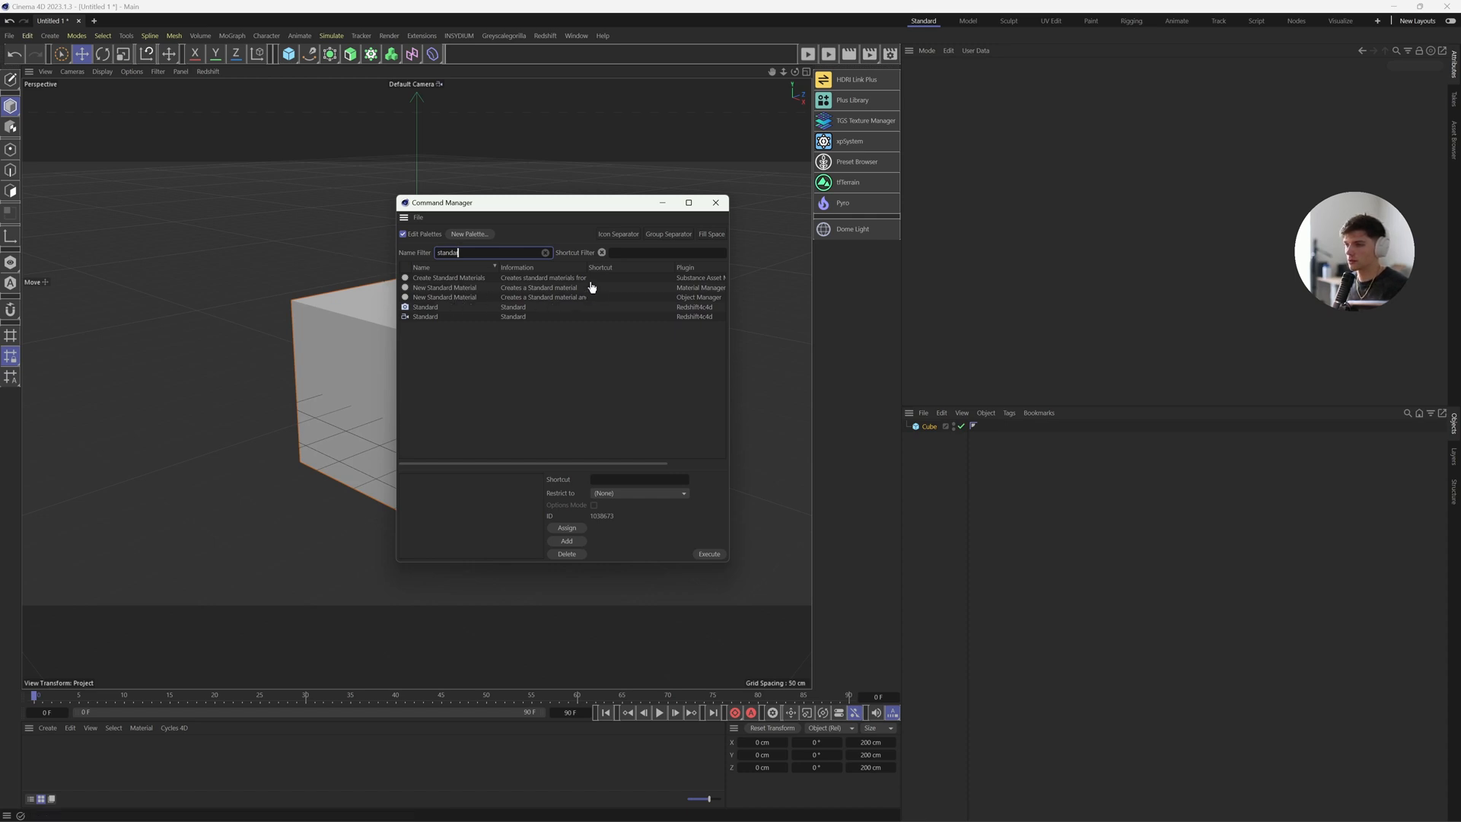
pyautogui.moveTo(588, 267); pyautogui.dragTo(666, 273)
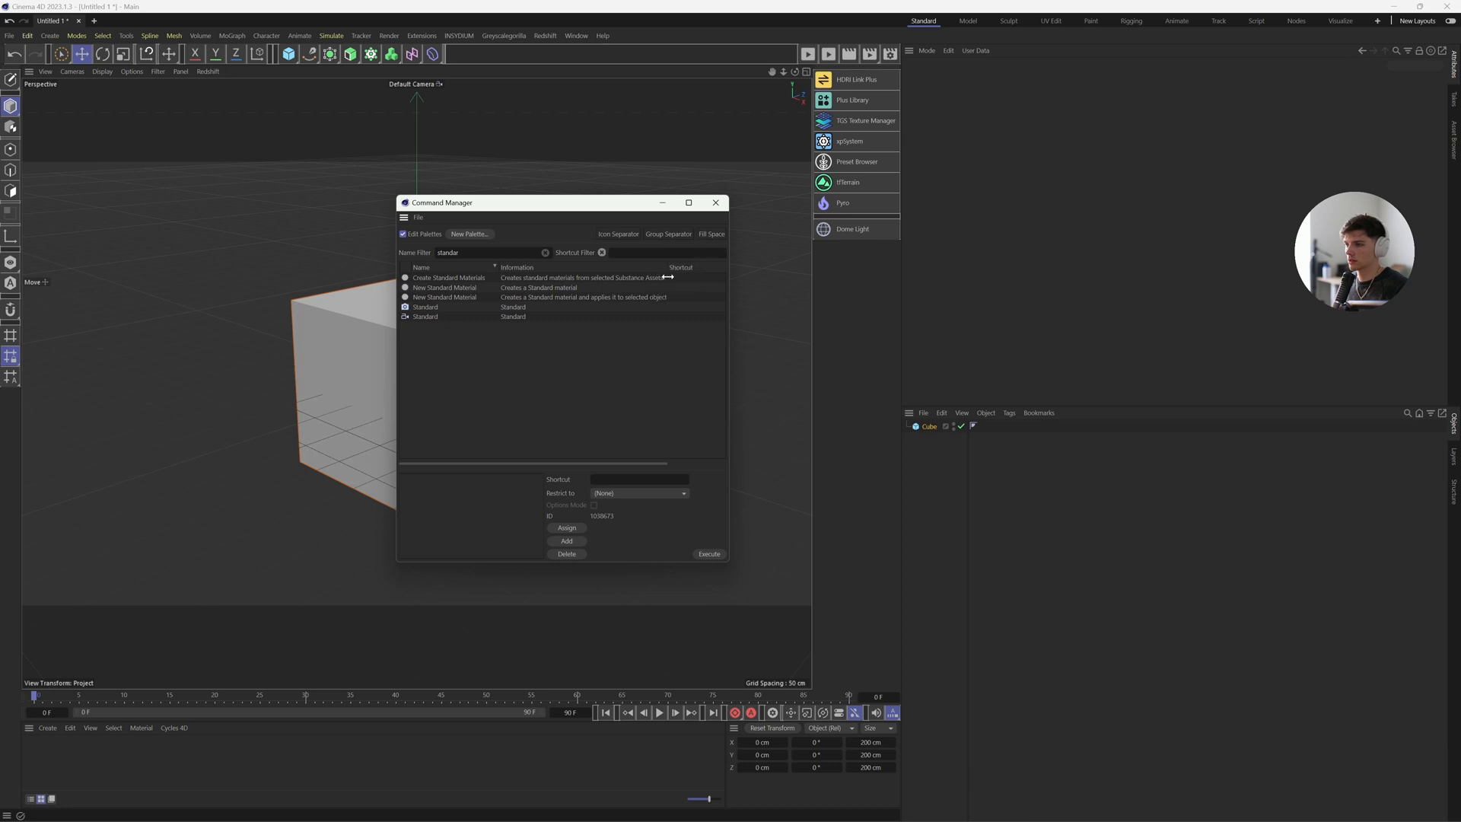
pyautogui.click(431, 289)
pyautogui.moveTo(832, 245); pyautogui.dragTo(834, 248)
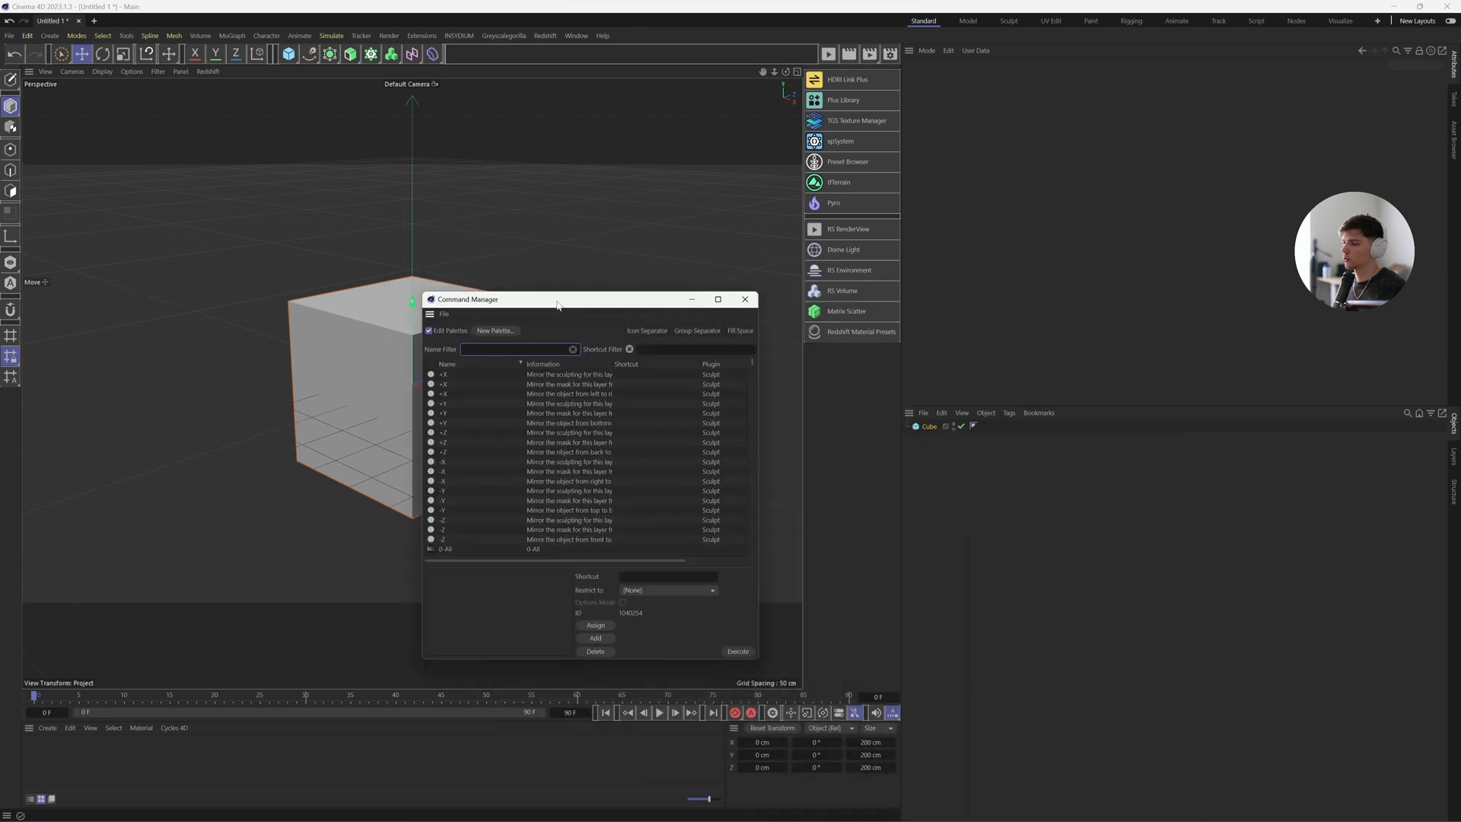
# Close the Command Manager and open the Redshift Material Presets entry on the docked palette
pyautogui.moveTo(558, 296); pyautogui.dragTo(533, 251)
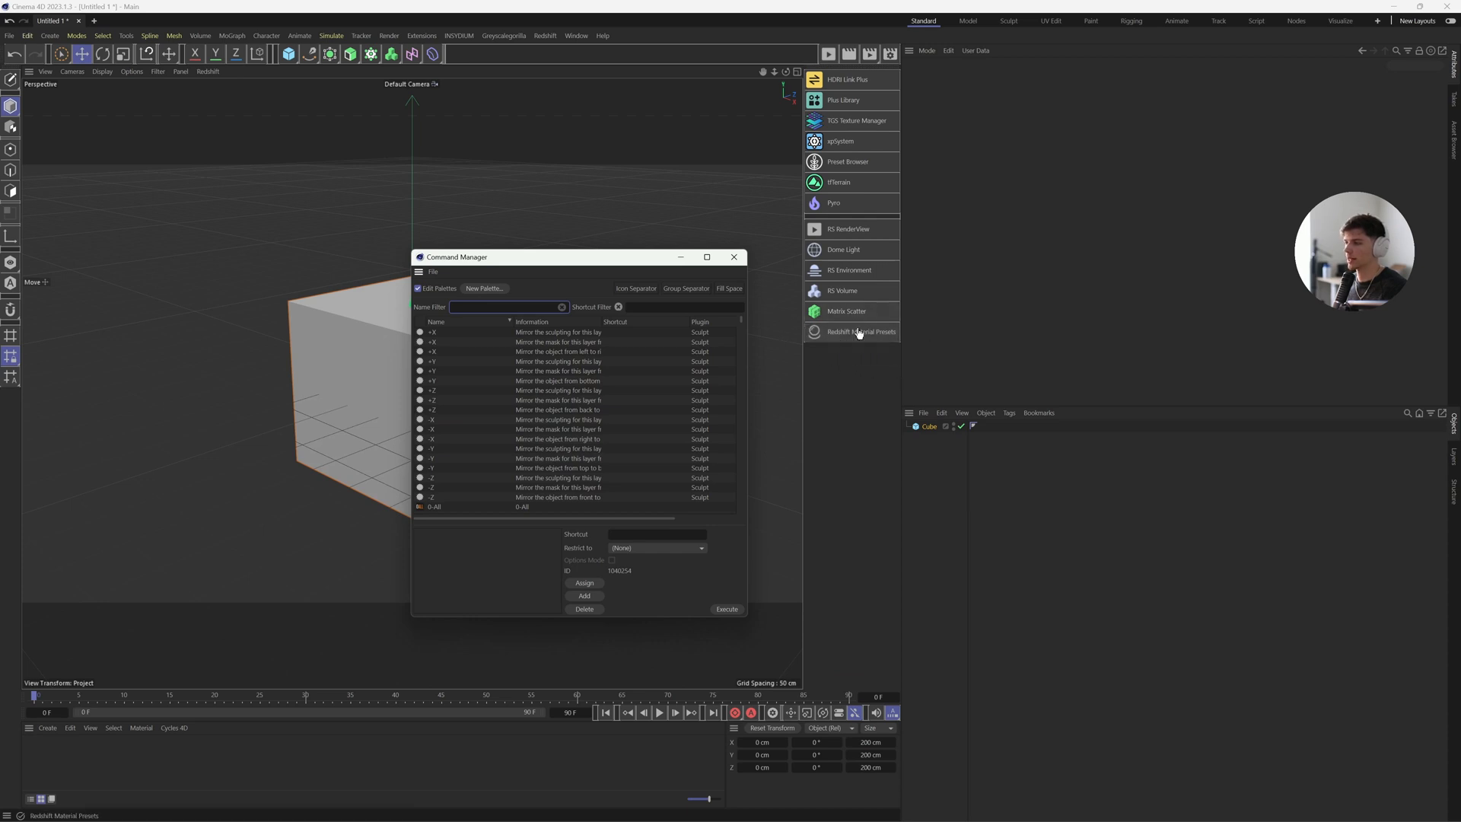
pyautogui.click(733, 257)
pyautogui.click(837, 332)
pyautogui.moveTo(896, 337)
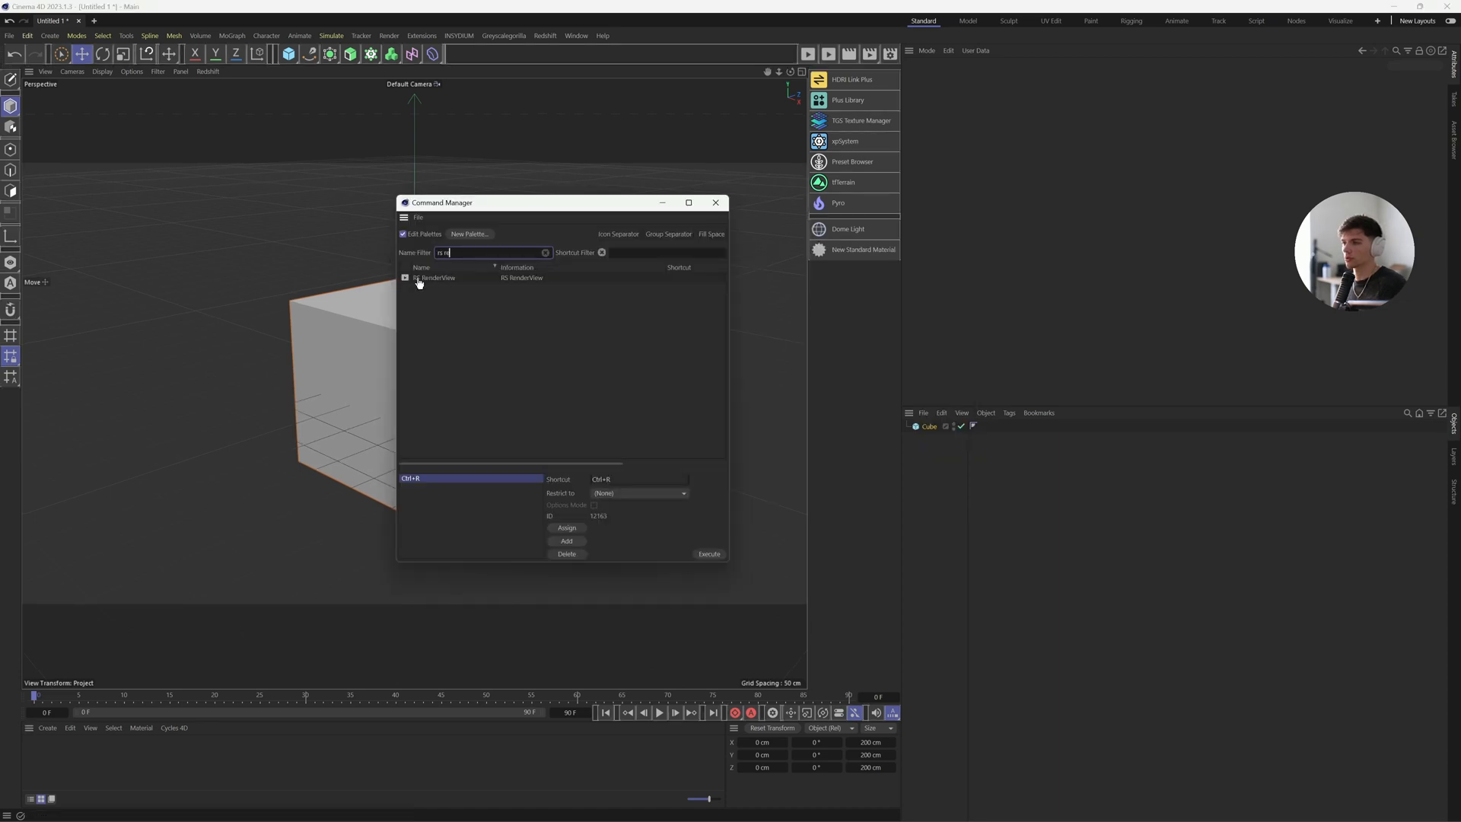
# Add RS RenderView to the palette after New Standard Material and remove its button from the render toolbar
pyautogui.moveTo(419, 283); pyautogui.dragTo(843, 268)
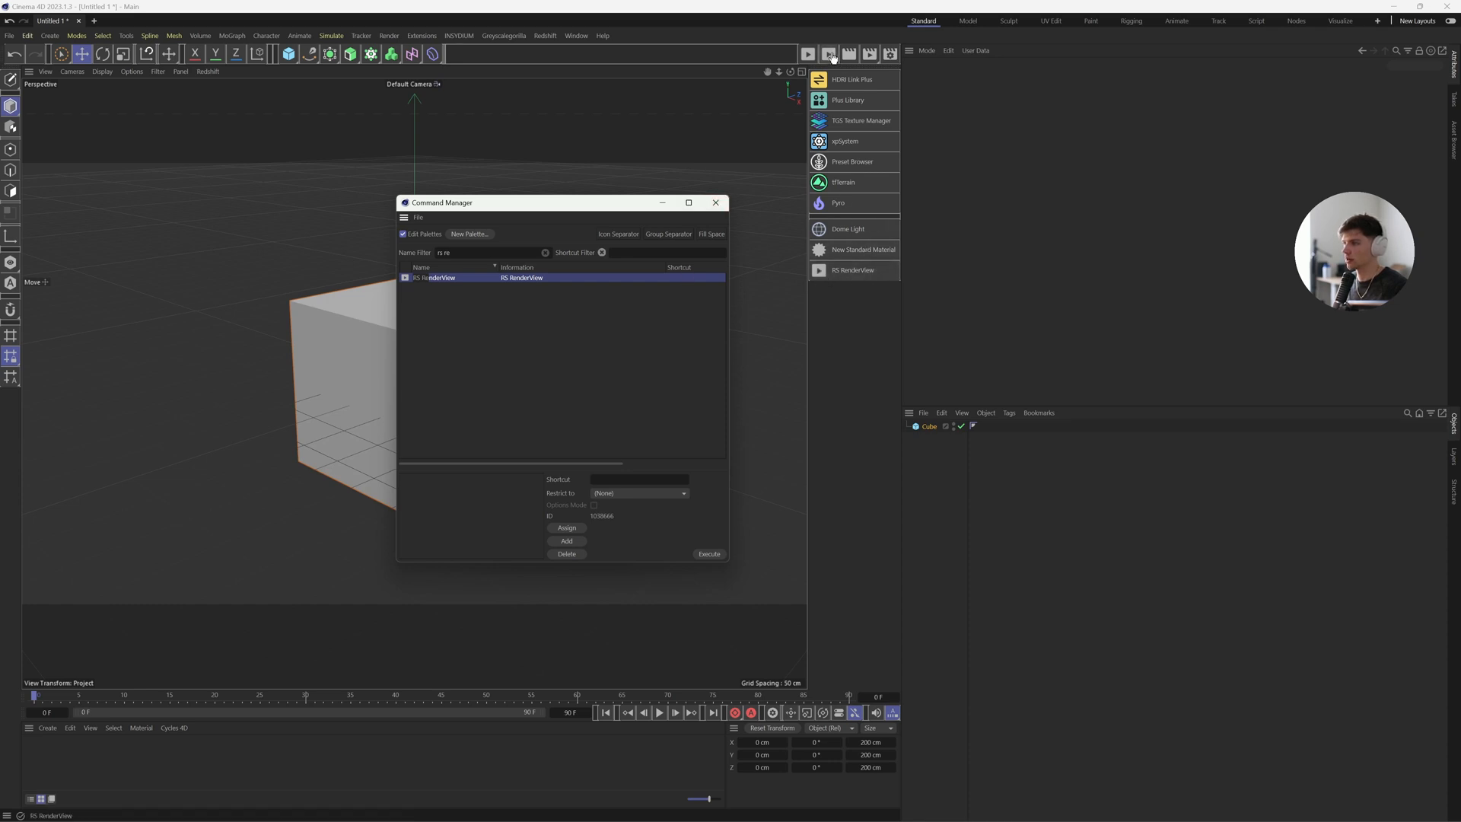
pyautogui.doubleClick(832, 58)
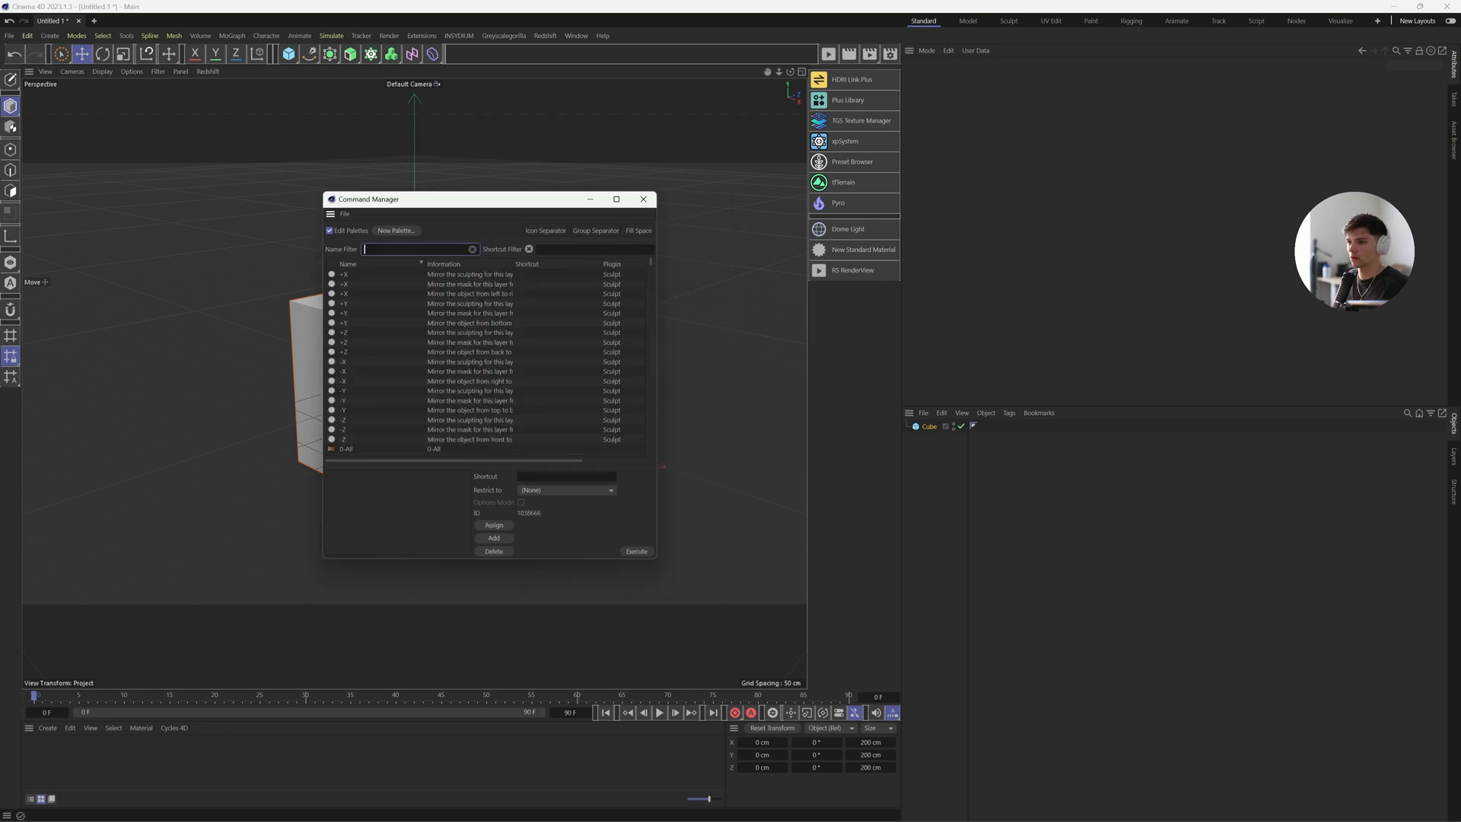
# Filter the commands for "rs e" and add RS Environment to the palette between Dome Light and New Standard Material
pyautogui.write('rs')
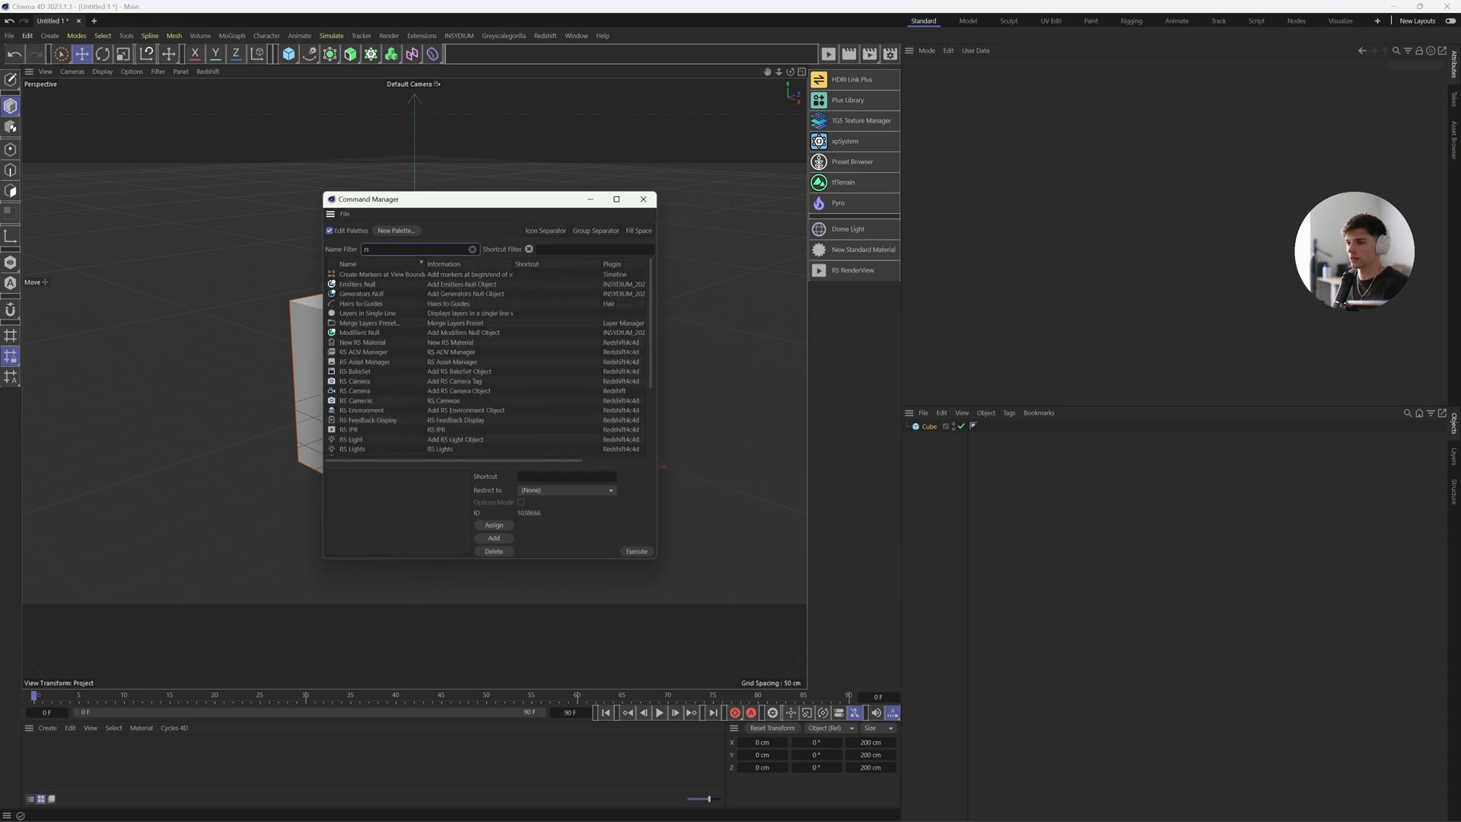
pyautogui.write(' e')
pyautogui.moveTo(374, 276); pyautogui.dragTo(862, 264)
pyautogui.moveTo(394, 250); pyautogui.dragTo(305, 249)
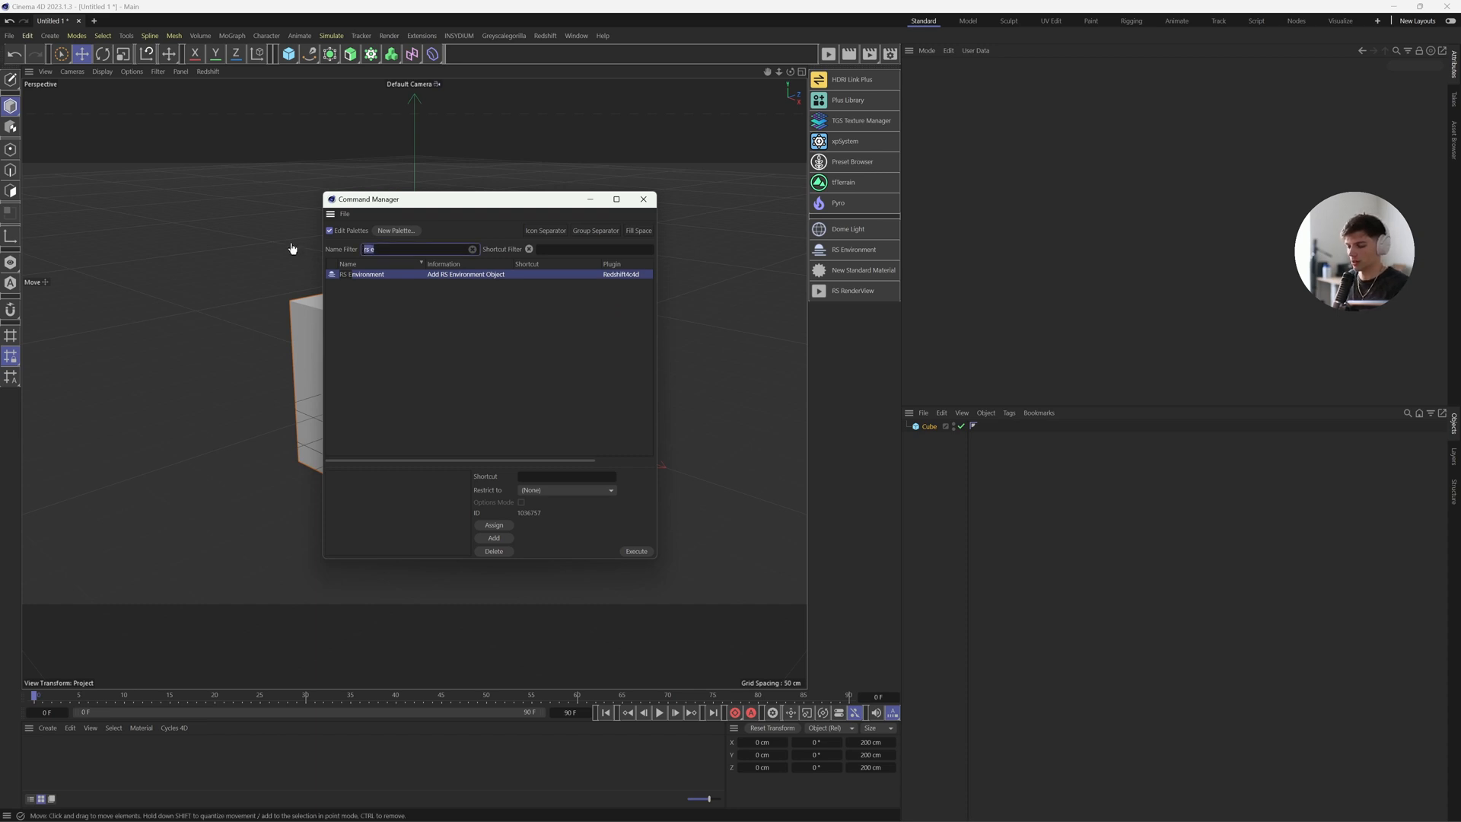
# Filter the commands for "redshift", then for "volume", and add RS Volume to the palette after RS Environment
pyautogui.write('redshift')
pyautogui.hotkey('ctrl', 'a')
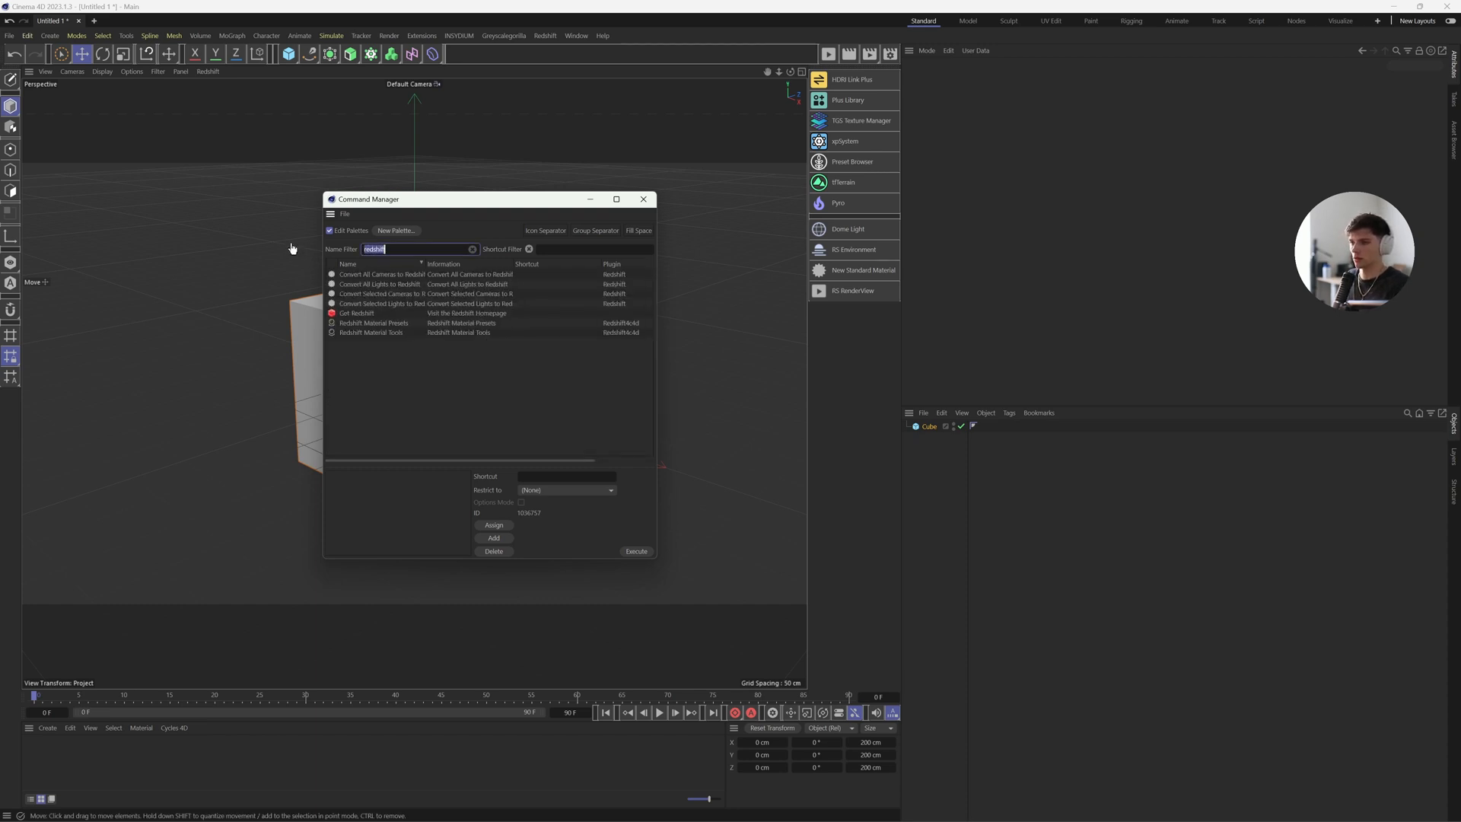
pyautogui.write('volume')
pyautogui.hotkey('ctrl', 'a')
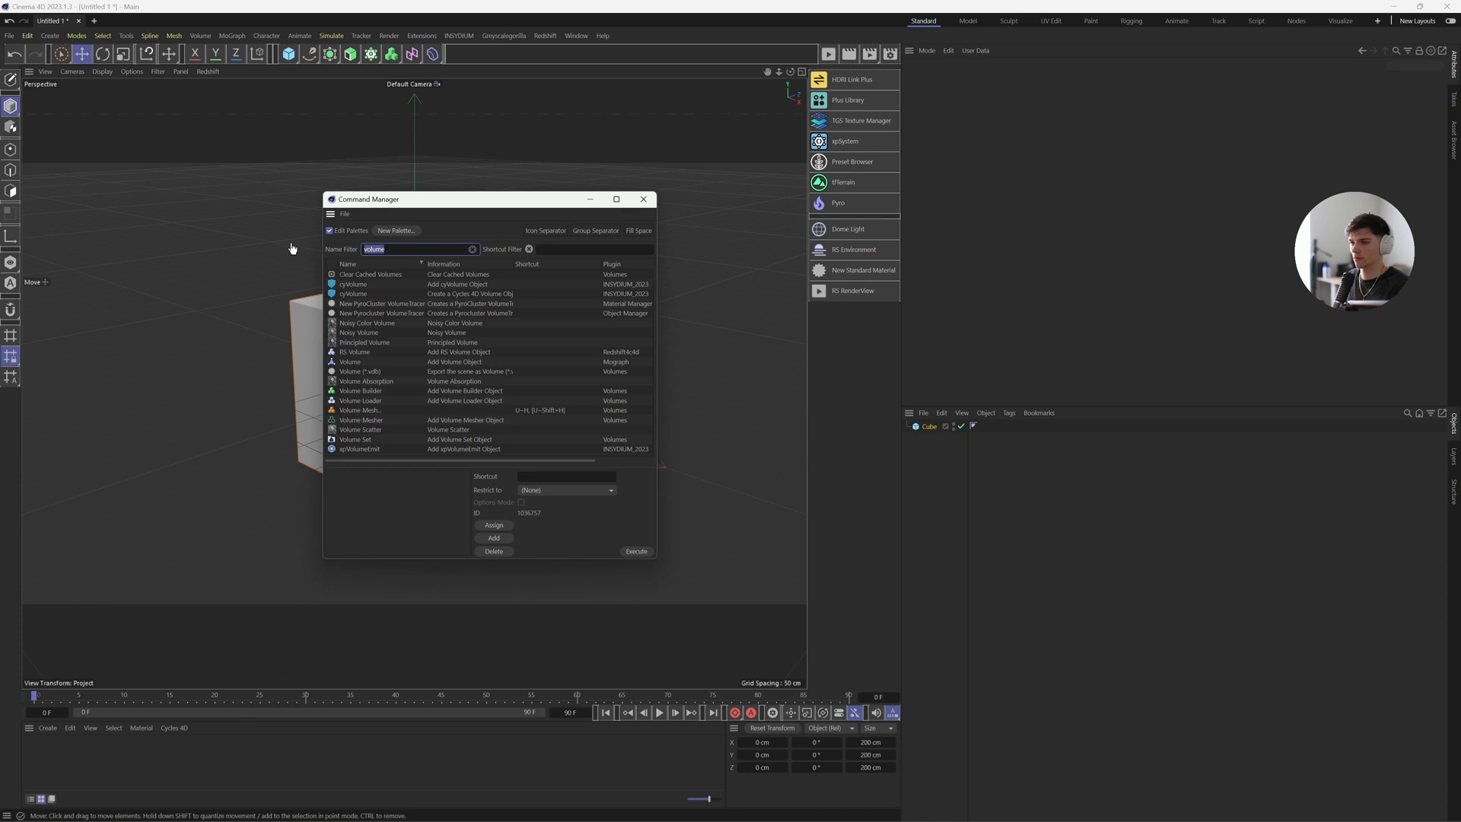
pyautogui.moveTo(900, 306); pyautogui.dragTo(864, 266)
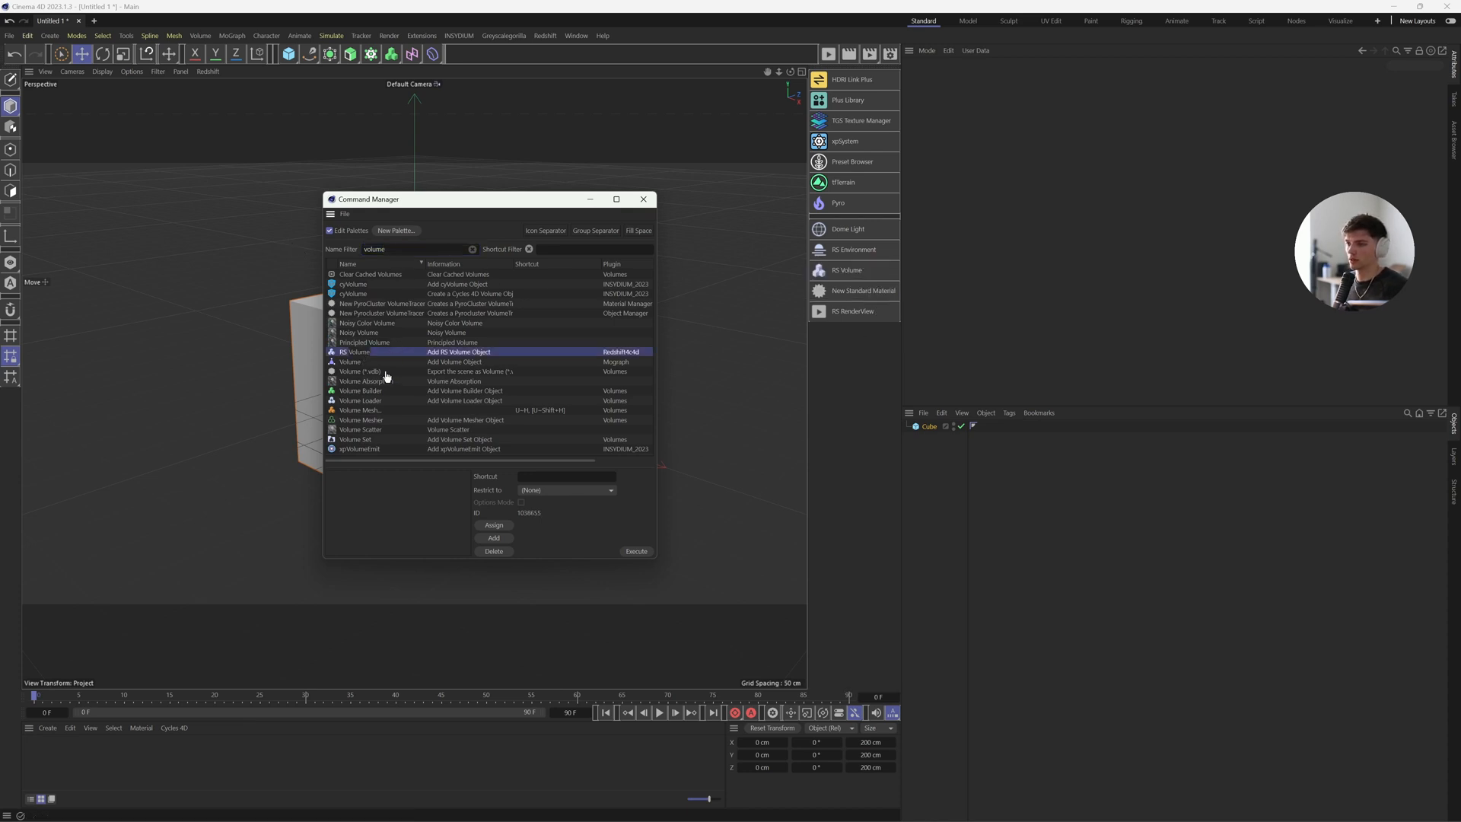
# Filter the commands for "matrix", add Matrix Scatter after RS Volume, and move RS RenderView above Dome Light in the palette
pyautogui.moveTo(400, 250); pyautogui.dragTo(301, 244)
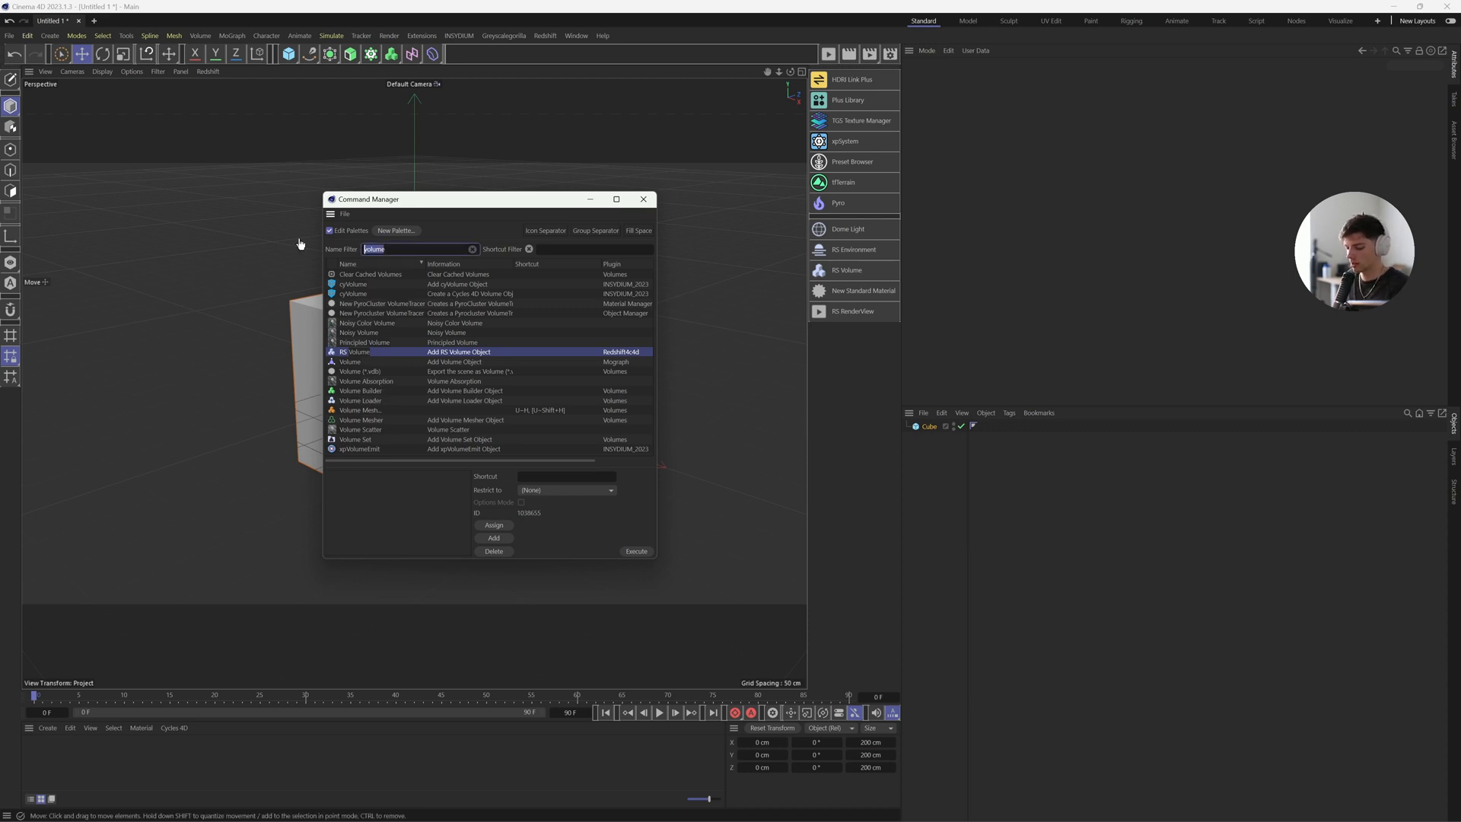
pyautogui.write('matrix')
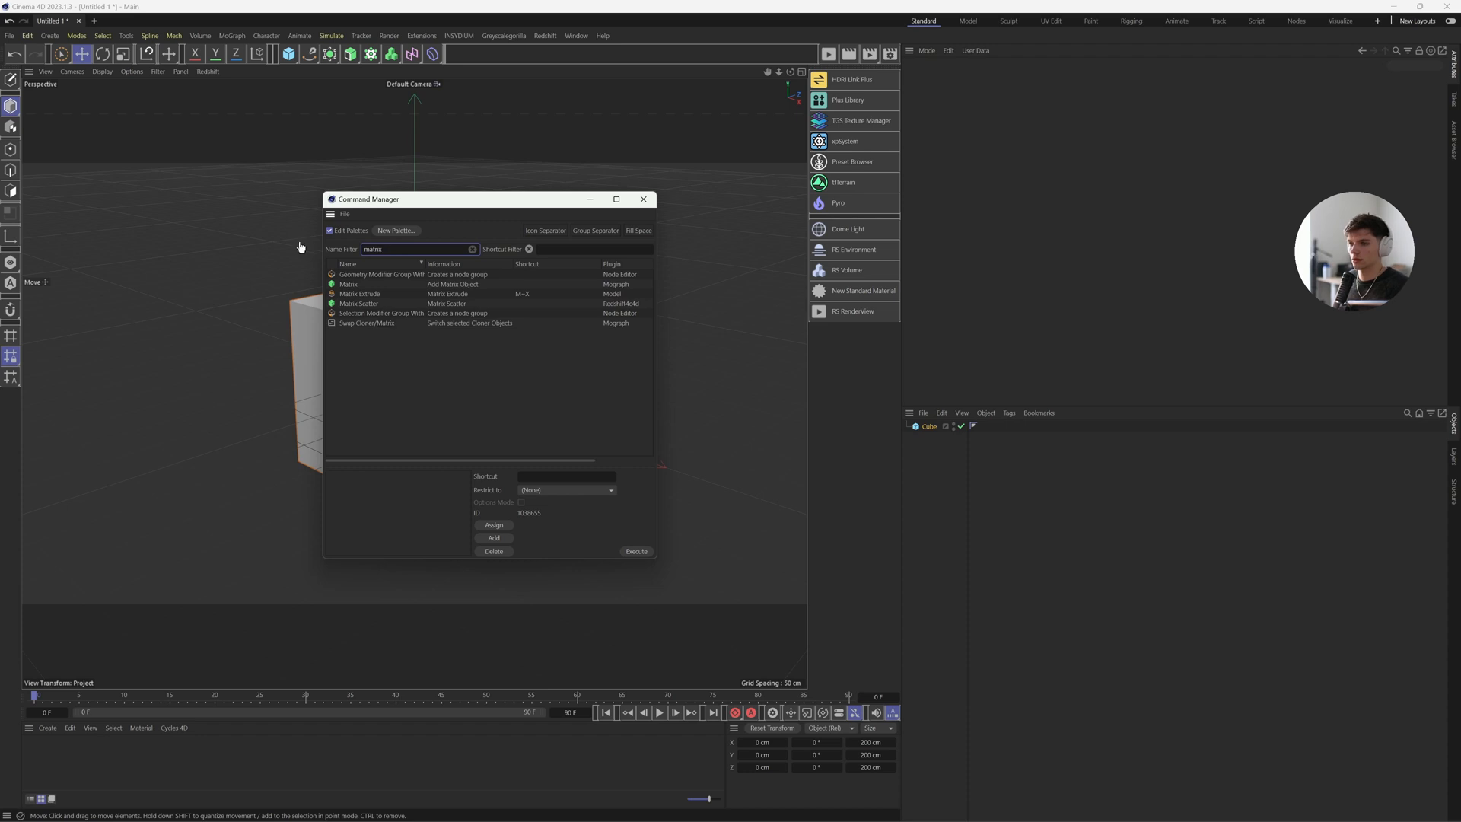
pyautogui.moveTo(352, 304); pyautogui.dragTo(864, 280)
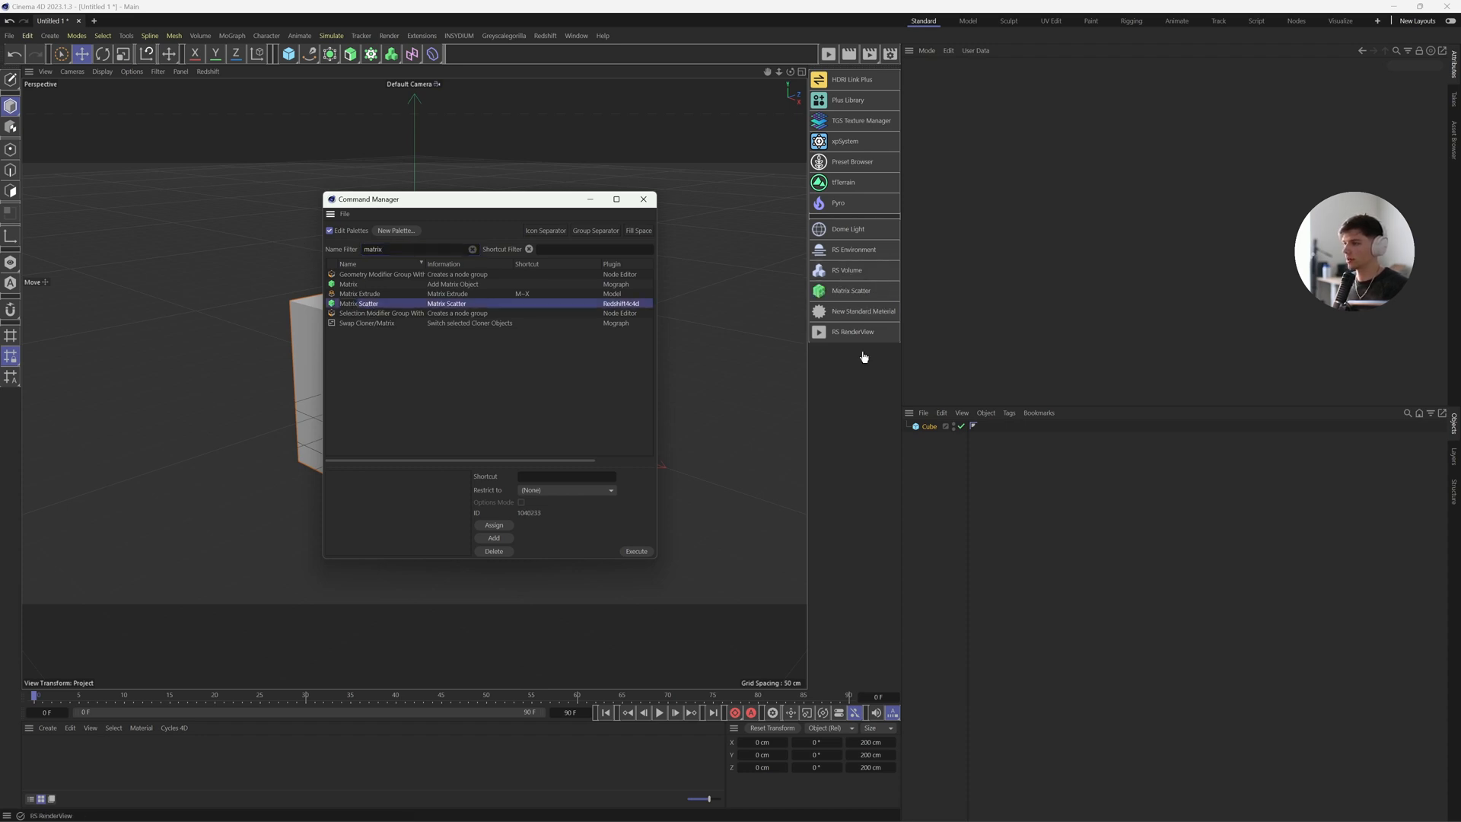
pyautogui.moveTo(856, 339); pyautogui.dragTo(846, 226)
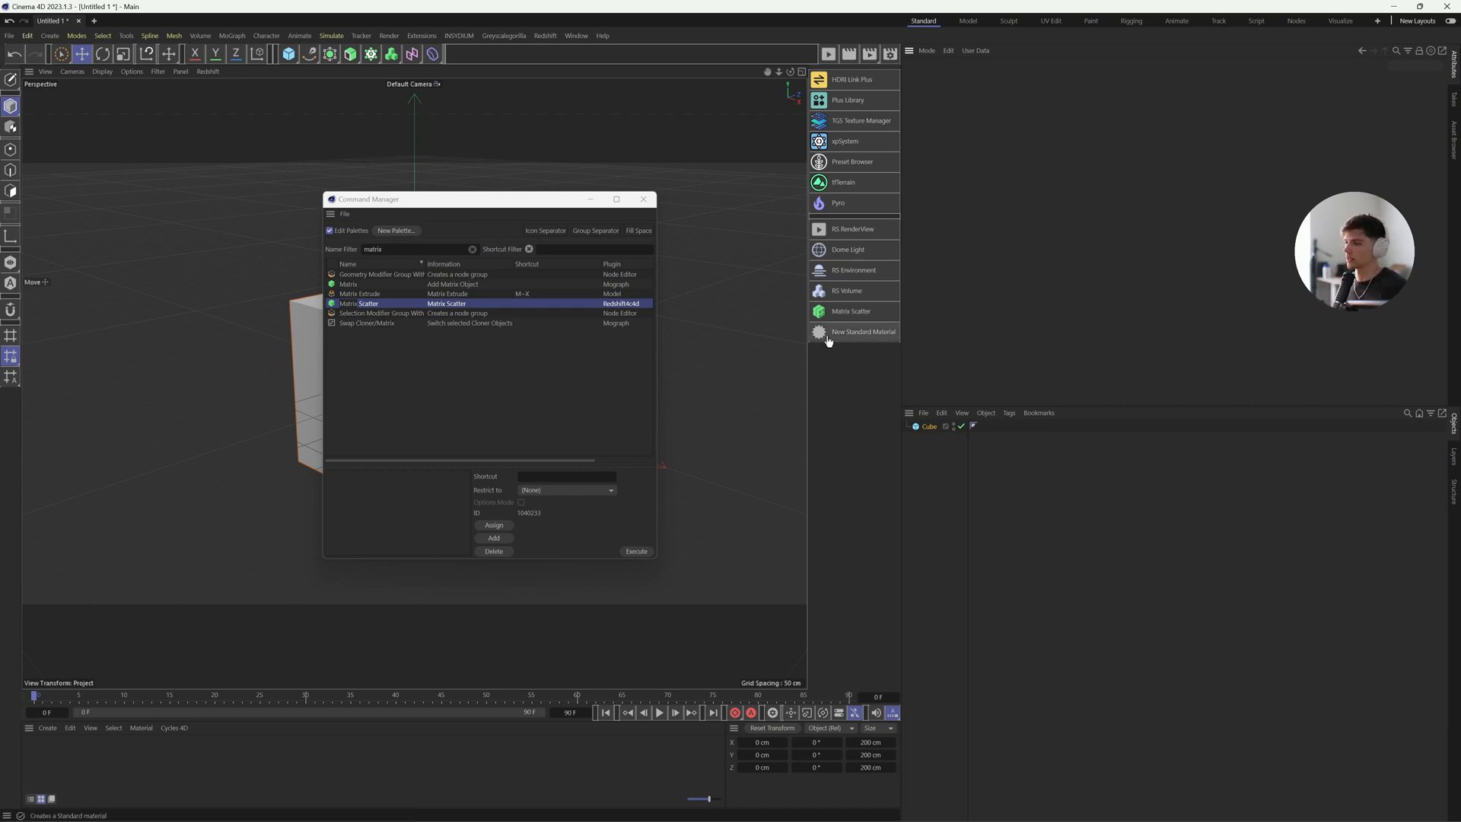
# Filter the commands for "area l" and add the Redshift Area Light to the palette between Dome Light and RS Environment
pyautogui.click(471, 249)
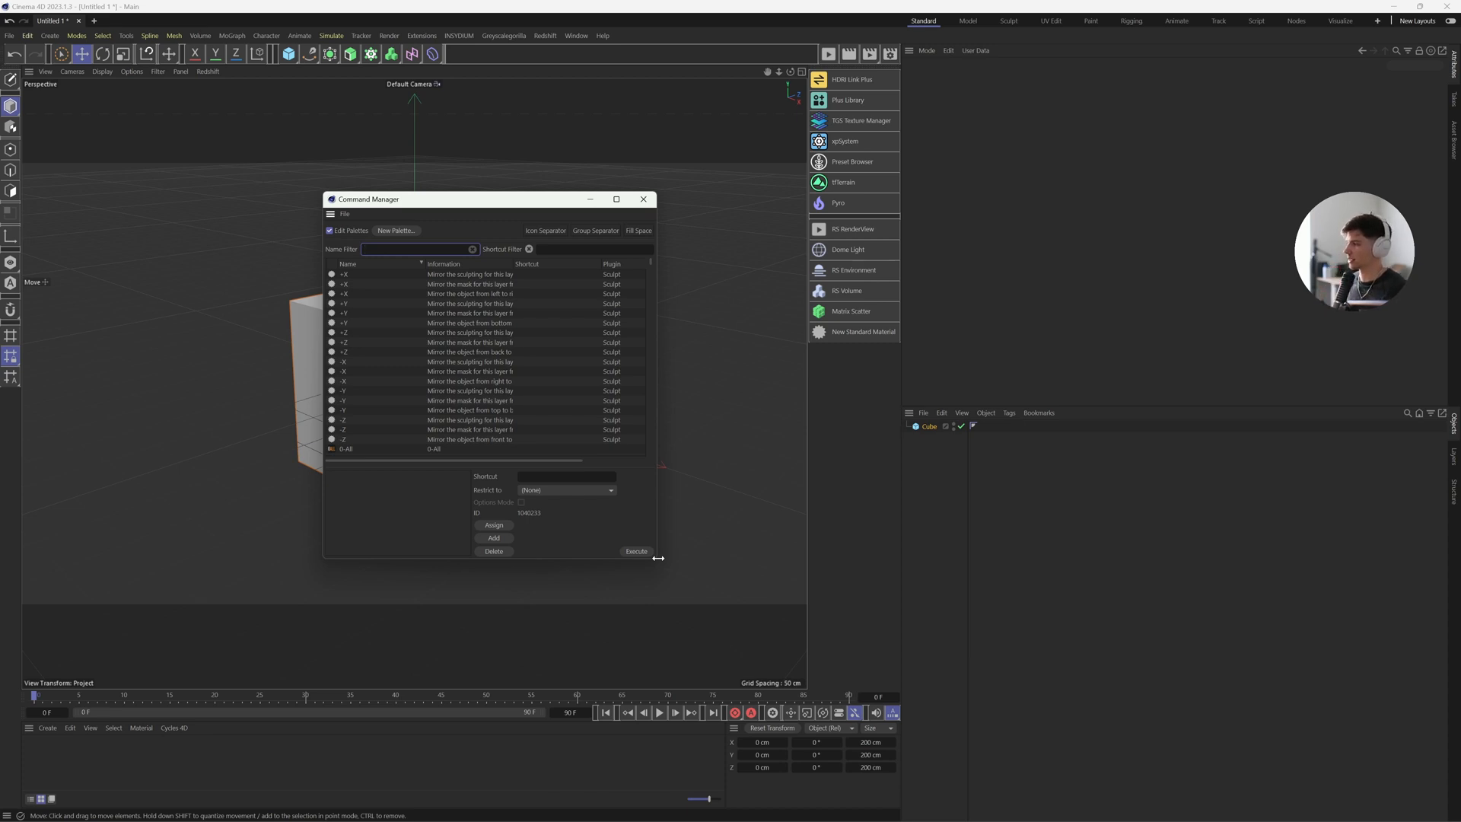
pyautogui.moveTo(414, 207); pyautogui.dragTo(449, 321)
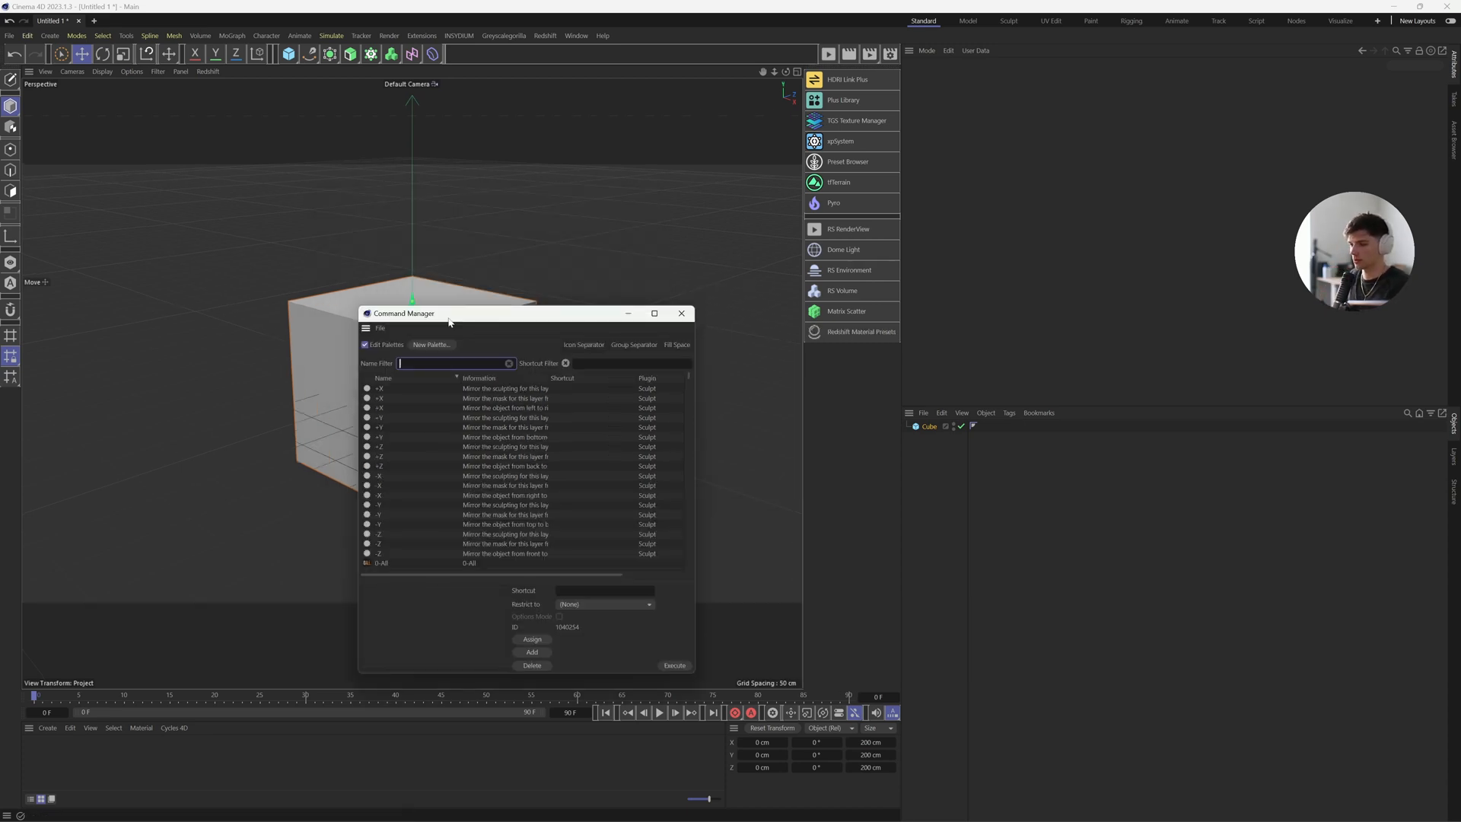
pyautogui.write('area l')
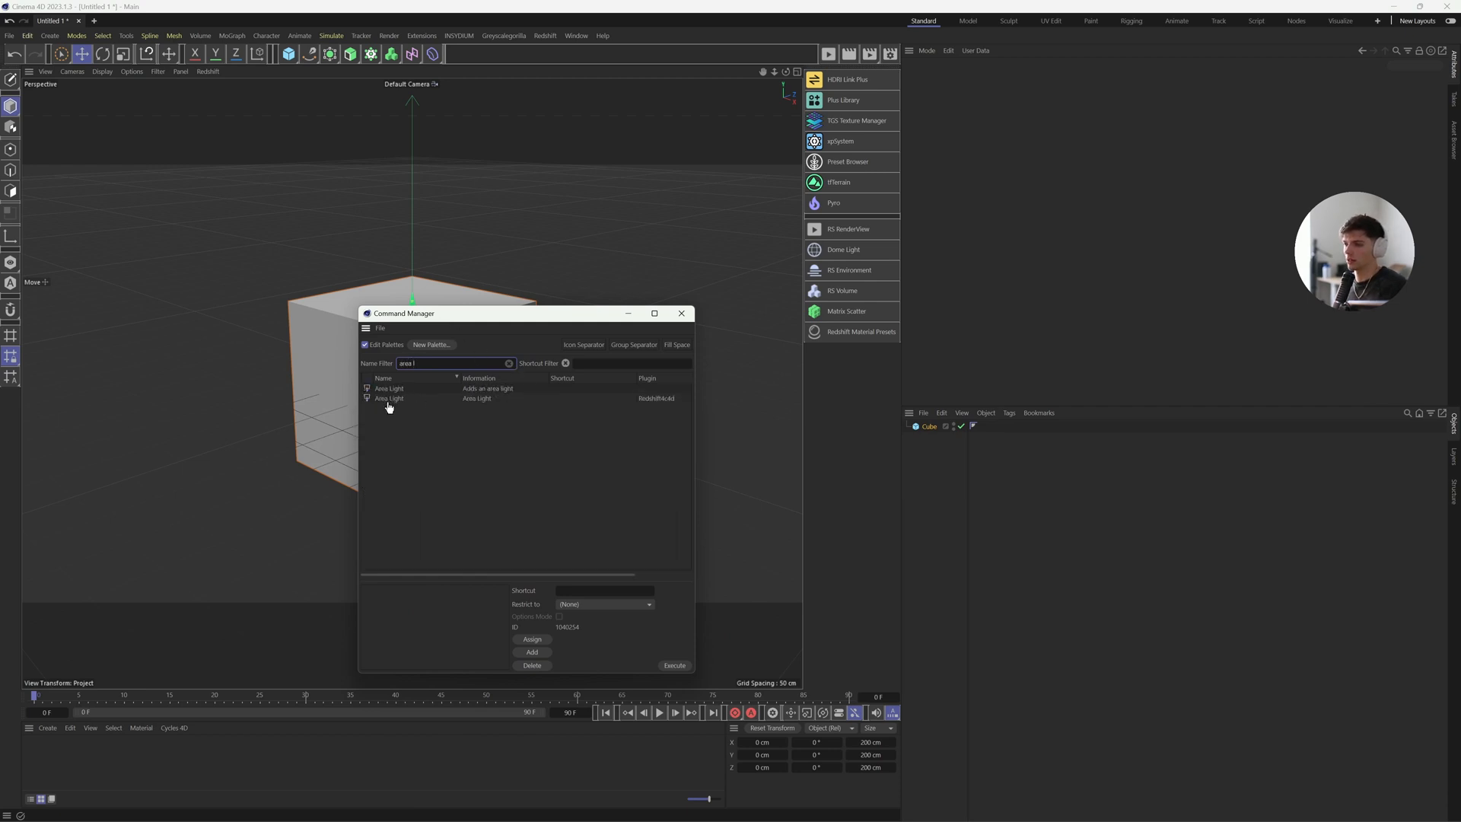
pyautogui.press('BackSpace')
pyautogui.moveTo(387, 405); pyautogui.dragTo(856, 264)
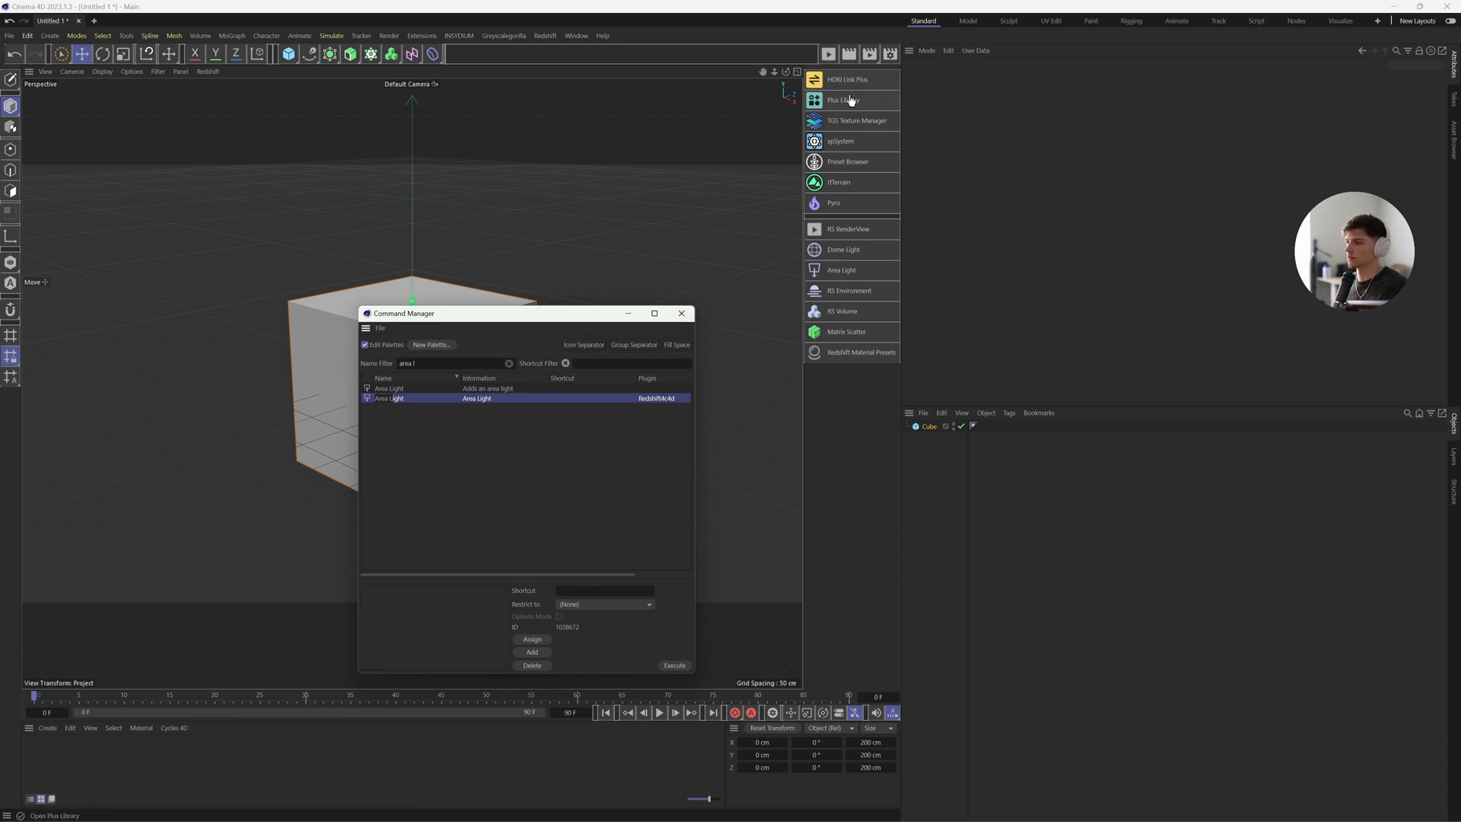
# Filter the commands for "center ax" and add Center Axis to as the first tool of the vertical modes toolbar
pyautogui.click(508, 363)
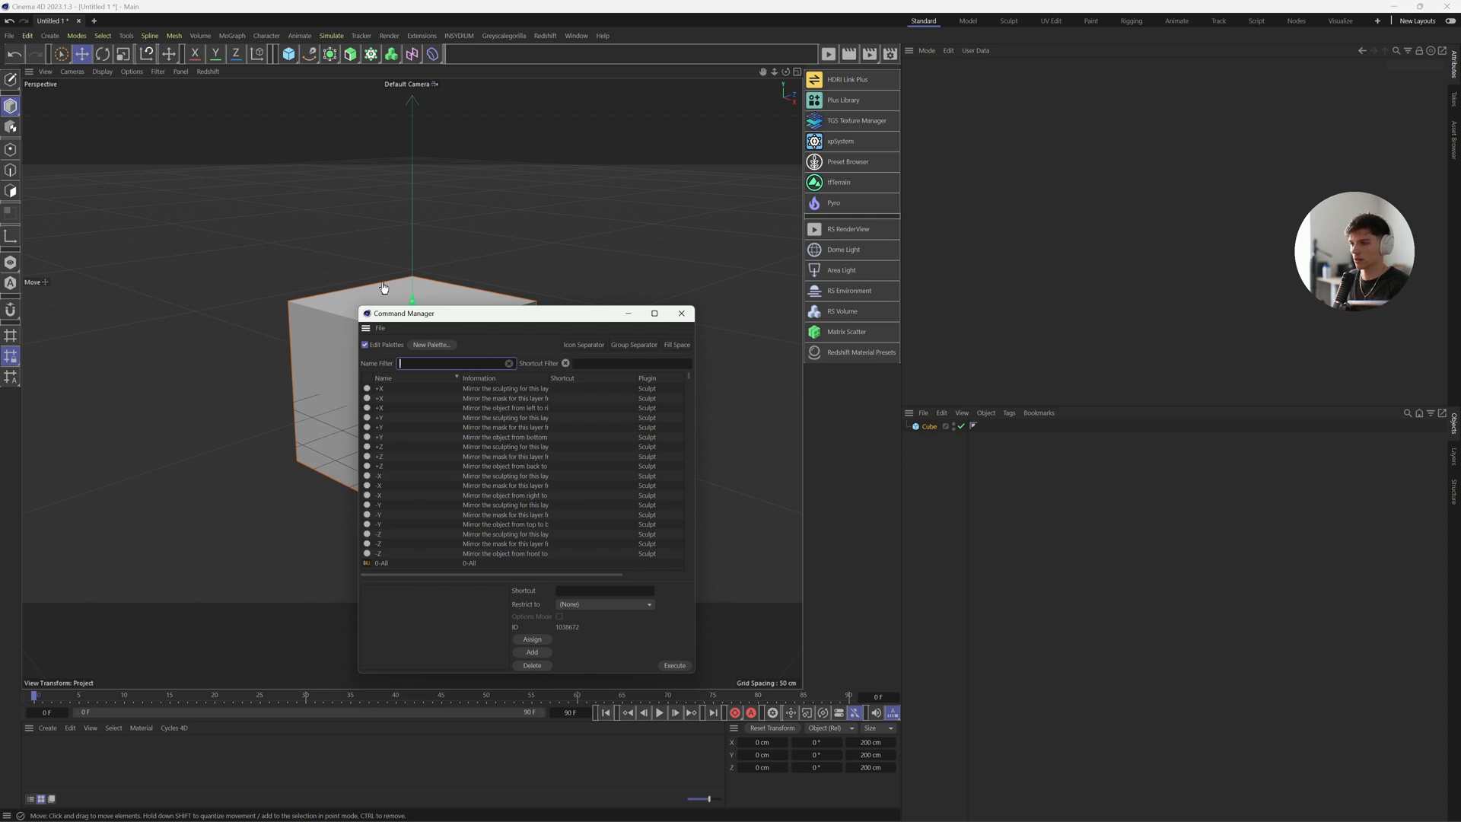
pyautogui.write('ce')
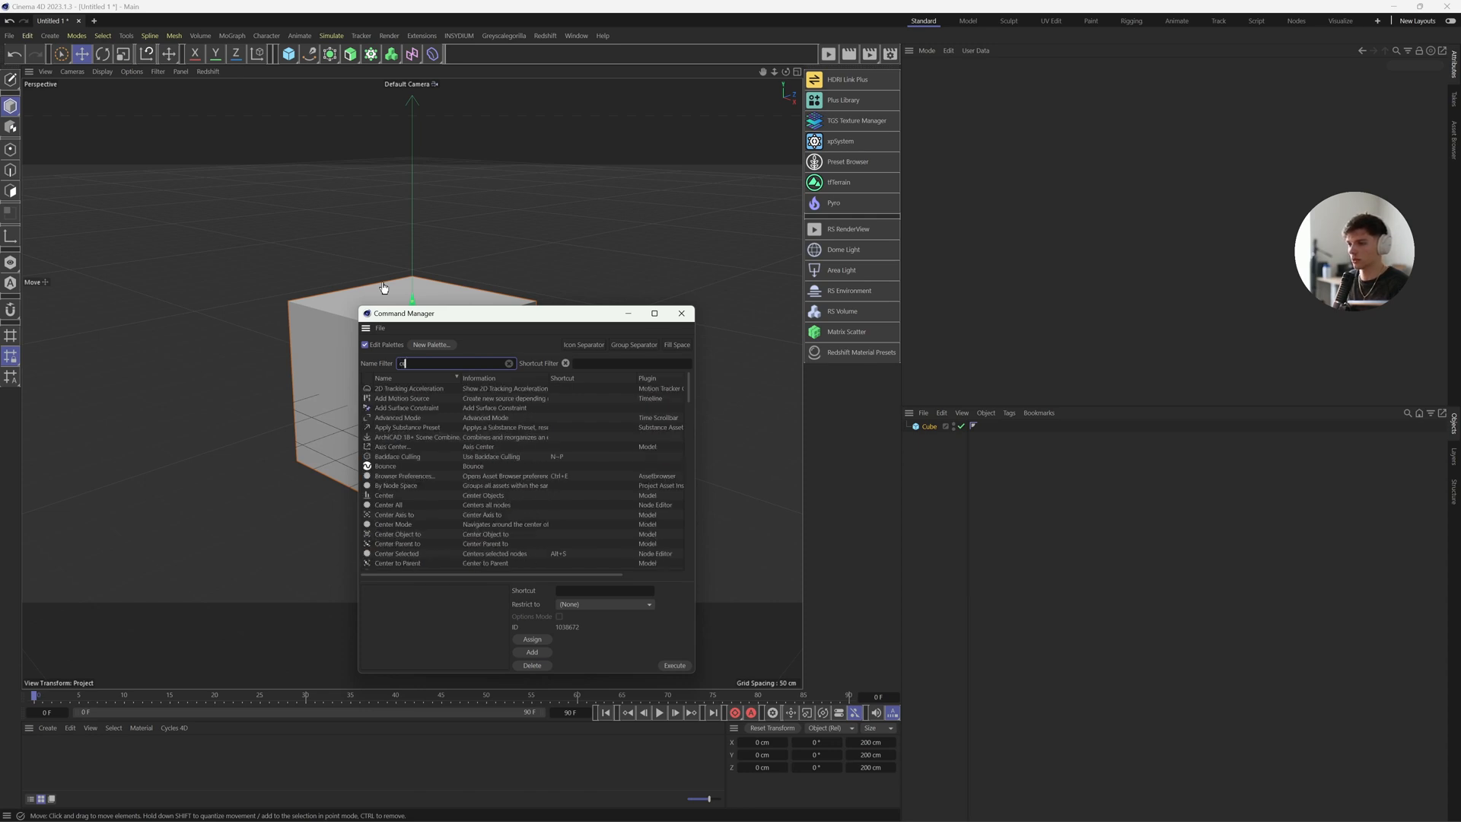
pyautogui.write('nter ax')
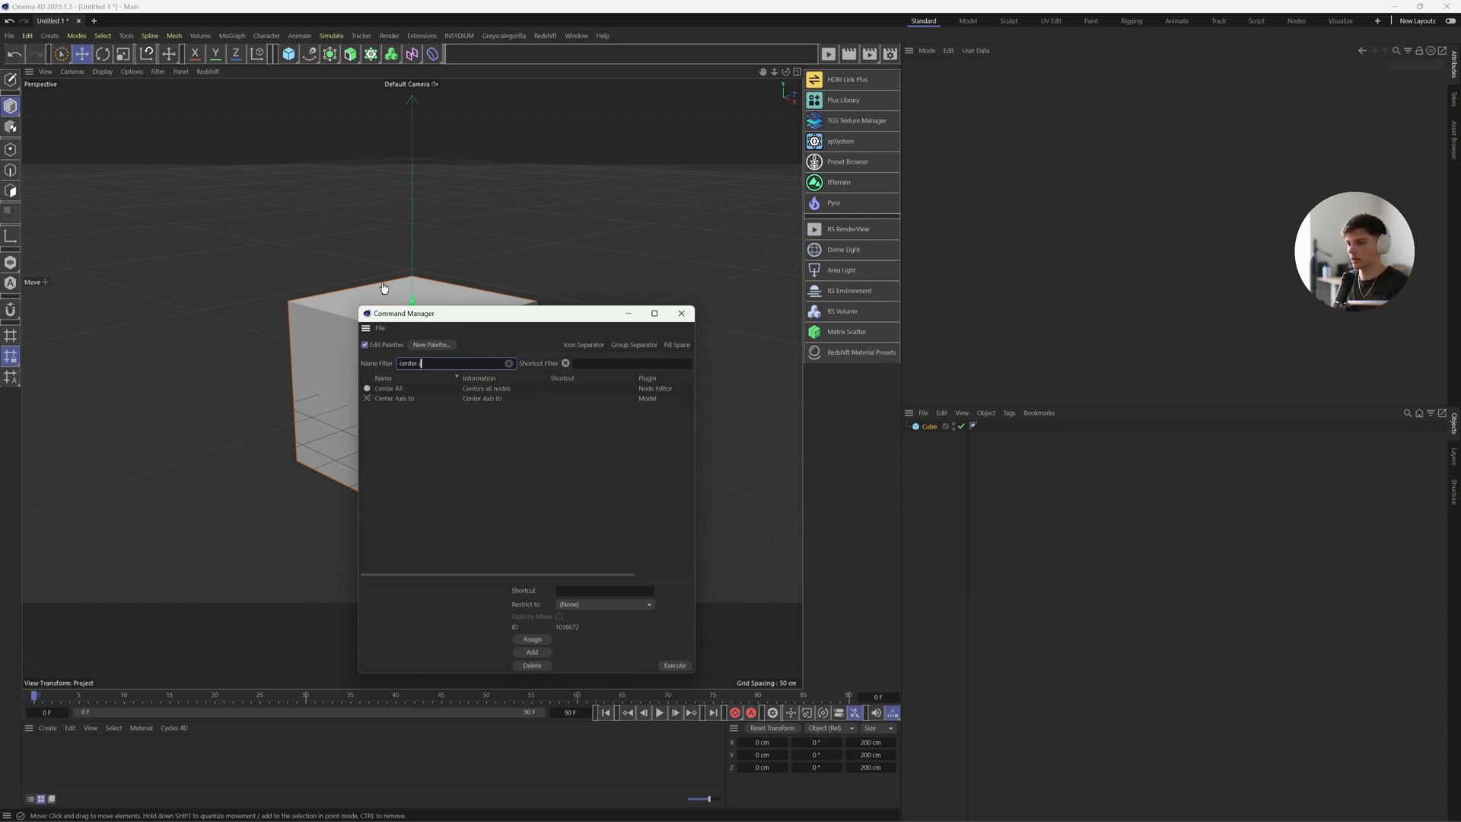
pyautogui.press('BackSpace')
pyautogui.press('BackSpace')
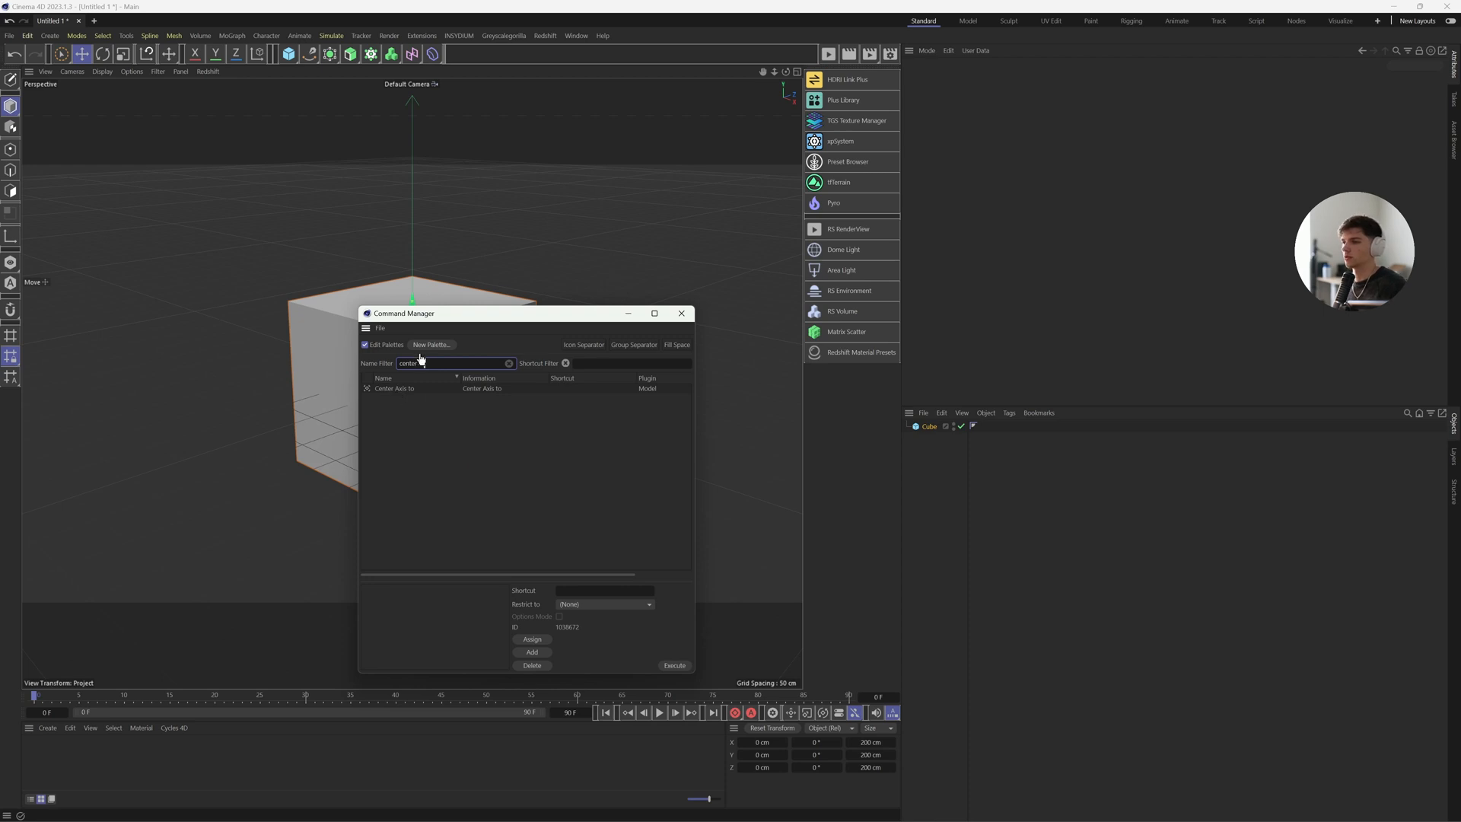
pyautogui.click(388, 388)
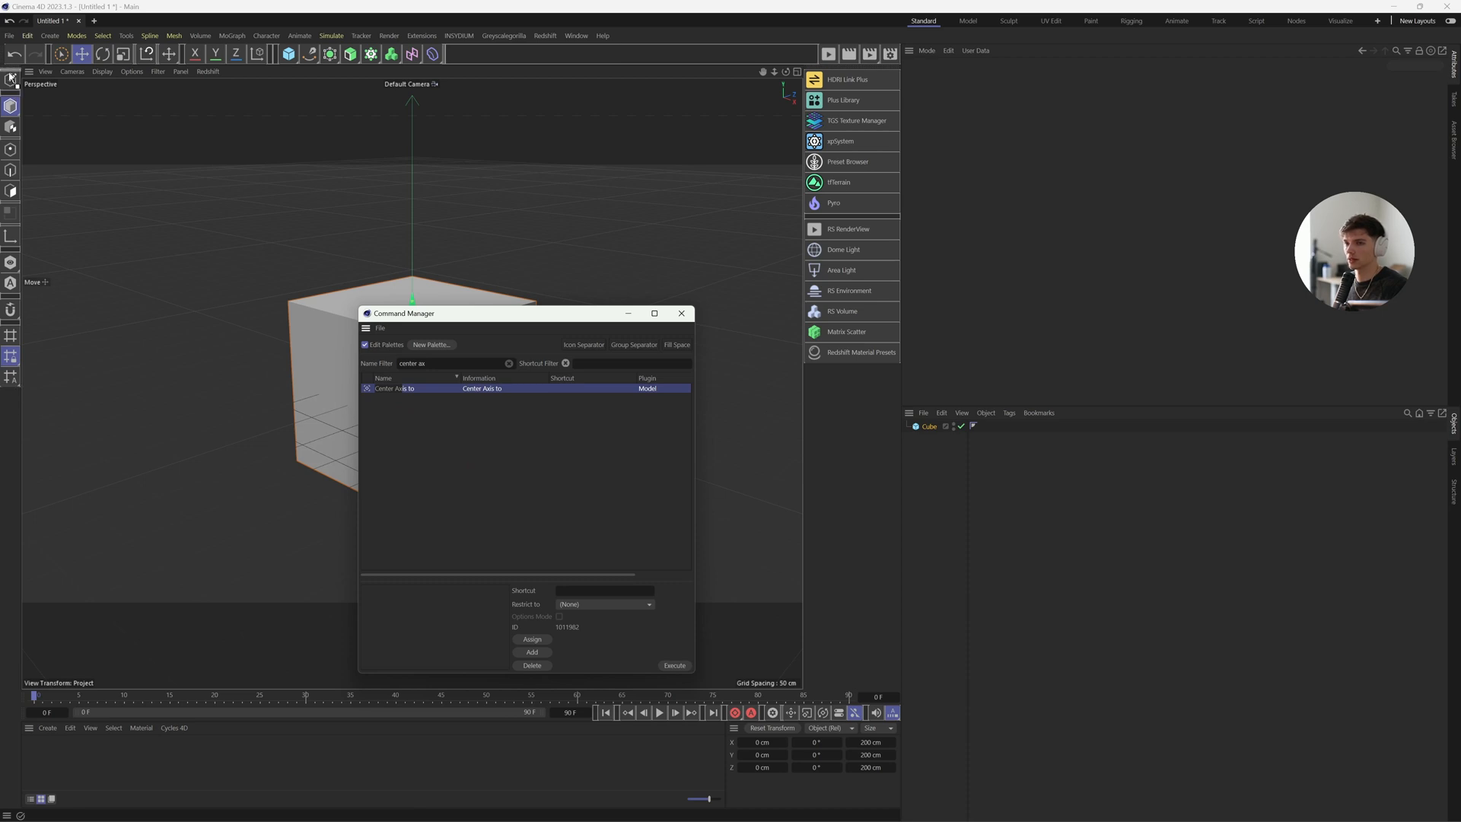
pyautogui.moveTo(11, 78); pyautogui.dragTo(10, 79)
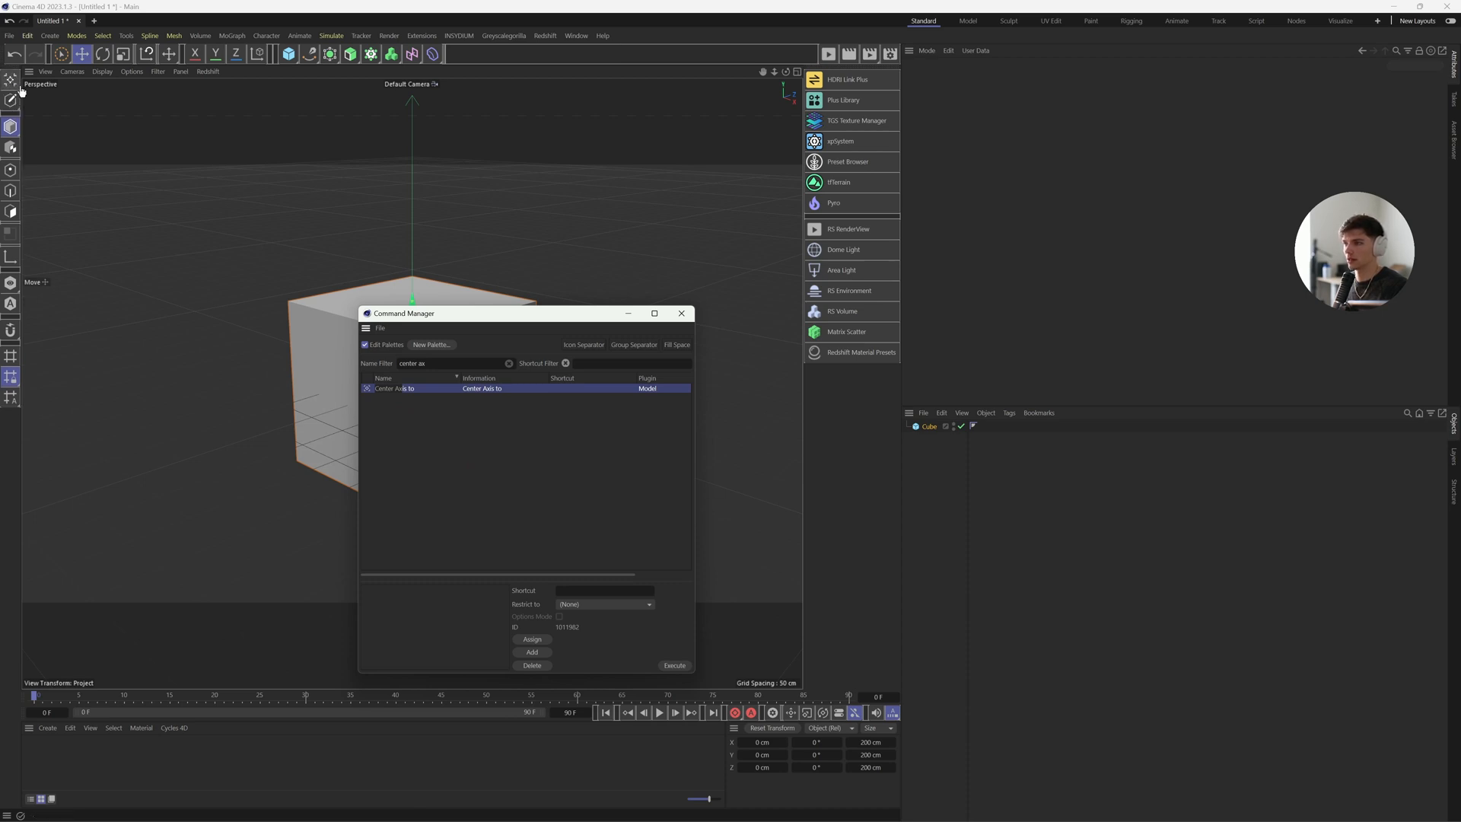
# Filter the commands for "asset", add Asset Browser above HDRI Link Plus in the palette, and close the Command Manager
pyautogui.click(509, 363)
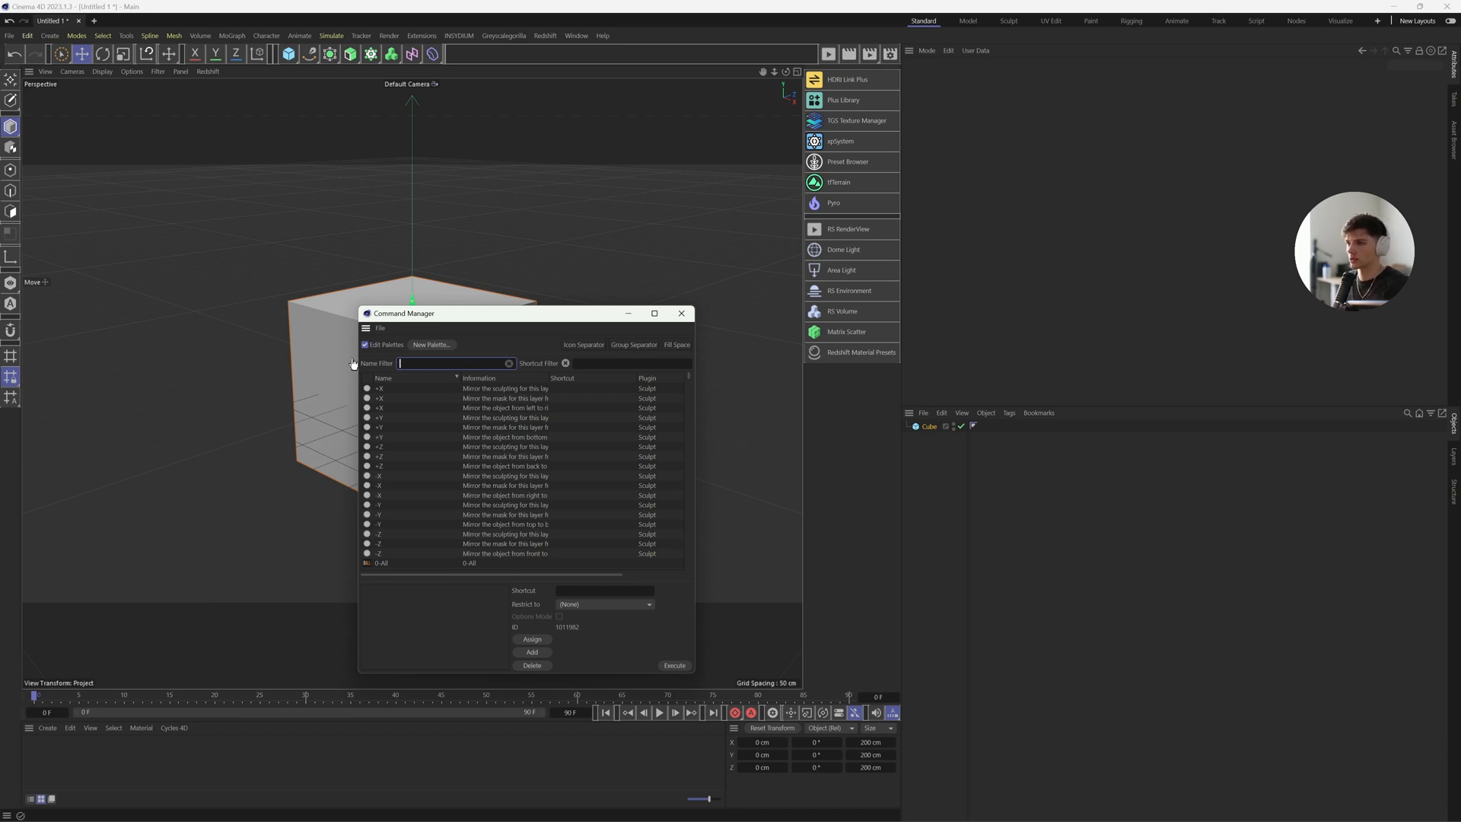
pyautogui.write('asset')
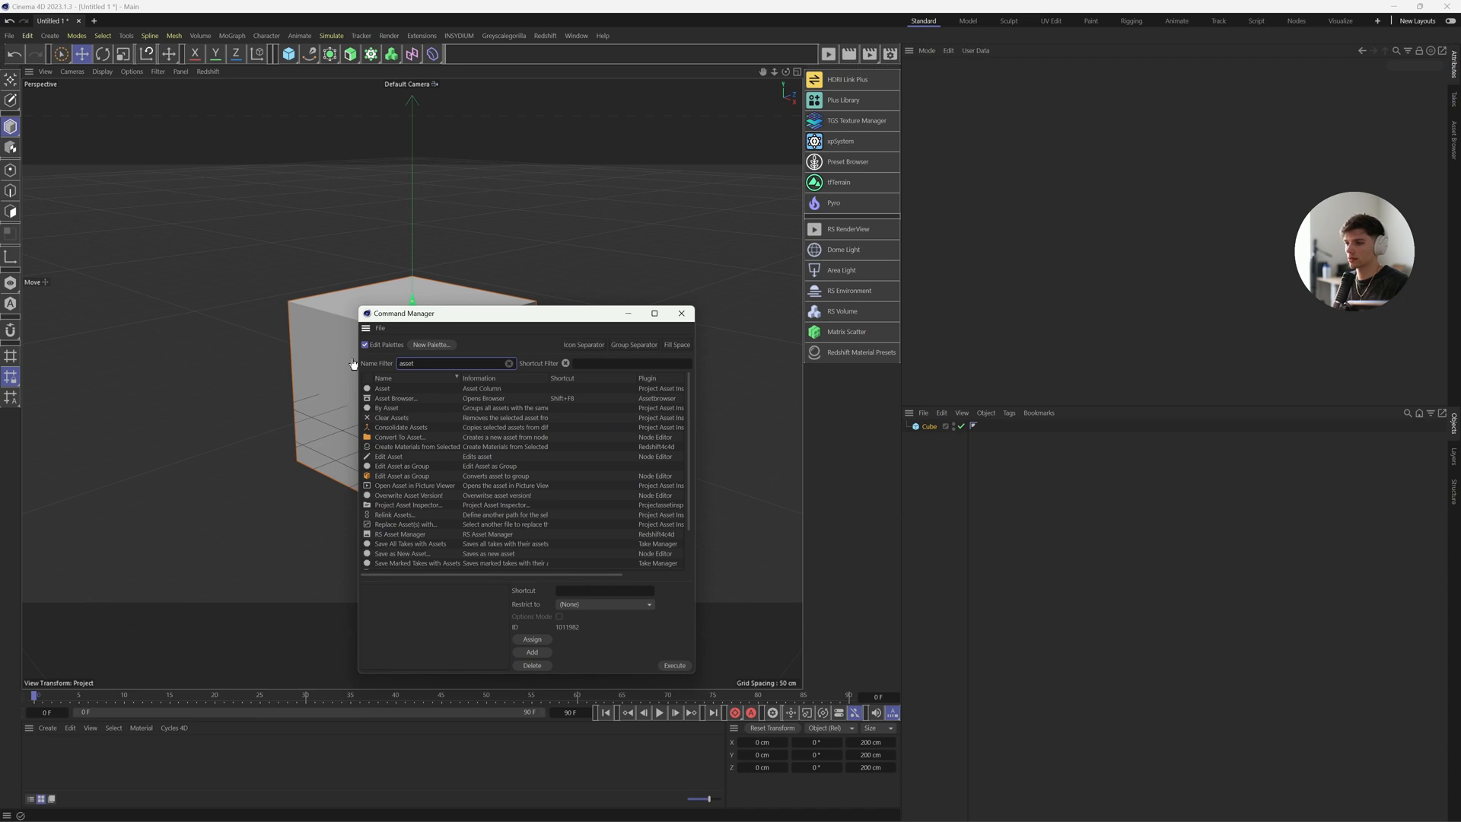
pyautogui.click(386, 399)
pyautogui.moveTo(414, 399)
pyautogui.mouseDown()
pyautogui.moveTo(880, 98)
pyautogui.moveTo(855, 57)
pyautogui.moveTo(853, 75)
pyautogui.mouseUp()
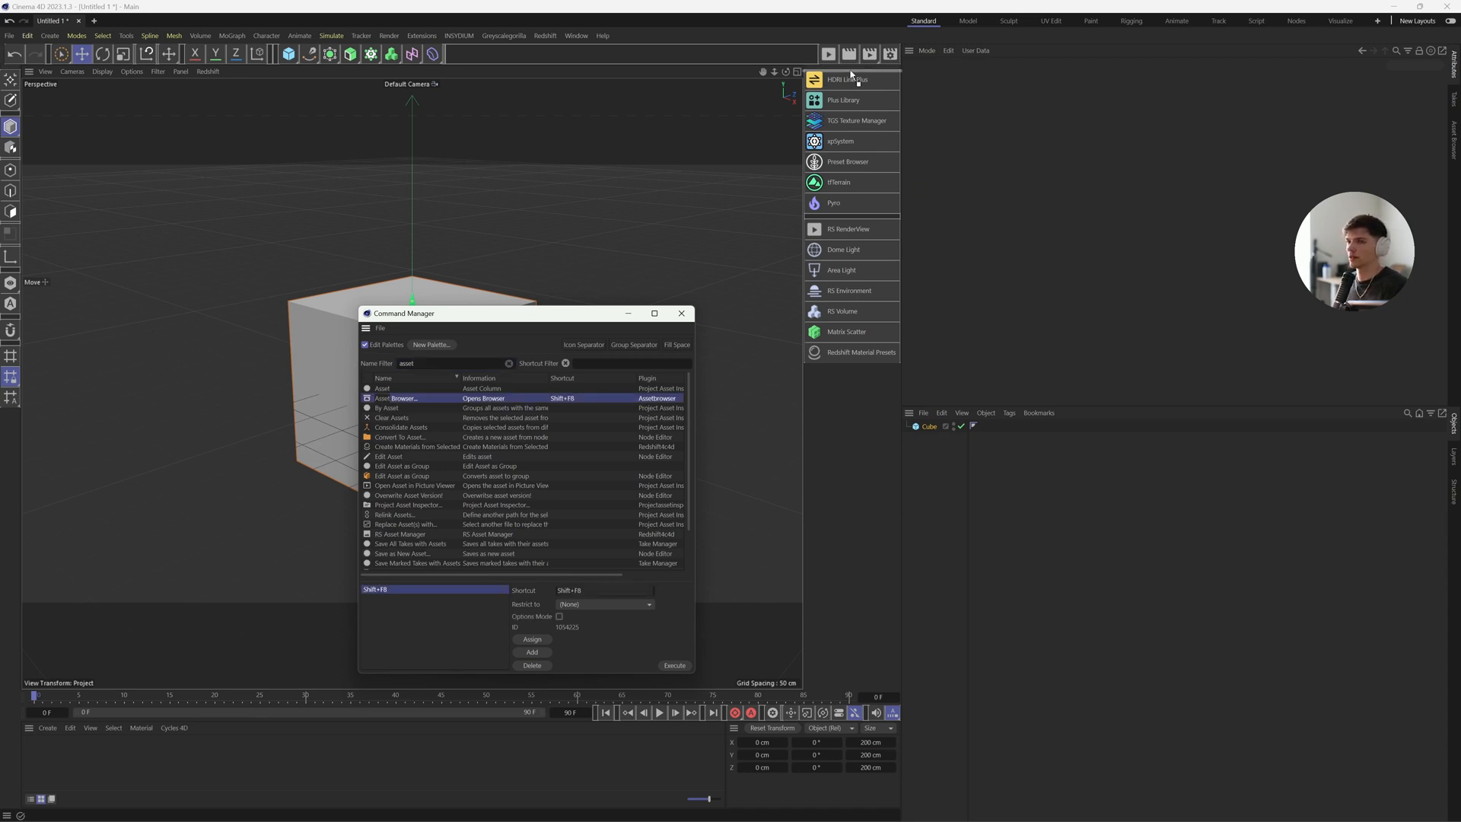
pyautogui.moveTo(852, 74); pyautogui.dragTo(851, 76)
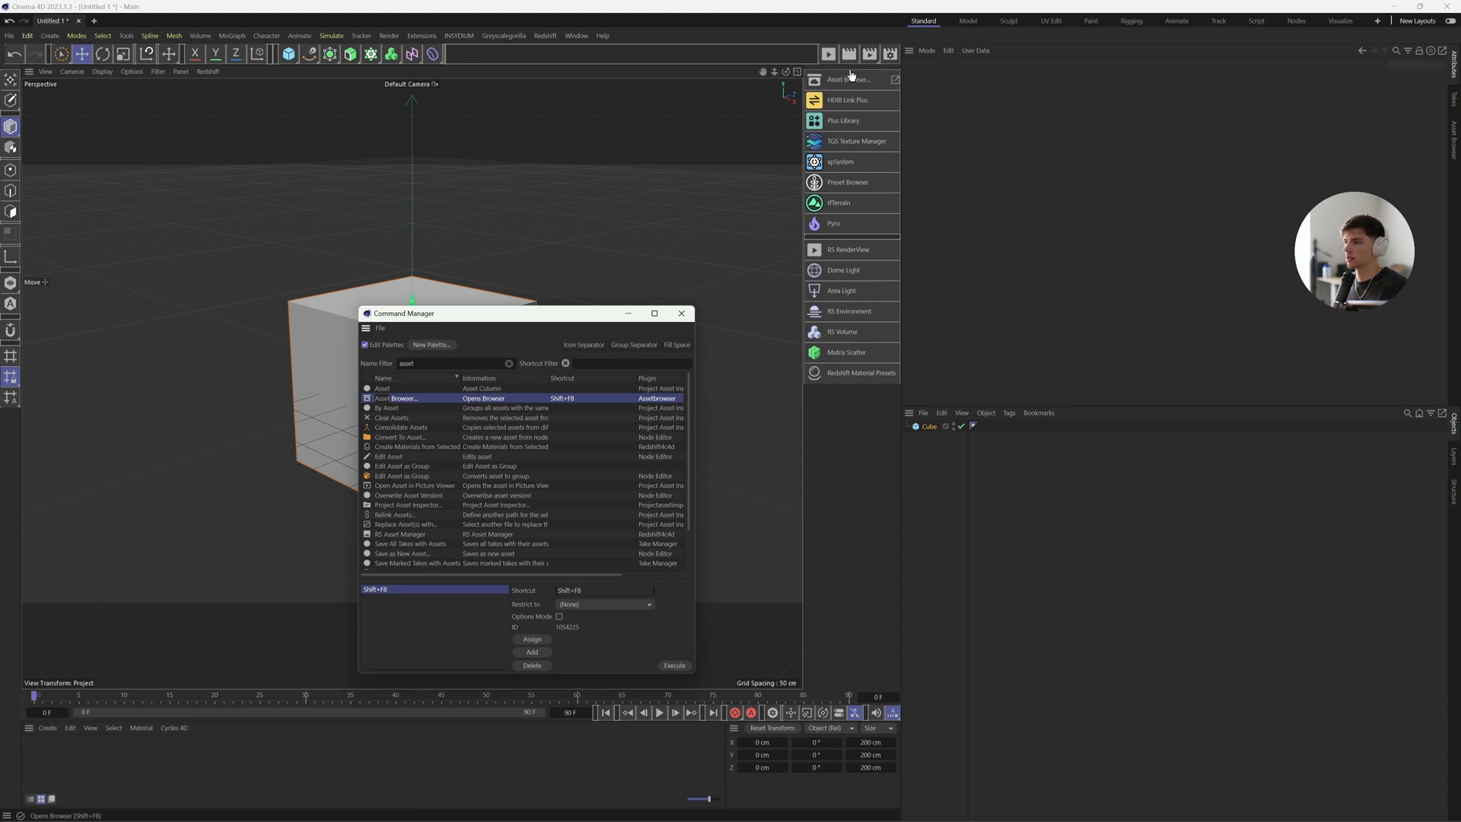
pyautogui.click(681, 313)
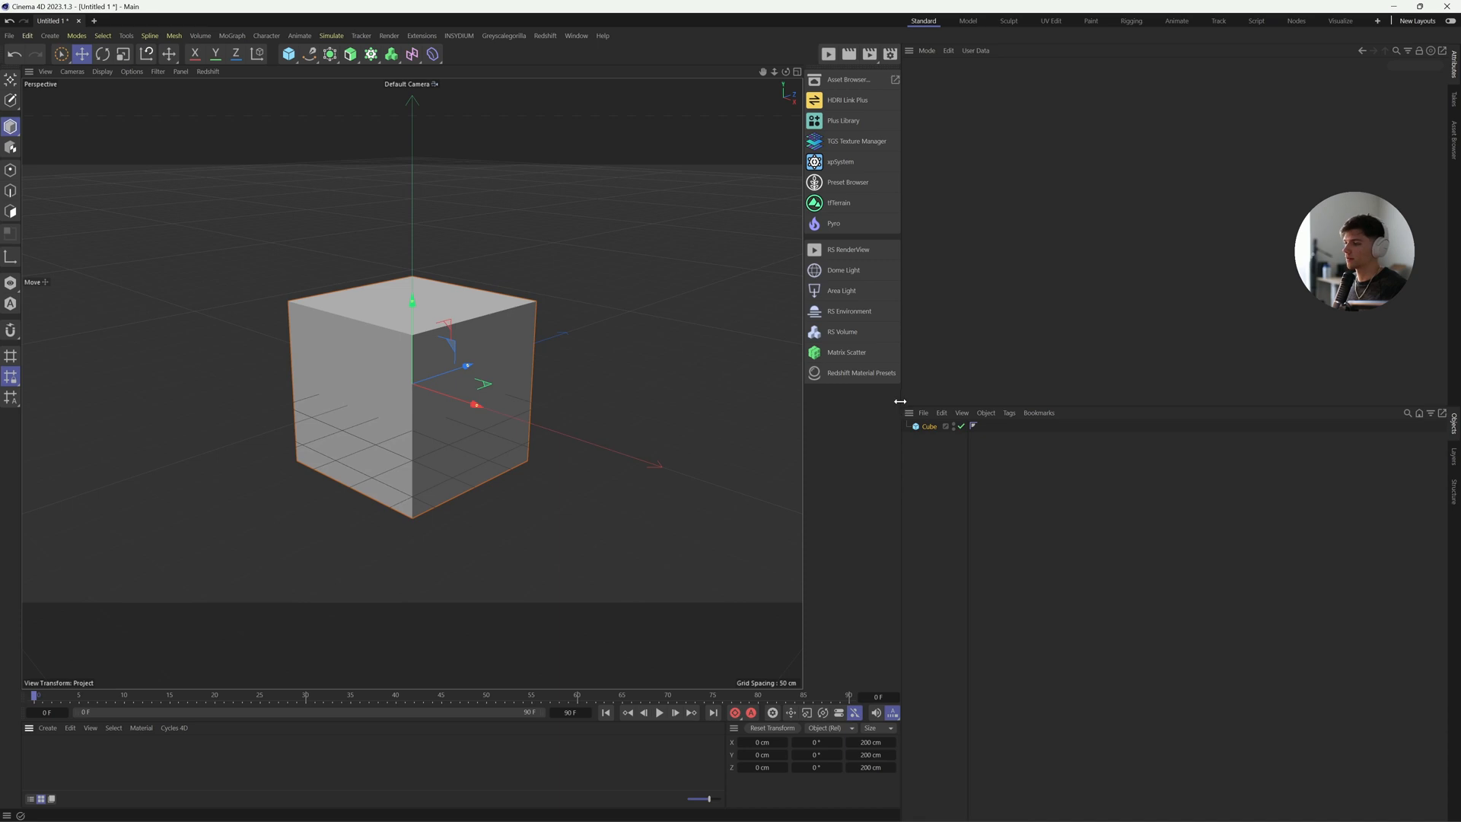
# Narrow the Attribute and Object managers to widen the viewport, and save the arrangement as the startup layout
pyautogui.moveTo(901, 399); pyautogui.dragTo(934, 399)
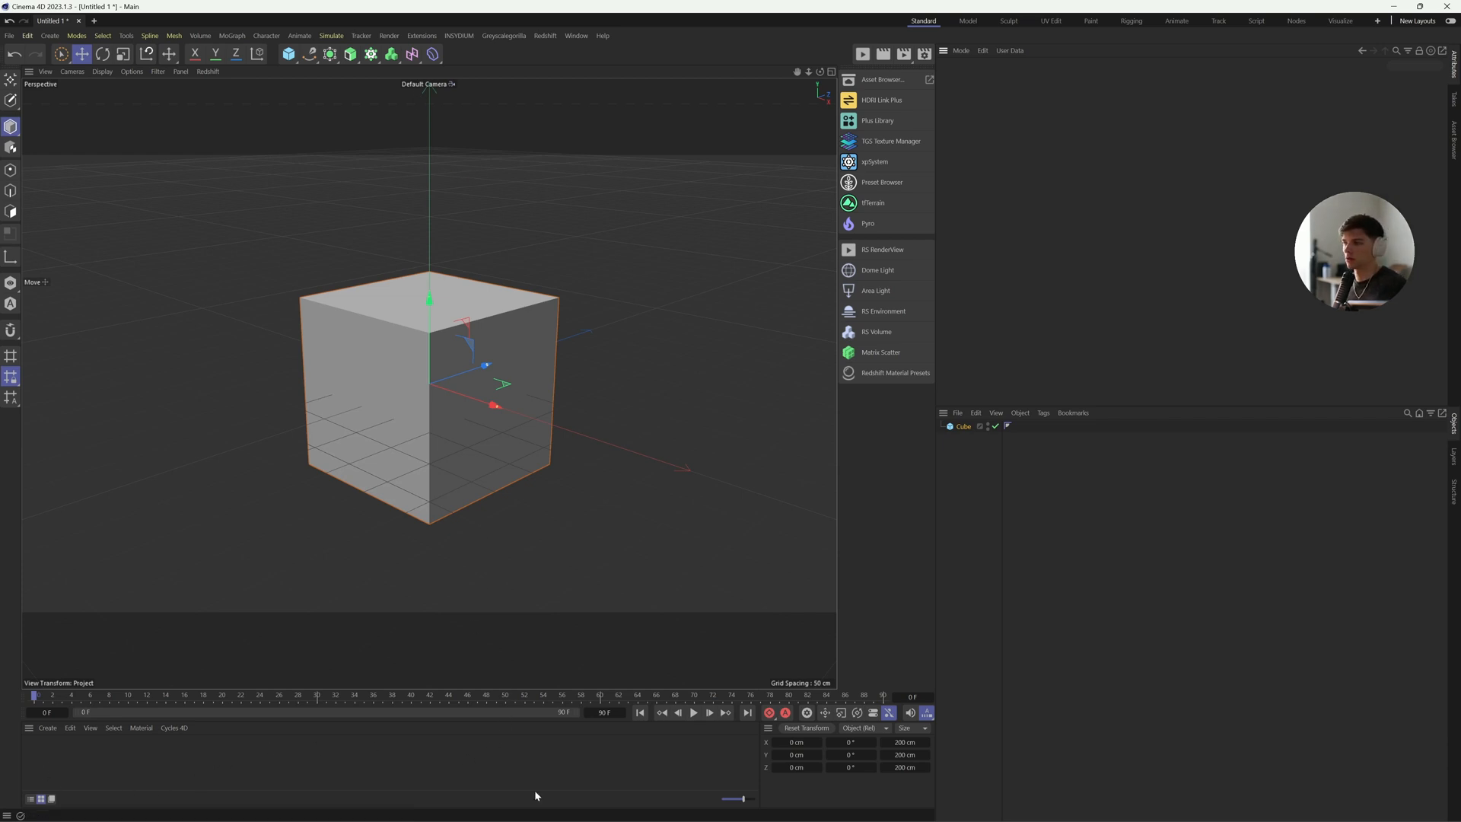
pyautogui.click(695, 272)
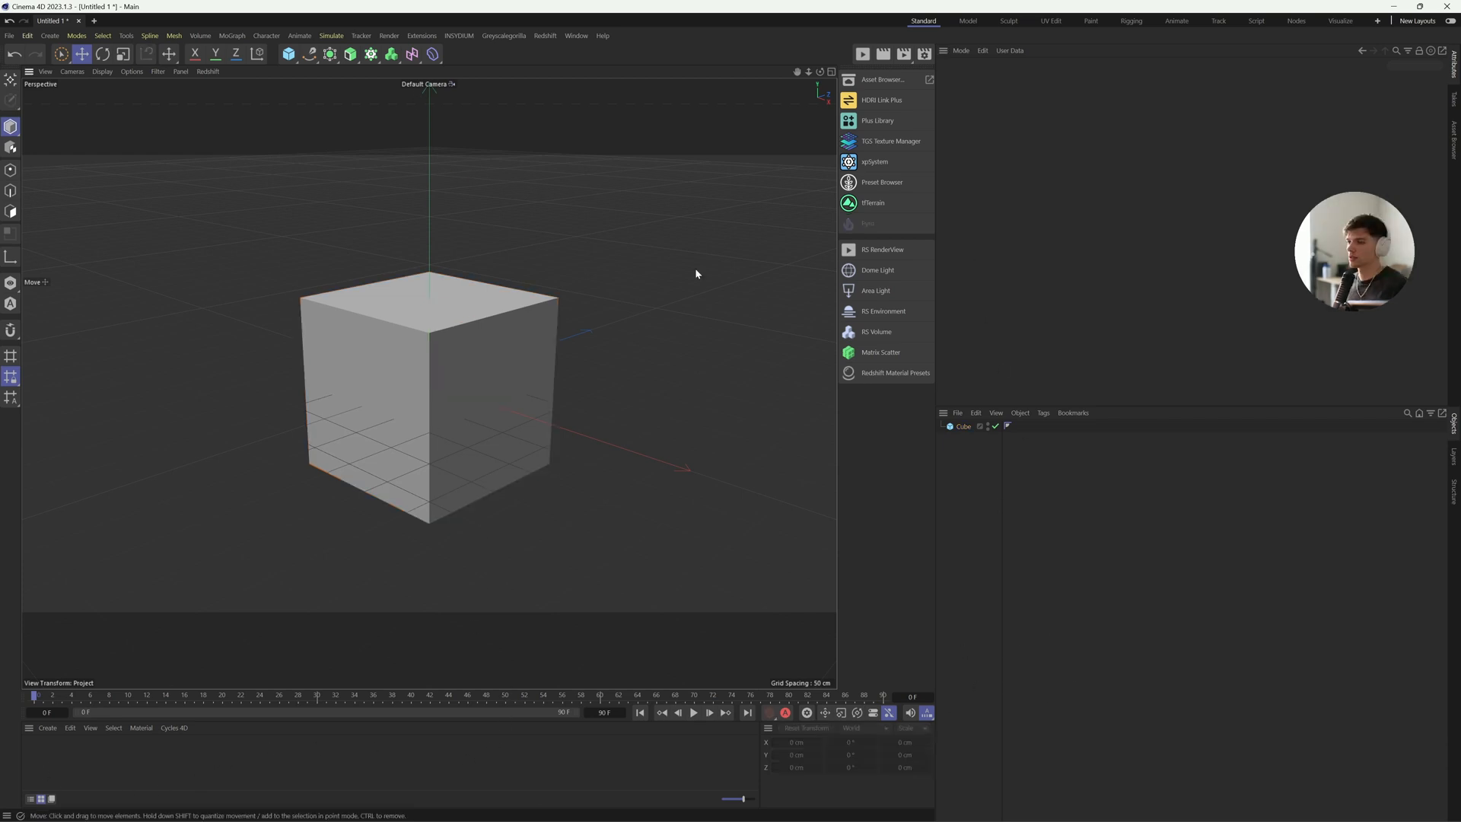
pyautogui.click(576, 35)
pyautogui.moveTo(601, 57)
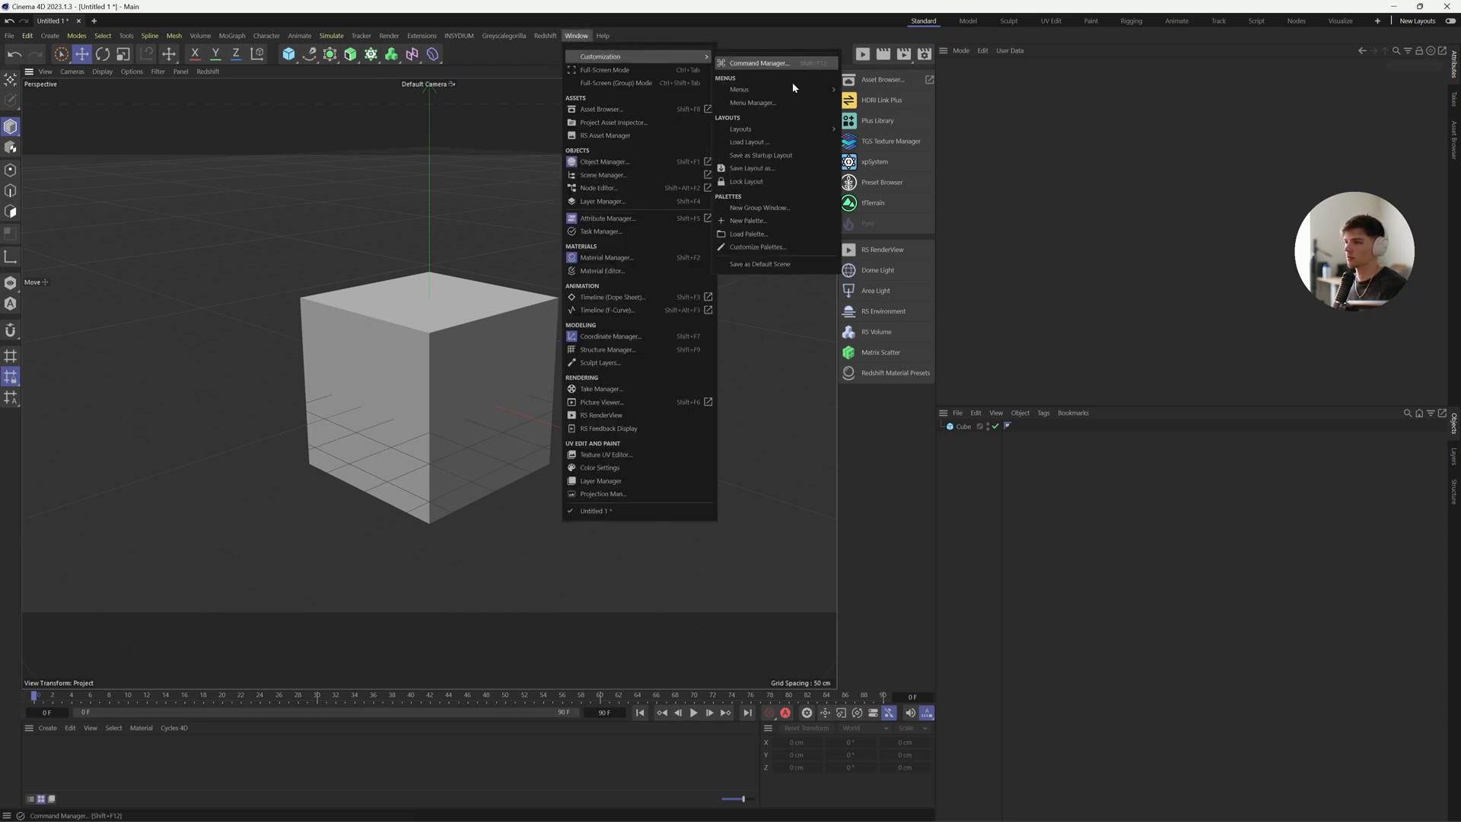
pyautogui.click(776, 156)
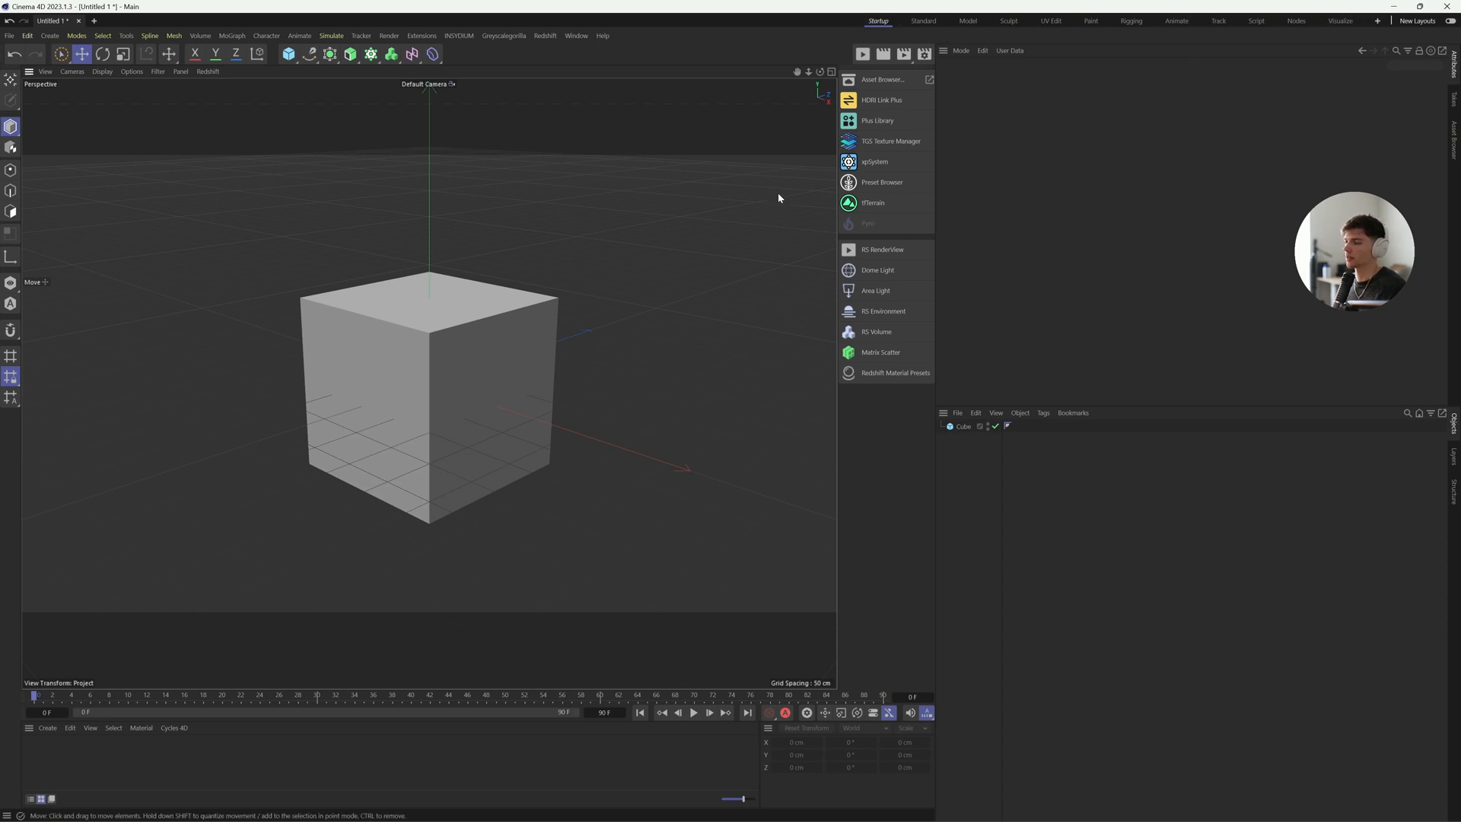
pyautogui.click(1450, 21)
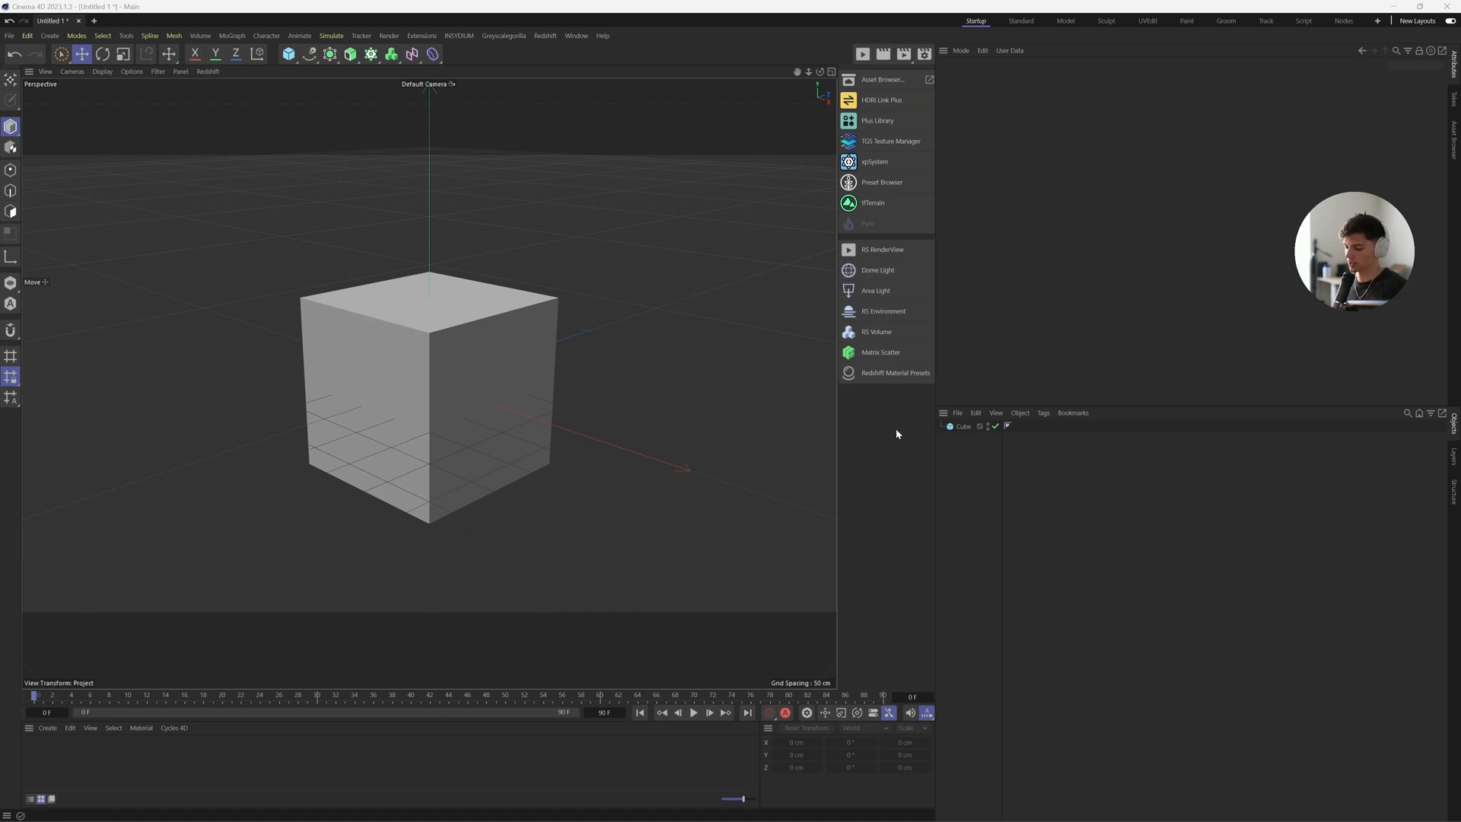
# Set the project frame rate to 24 FPS and both Time Max and Preview Max to 500 F
pyautogui.hotkey('ctrl', 'd')
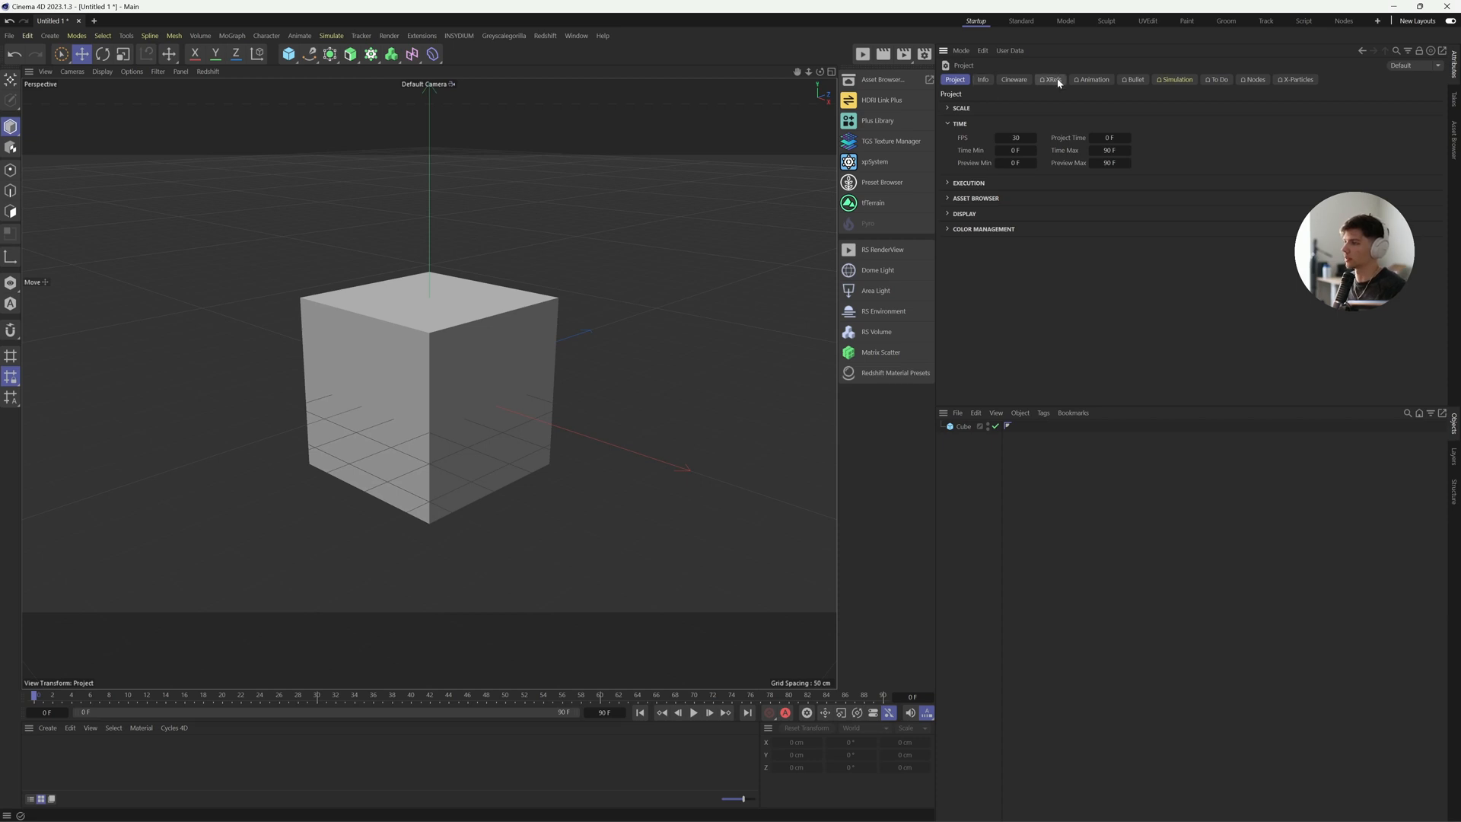
pyautogui.click(1016, 137)
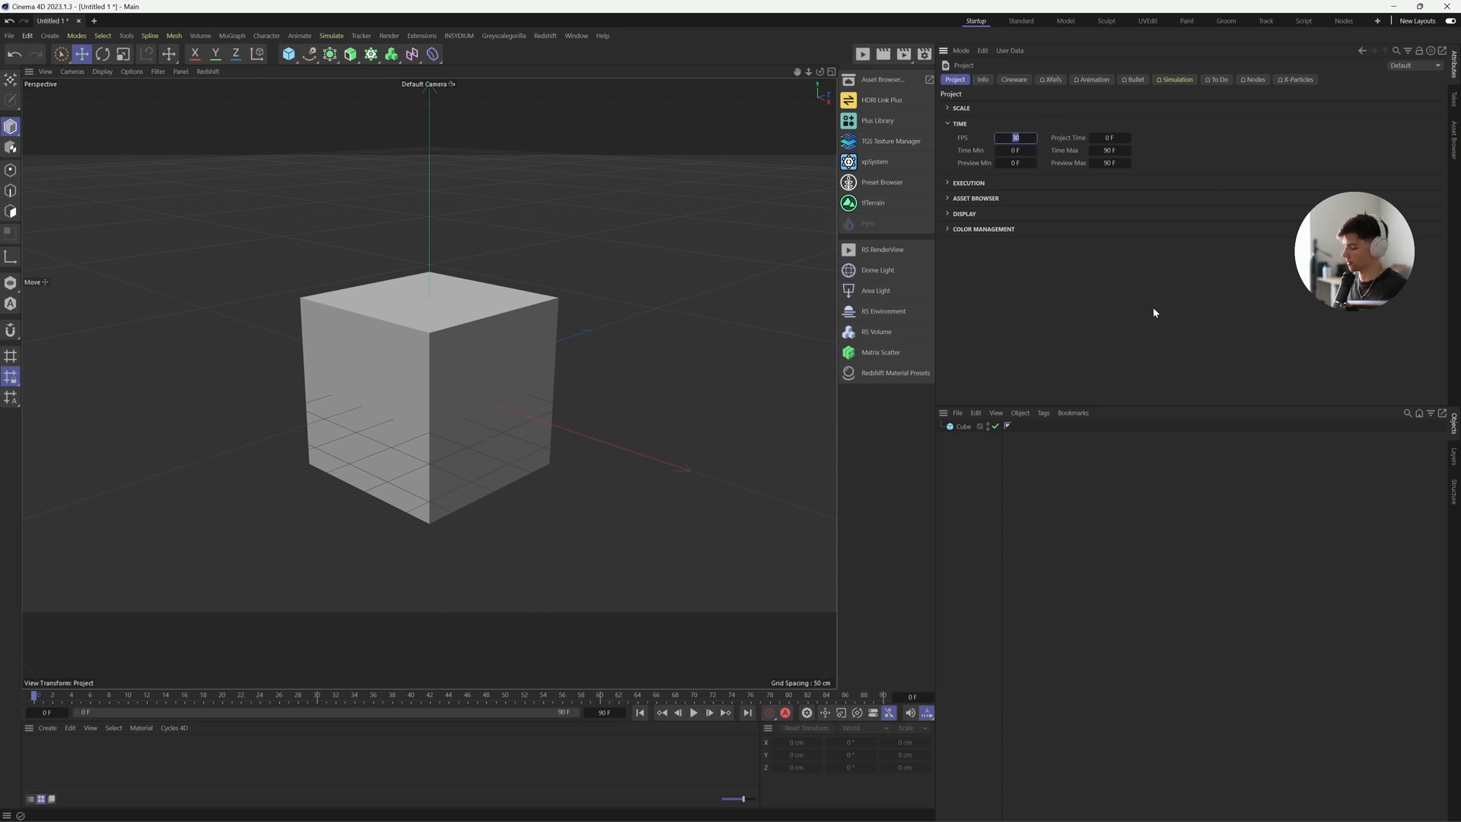
pyautogui.write('24')
pyautogui.press('Return')
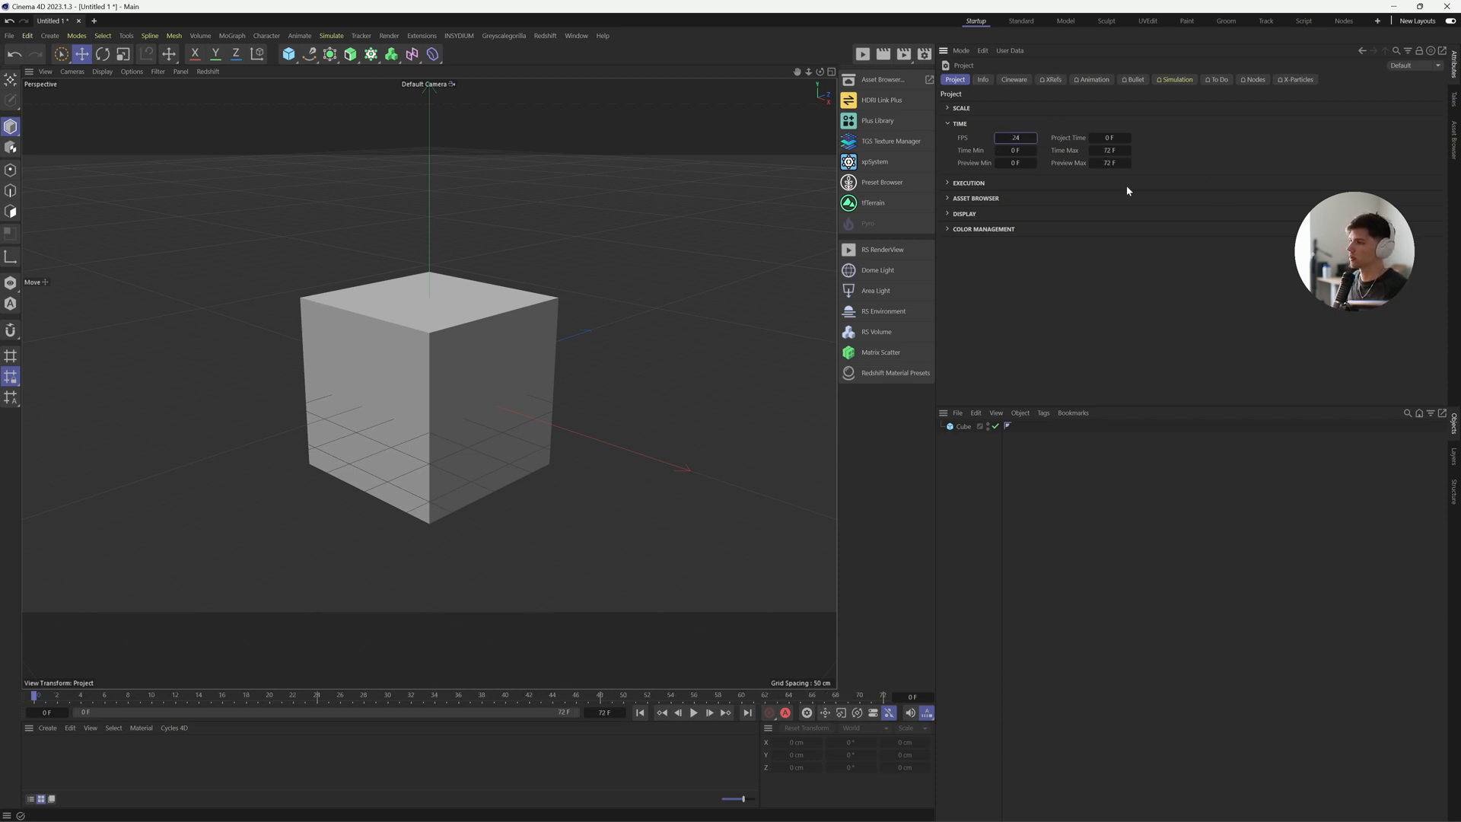
pyautogui.click(1108, 151)
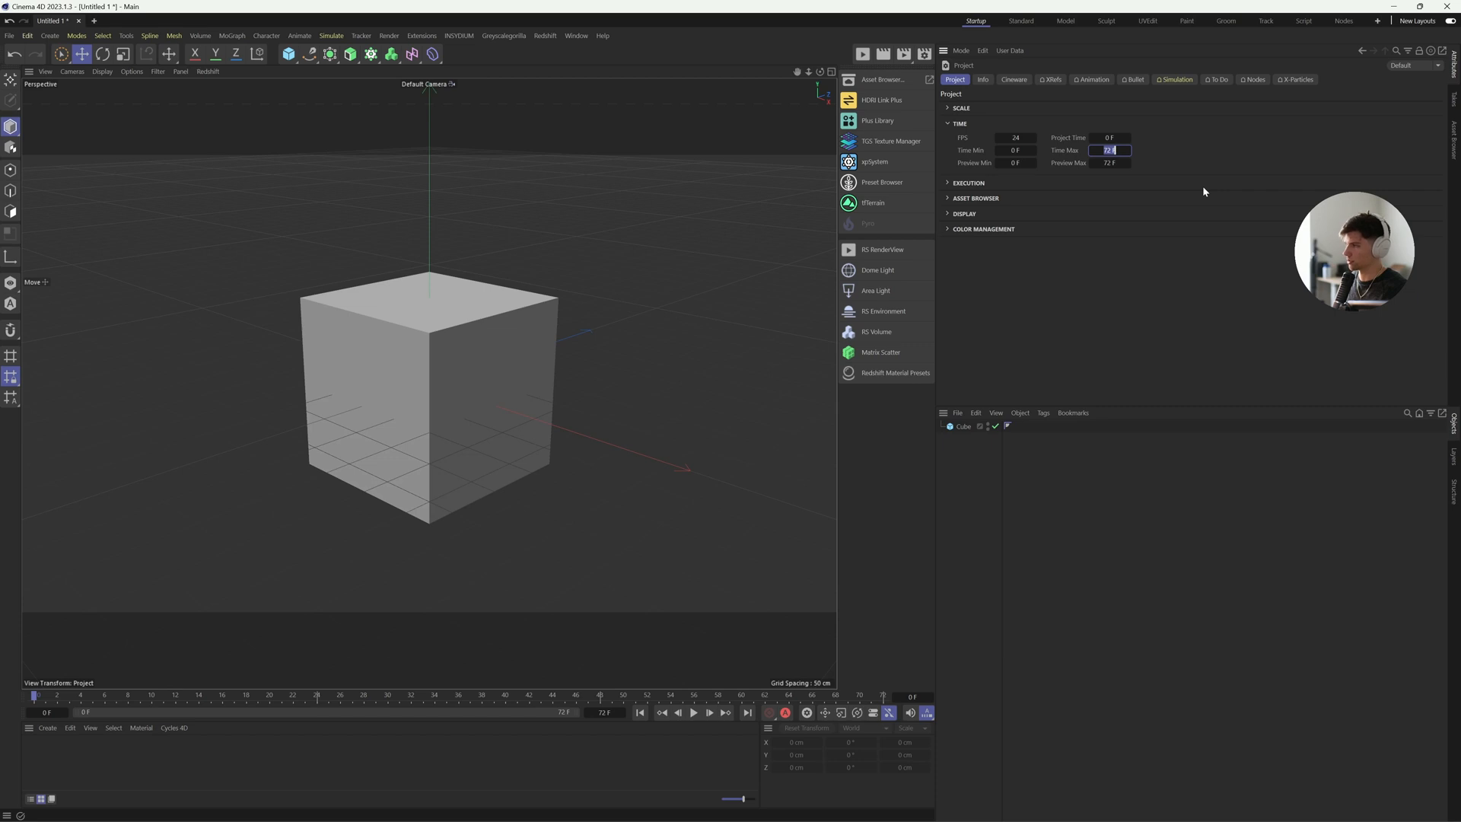
pyautogui.write('500')
pyautogui.press('Return')
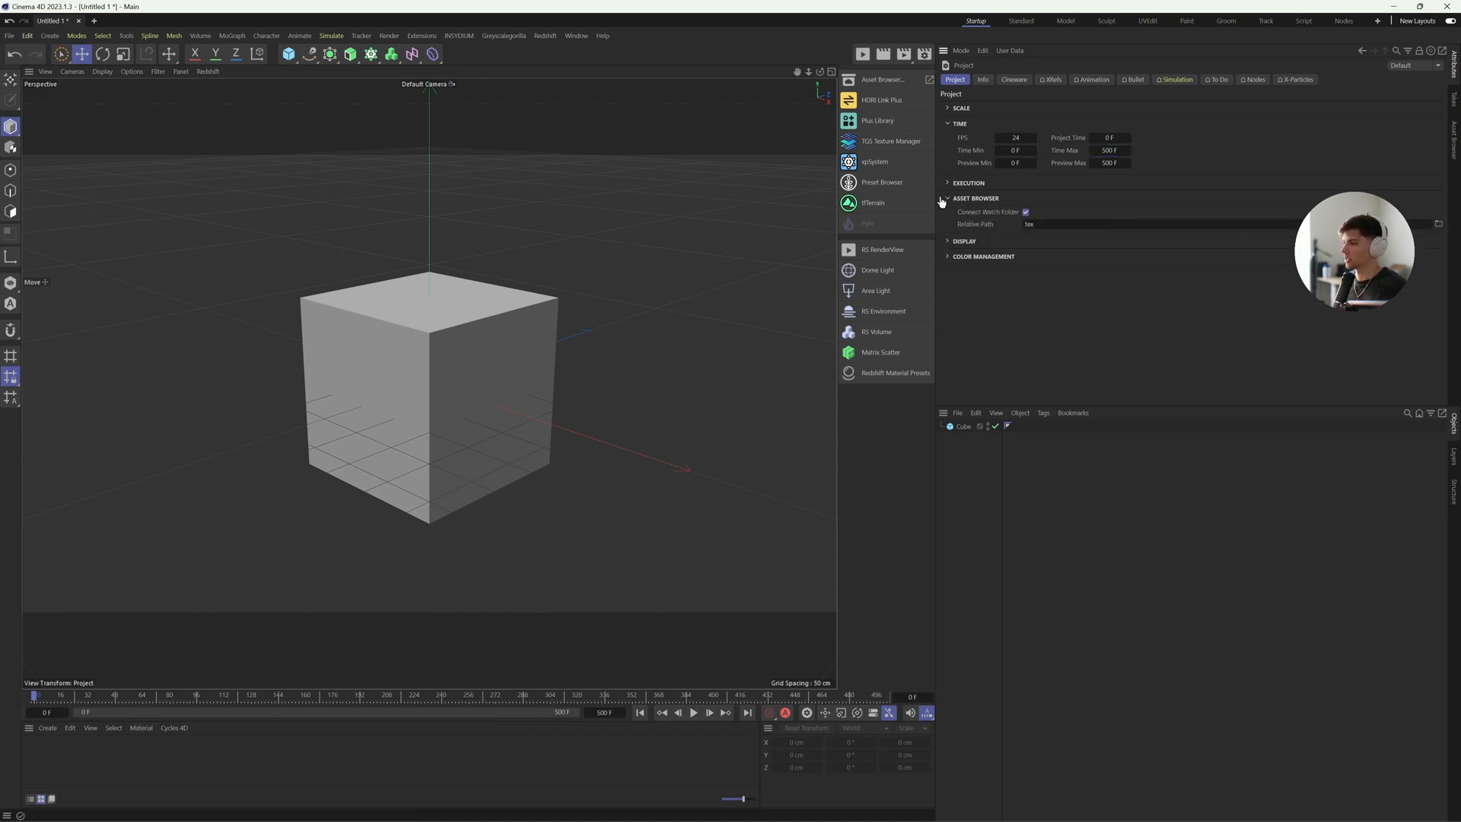
pyautogui.click(323, 214)
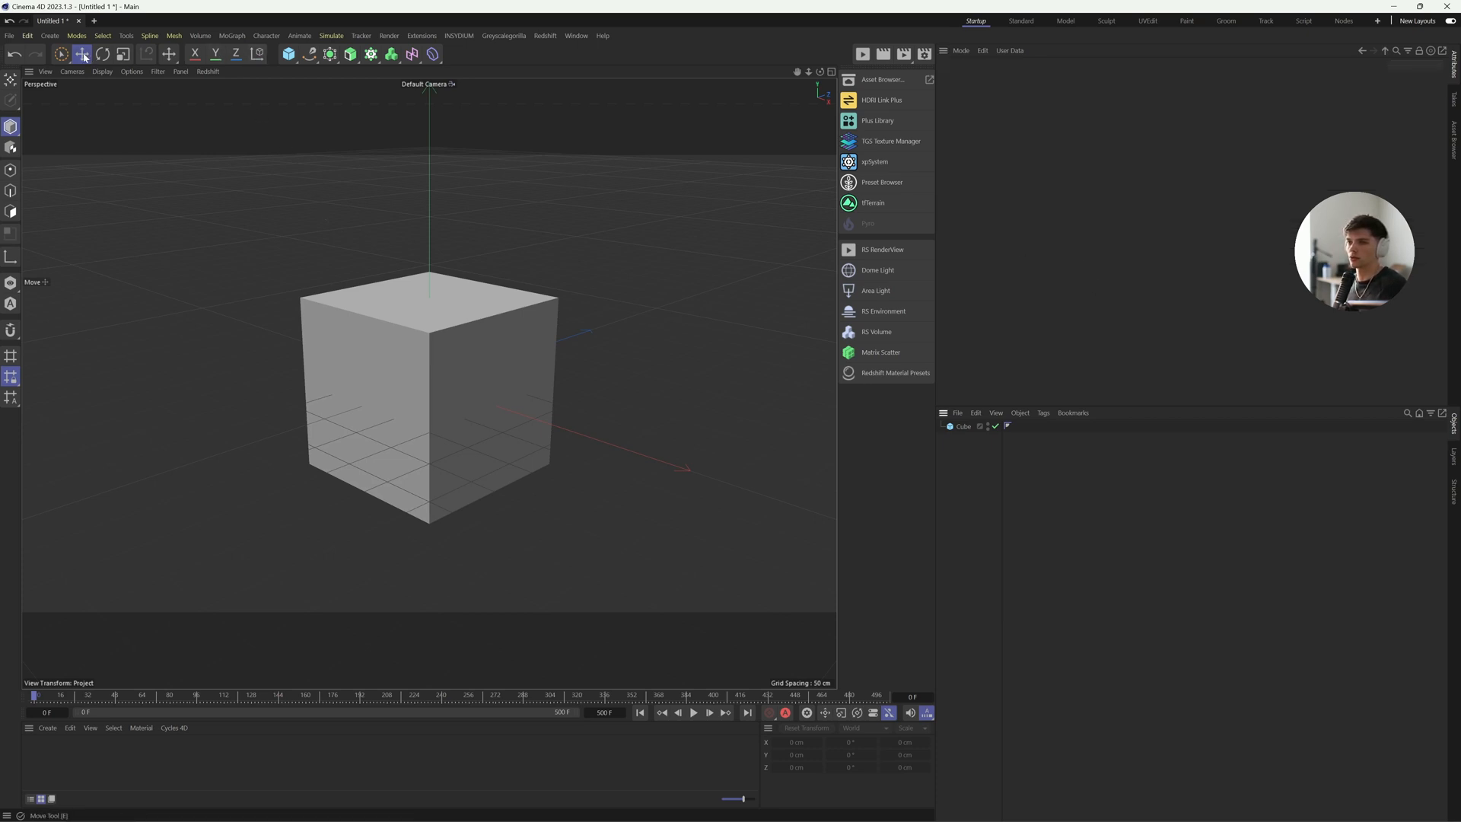
# Add two Null objects to the scene
pyautogui.click(288, 54)
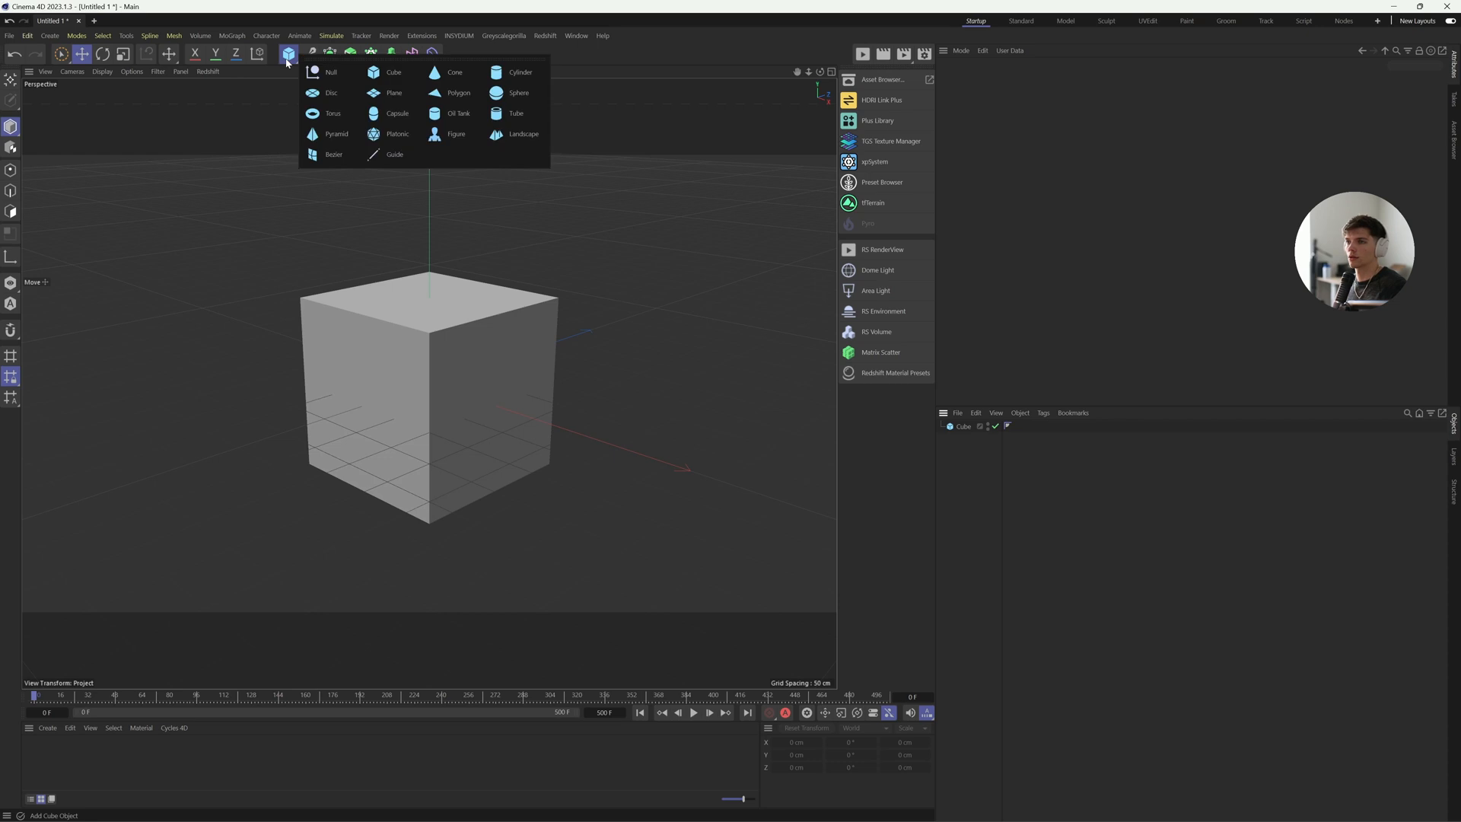
pyautogui.click(327, 73)
pyautogui.click(288, 55)
pyautogui.click(327, 74)
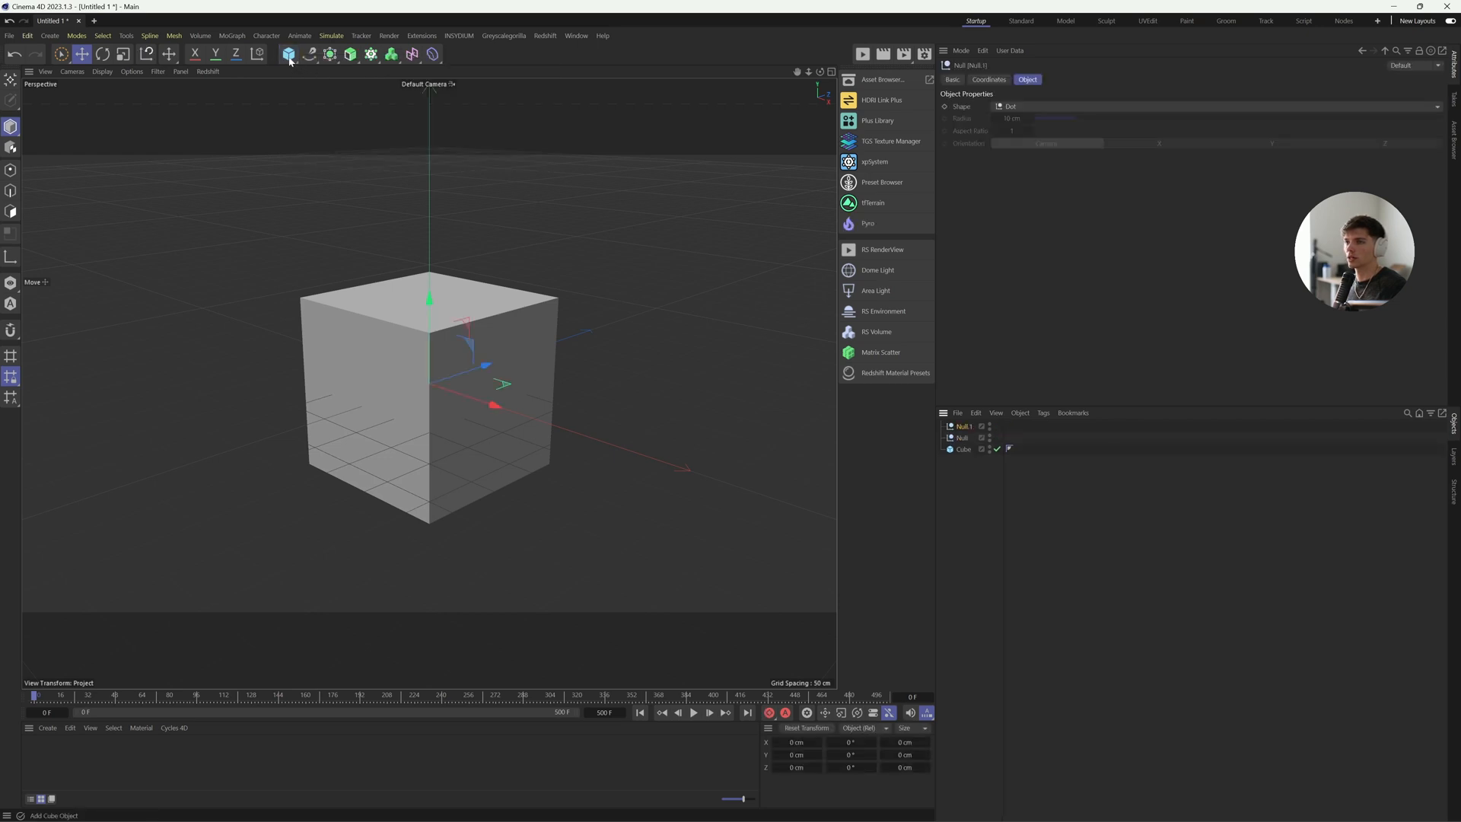
# Add a third Null object and rename the original Null, just above the Cube, as CAMERAS
pyautogui.click(288, 55)
pyautogui.click(330, 74)
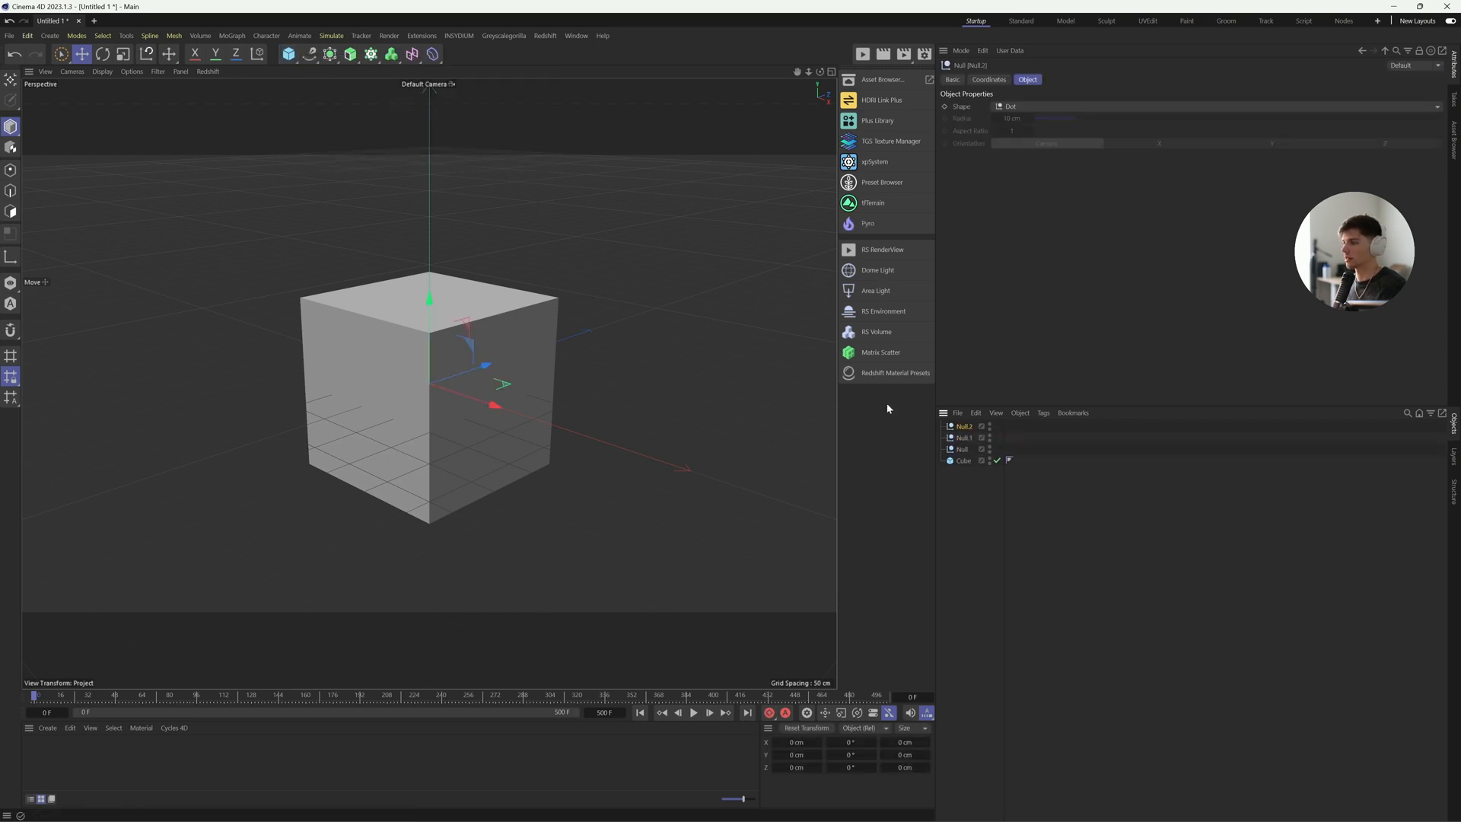
pyautogui.click(987, 538)
pyautogui.click(962, 449)
pyautogui.doubleClick(963, 449)
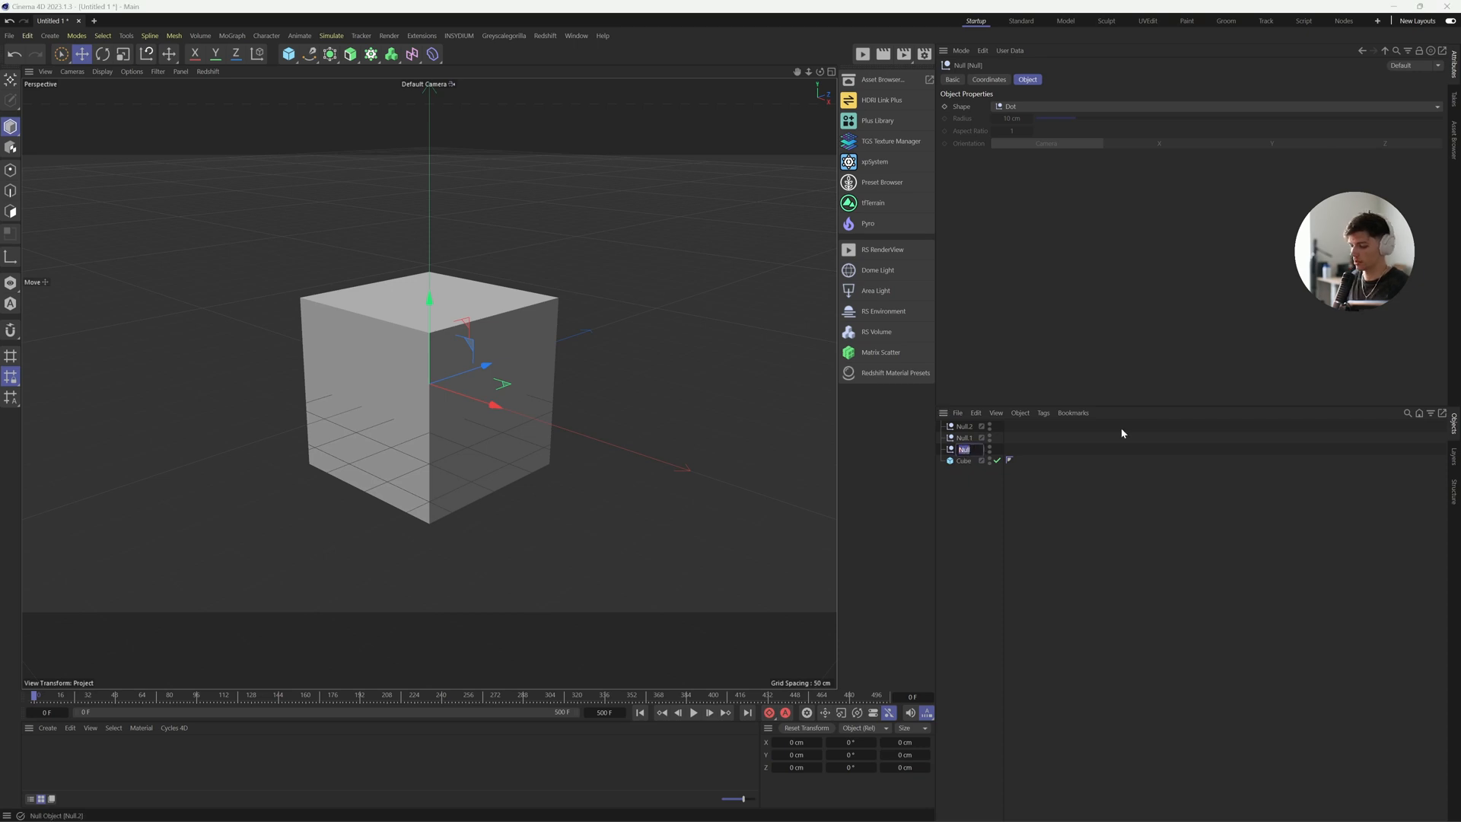
pyautogui.write('CAMERAS')
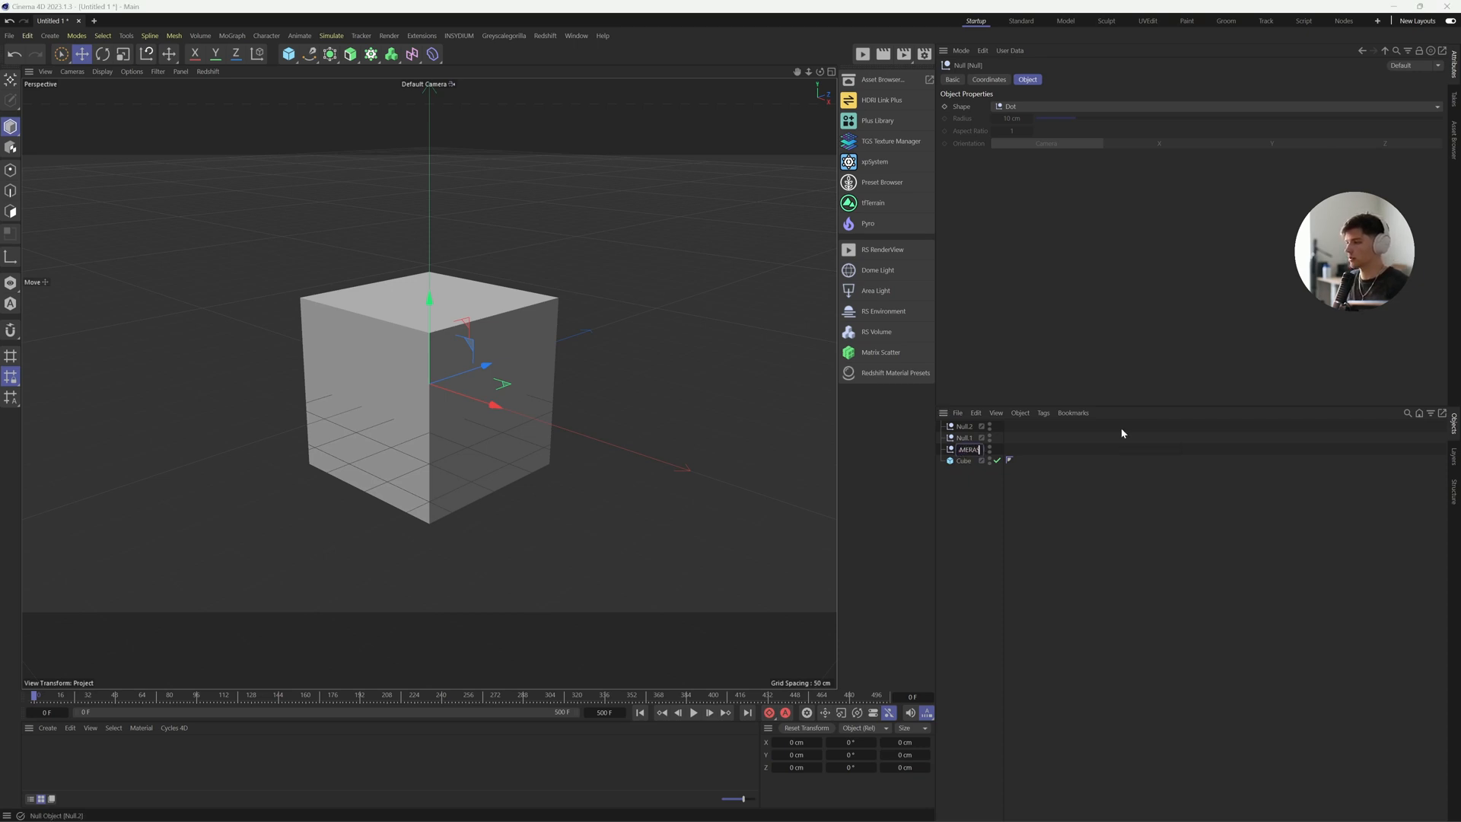
pyautogui.press('Return')
# Rename Null.1 as LIGHTING and Null.2 as SCENE
pyautogui.doubleClick(964, 438)
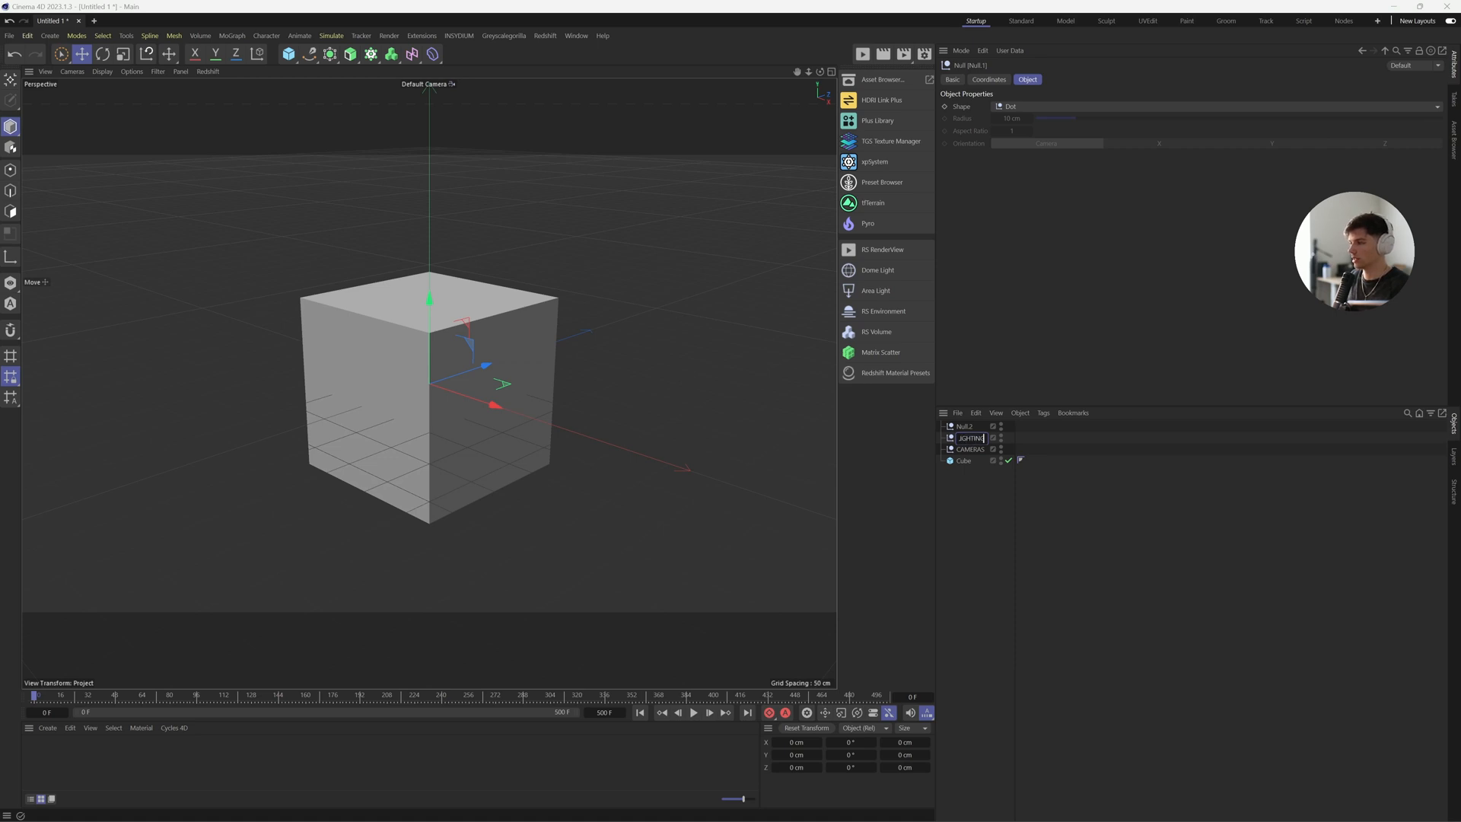
pyautogui.press('Return')
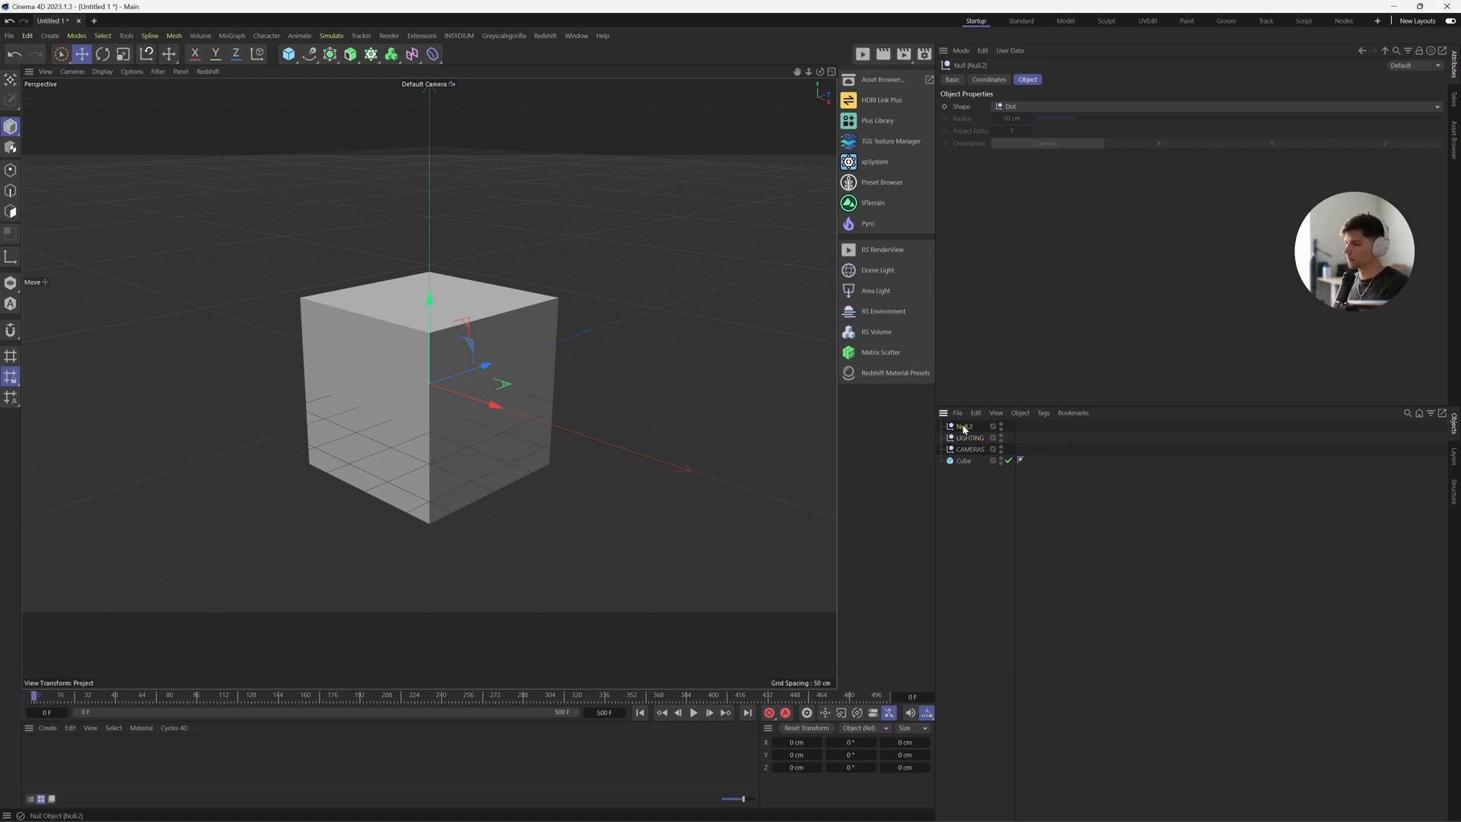
pyautogui.doubleClick(964, 427)
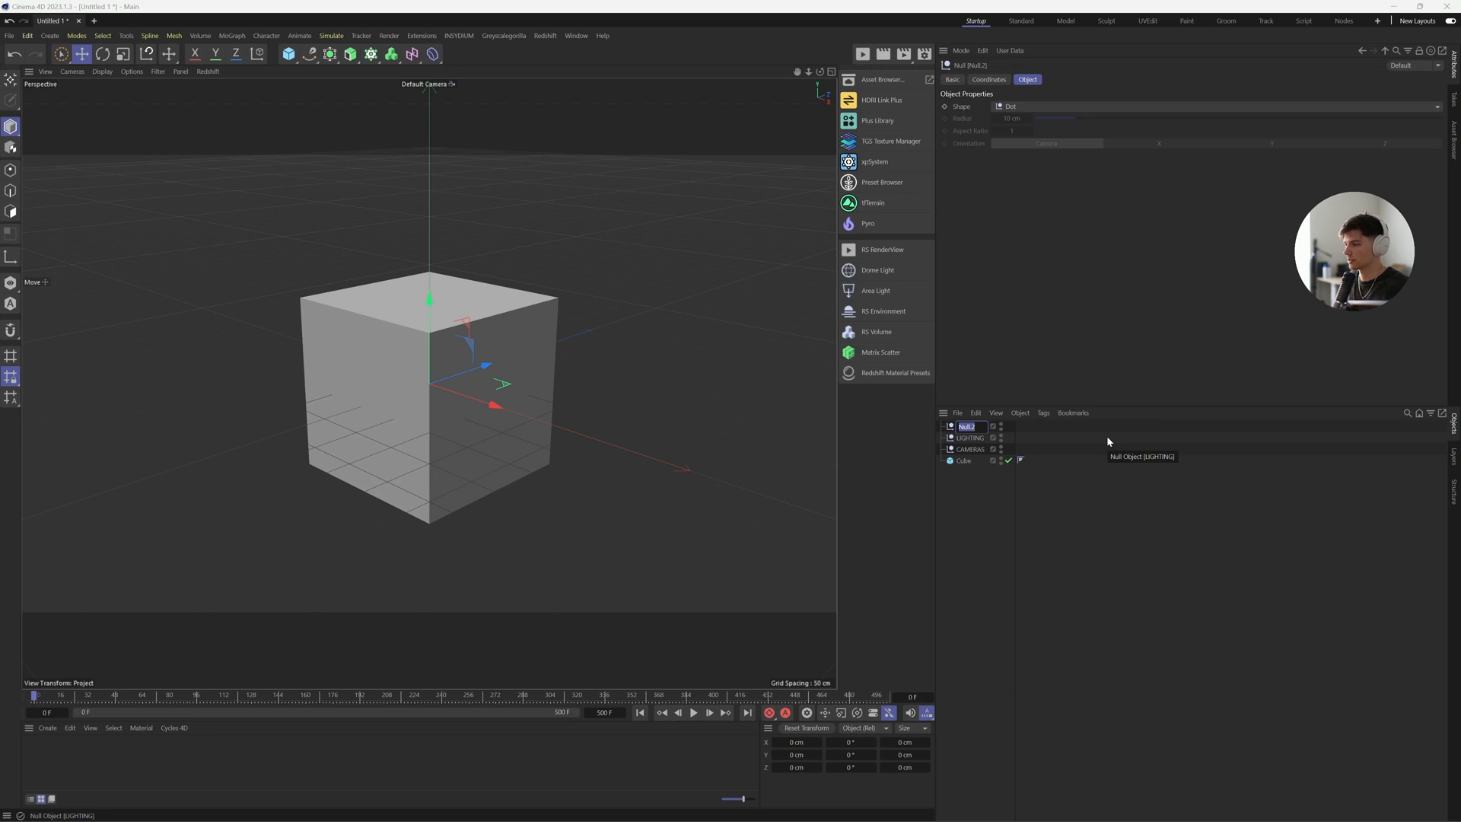
pyautogui.write('SCENE')
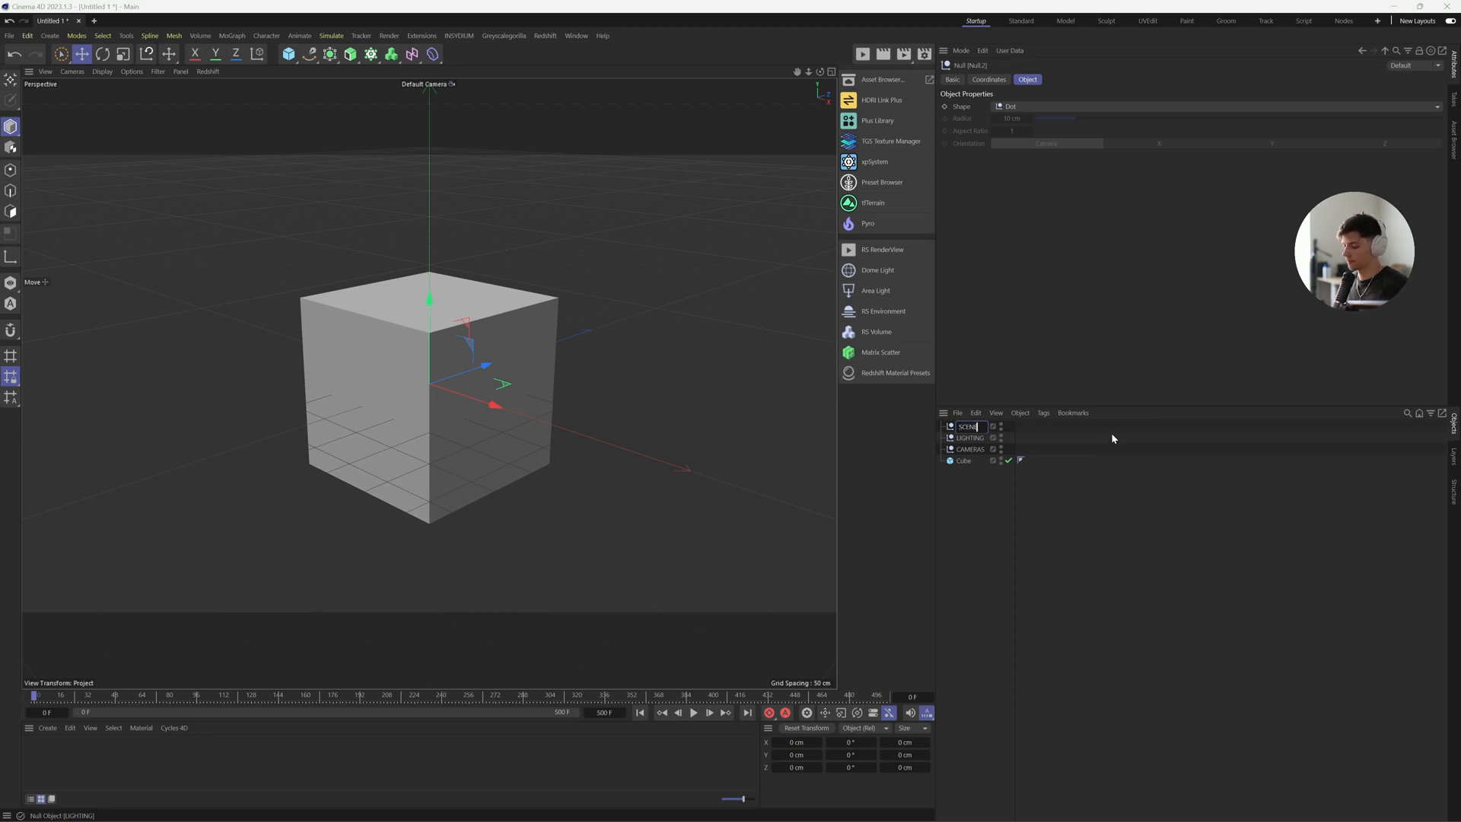
pyautogui.press('Return')
pyautogui.click(990, 517)
# Apply the closed folder icon preset to the SCENE, LIGHTING and CAMERAS nulls together
pyautogui.keyDown('shift'); pyautogui.click(960, 450); pyautogui.keyUp('shift')
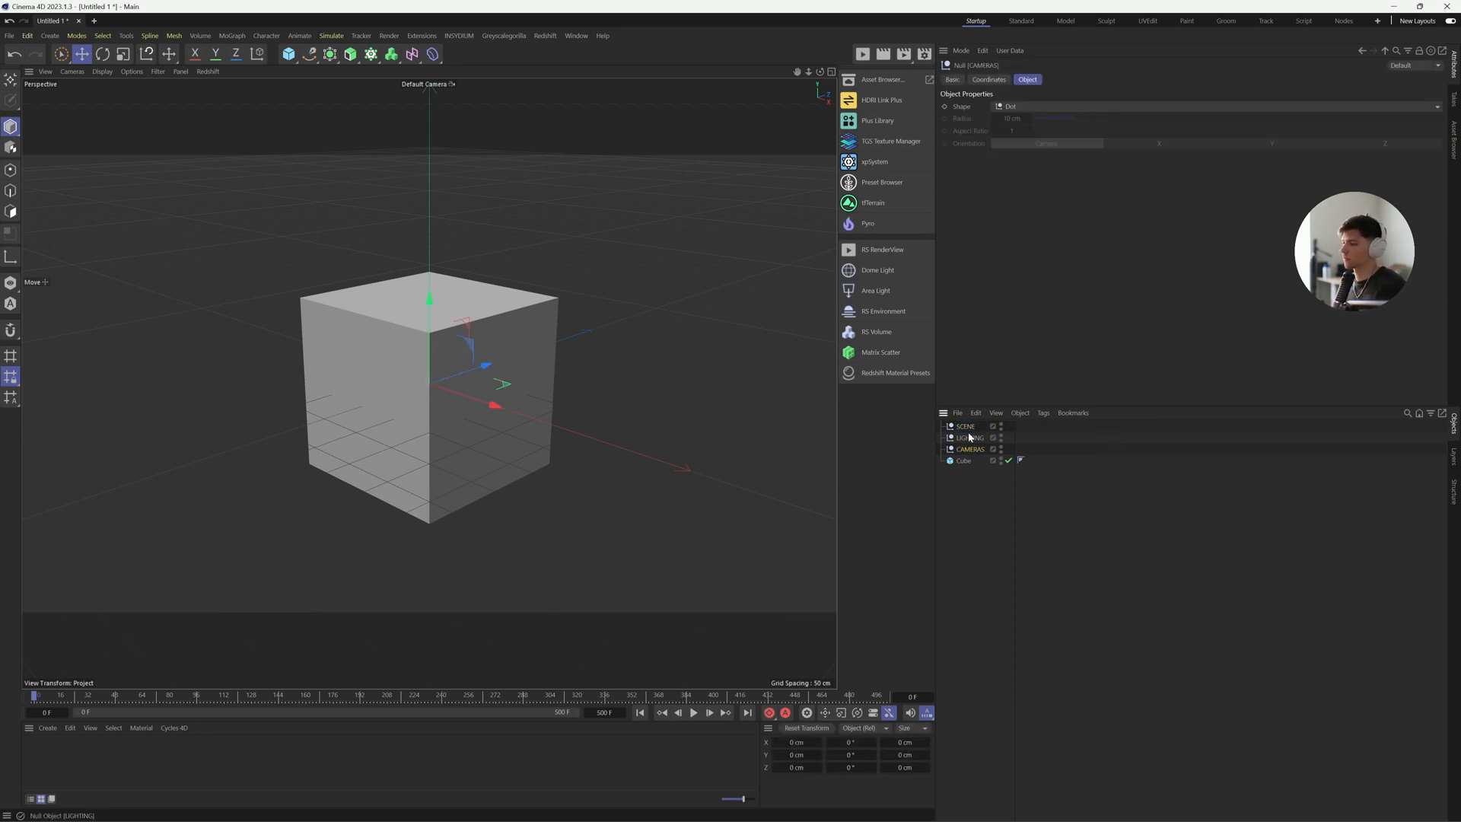
pyautogui.click(952, 79)
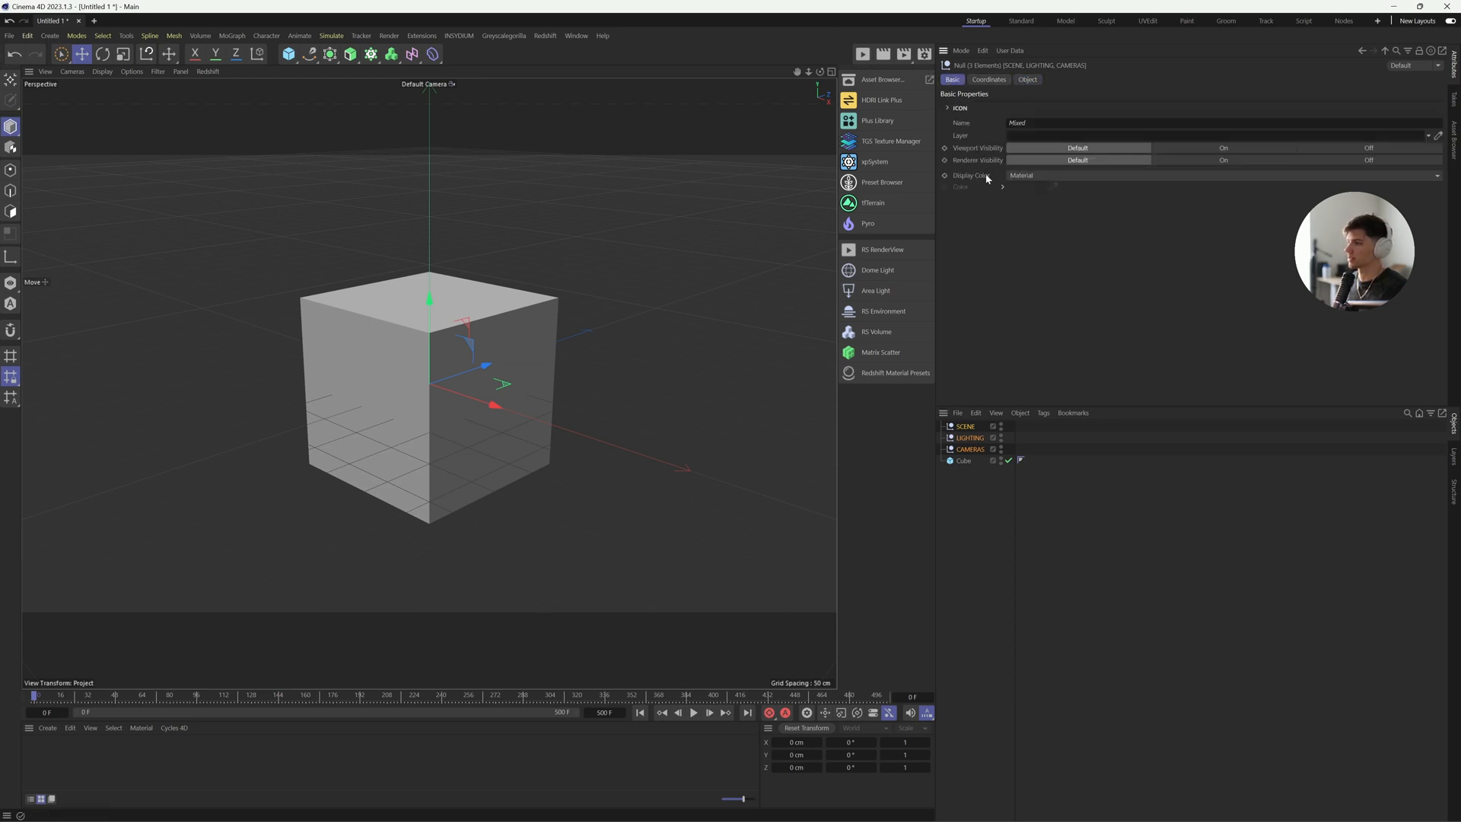
pyautogui.click(956, 112)
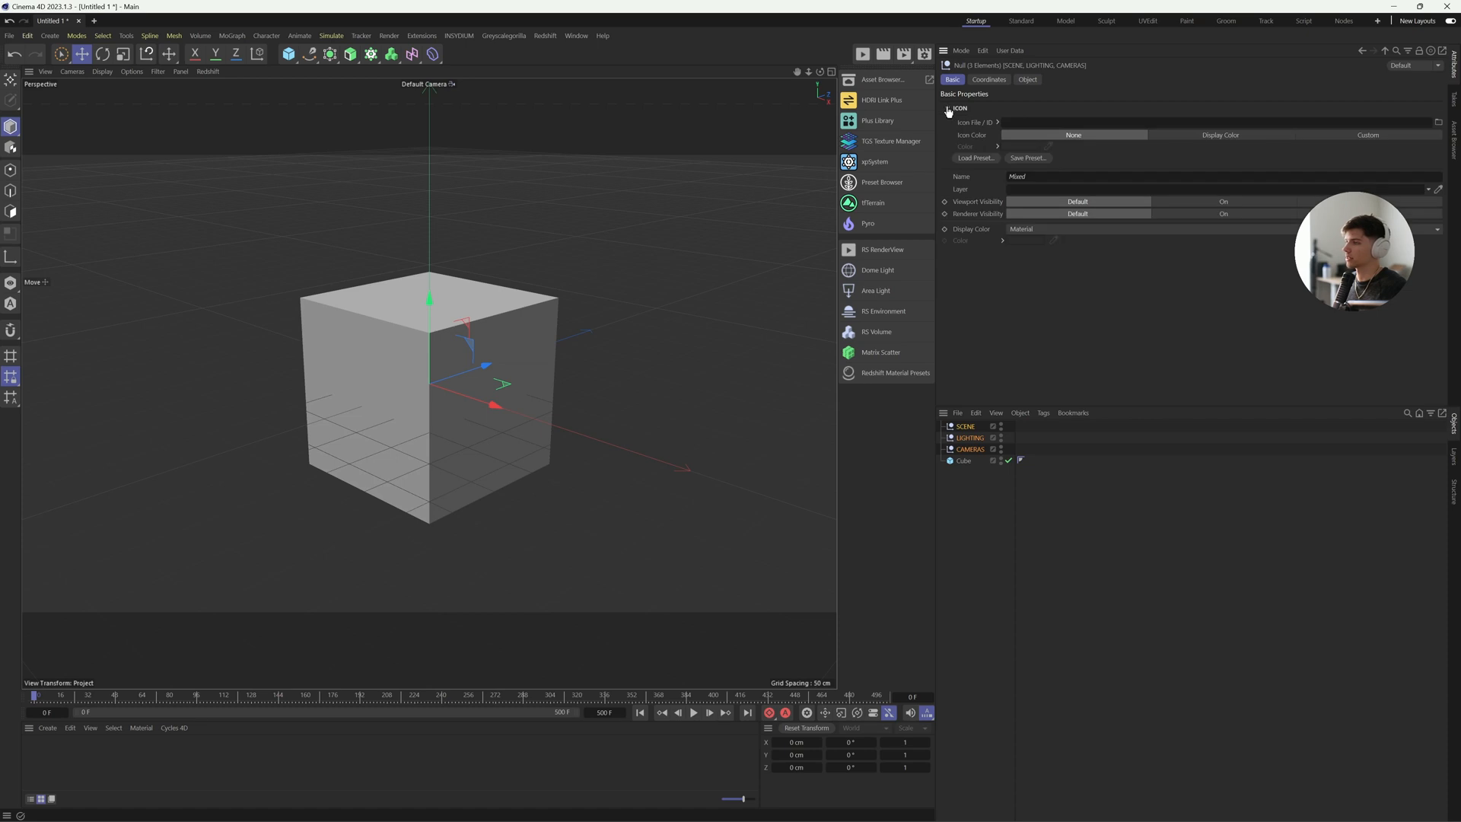
pyautogui.click(974, 159)
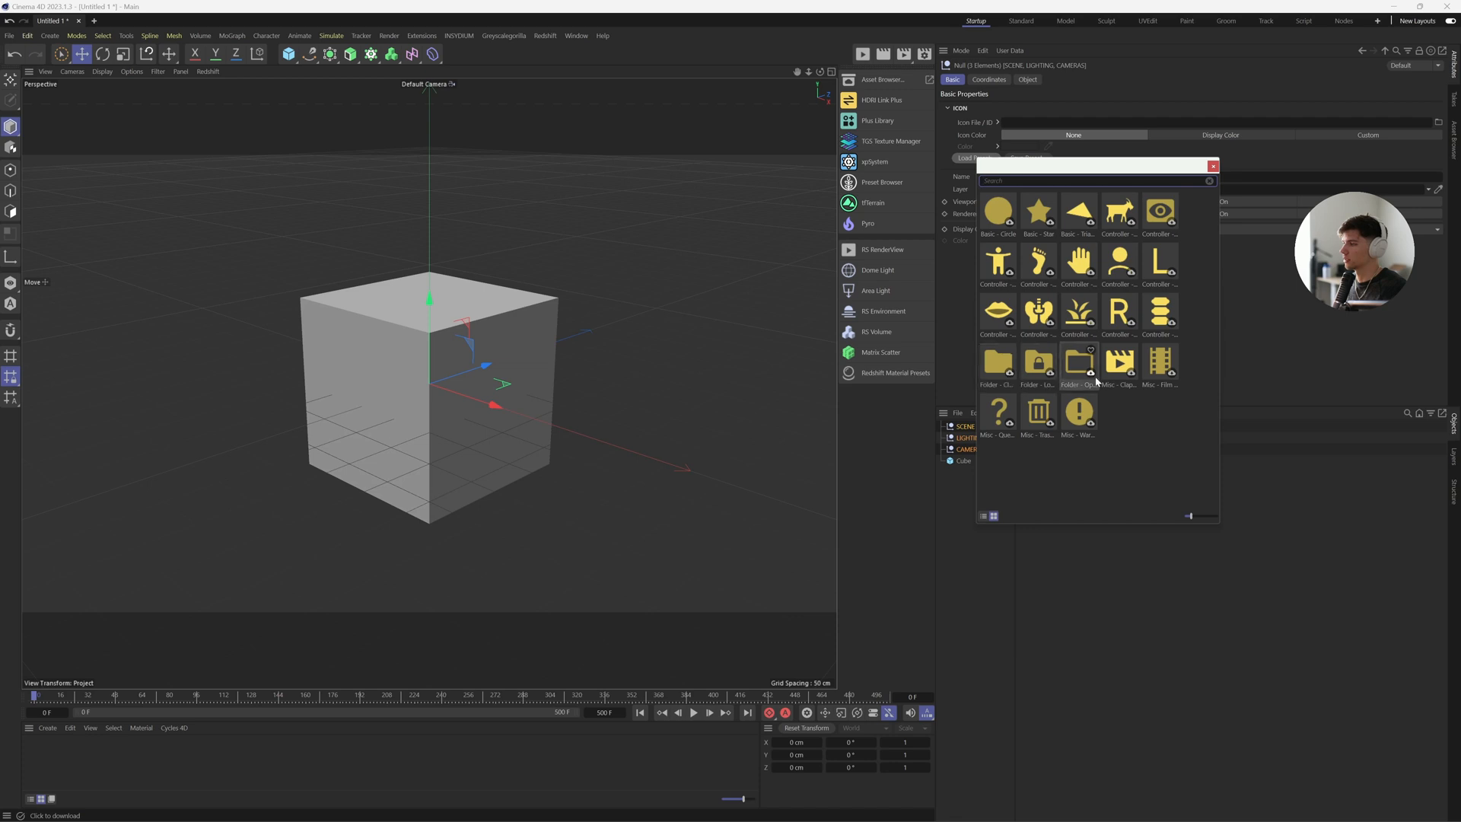
pyautogui.click(1000, 365)
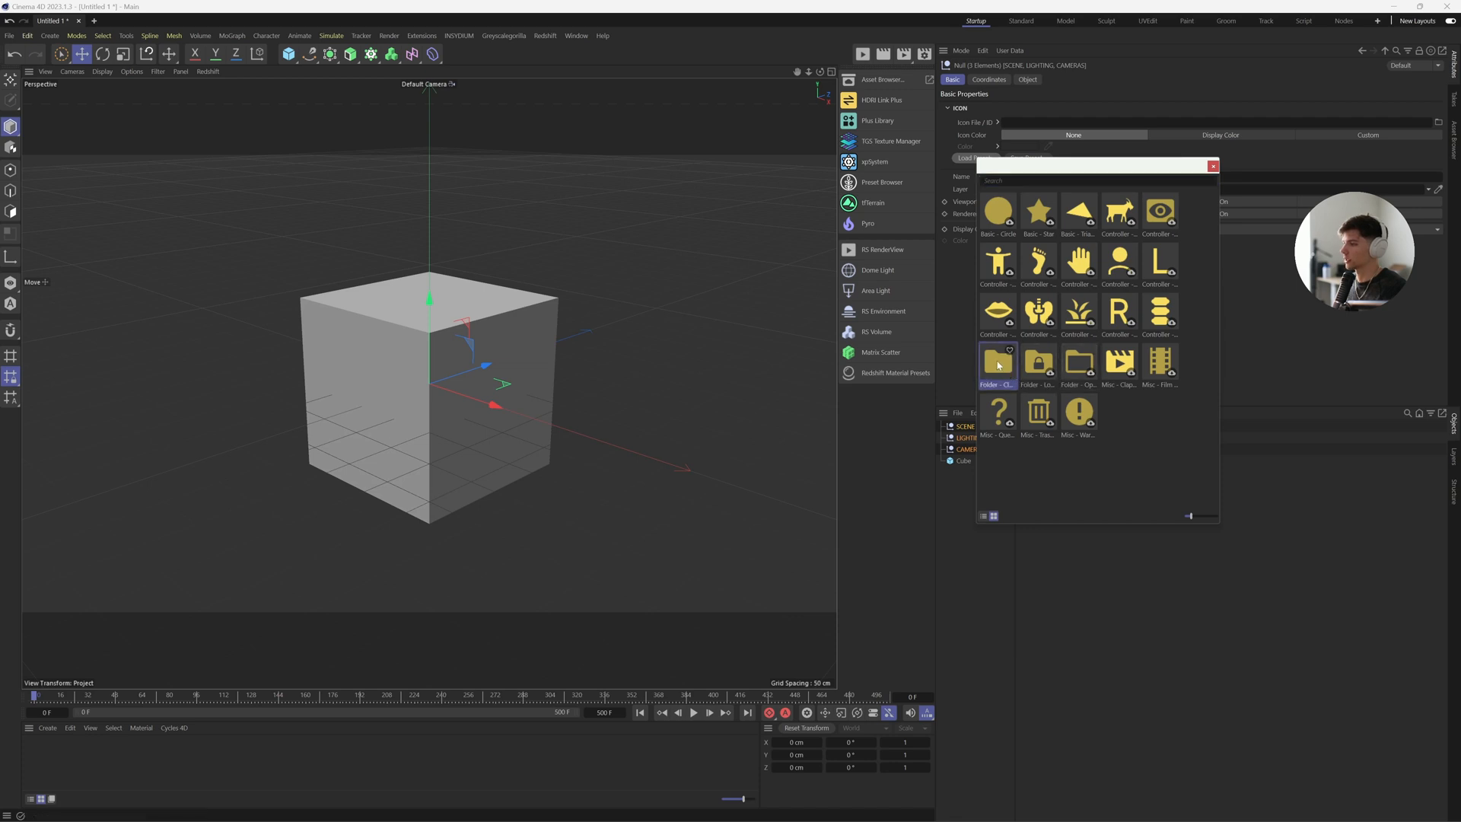
pyautogui.doubleClick(998, 373)
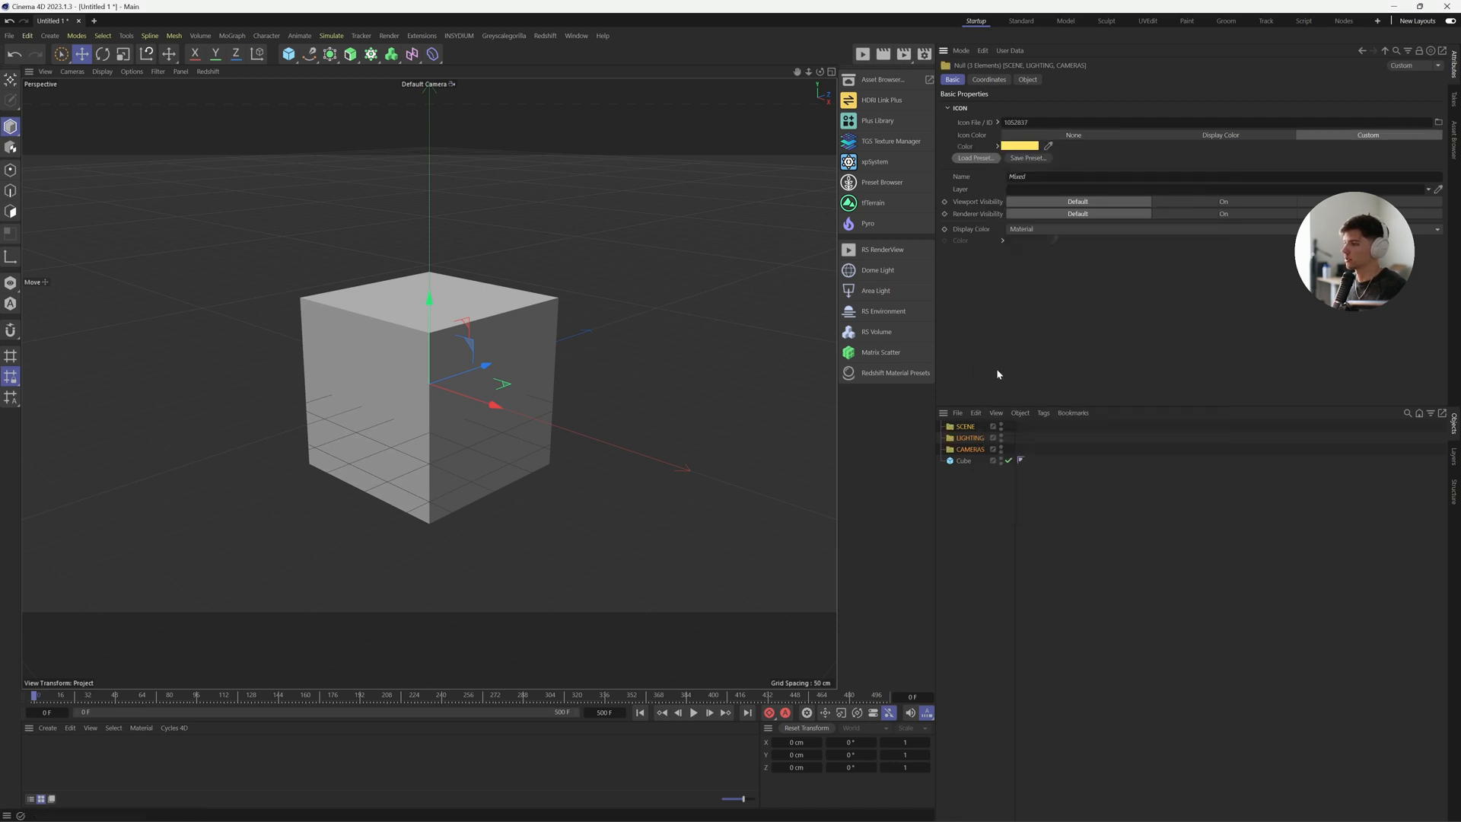
# Set the custom icon color of the SCENE null to green
pyautogui.click(960, 438)
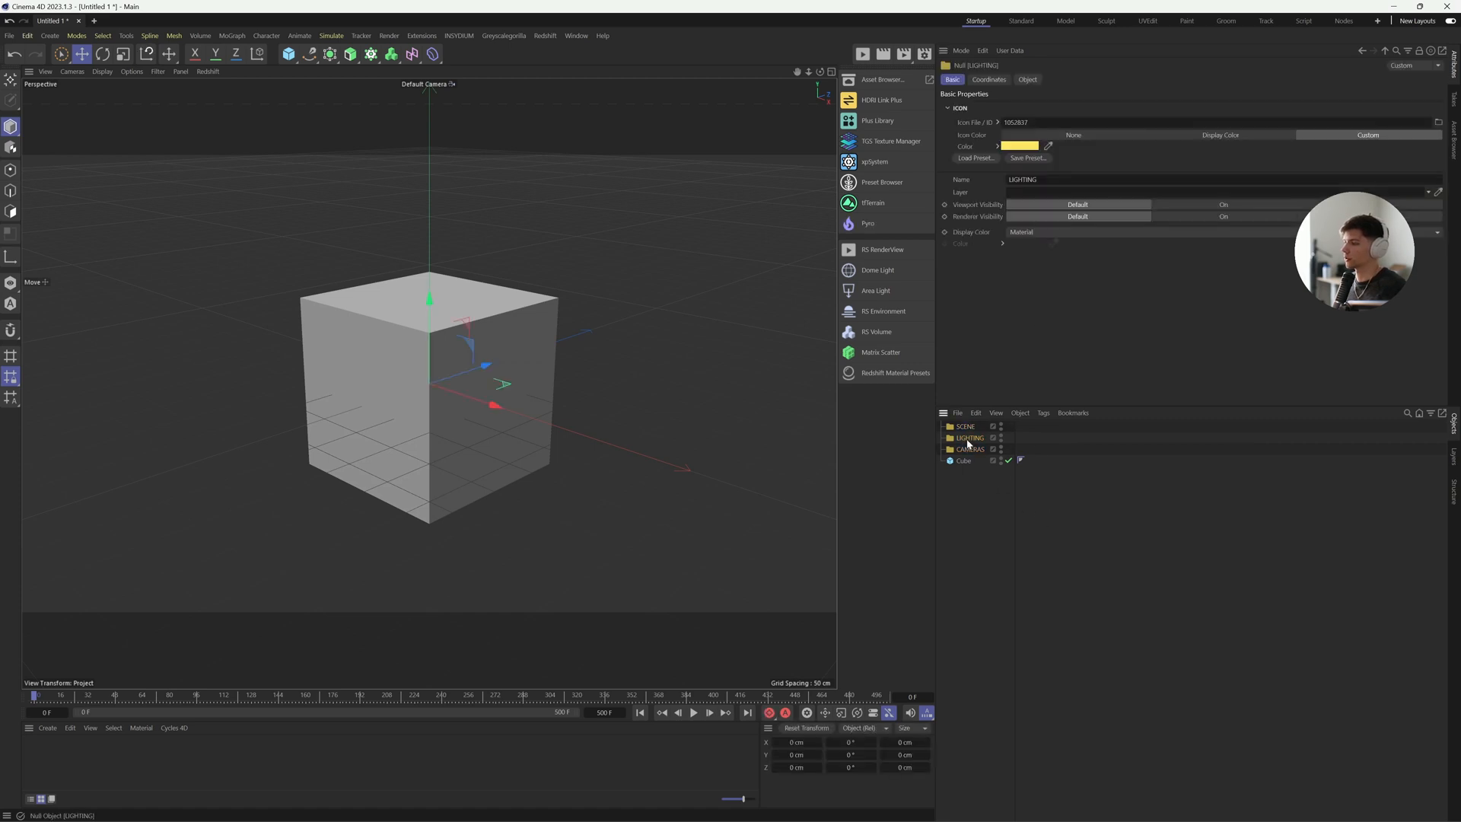
pyautogui.click(963, 427)
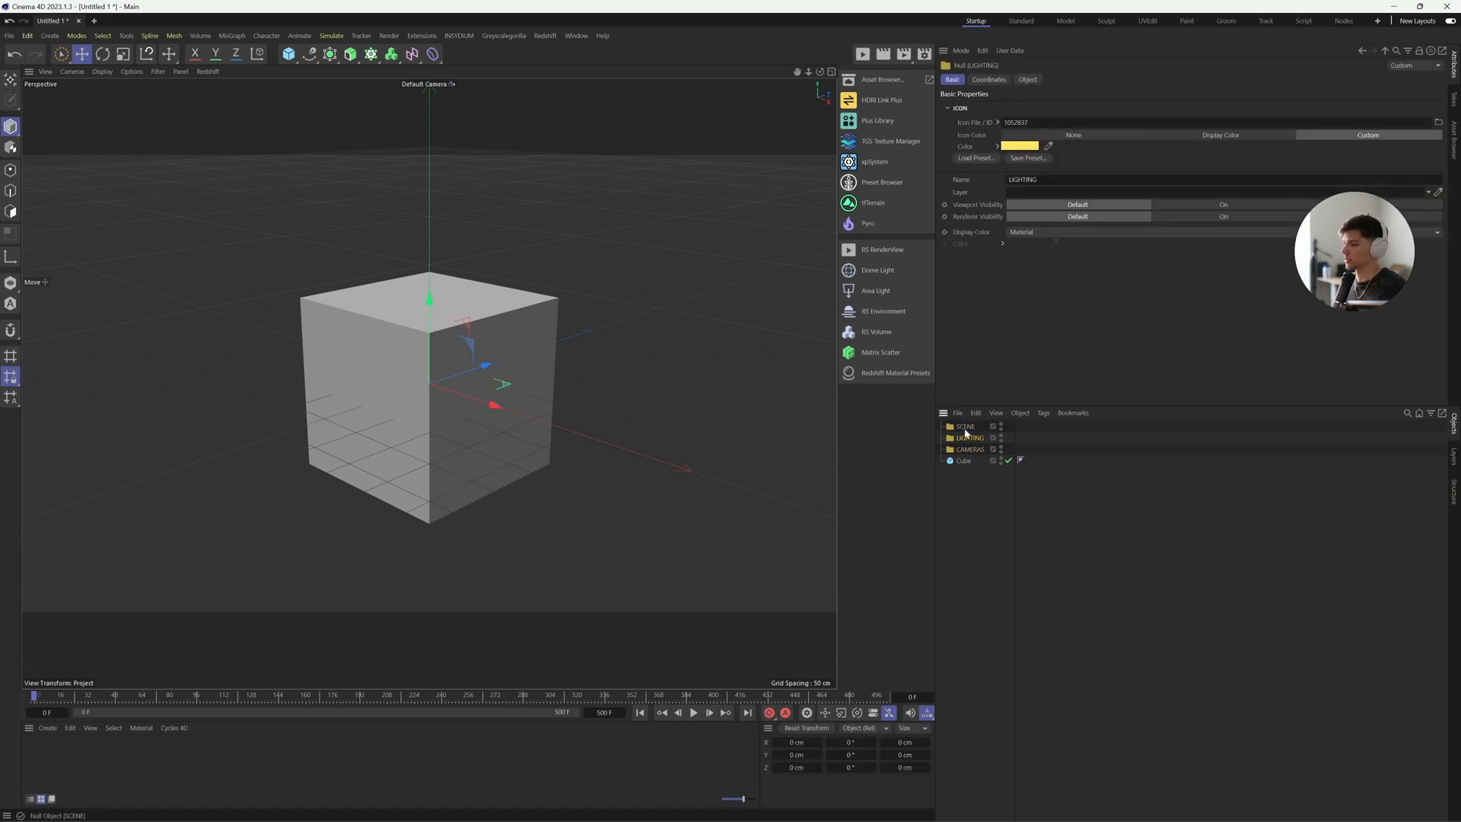
pyautogui.click(1020, 145)
pyautogui.click(1046, 209)
pyautogui.click(1150, 309)
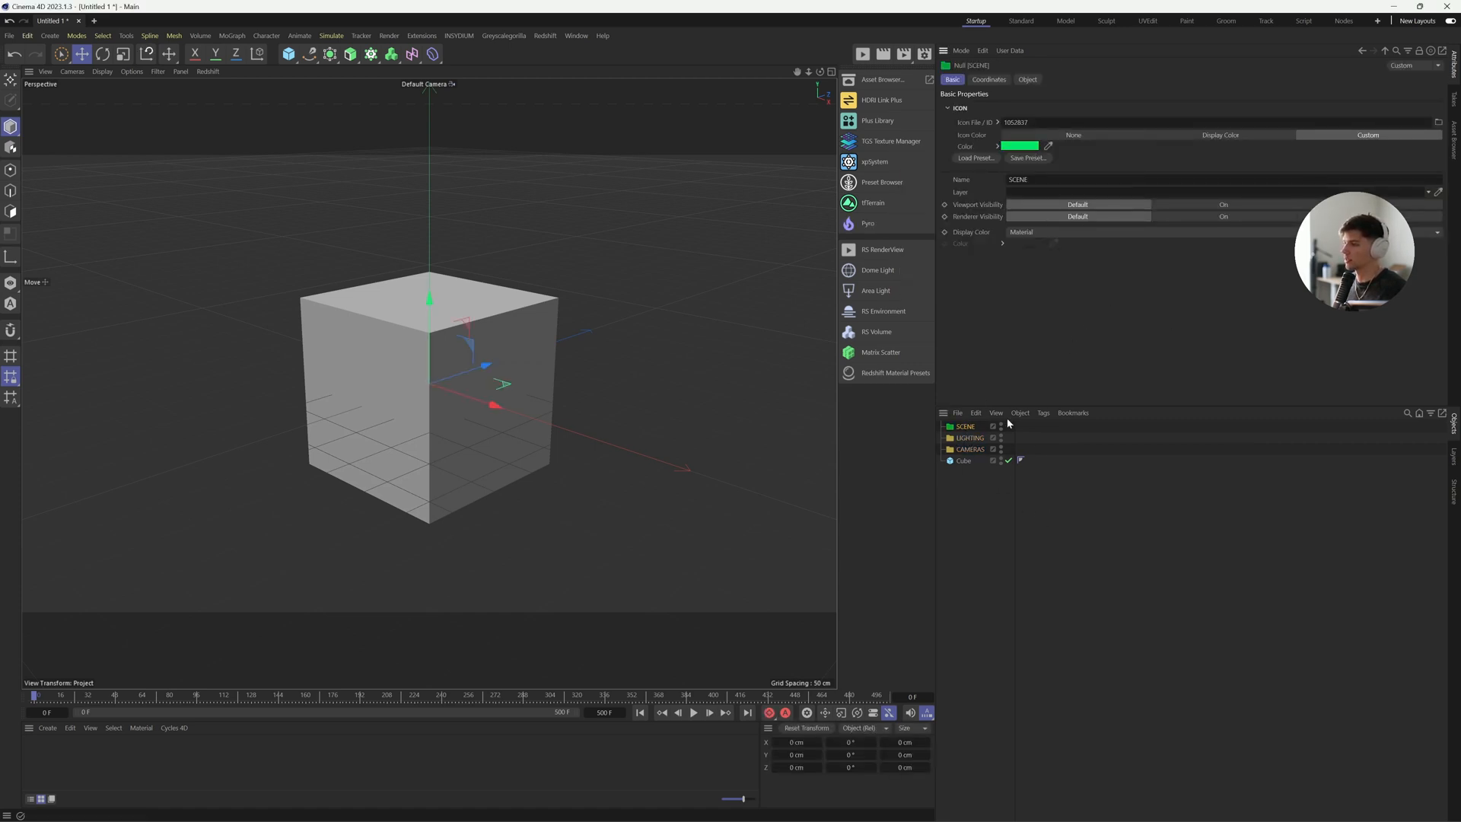
# Set the CAMERAS null's icon color to pure red and order the nulls as CAMERAS, LIGHTING, SCENE
pyautogui.click(976, 450)
pyautogui.click(1020, 145)
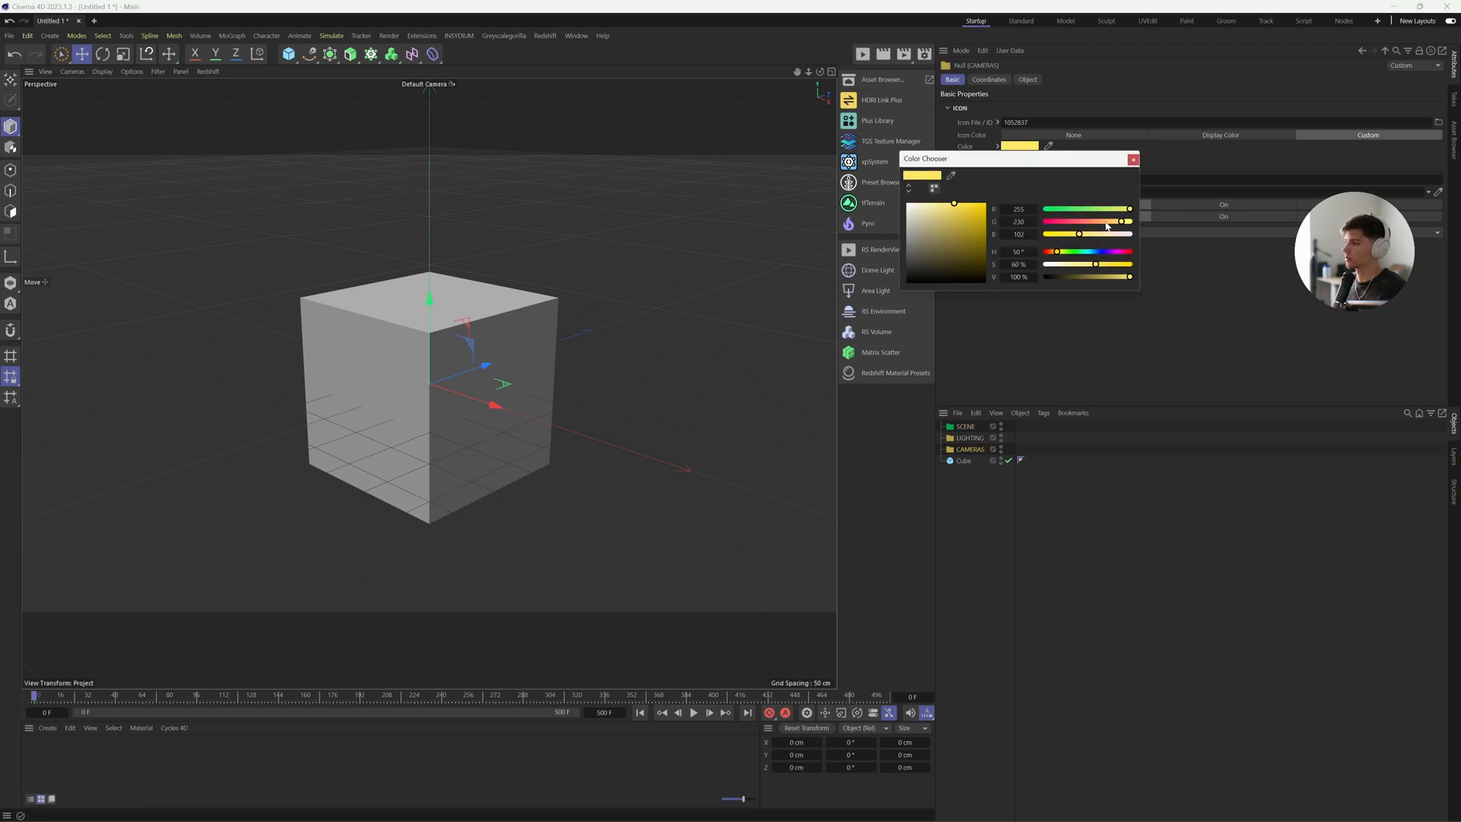
pyautogui.moveTo(1106, 222); pyautogui.dragTo(1044, 221)
pyautogui.click(1045, 233)
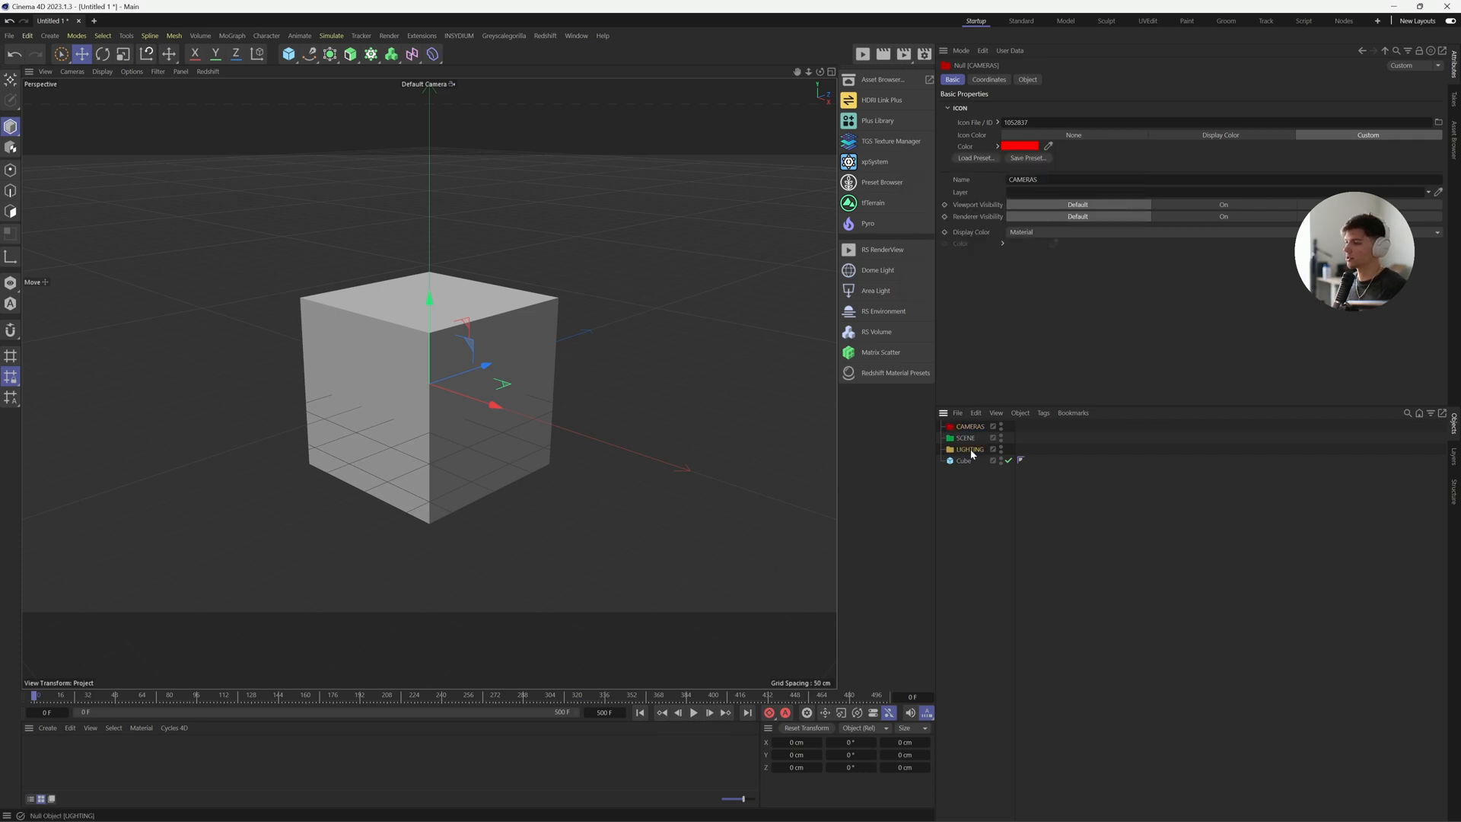
pyautogui.moveTo(971, 450)
pyautogui.mouseDown()
pyautogui.moveTo(967, 432)
pyautogui.moveTo(952, 463)
pyautogui.mouseUp()
# Delete the Cube from the scene and widen the name column of the object list
pyautogui.click(965, 477)
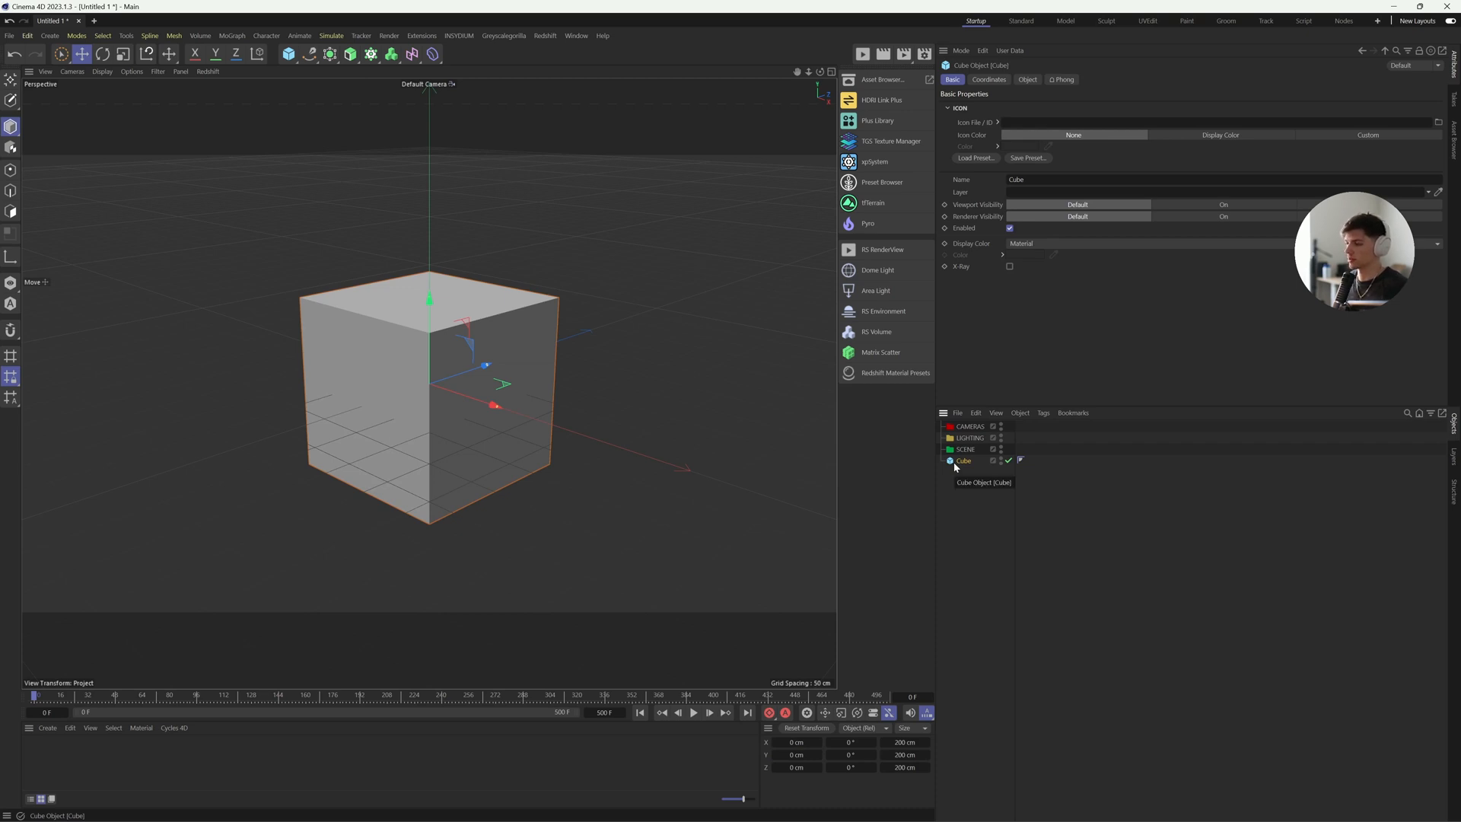
pyautogui.press('Delete')
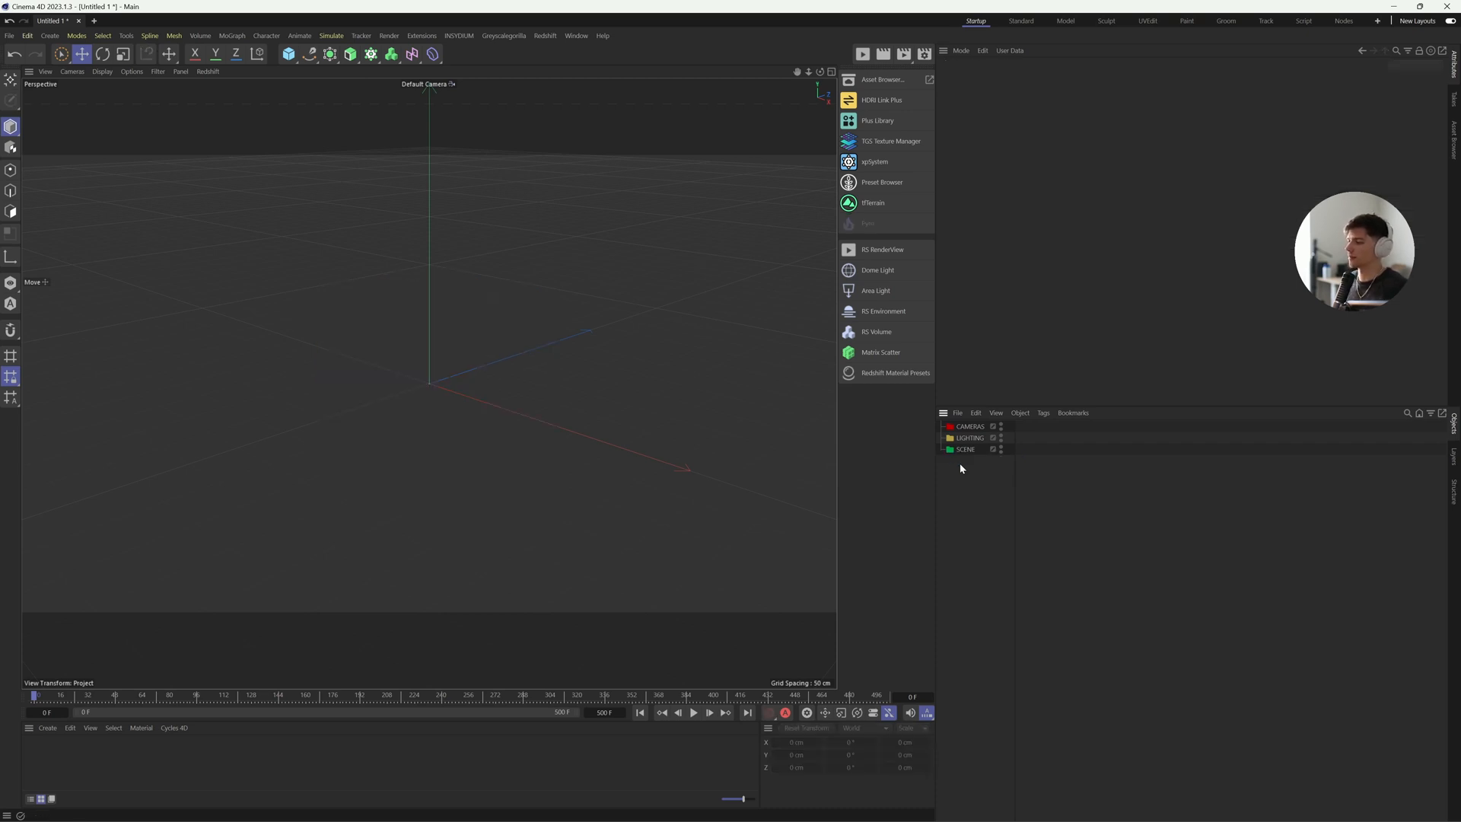
pyautogui.moveTo(1014, 464); pyautogui.dragTo(1094, 474)
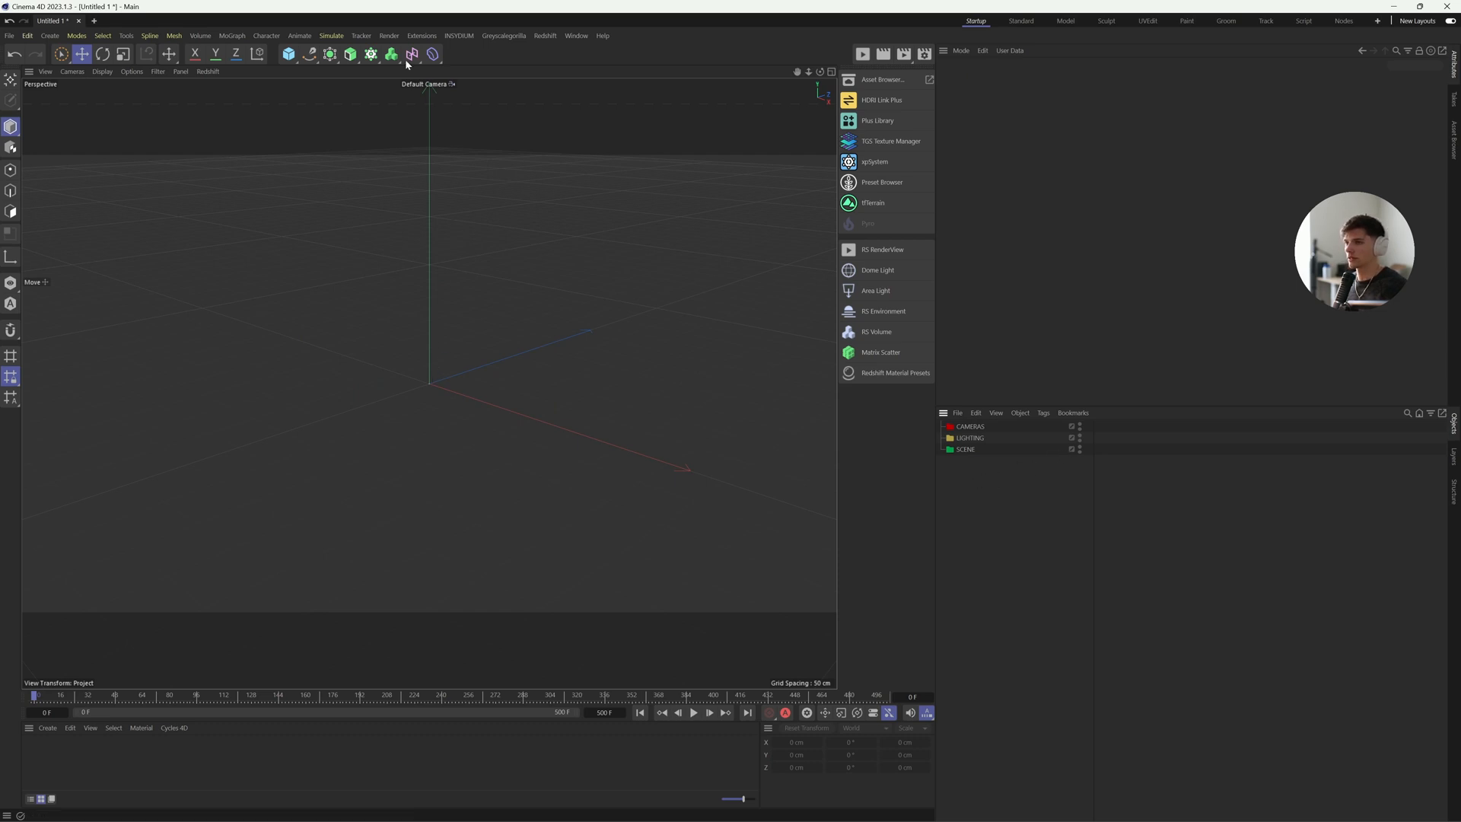
# Add a standard Redshift camera and make it a child of the CAMERAS null
pyautogui.click(545, 36)
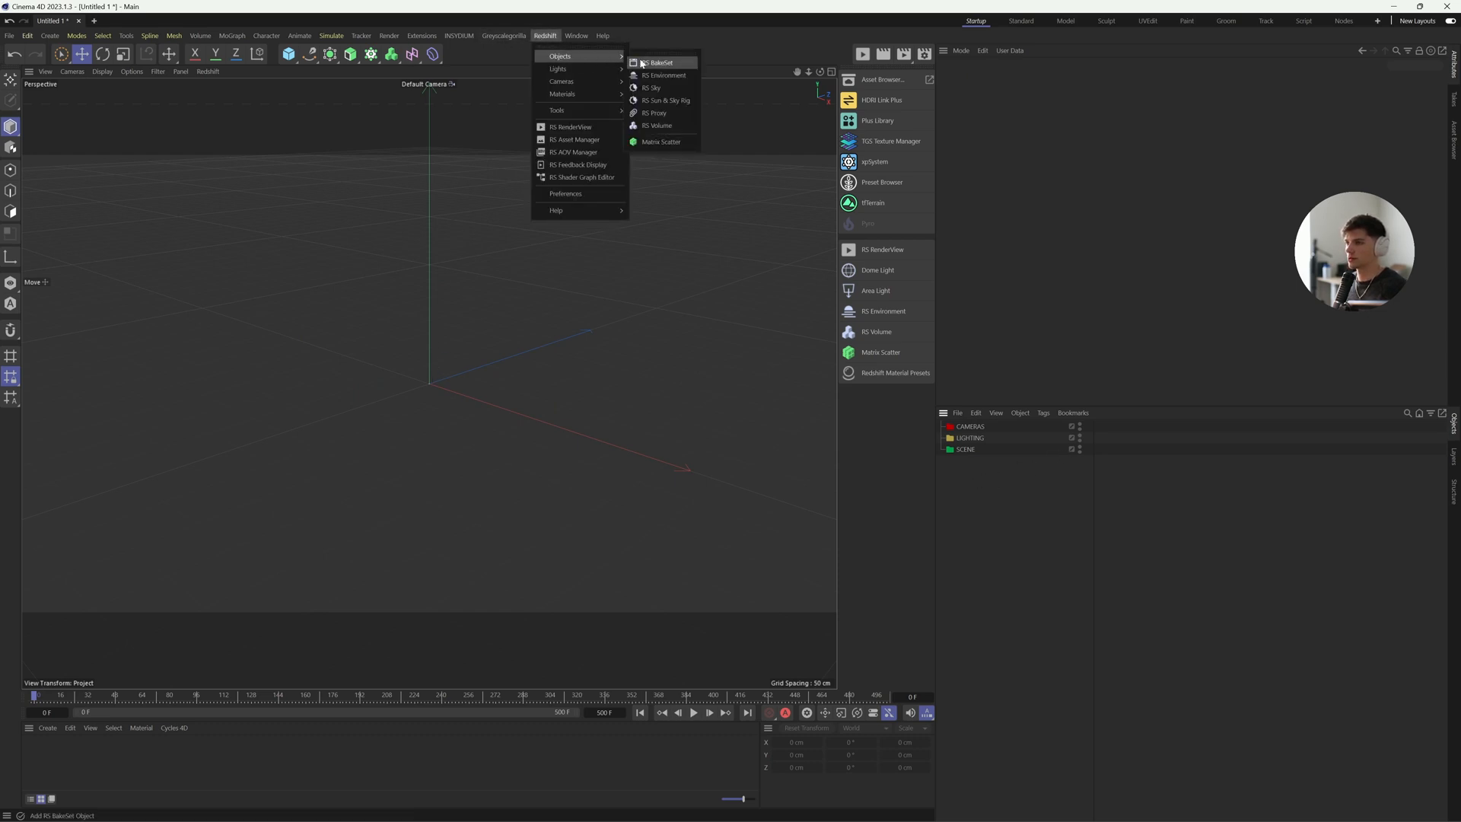
pyautogui.moveTo(564, 82)
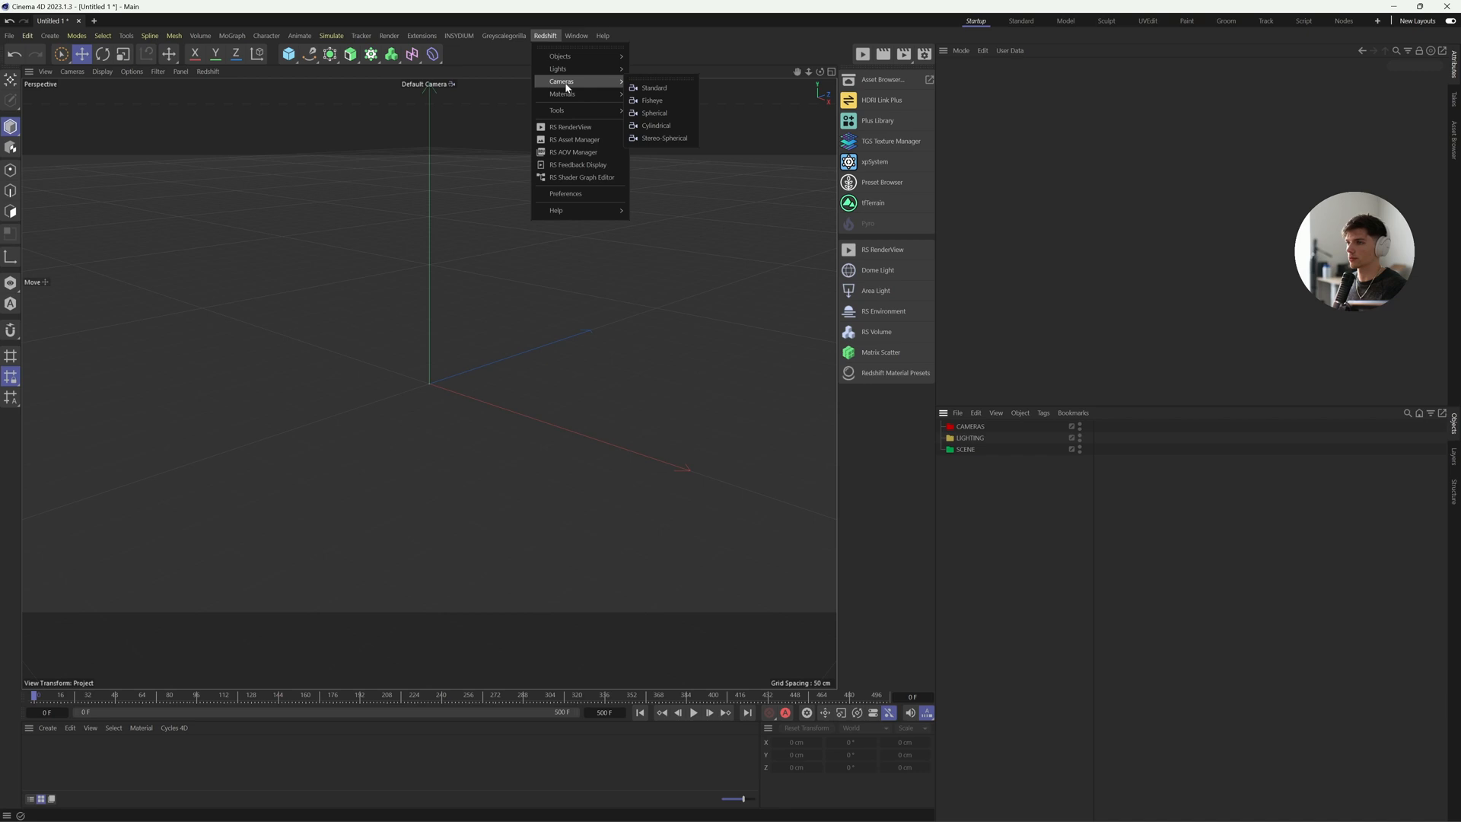
pyautogui.click(667, 91)
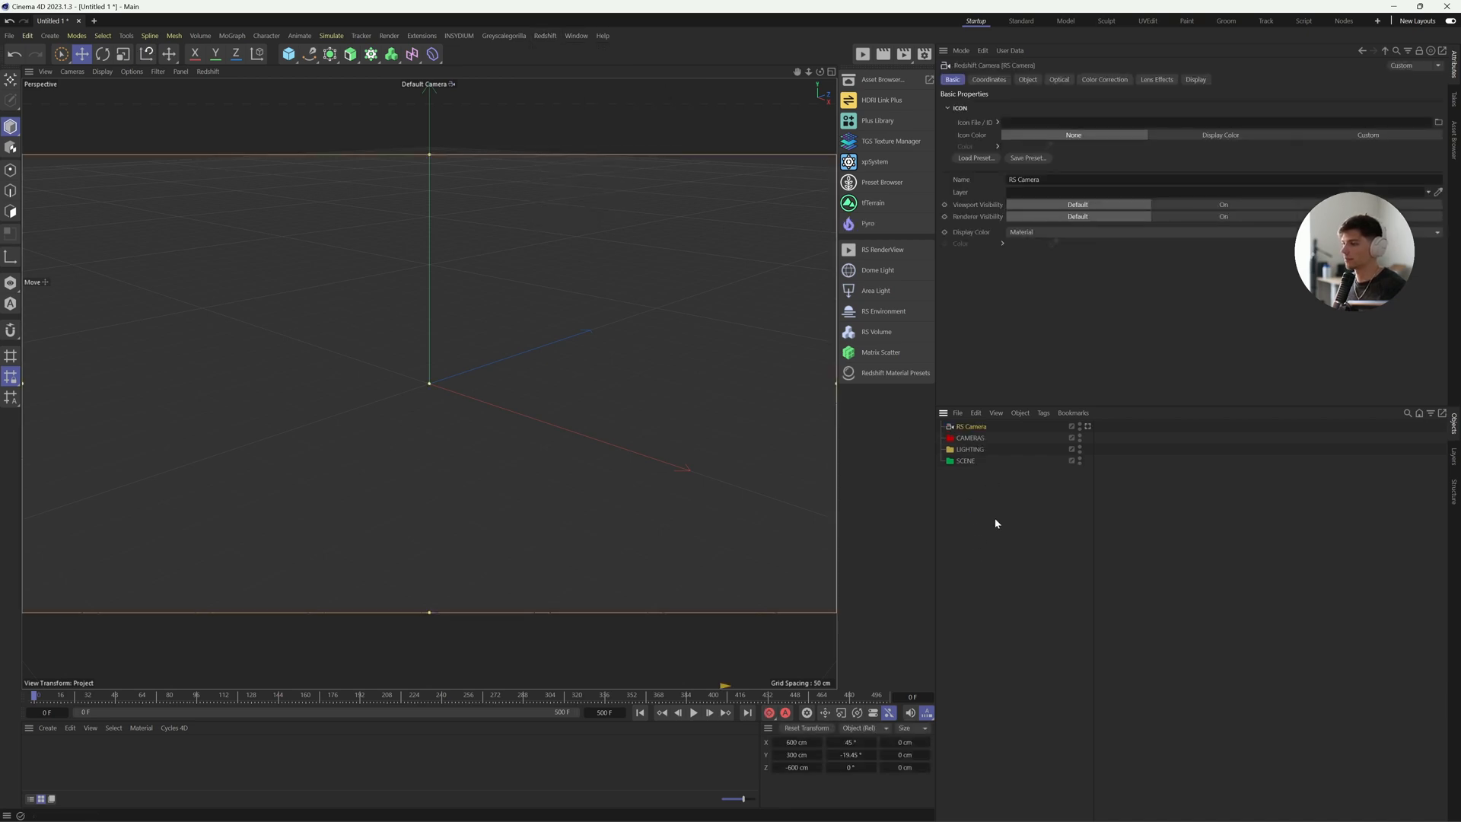
pyautogui.moveTo(973, 432); pyautogui.dragTo(971, 440)
# Rename the Redshift camera under CAMERAS as CAMERA 1
pyautogui.doubleClick(980, 438)
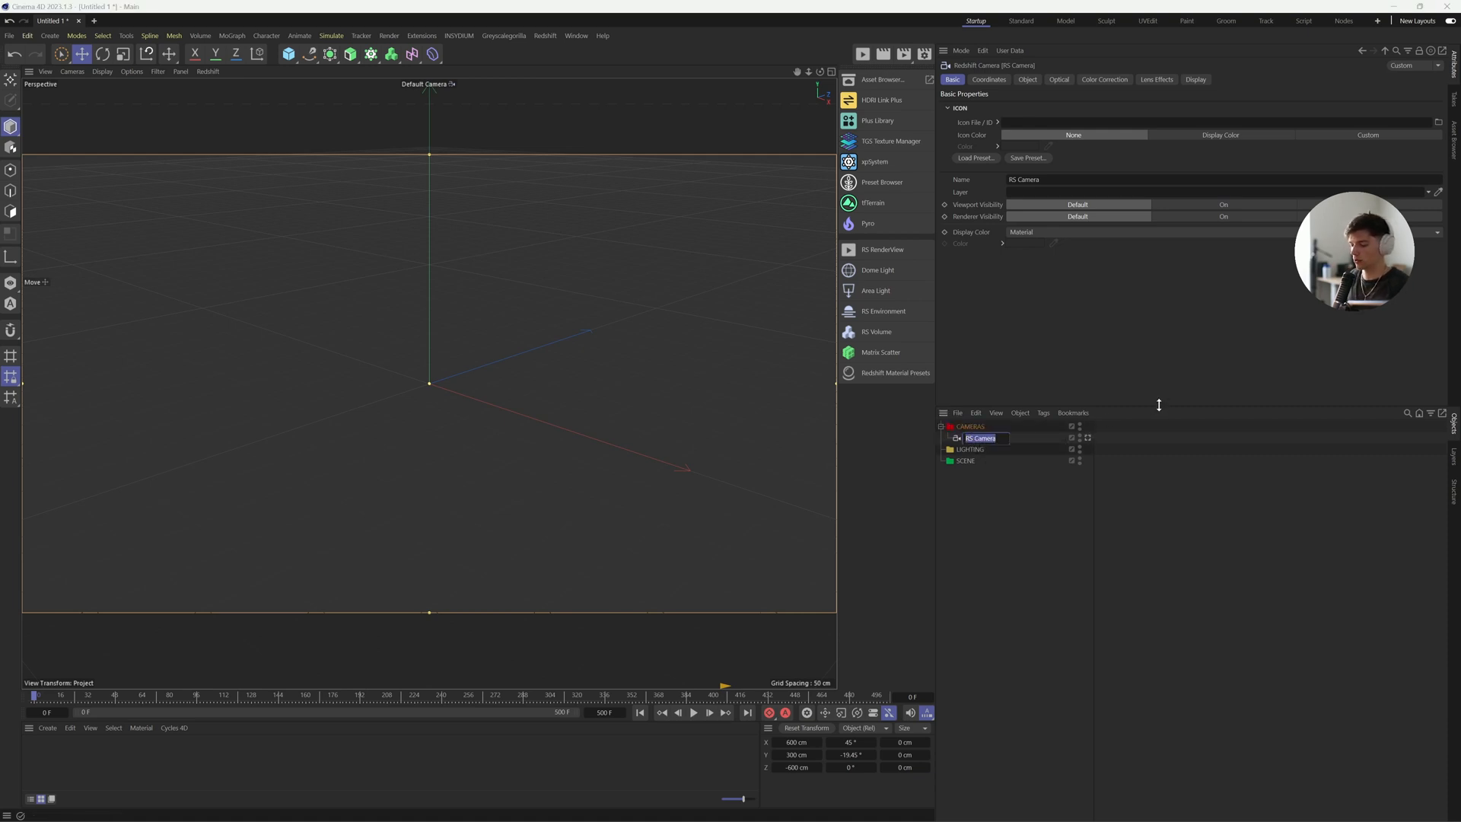
pyautogui.write('CAMERA 1')
pyautogui.press('Return')
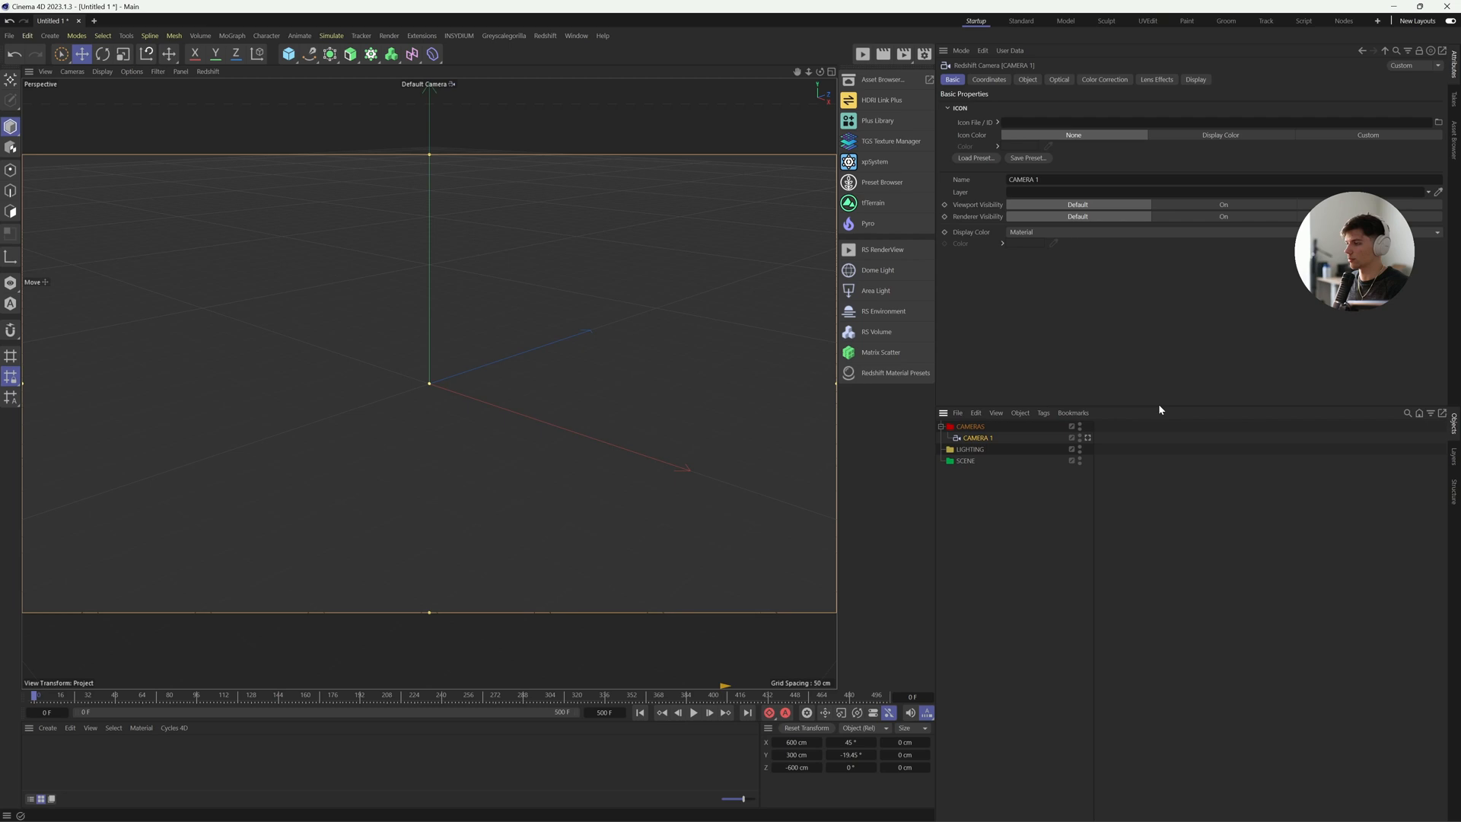
pyautogui.click(1067, 500)
# Give CAMERA 1 a custom icon color of pure red to match the CAMERAS null
pyautogui.click(978, 438)
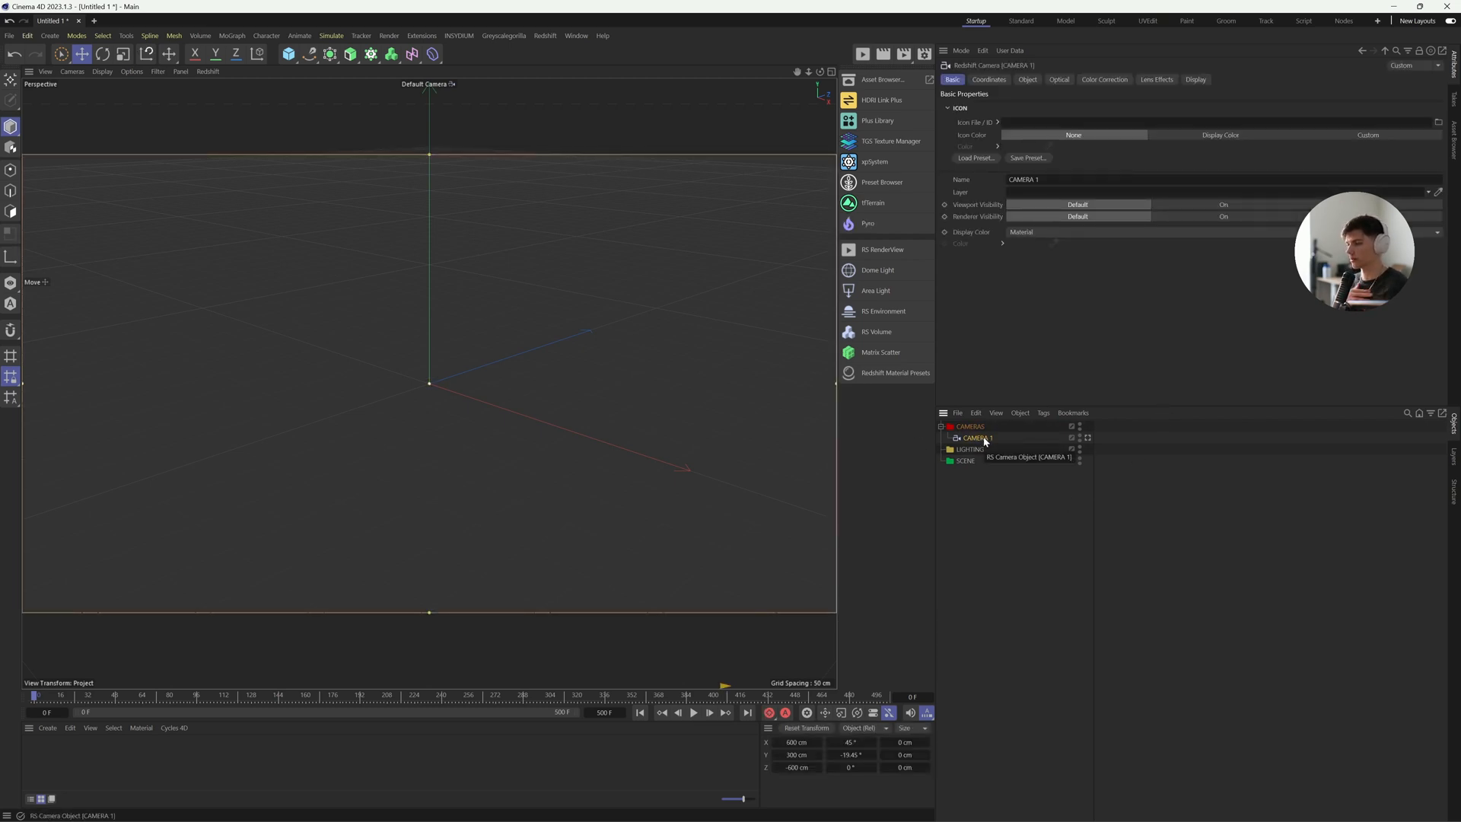
pyautogui.click(1367, 135)
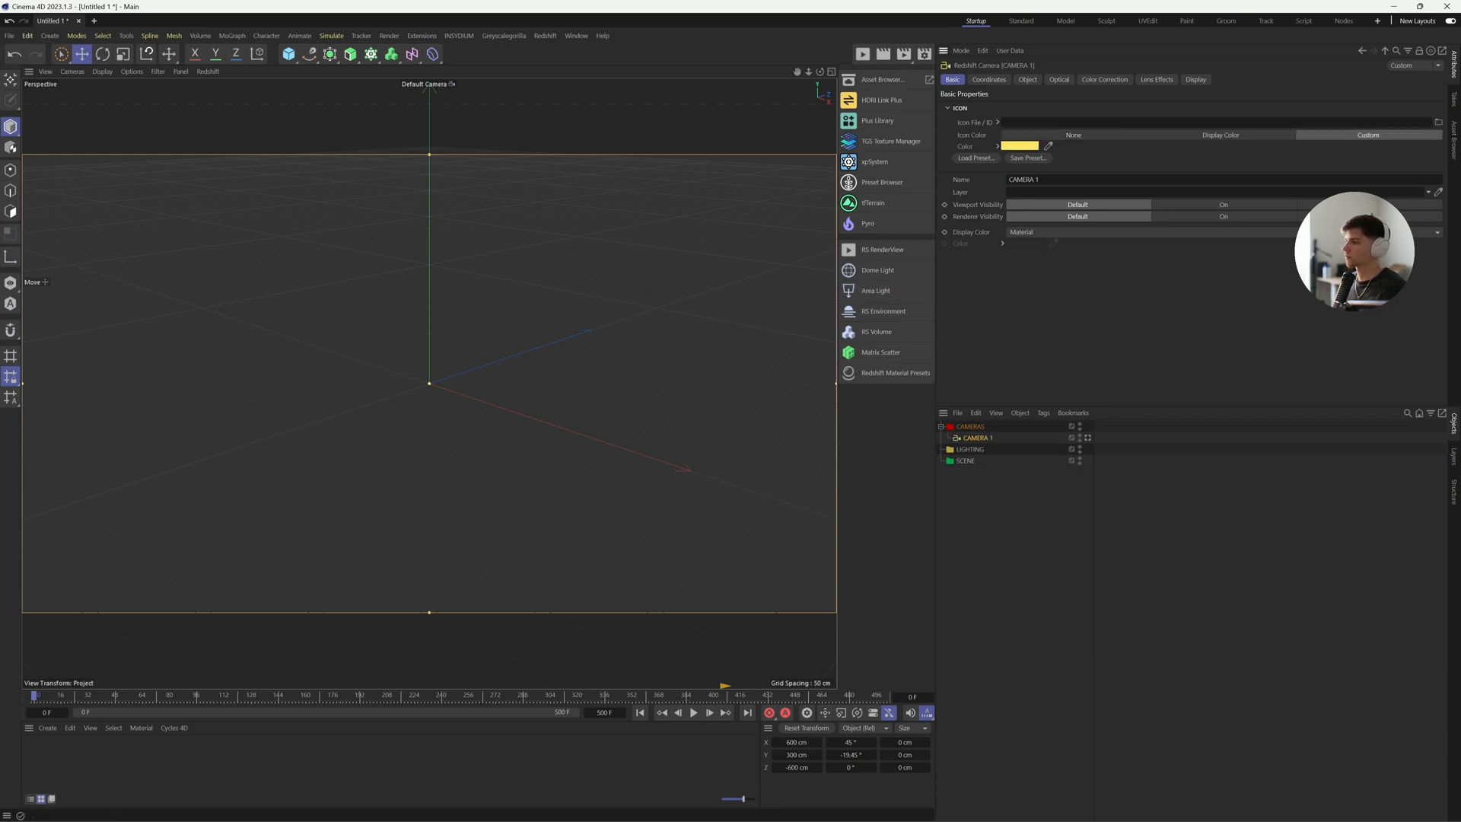
pyautogui.click(1018, 147)
pyautogui.moveTo(1095, 222); pyautogui.dragTo(1133, 252)
pyautogui.click(1134, 160)
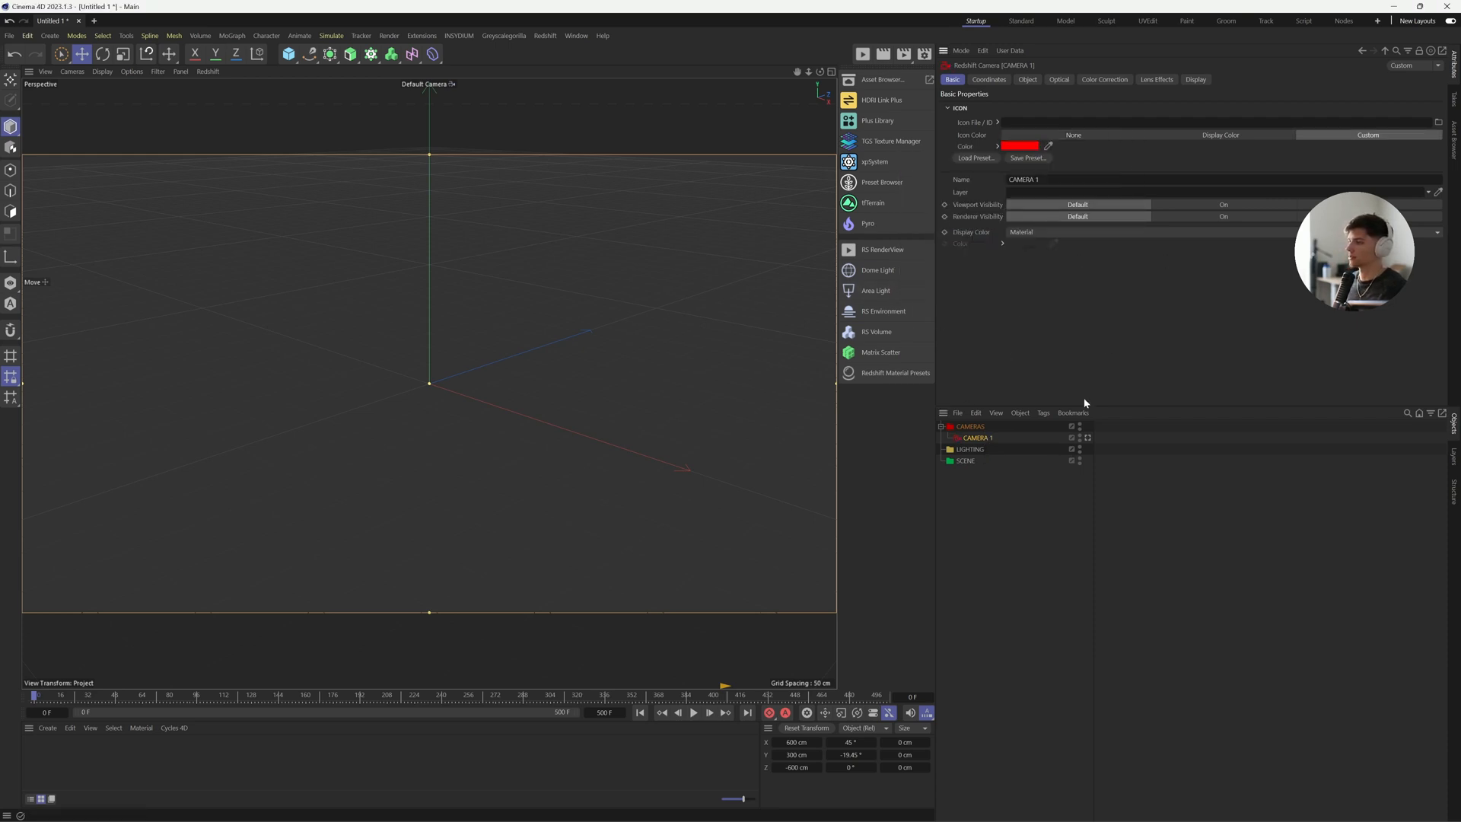
pyautogui.click(1011, 512)
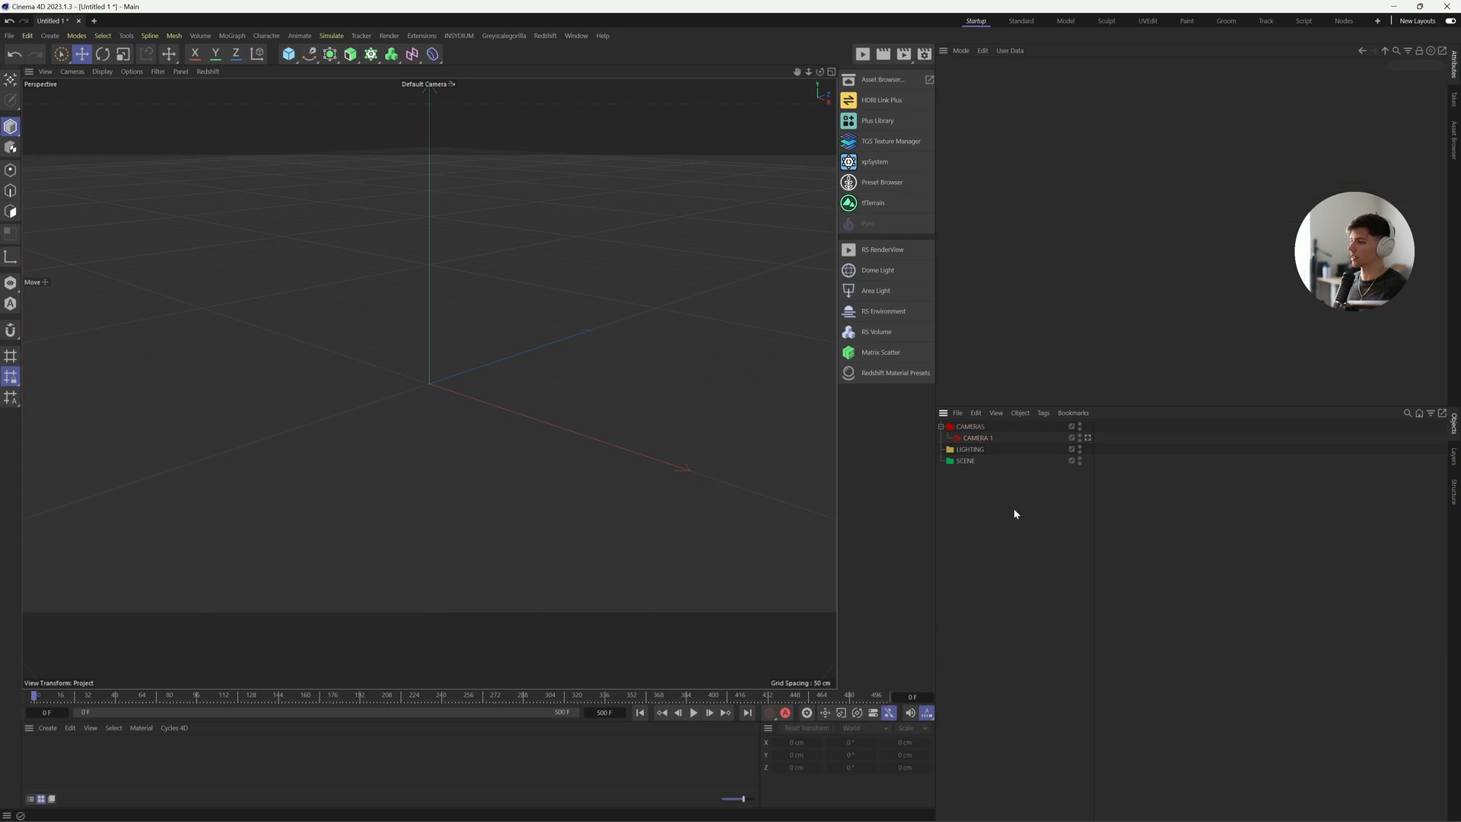
# Set CAMERA 1's X, Y and Z position to 0 cm and its H, P and B rotation to 0°
pyautogui.click(977, 438)
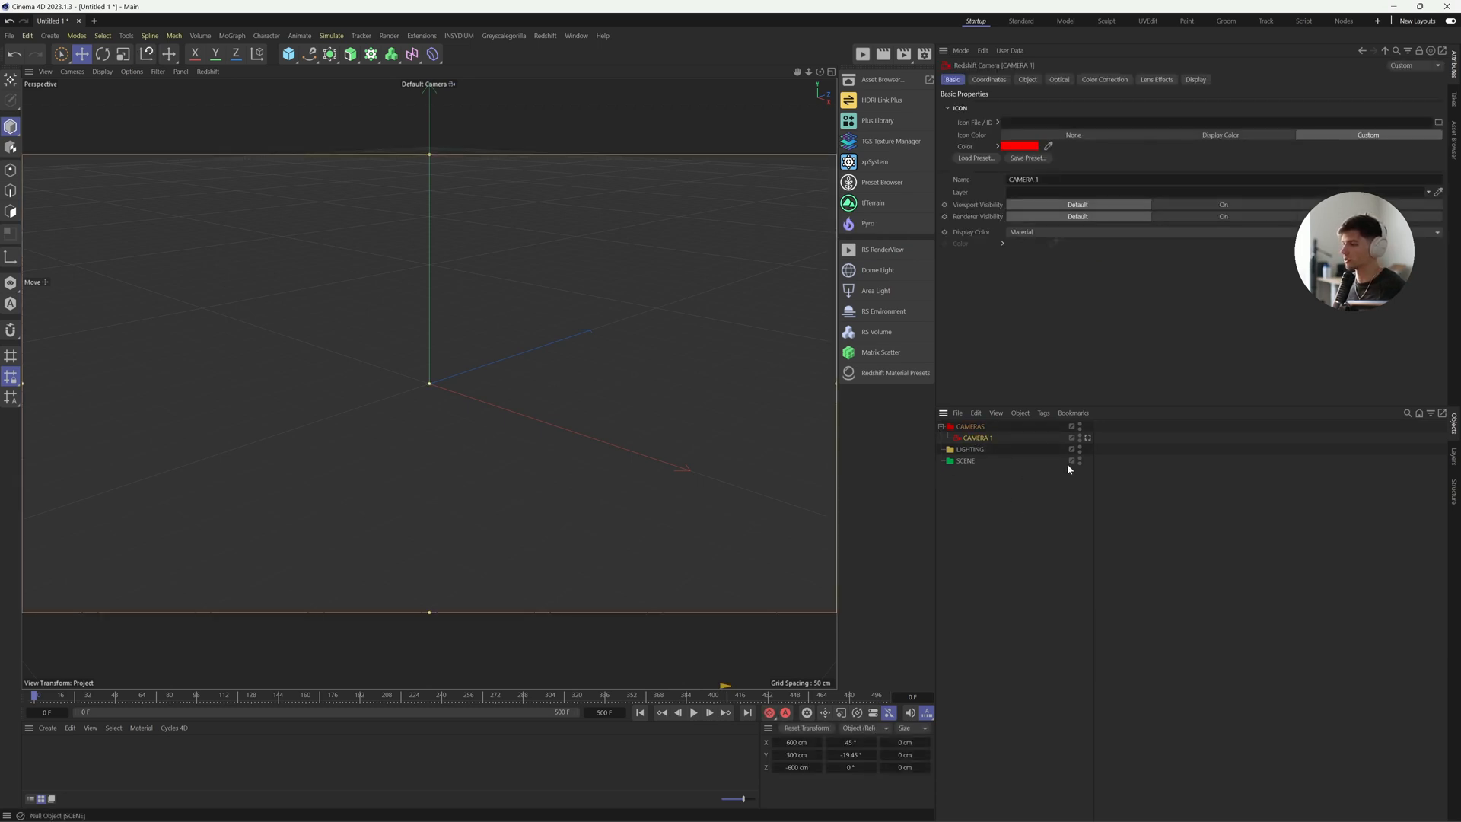
pyautogui.click(990, 79)
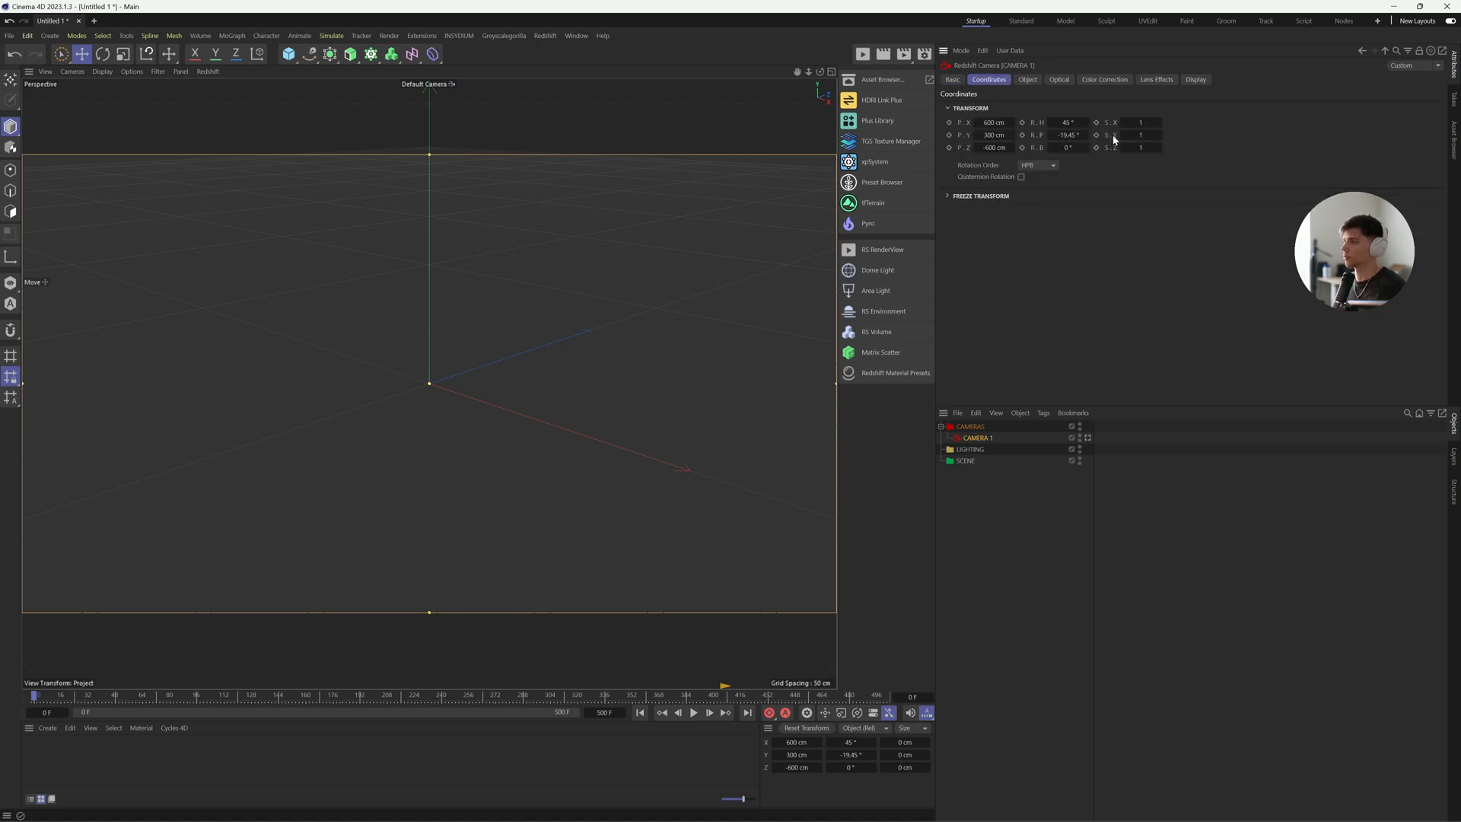
pyautogui.click(997, 123)
pyautogui.write('0')
pyautogui.press('Tab')
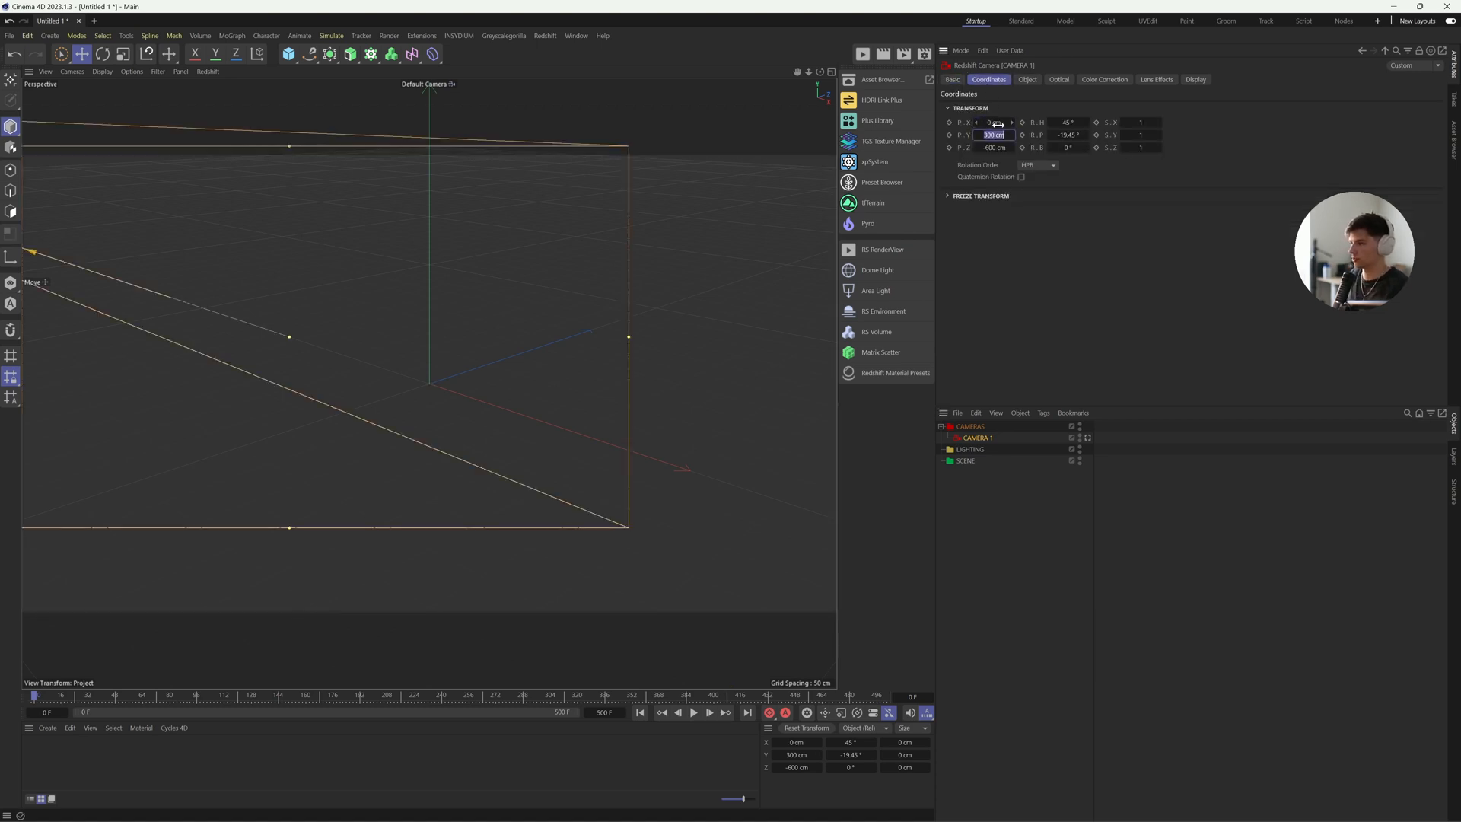
pyautogui.write('0')
pyautogui.press('Tab')
pyautogui.write('0')
pyautogui.press('Tab')
pyautogui.write('0')
pyautogui.press('Tab')
pyautogui.press('0')
pyautogui.press('Tab')
pyautogui.press('0')
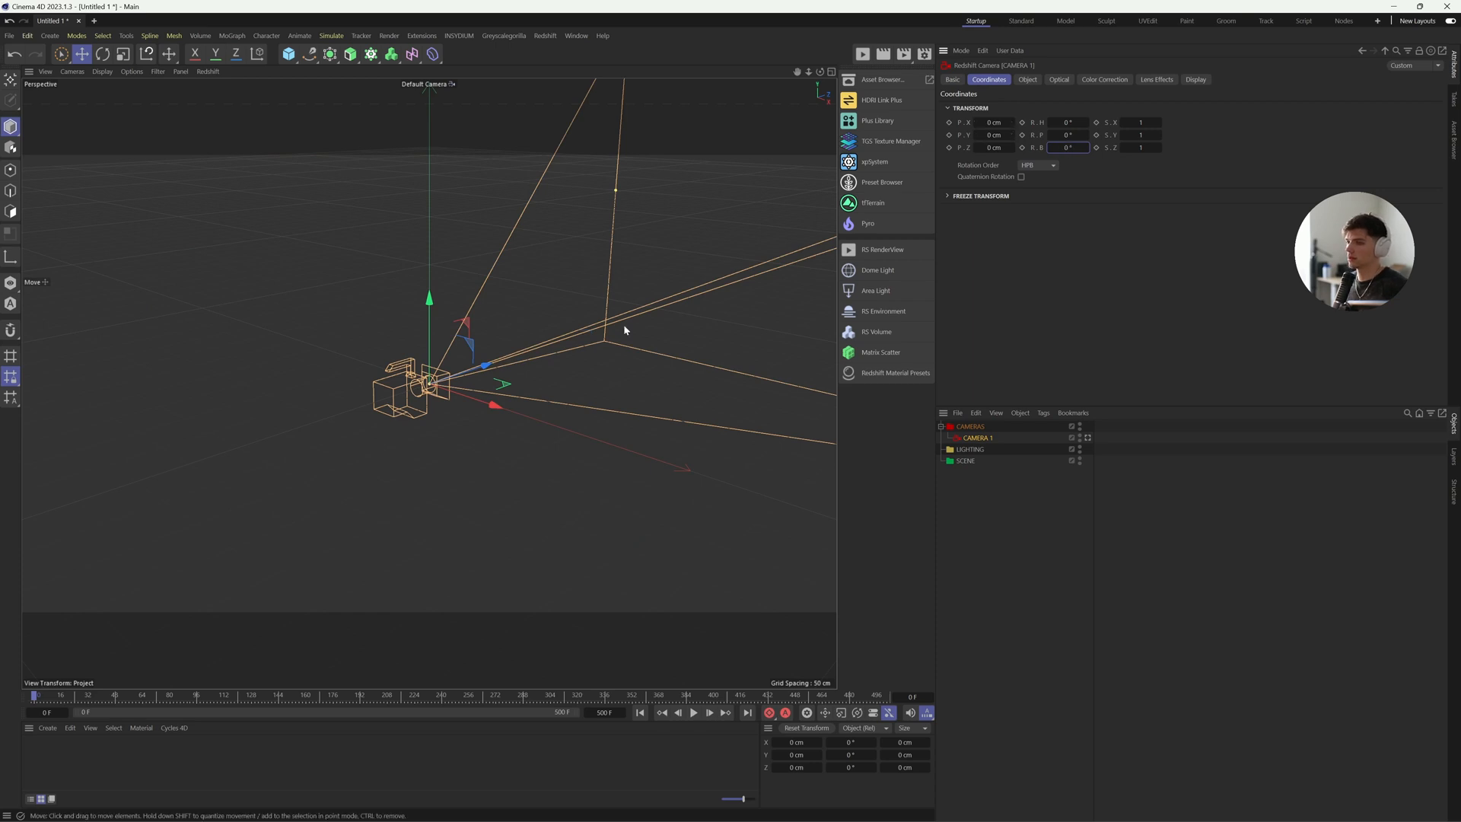
# Set CAMERA 1's Z position to -100 cm and make it the active view camera
pyautogui.click(996, 135)
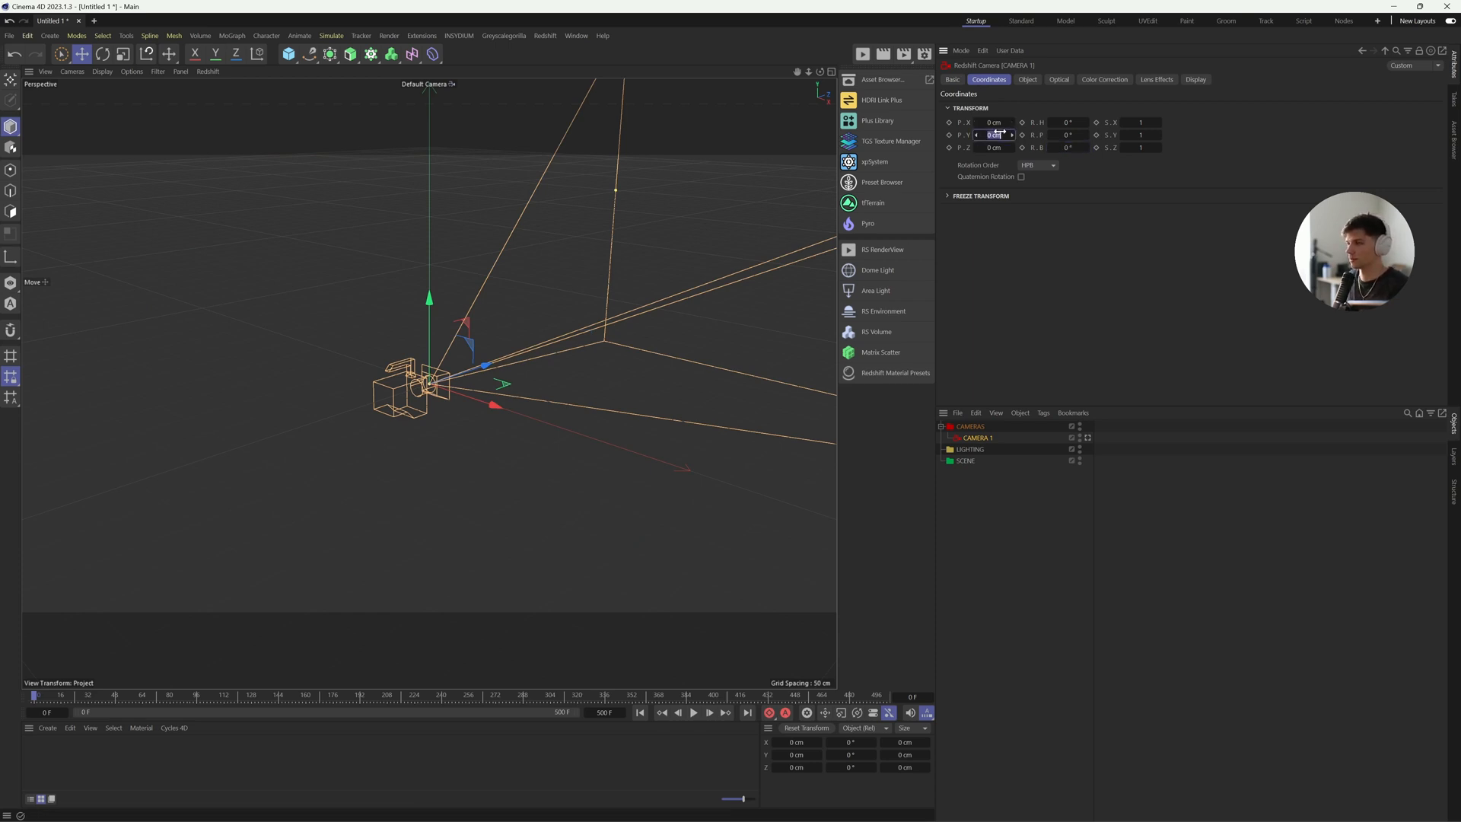
pyautogui.press('Tab')
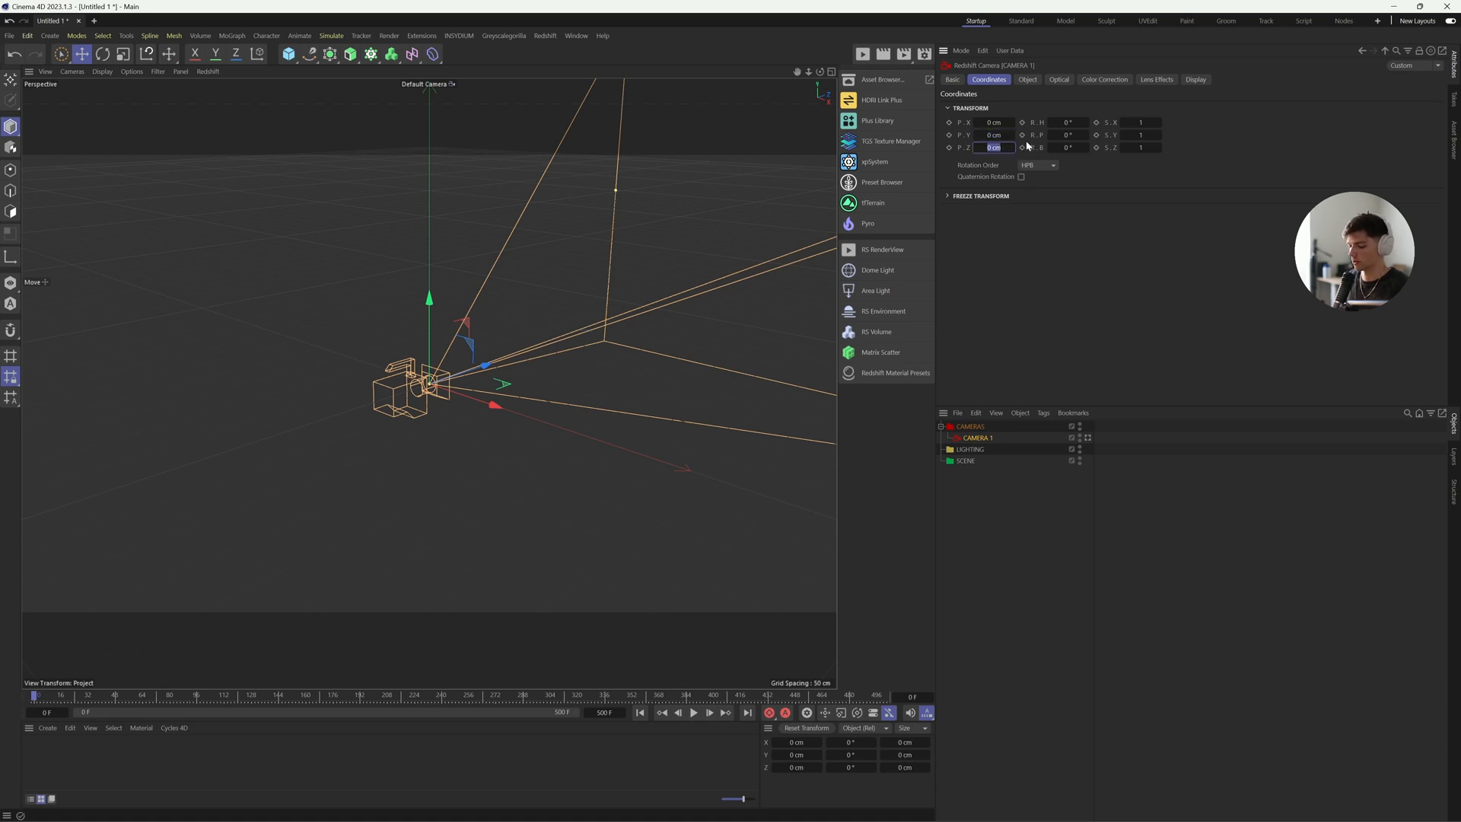
pyautogui.write('-100')
pyautogui.press('Return')
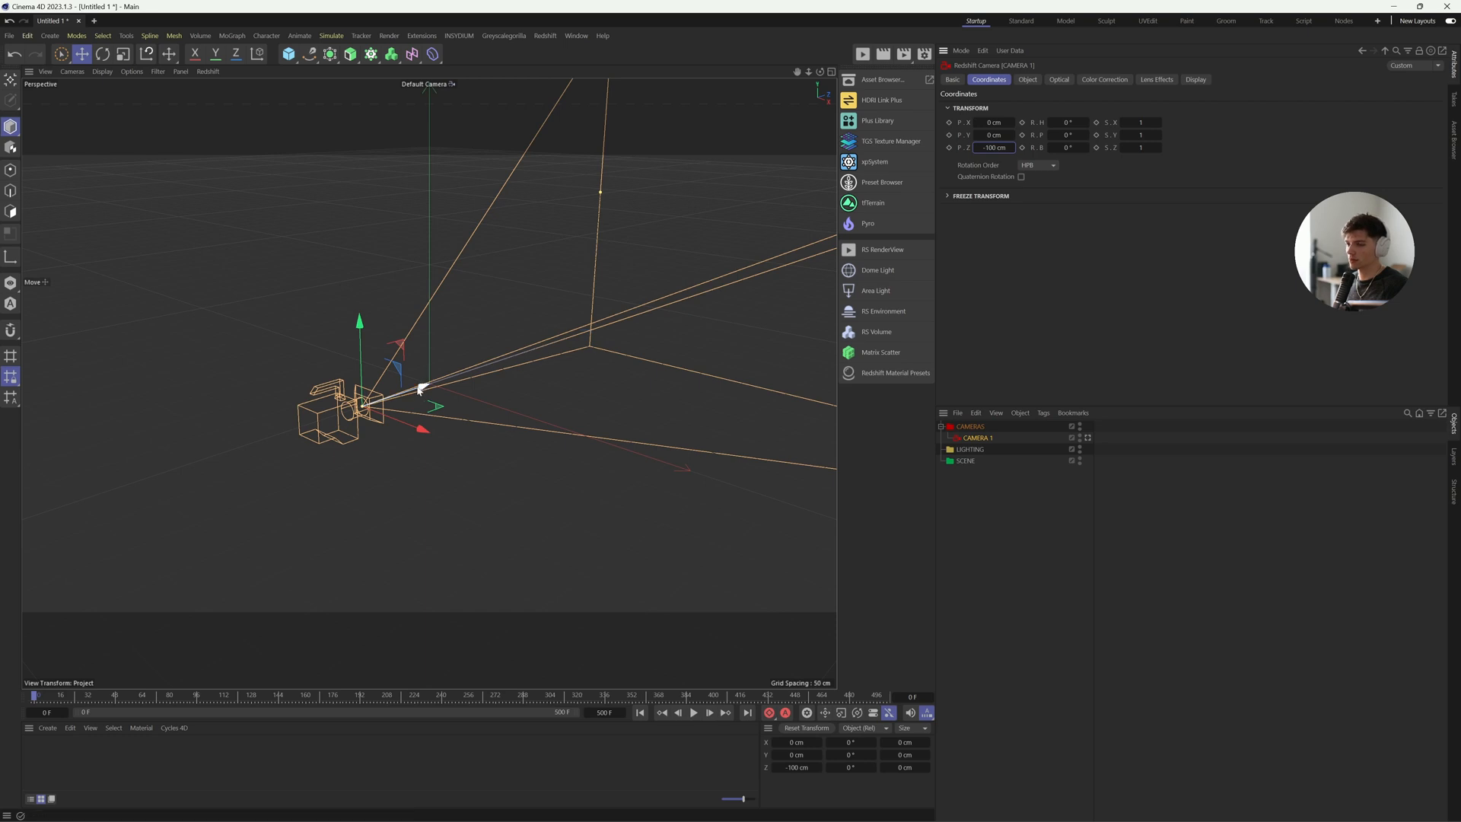
pyautogui.click(1089, 437)
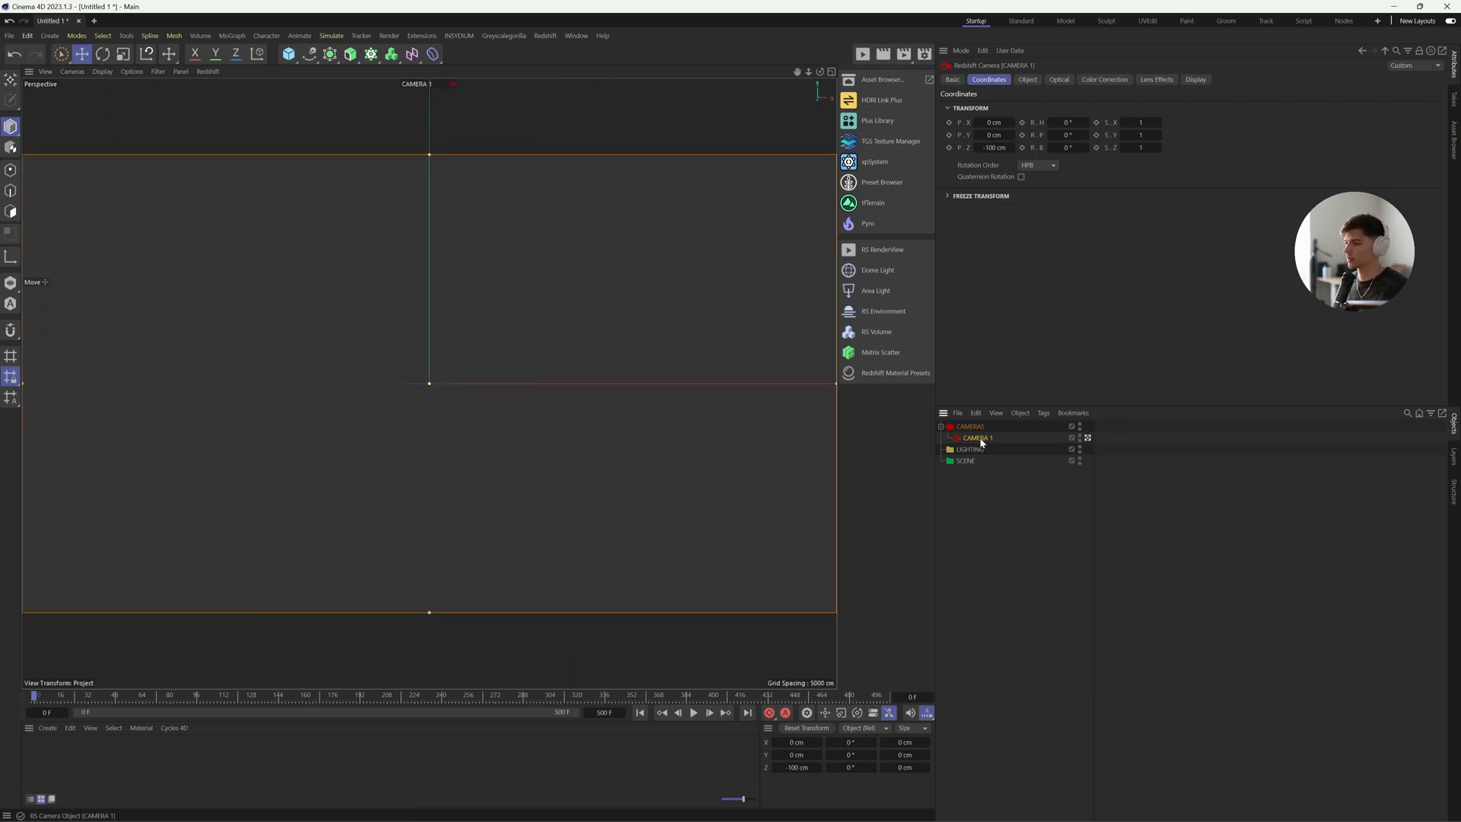
# Set CAMERA 1's focal length to 75 mm and its sensor preset to Analog 35mm (22x16)
pyautogui.click(1027, 79)
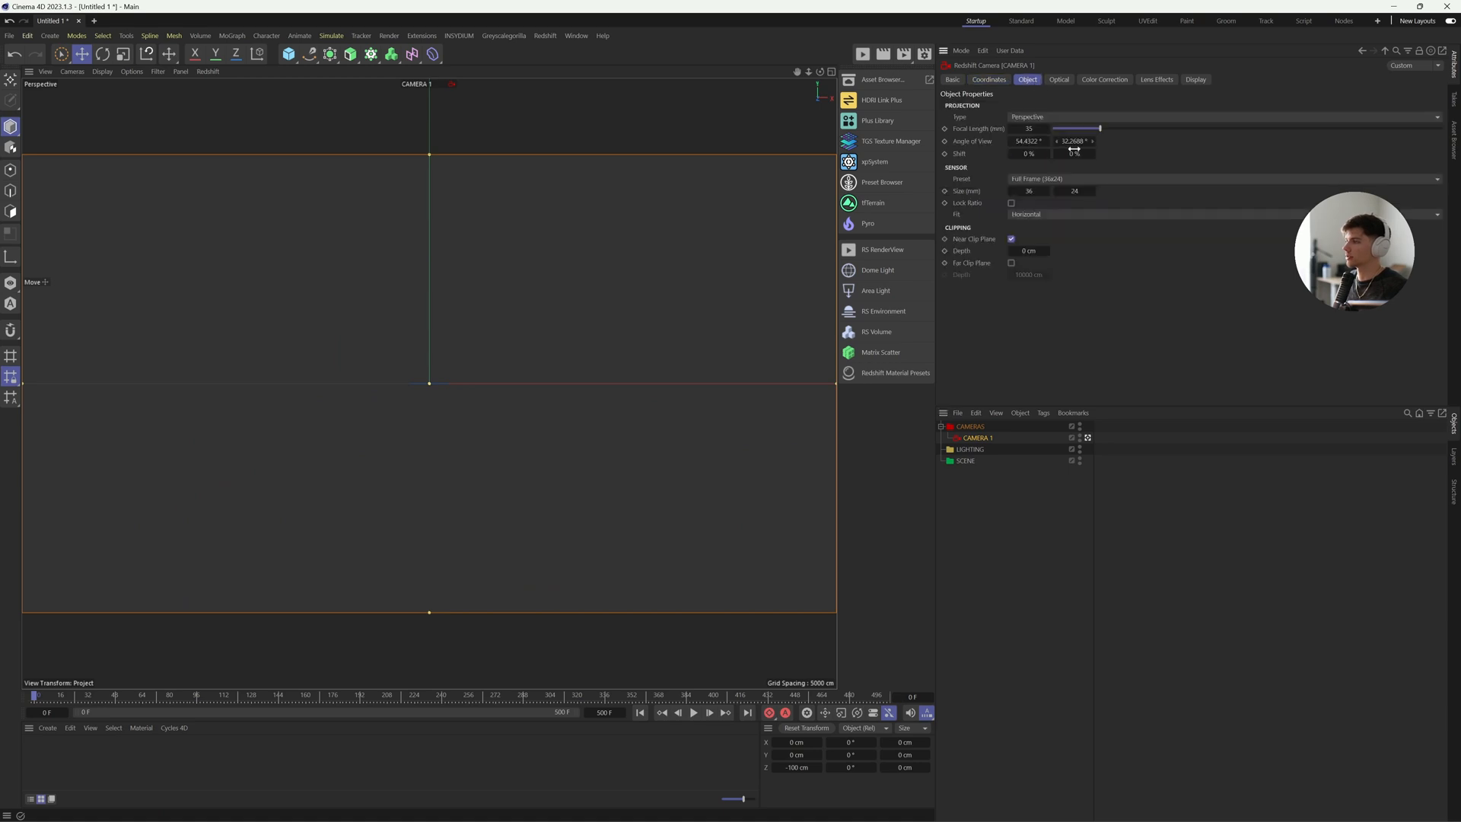
pyautogui.click(1028, 129)
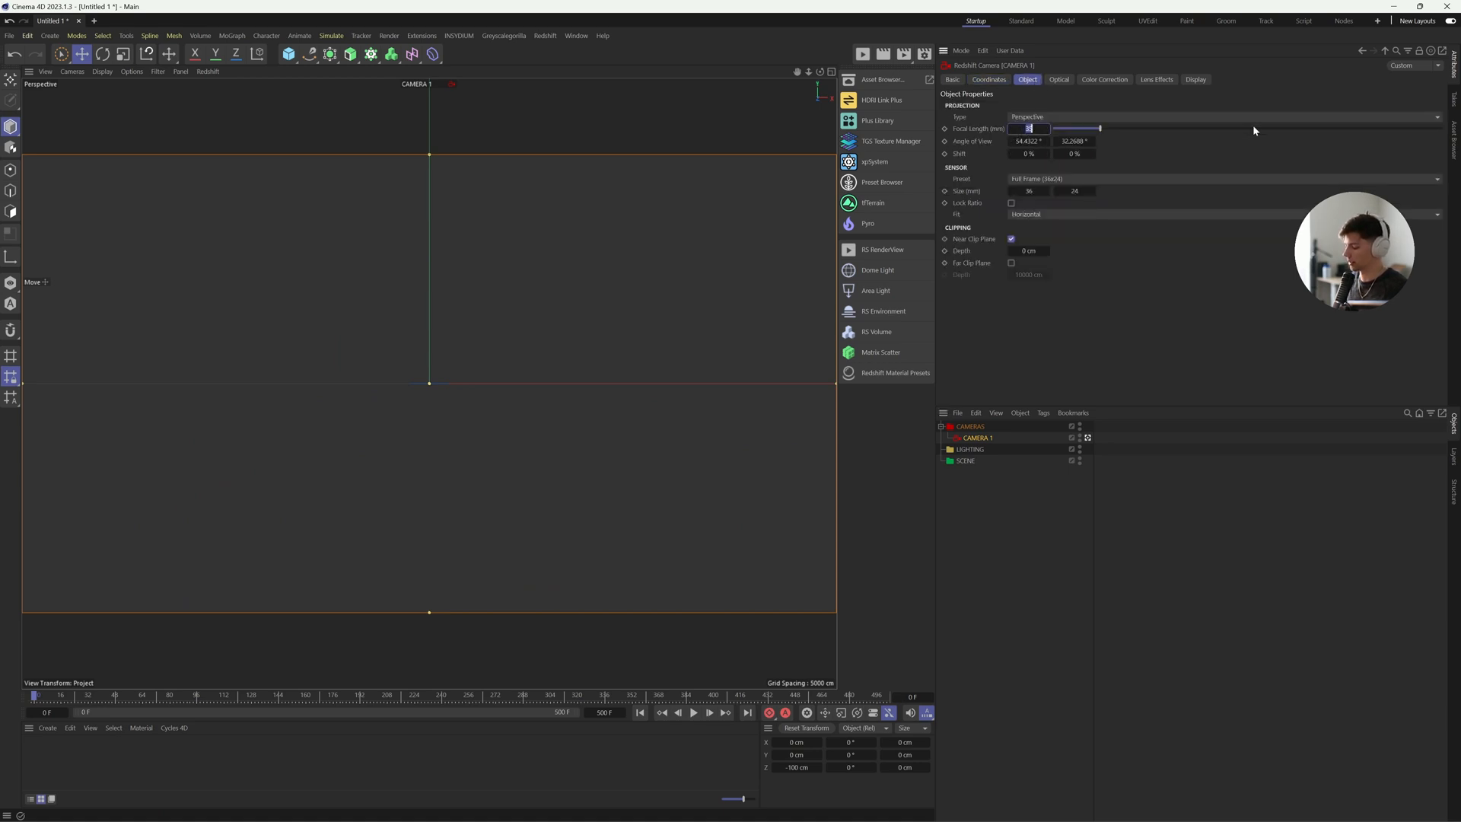
pyautogui.write('75')
pyautogui.press('Return')
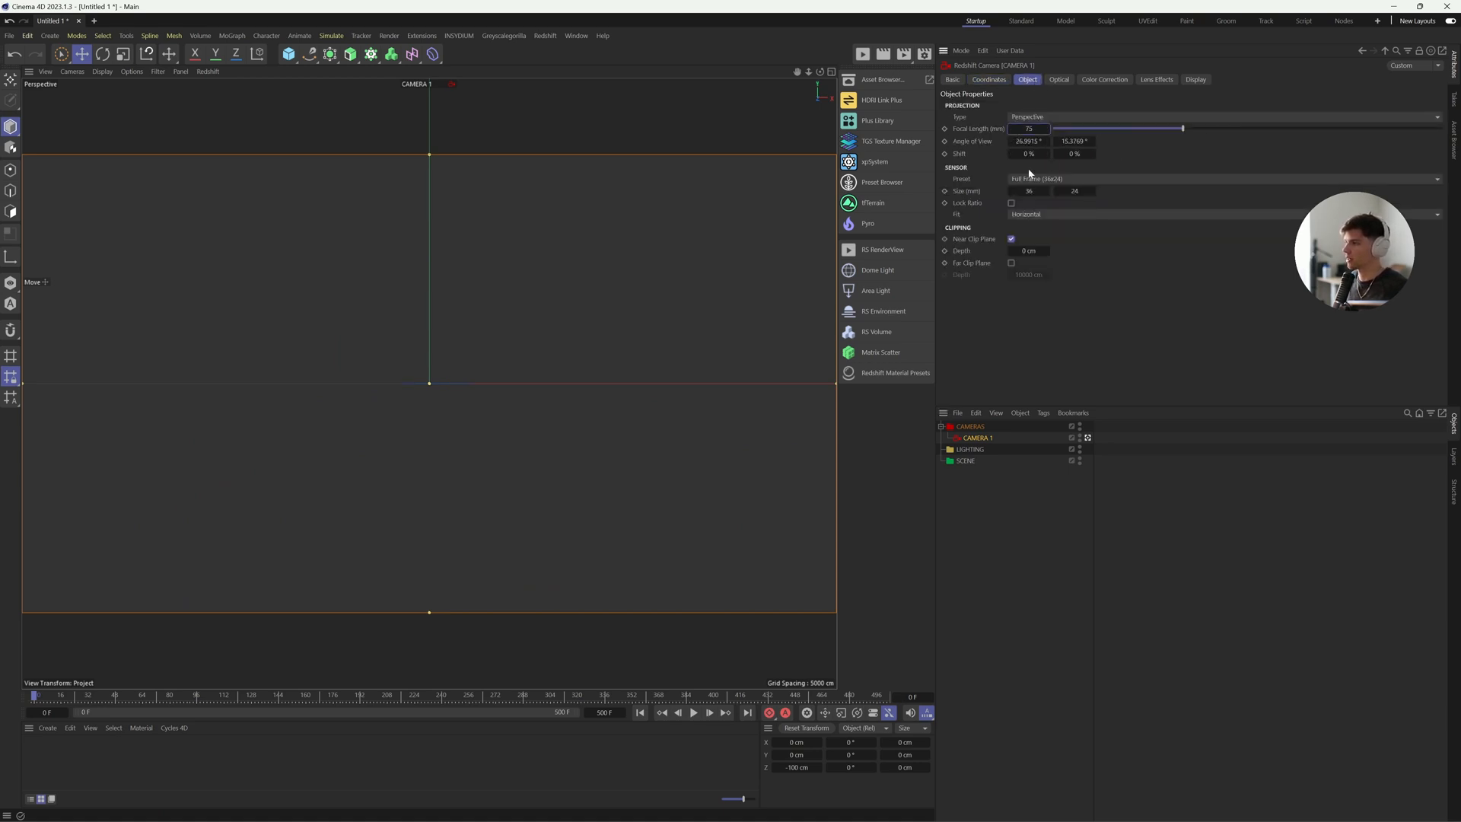
pyautogui.click(1041, 179)
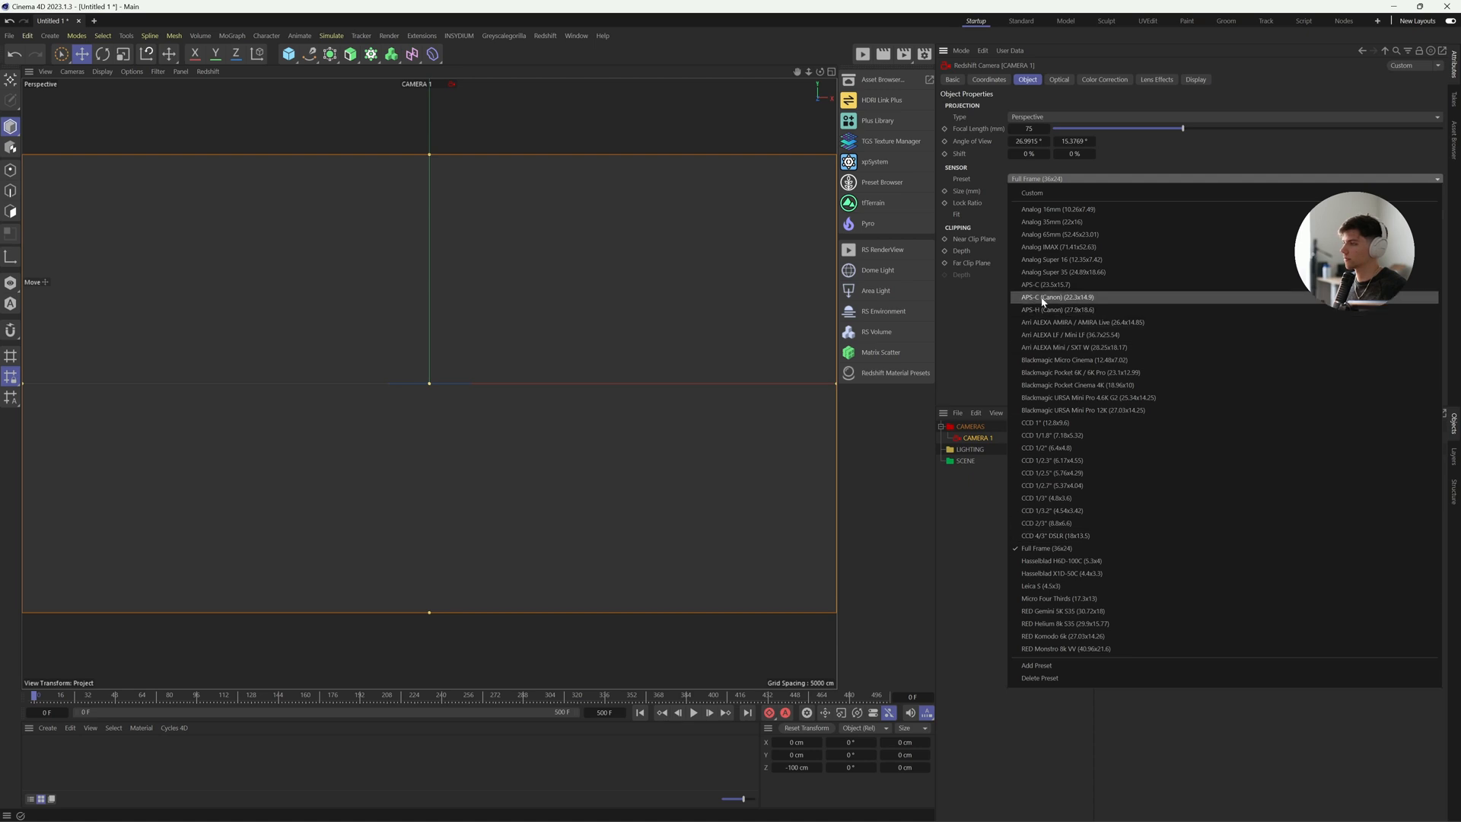
pyautogui.click(1098, 221)
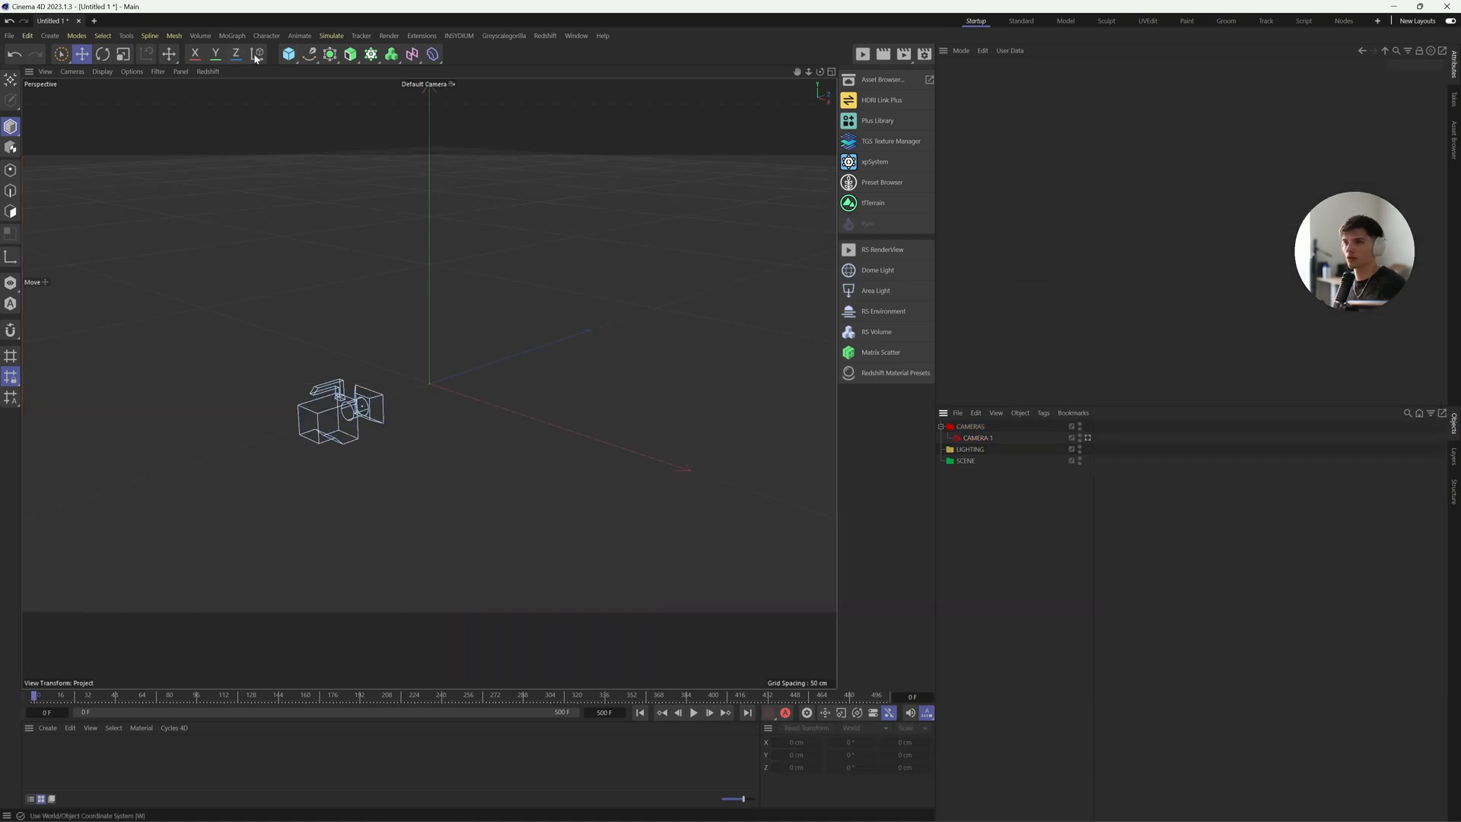
# Add a null as a child of CAMERAS below CAMERA 1 and name it CAMERA 1 FOCUS
pyautogui.click(289, 54)
pyautogui.click(329, 73)
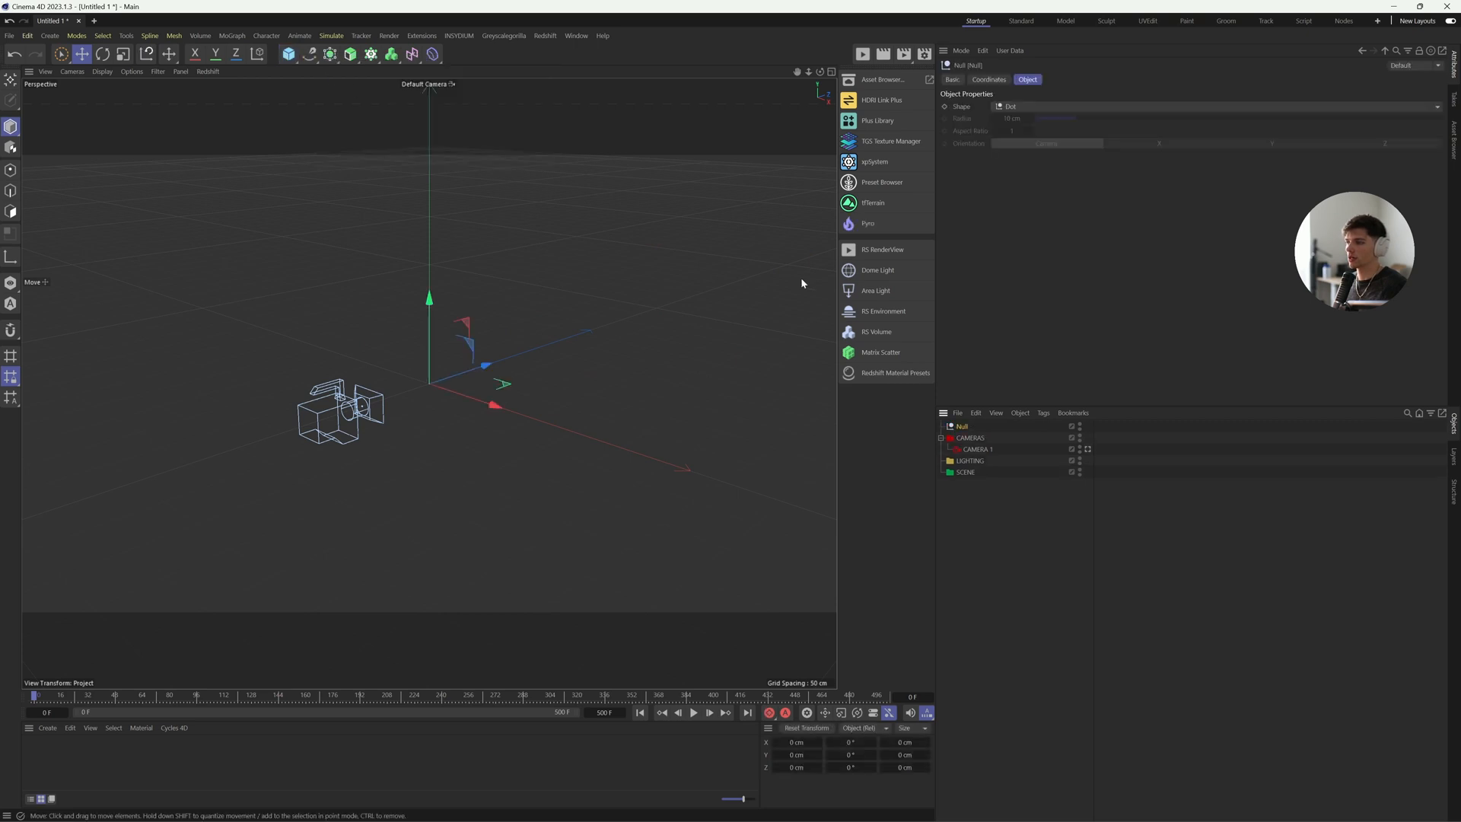
pyautogui.moveTo(971, 434); pyautogui.dragTo(974, 452)
pyautogui.doubleClick(972, 450)
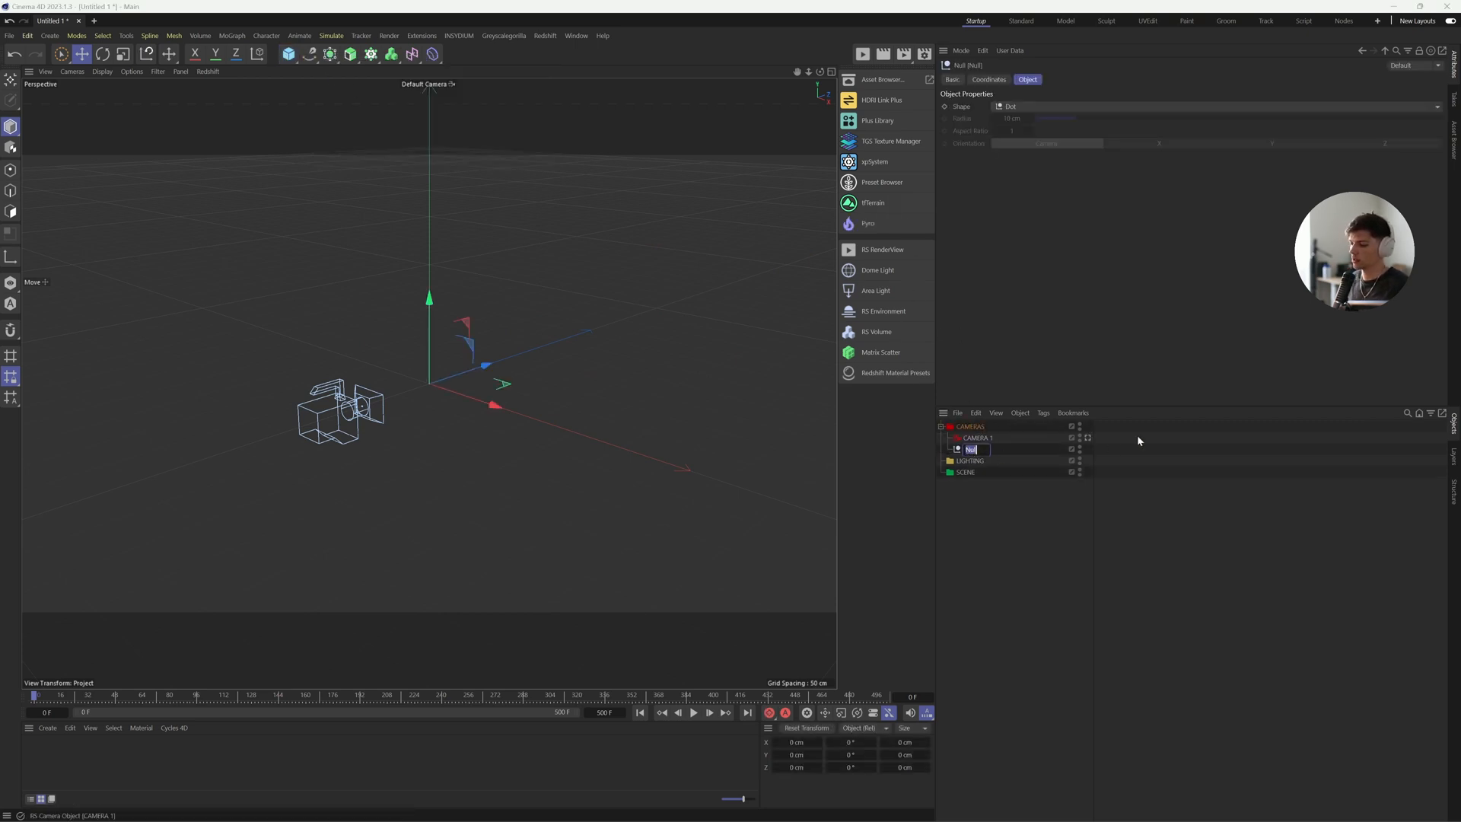
pyautogui.write('CAMERA 1 FOCUS')
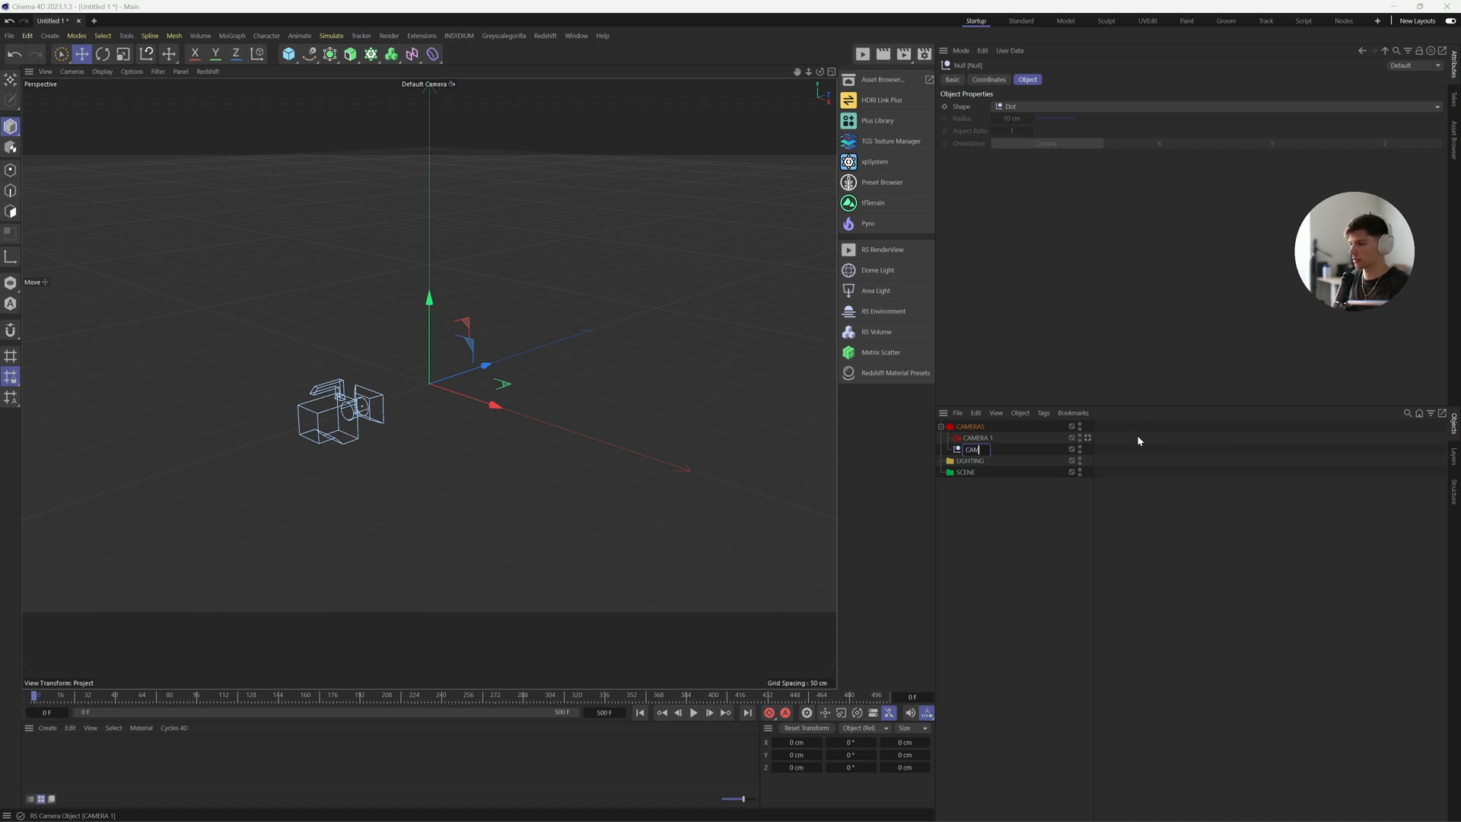
pyautogui.press('Return')
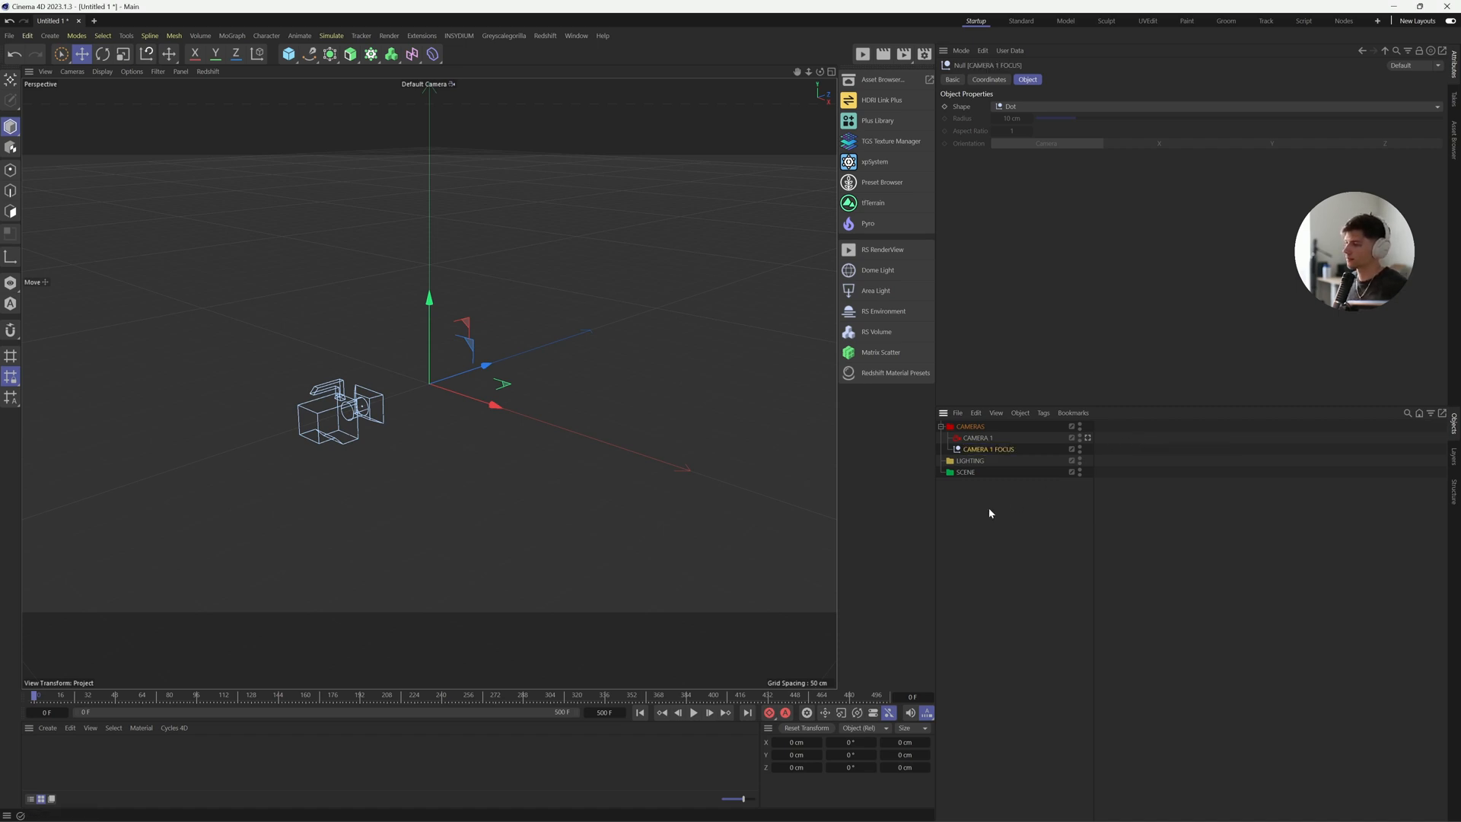
pyautogui.click(989, 508)
# Assign the CAMERA 1 FOCUS null as CAMERA 1's depth of field focus object
pyautogui.click(1104, 437)
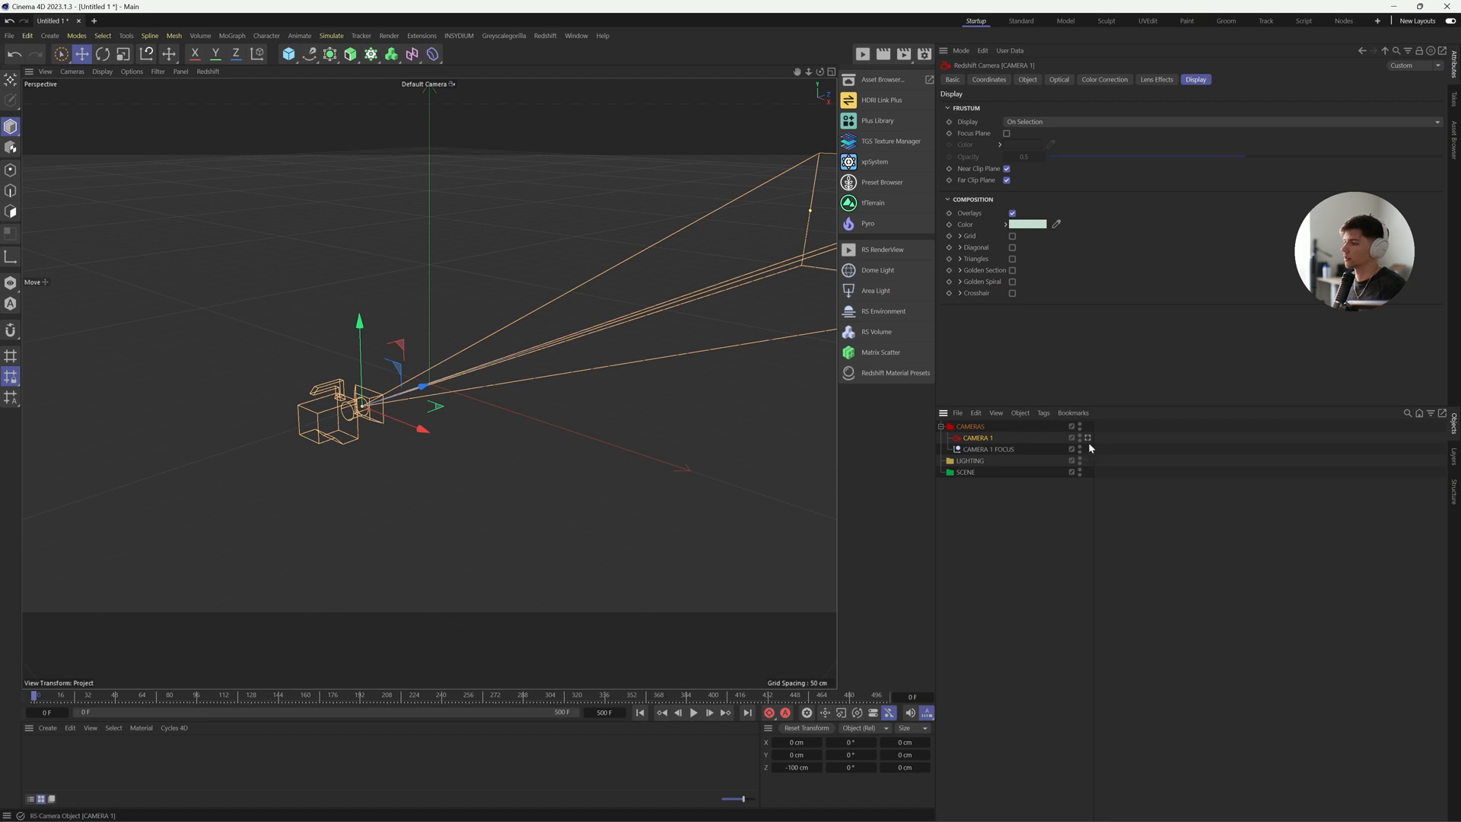
pyautogui.click(1027, 80)
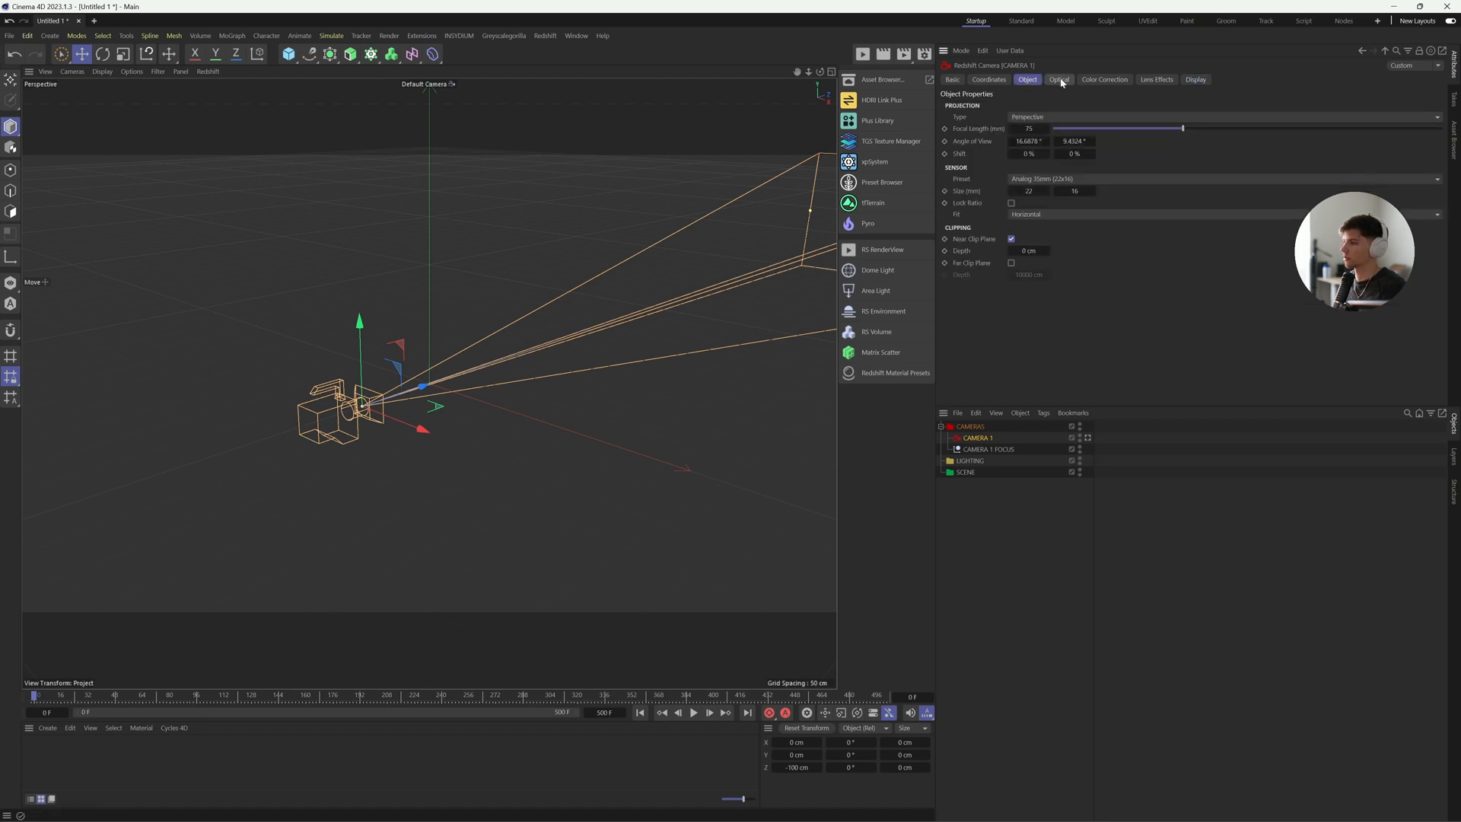
pyautogui.click(1058, 79)
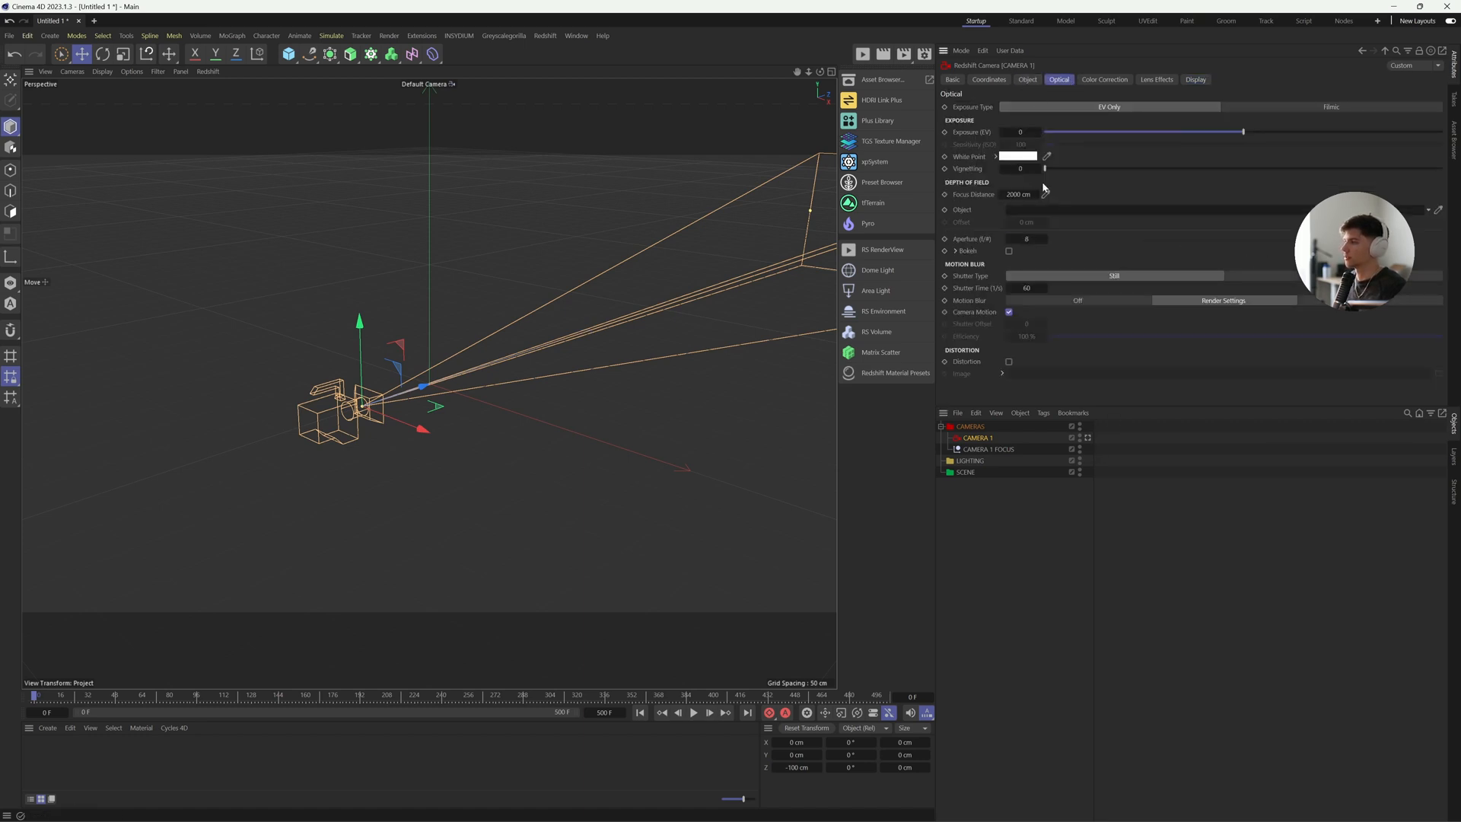
pyautogui.click(1437, 211)
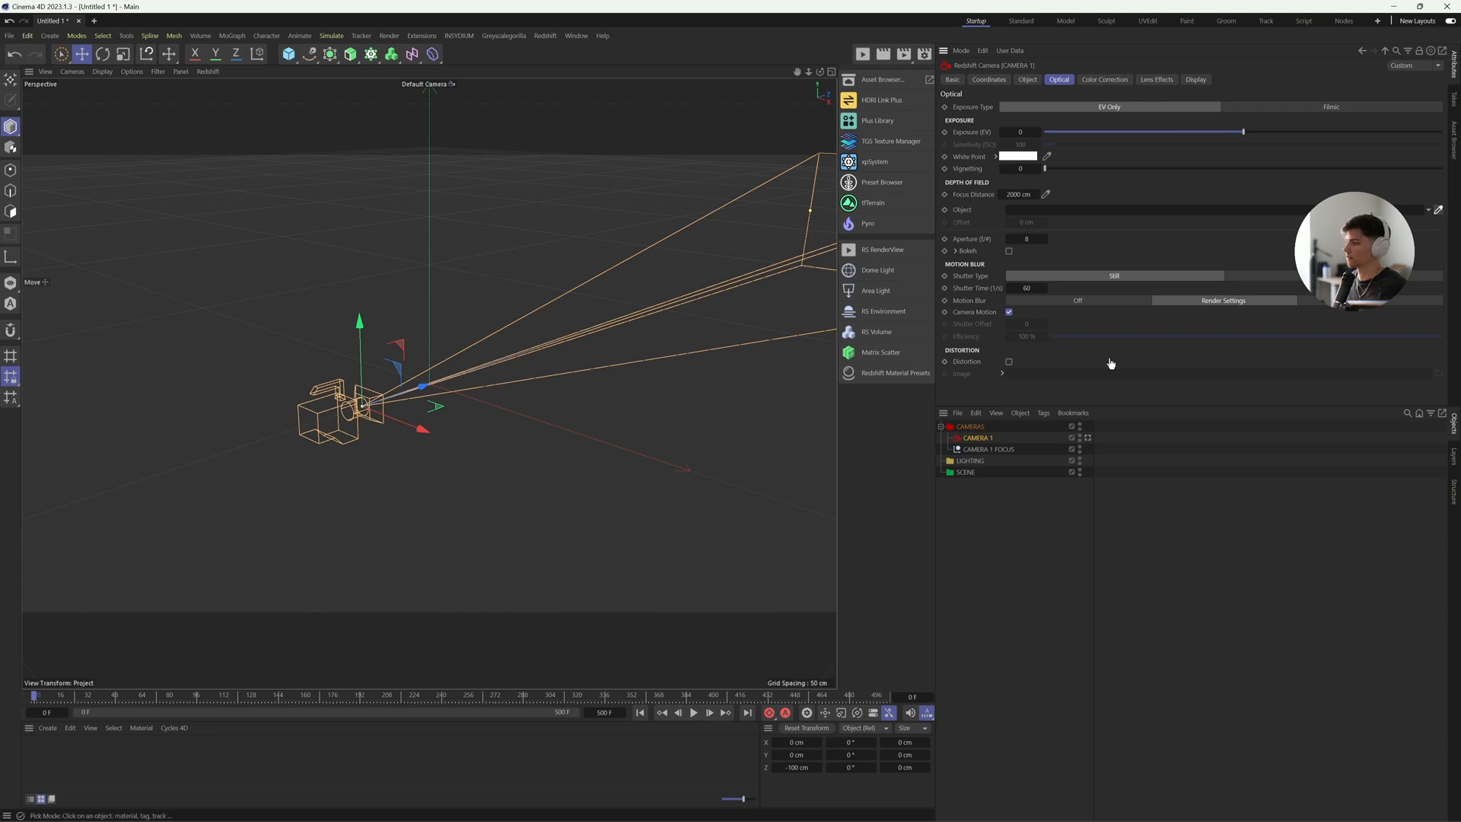
pyautogui.click(989, 450)
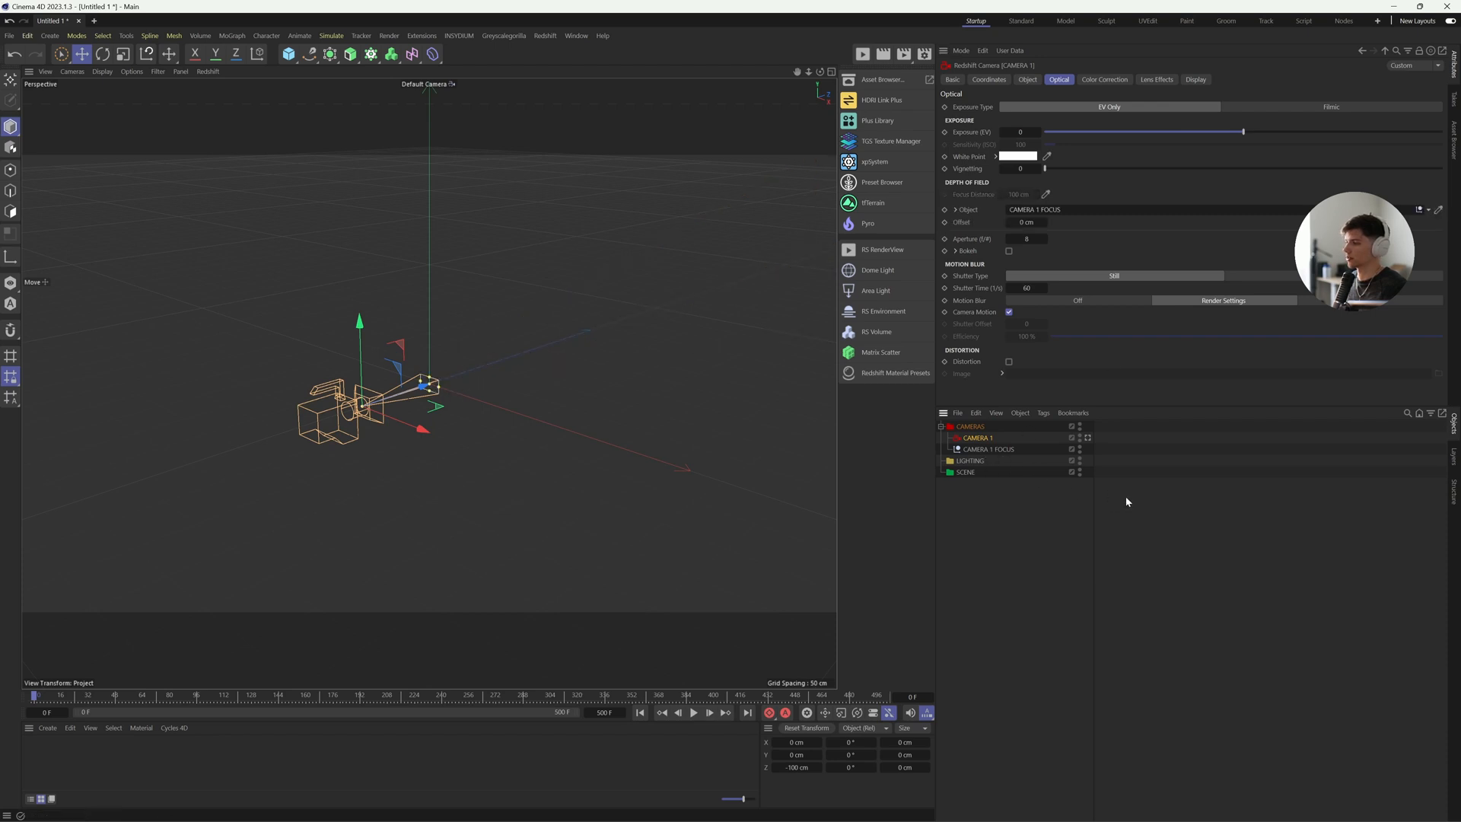
# Hide the CAMERA 1 FOCUS null in both the viewport and the renderer
pyautogui.click(1081, 448)
pyautogui.doubleClick(1081, 451)
pyautogui.click(1067, 526)
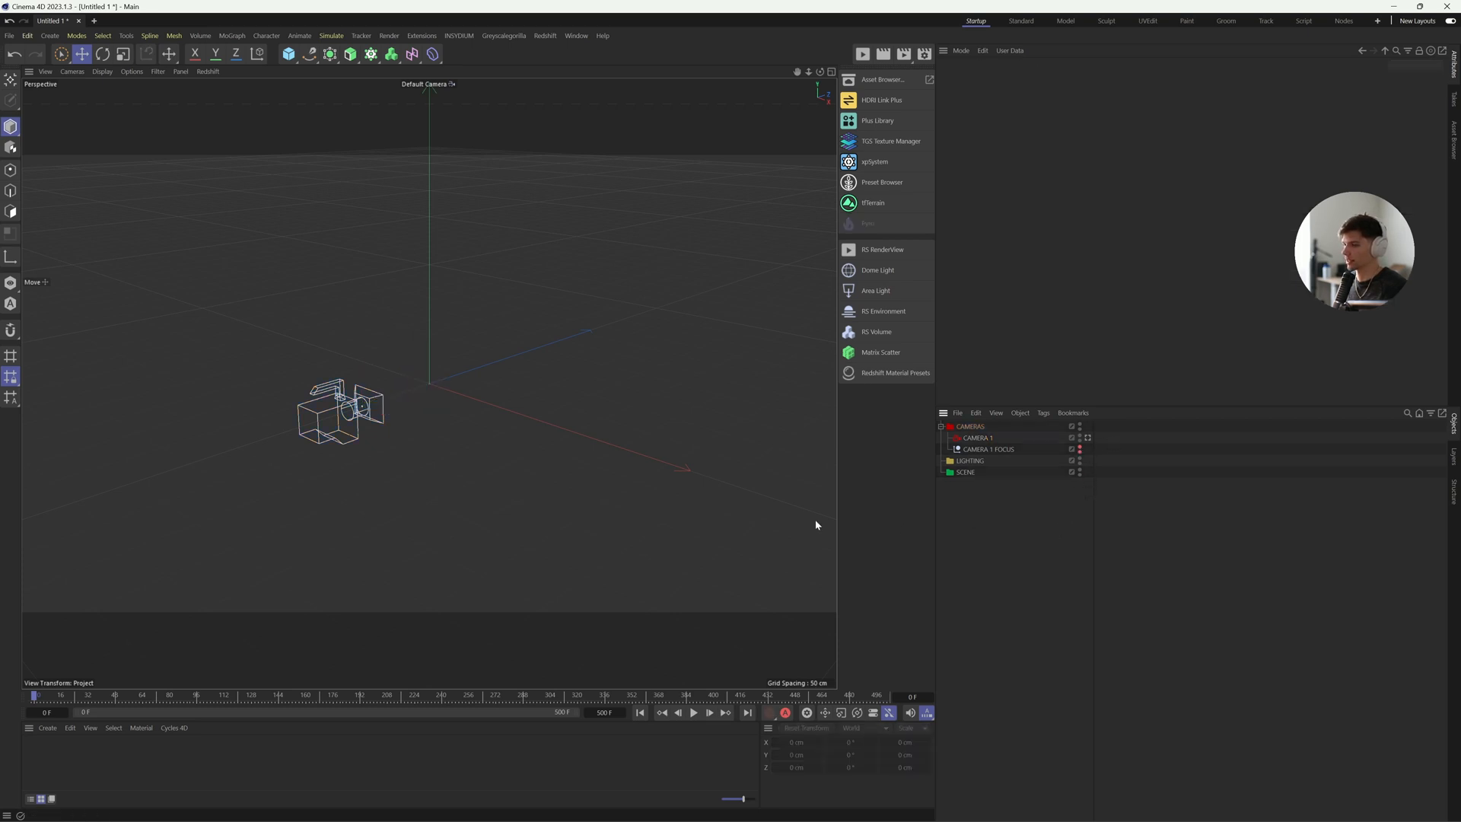
# Edit CAMERA 1's motion blur shutter time and collapse the CAMERAS hierarchy
pyautogui.click(988, 449)
pyautogui.click(1051, 551)
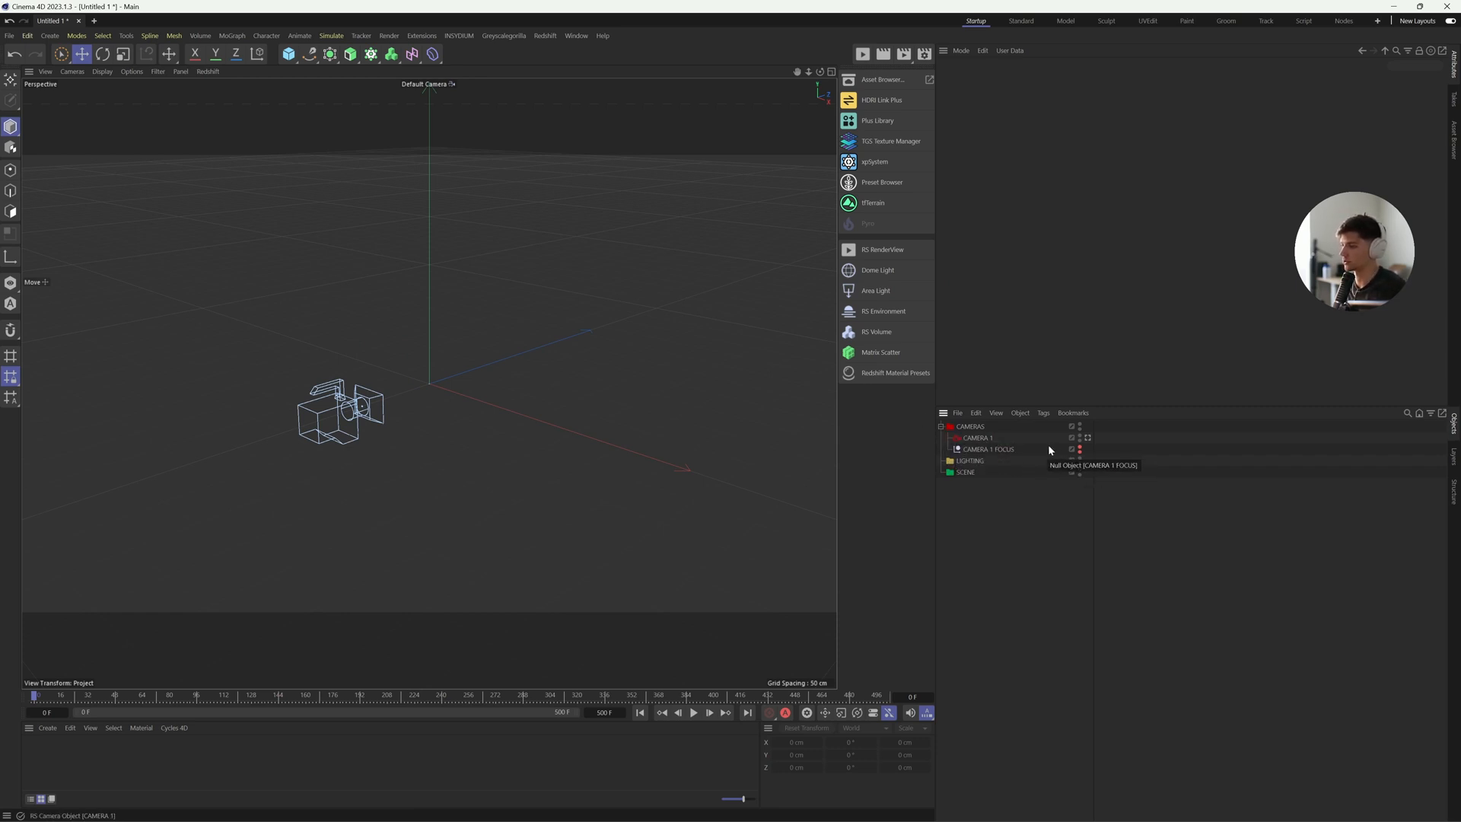
pyautogui.click(978, 437)
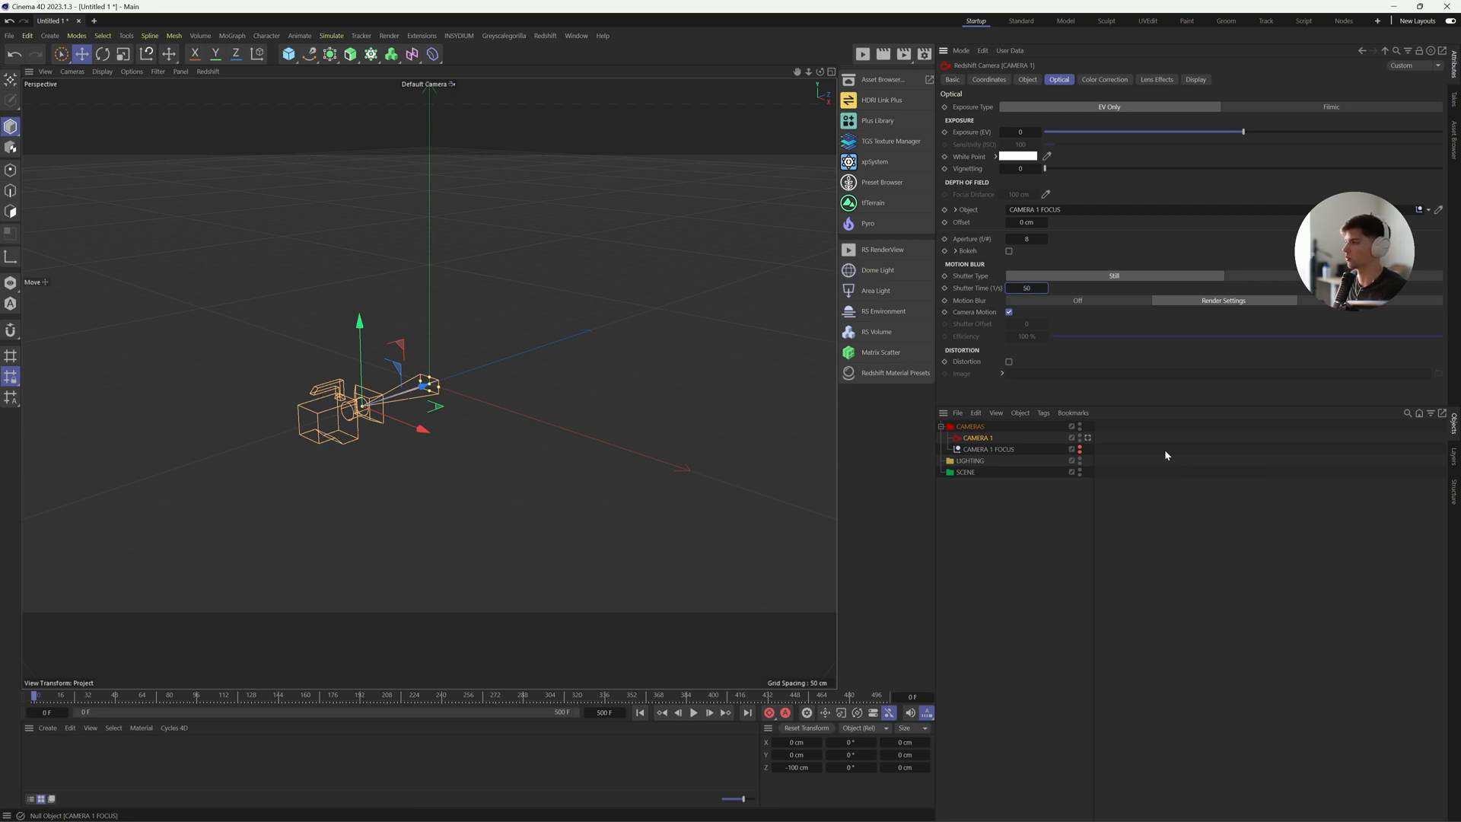
pyautogui.click(1256, 277)
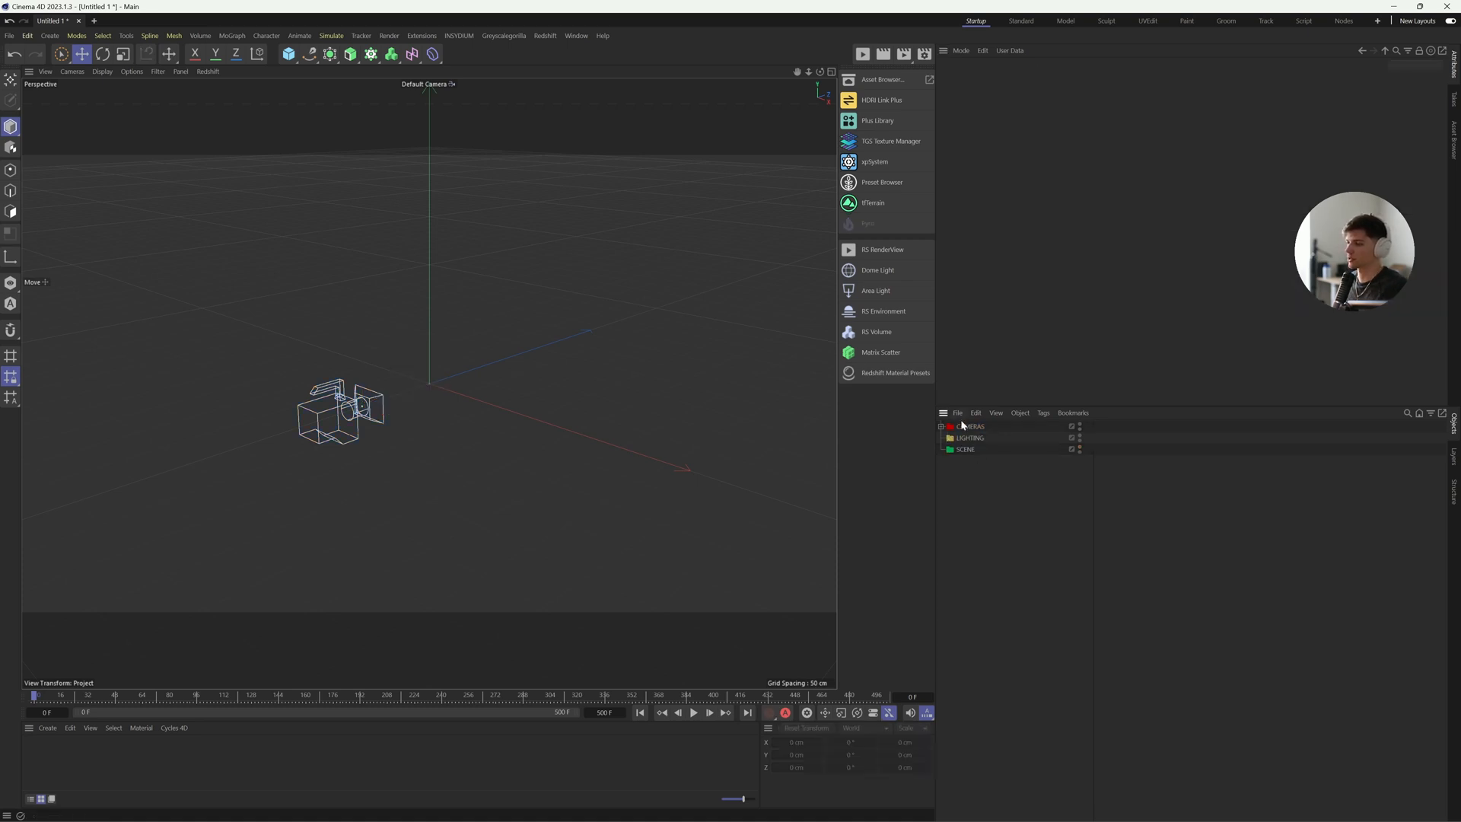
# Add a Redshift dome light as a child of the LIGHTING null and name it HDRI
pyautogui.click(972, 439)
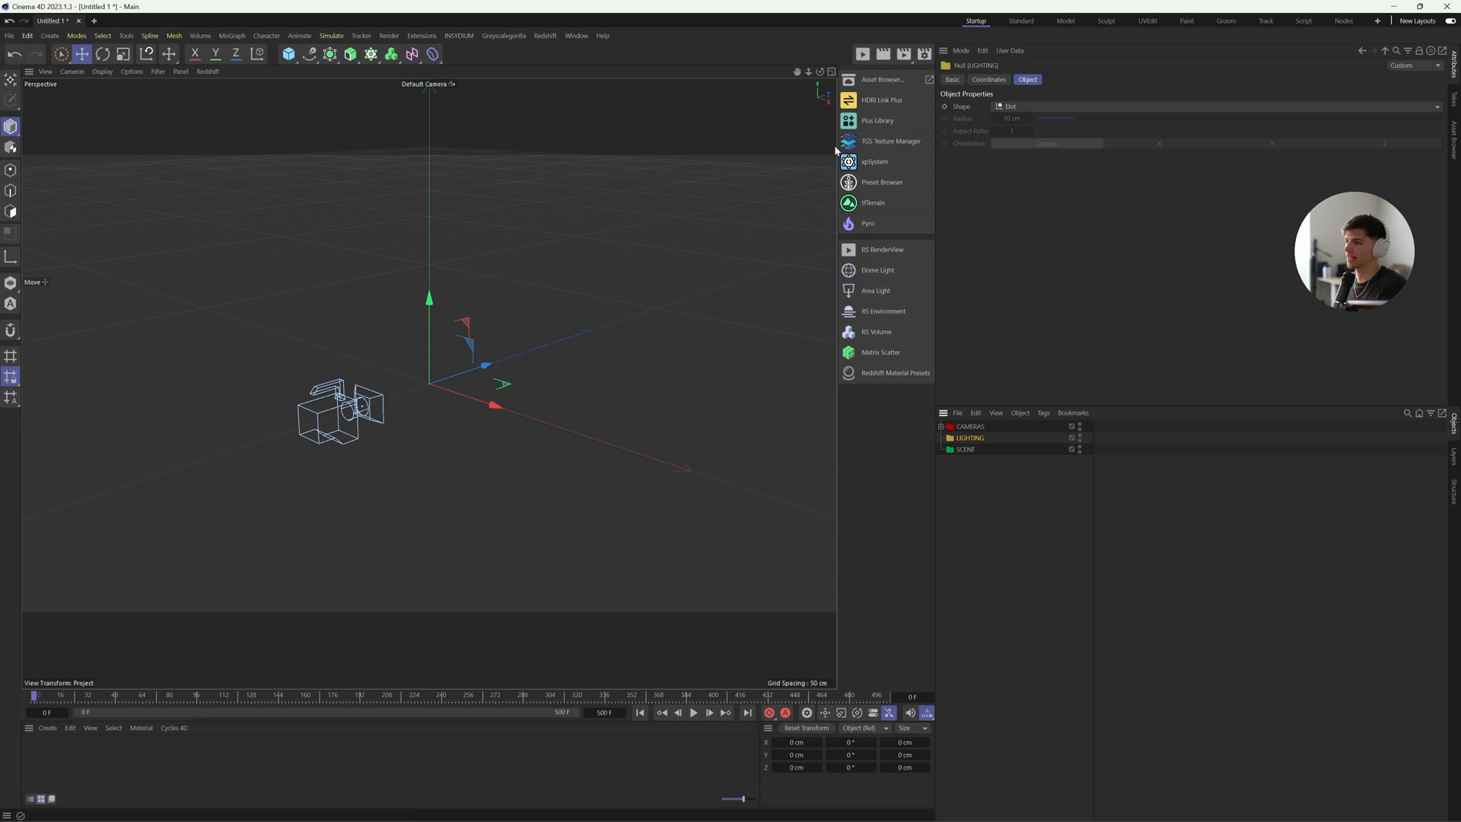
pyautogui.click(867, 272)
pyautogui.moveTo(976, 427); pyautogui.dragTo(975, 451)
pyautogui.doubleClick(985, 450)
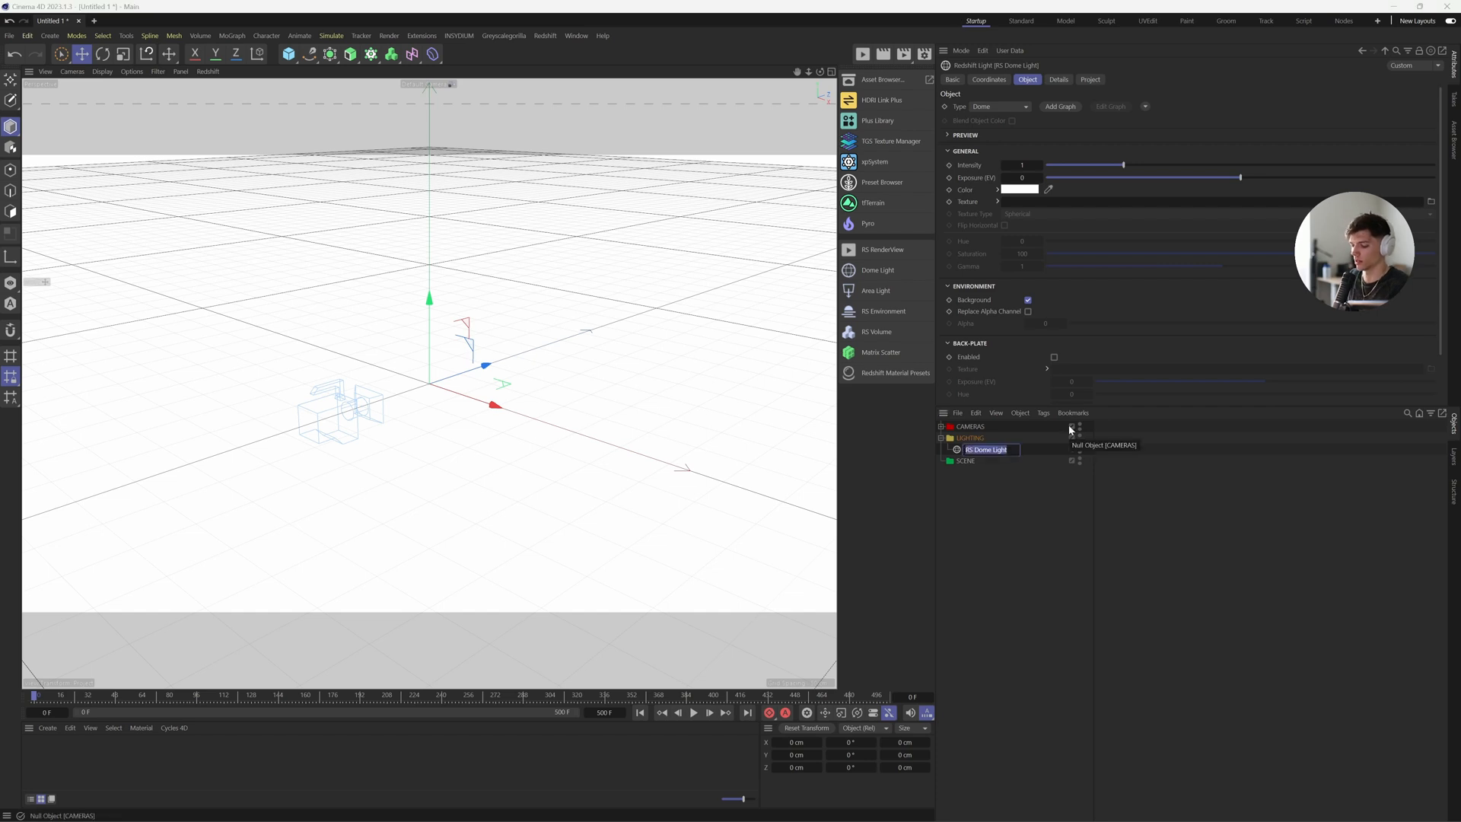
pyautogui.write('hdr')
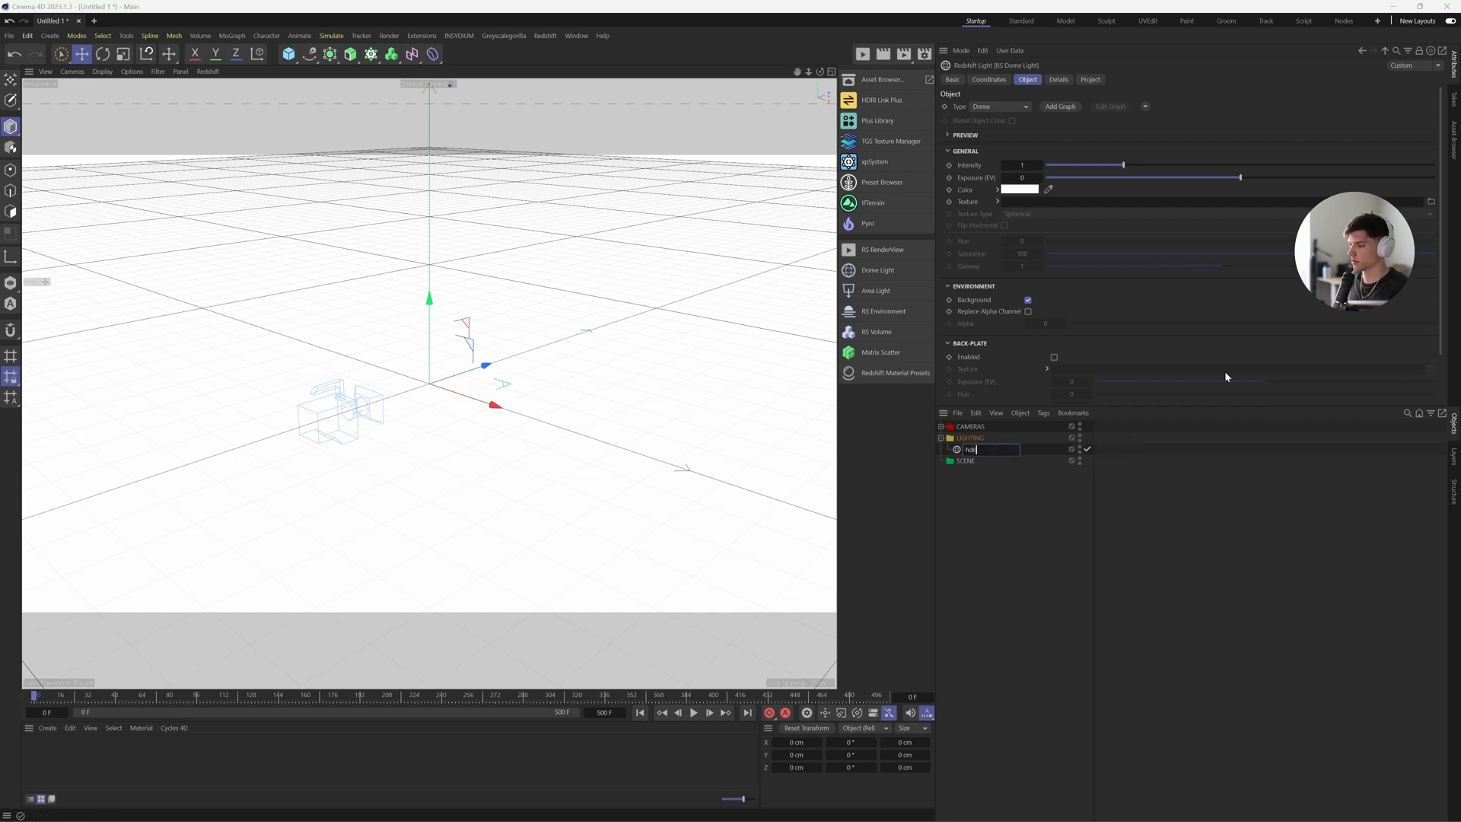
pyautogui.write('I')
pyautogui.press('Return')
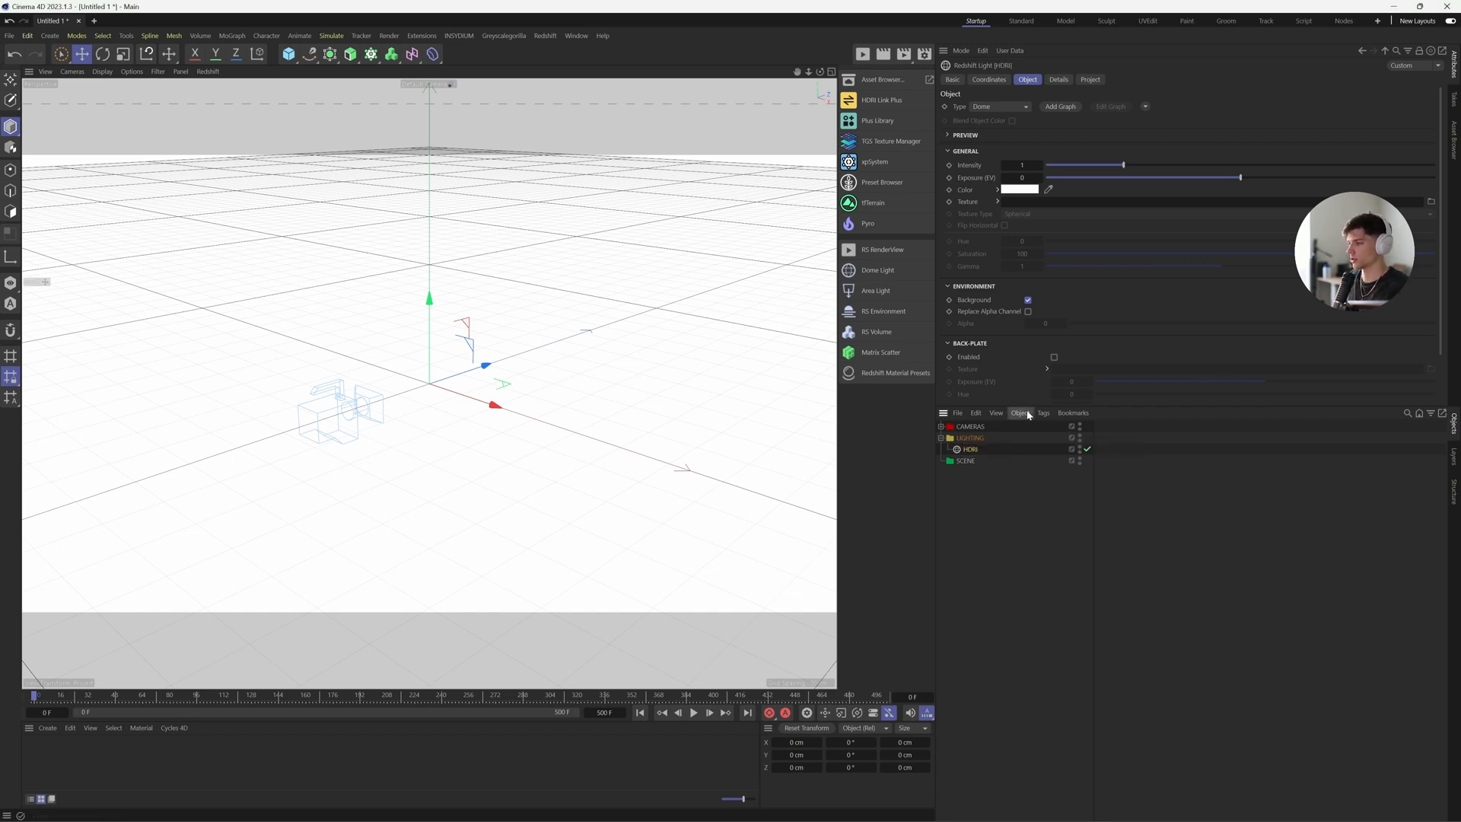
# Turn off the Background environment option of the HDRI dome light
pyautogui.click(1029, 301)
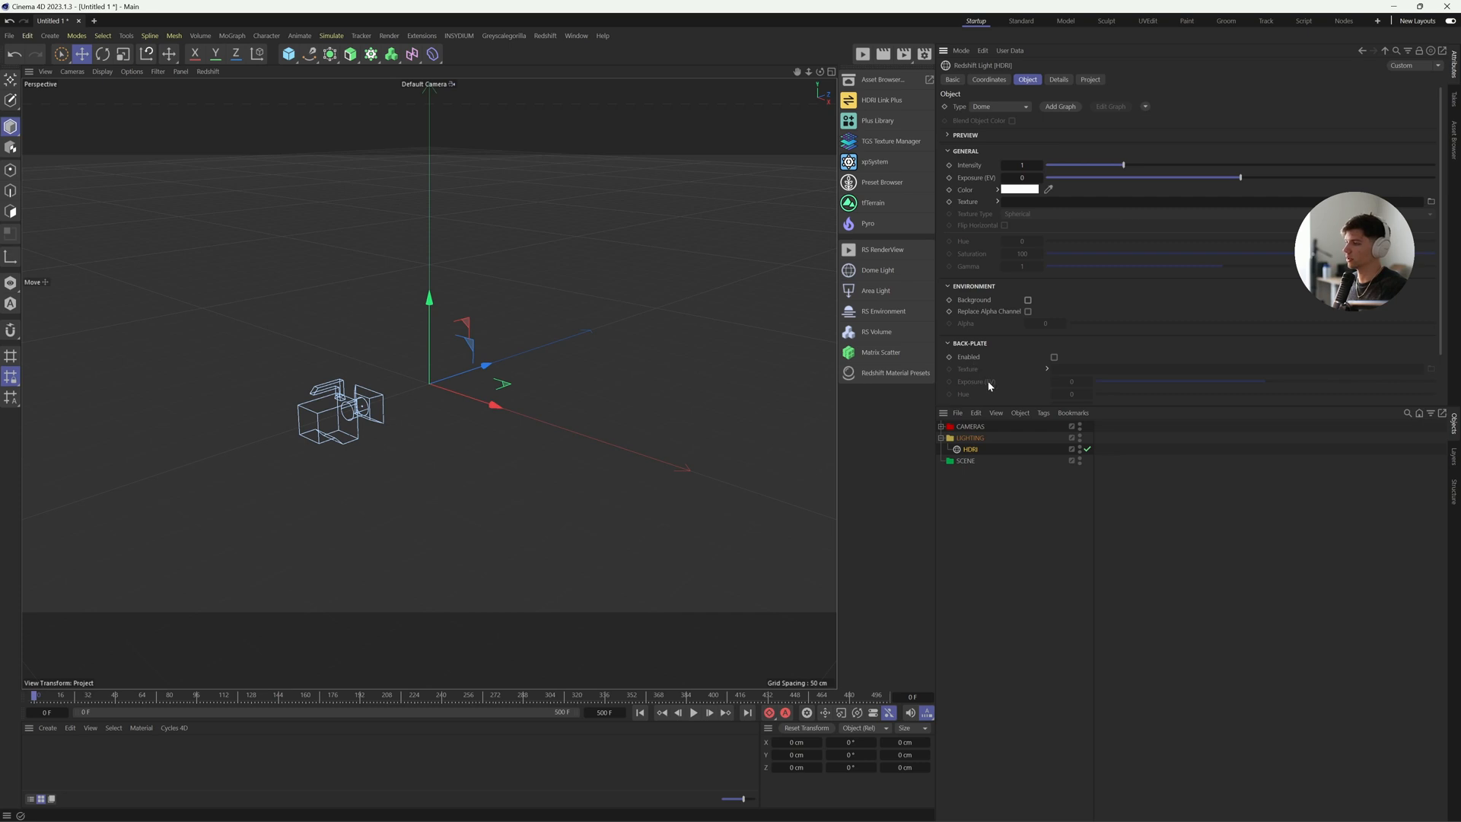
pyautogui.scroll(-2, 988, 385)
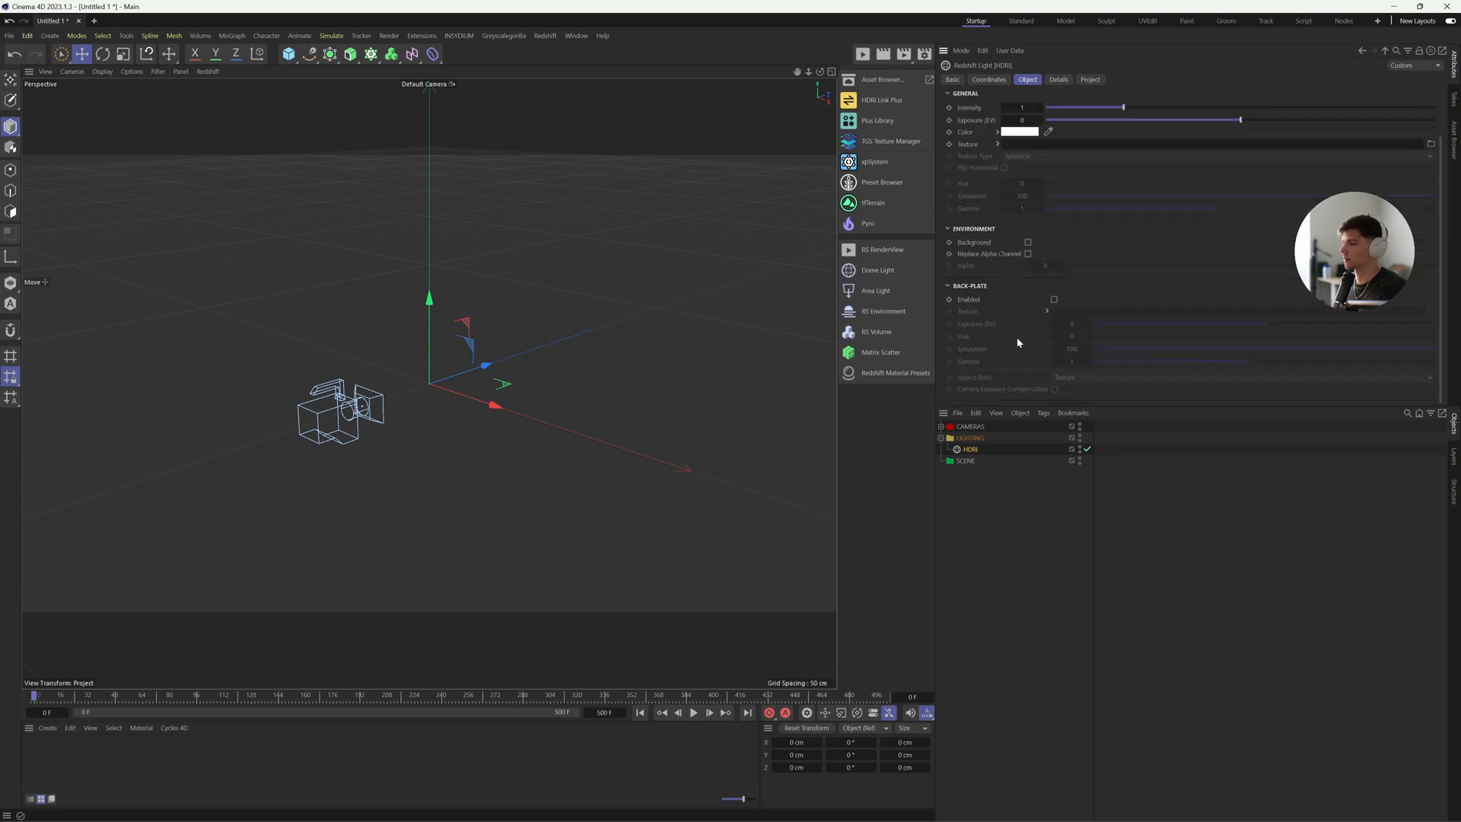
pyautogui.scroll(2, 1018, 343)
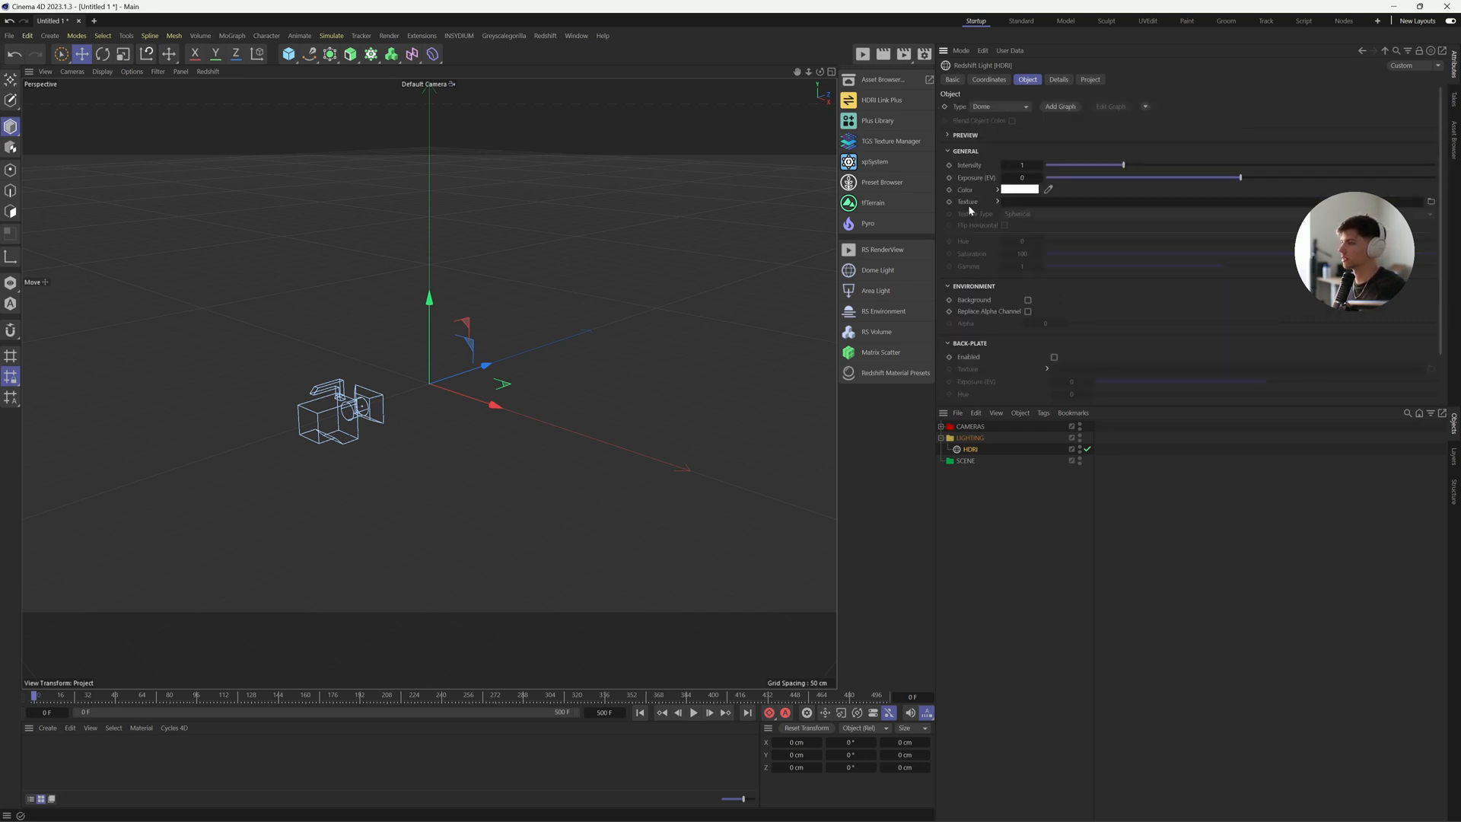
# Attach an HDRI Link Plus tag to the HDRI light and link the light's Texture parameter to it
pyautogui.click(881, 99)
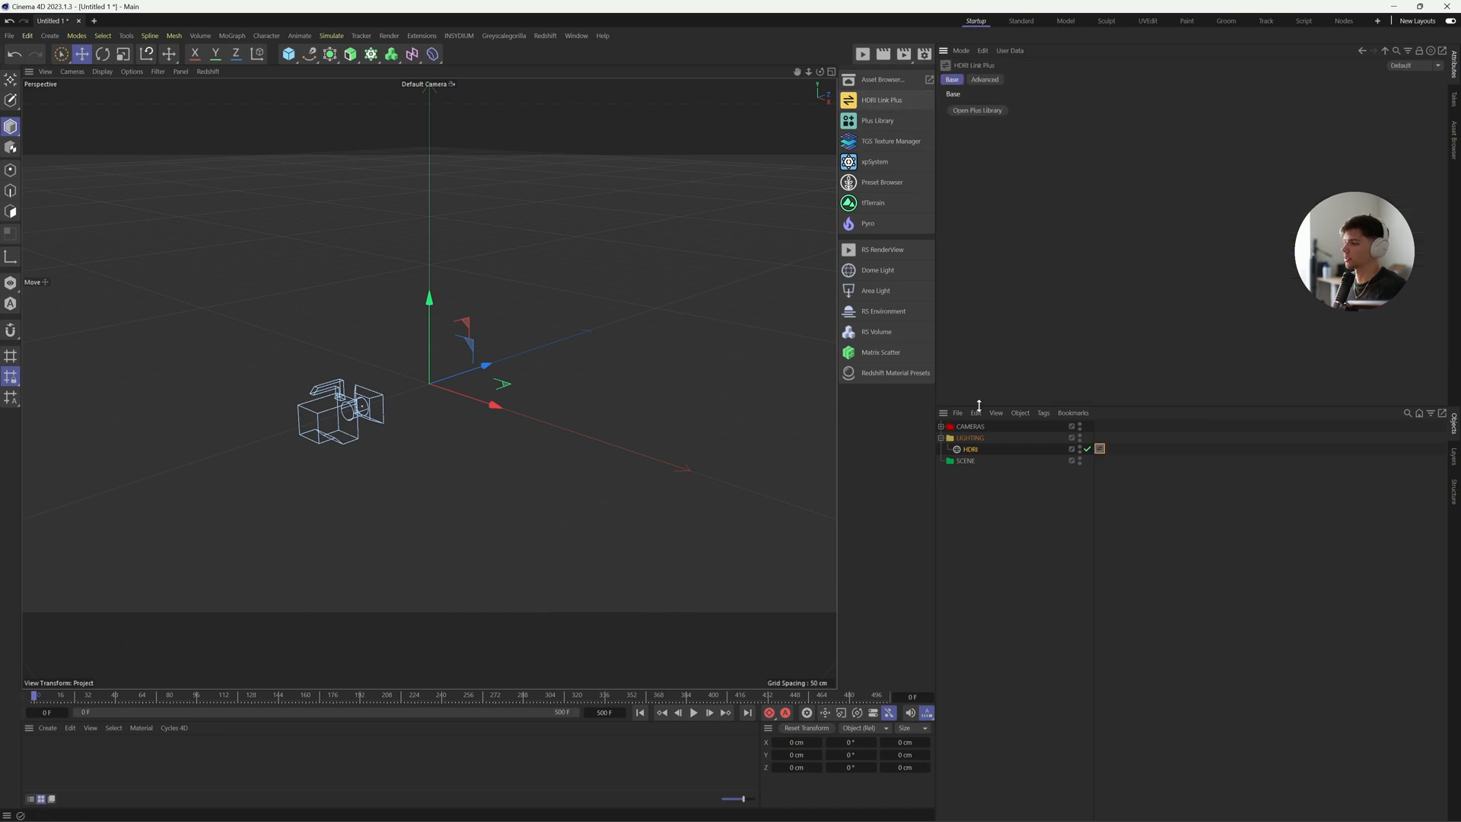
pyautogui.click(971, 450)
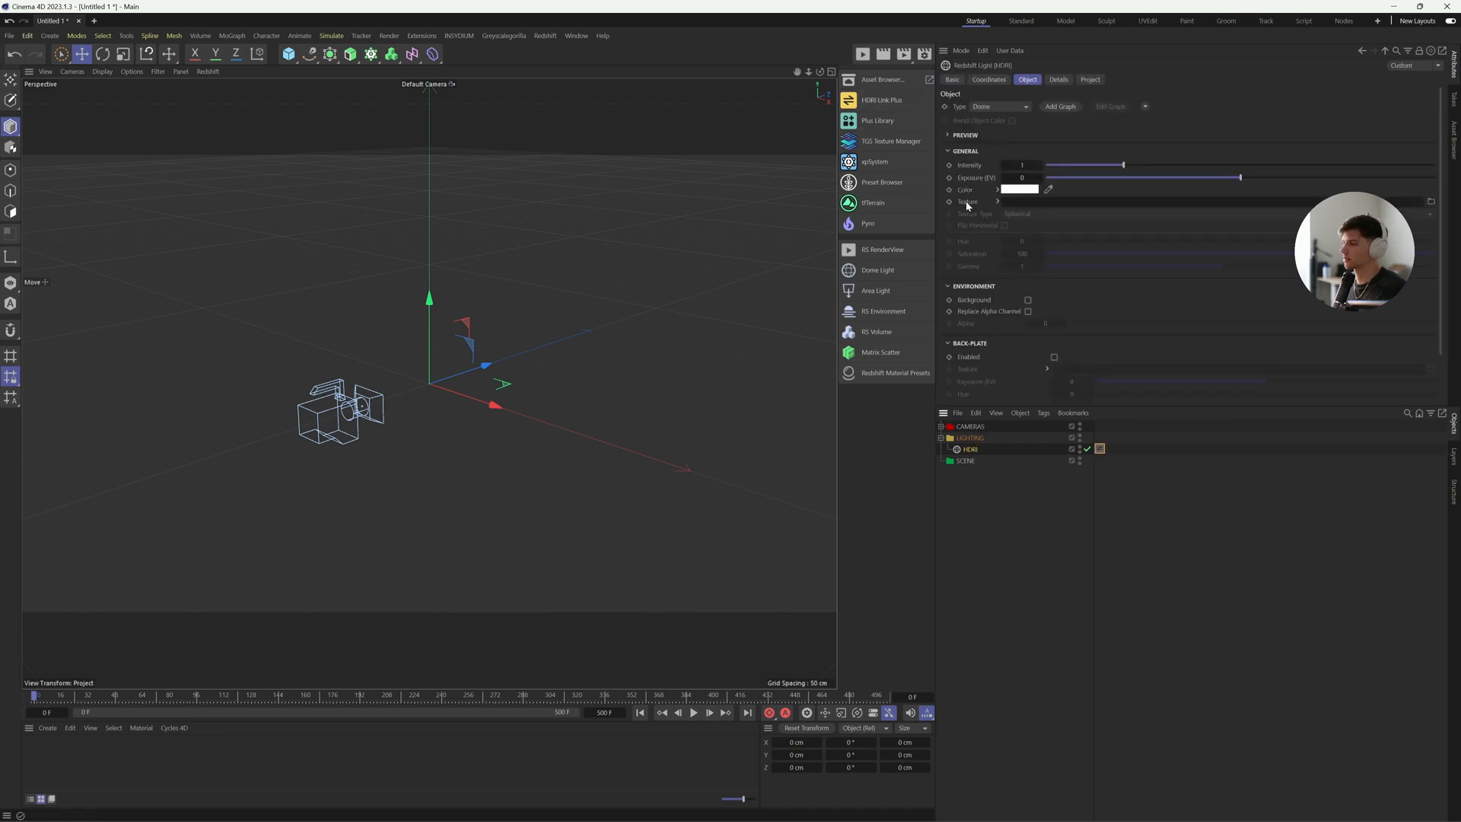
pyautogui.moveTo(1103, 451); pyautogui.dragTo(1100, 450)
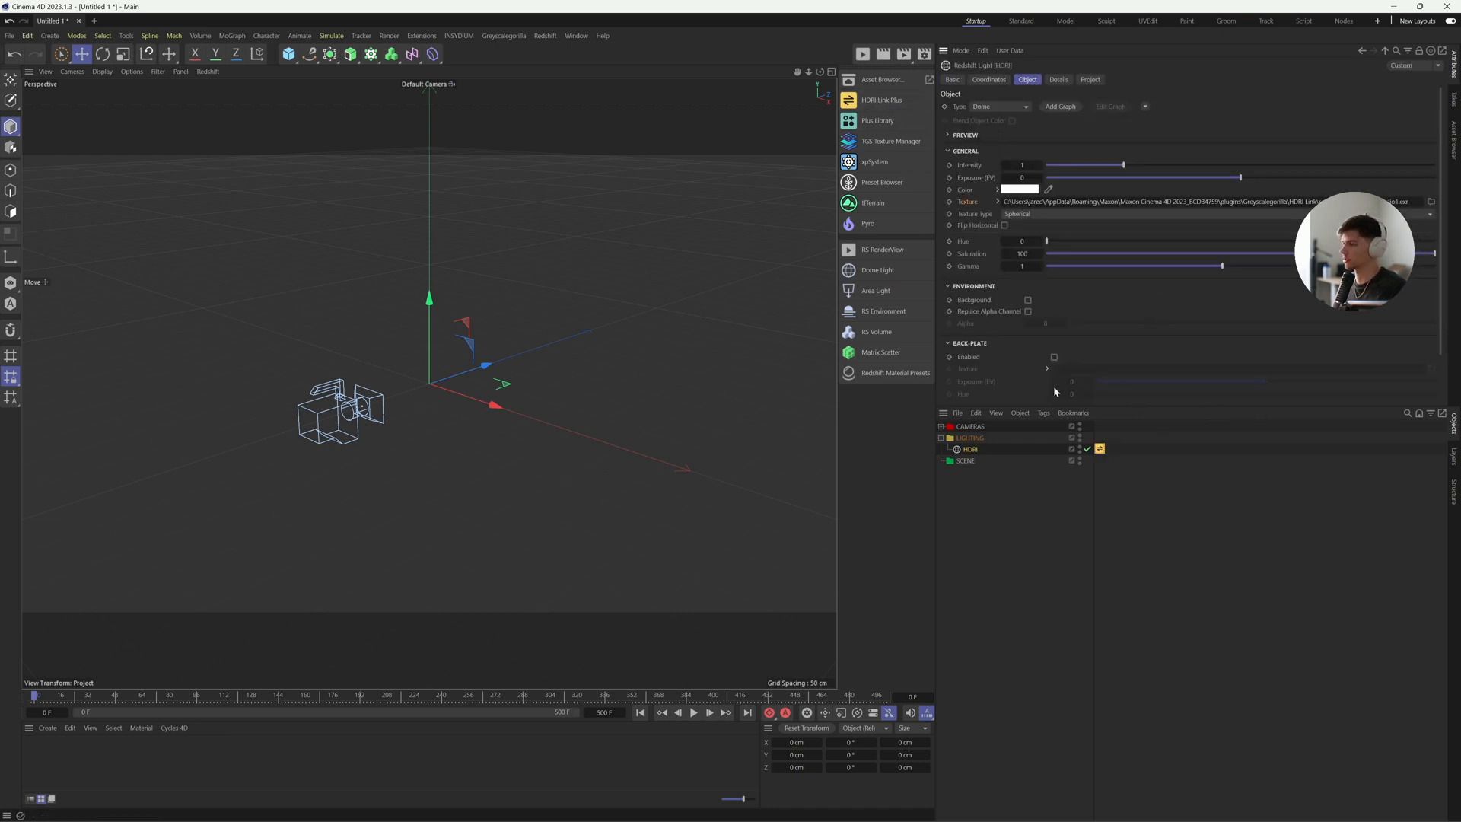
# Open the Plus Library to view its asset categories and close it again
pyautogui.click(875, 120)
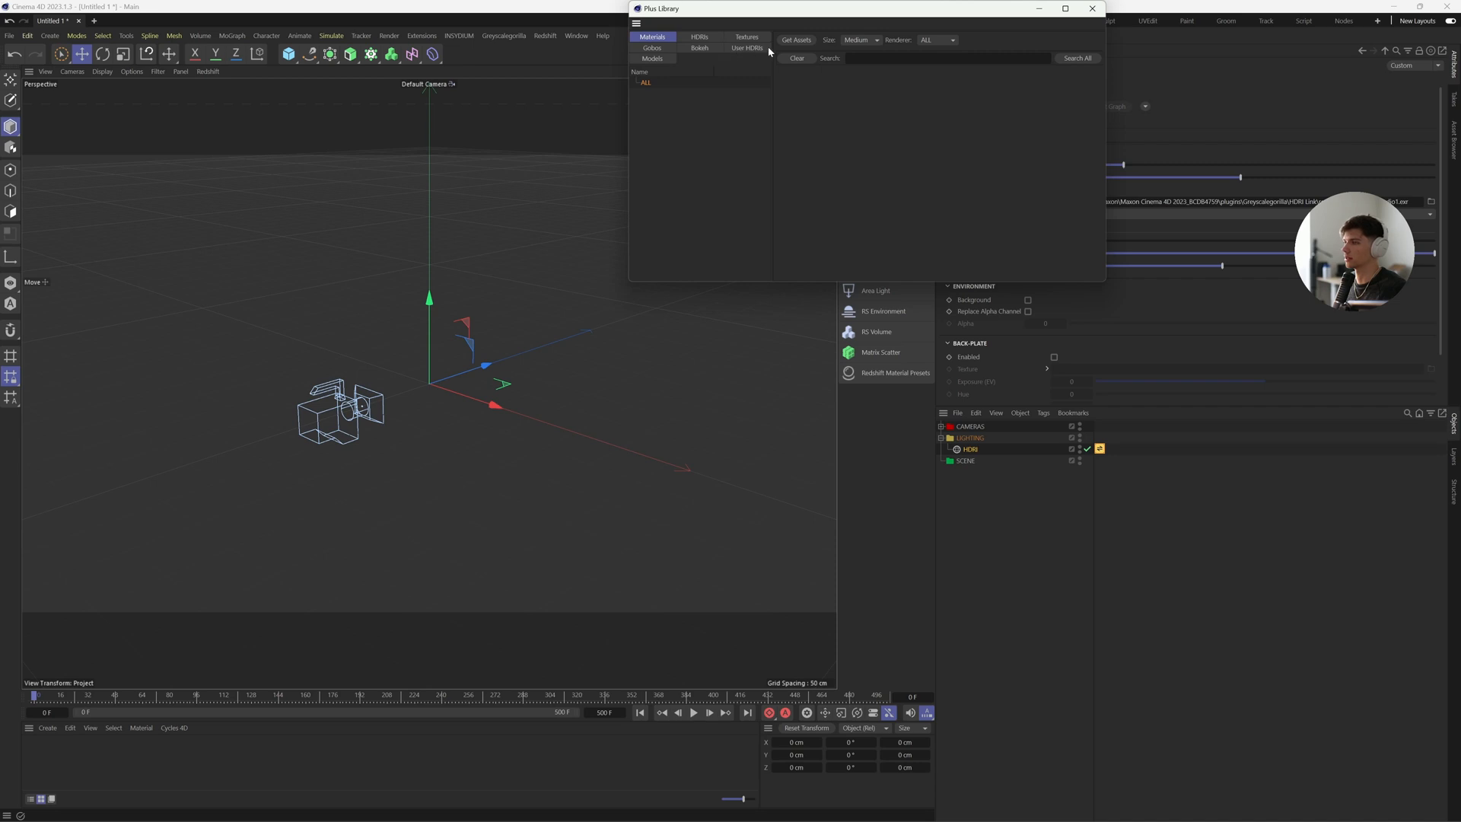
pyautogui.click(1092, 9)
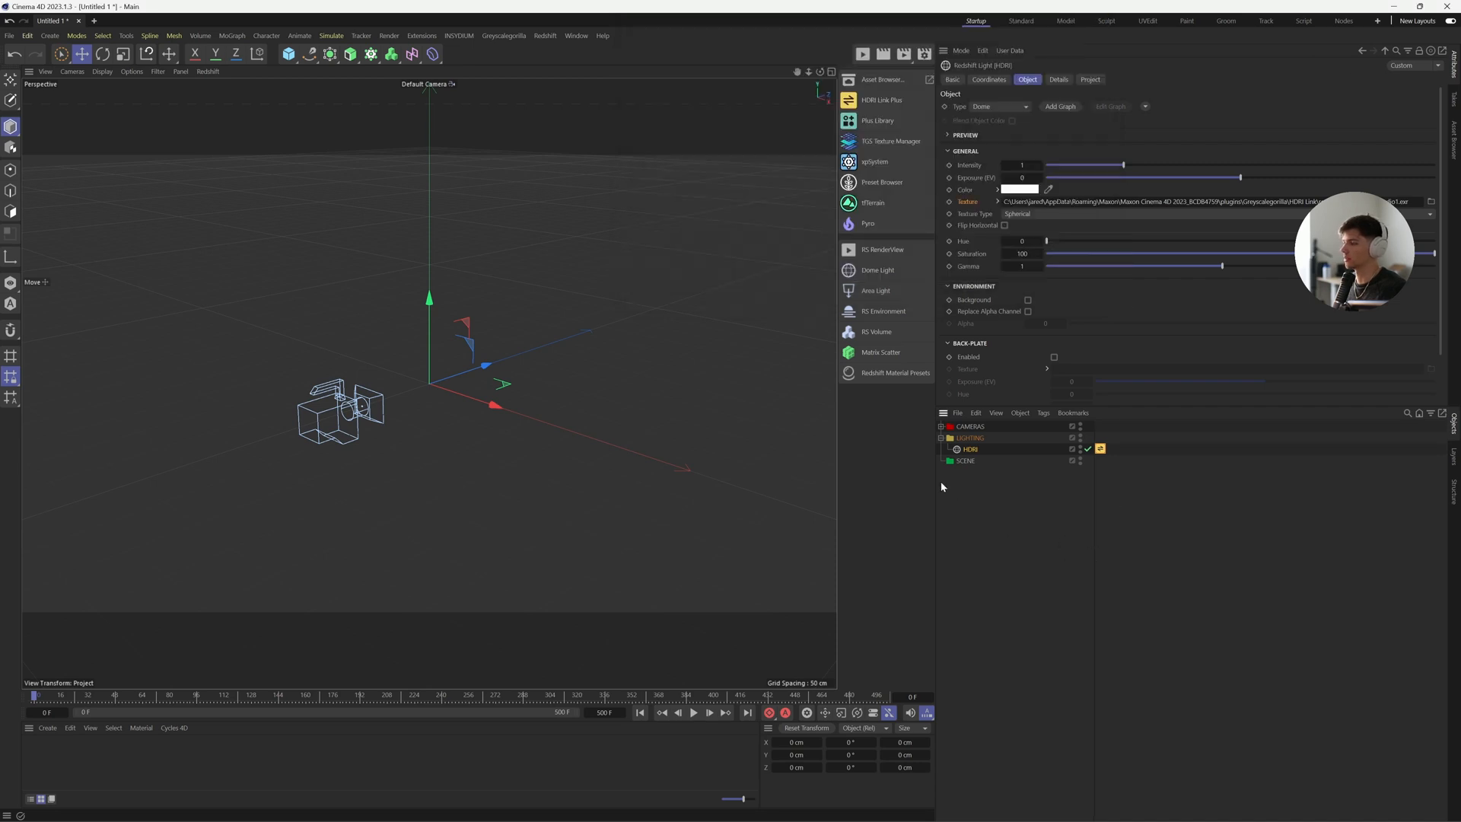
pyautogui.click(1058, 493)
pyautogui.click(966, 449)
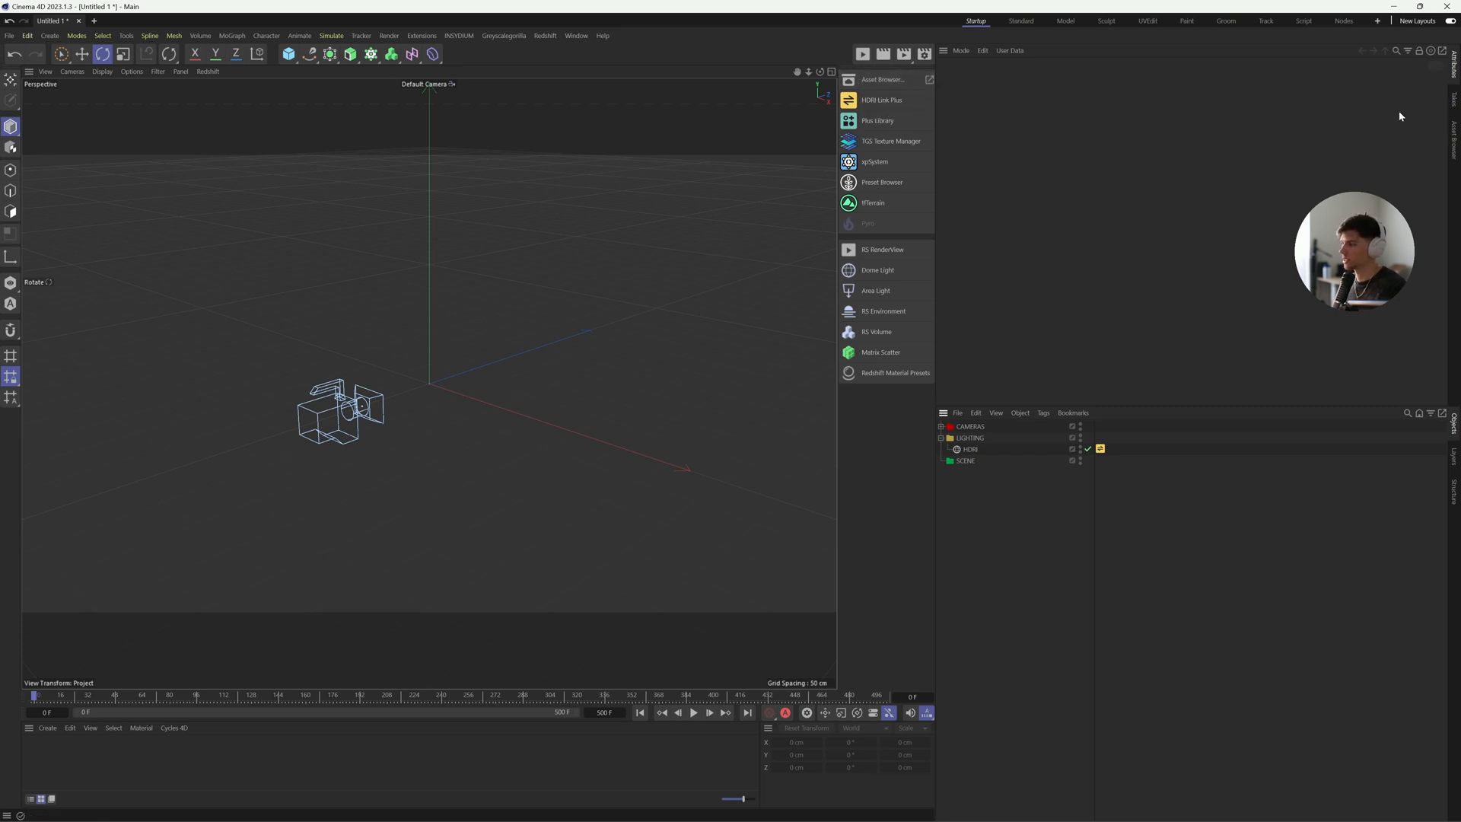
# Download the Backdrop geometry primitive from the Asset Browser and add it as a shortcut between the cube and spline pen commands
pyautogui.click(1455, 137)
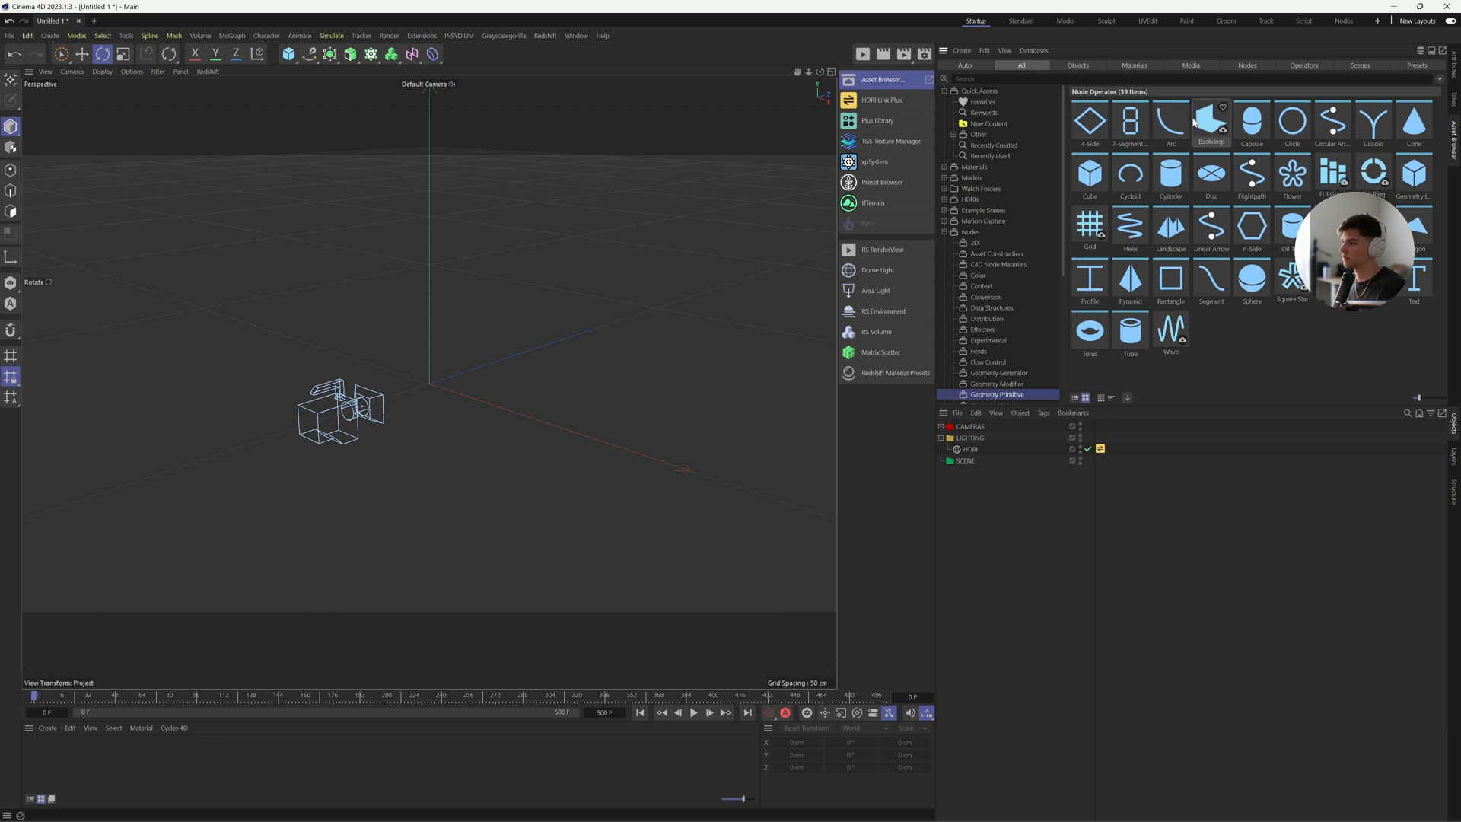
pyautogui.click(1223, 131)
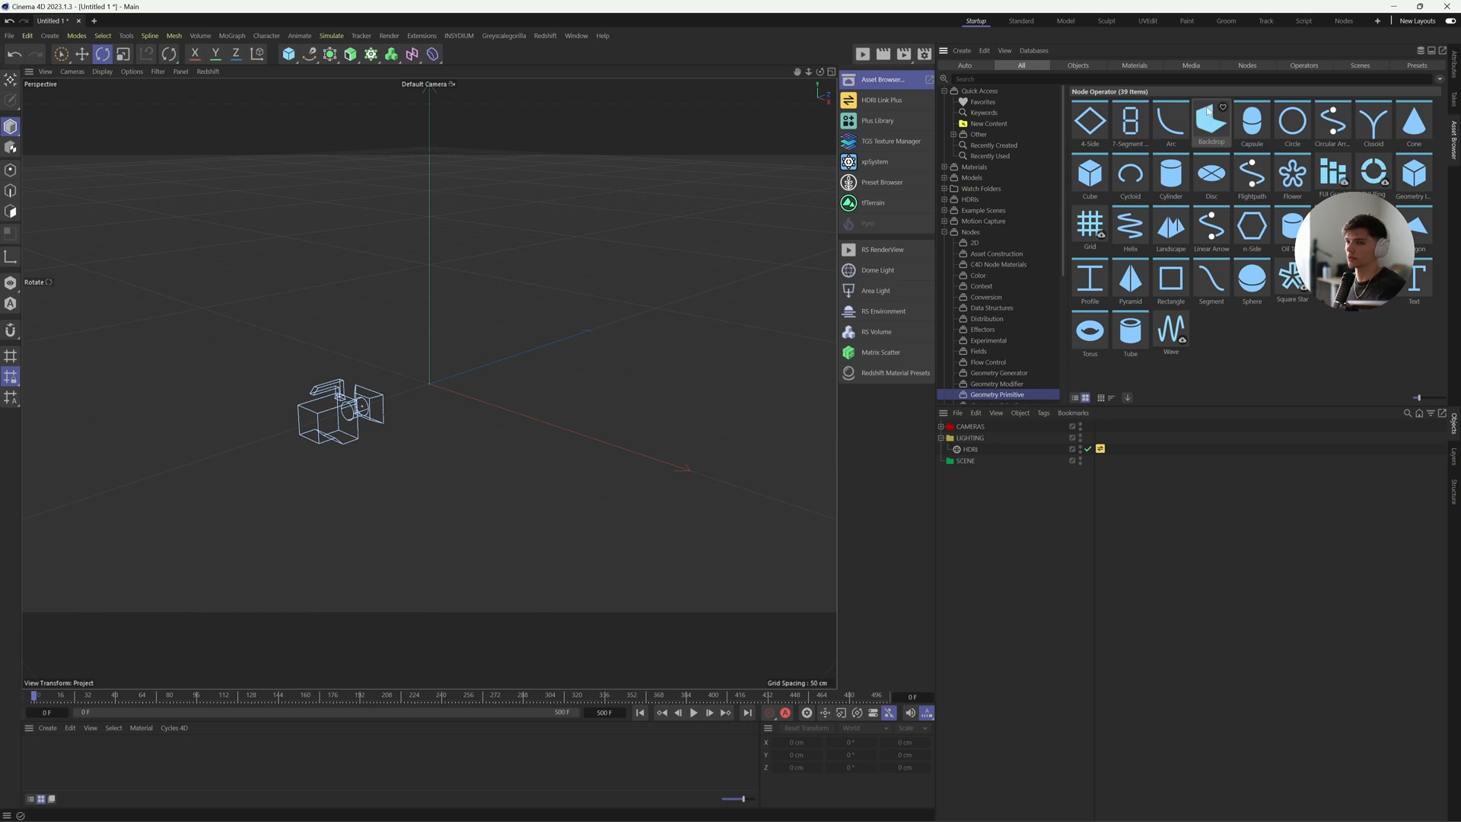
pyautogui.moveTo(1209, 111); pyautogui.dragTo(953, 131)
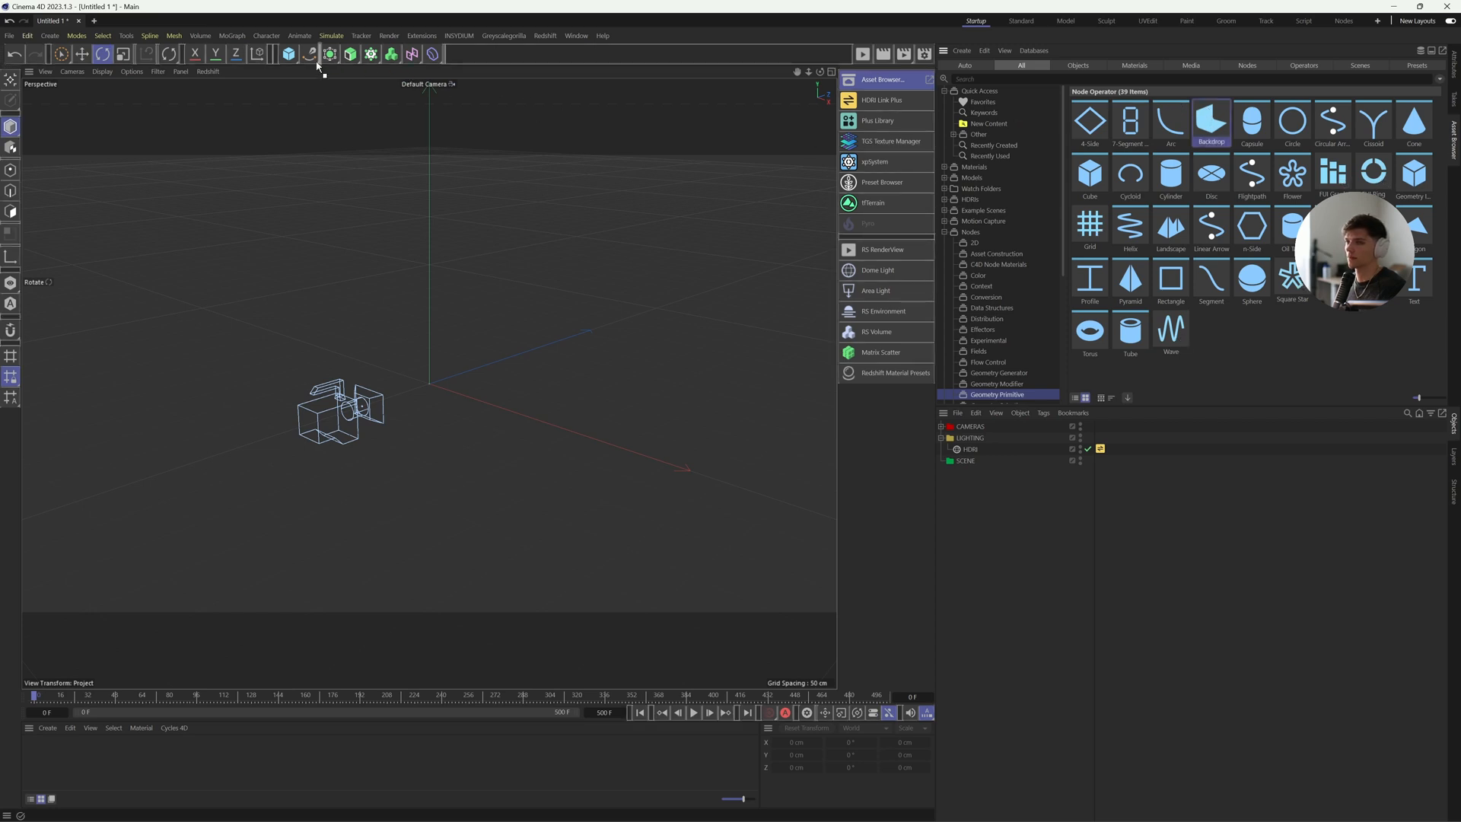
pyautogui.moveTo(317, 66); pyautogui.dragTo(303, 58)
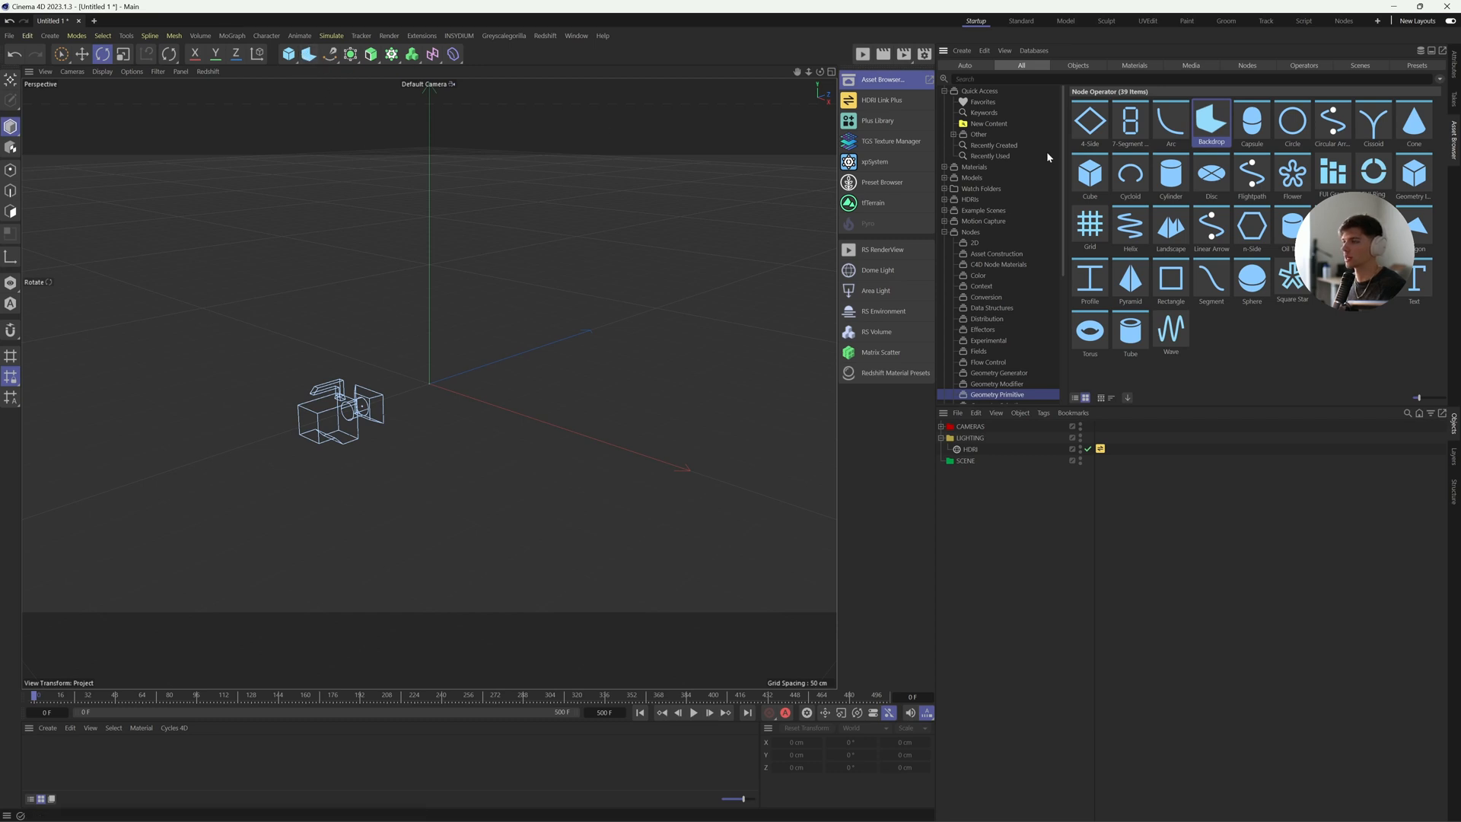
pyautogui.click(1453, 64)
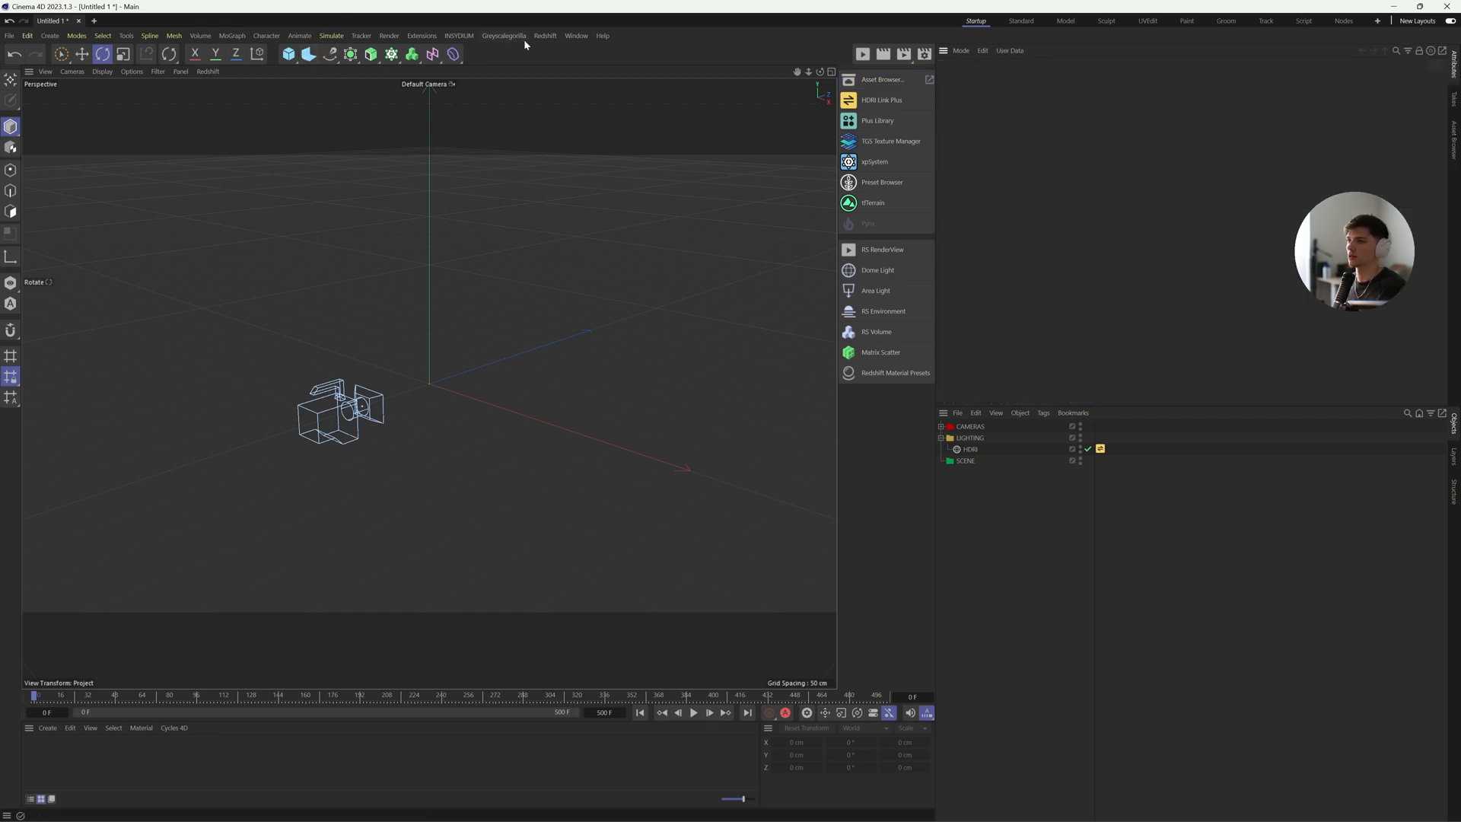
# Save the current interface arrangement as the startup layout
pyautogui.click(576, 35)
pyautogui.moveTo(670, 57)
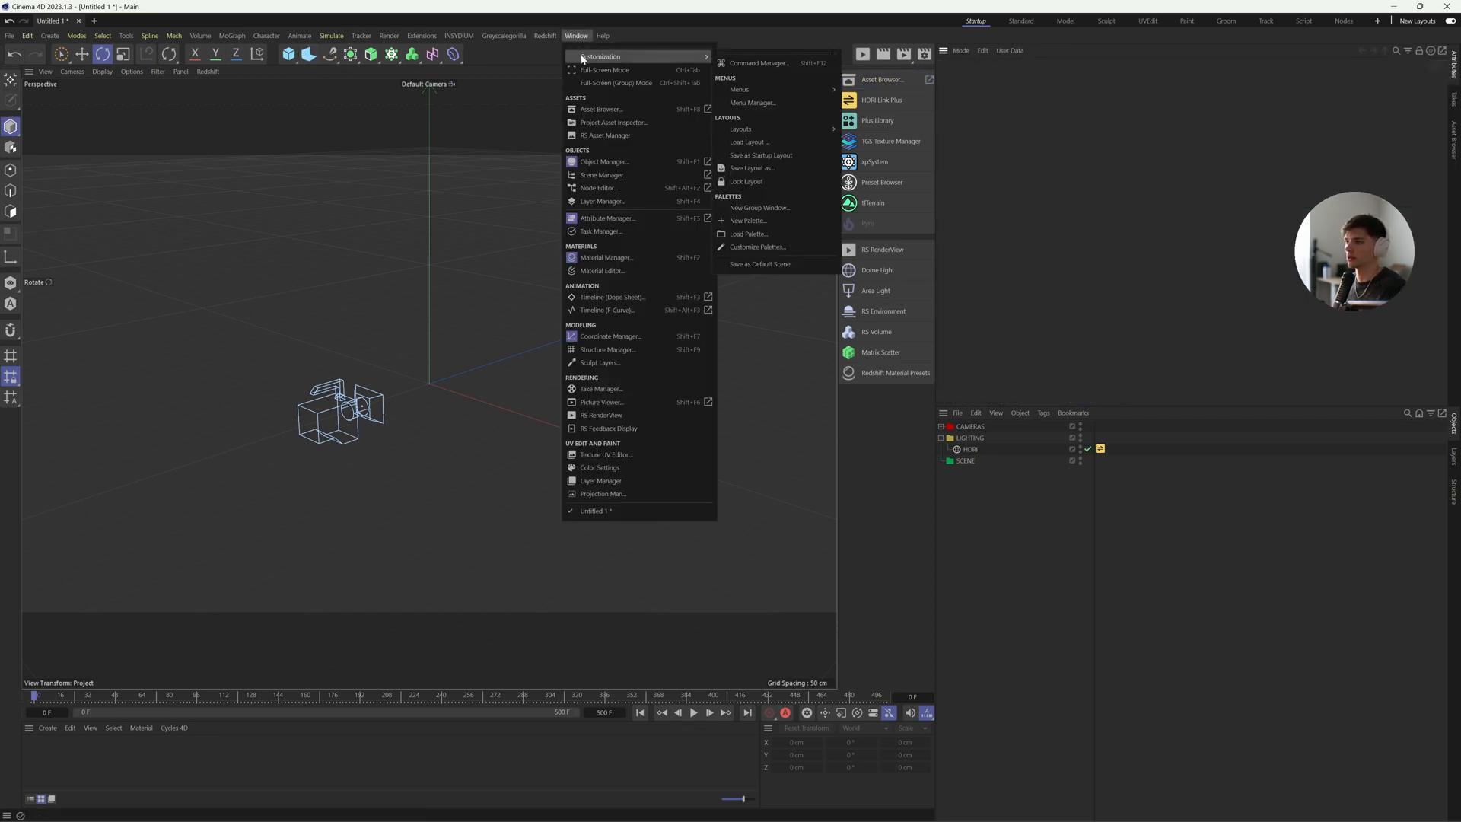
pyautogui.click(781, 156)
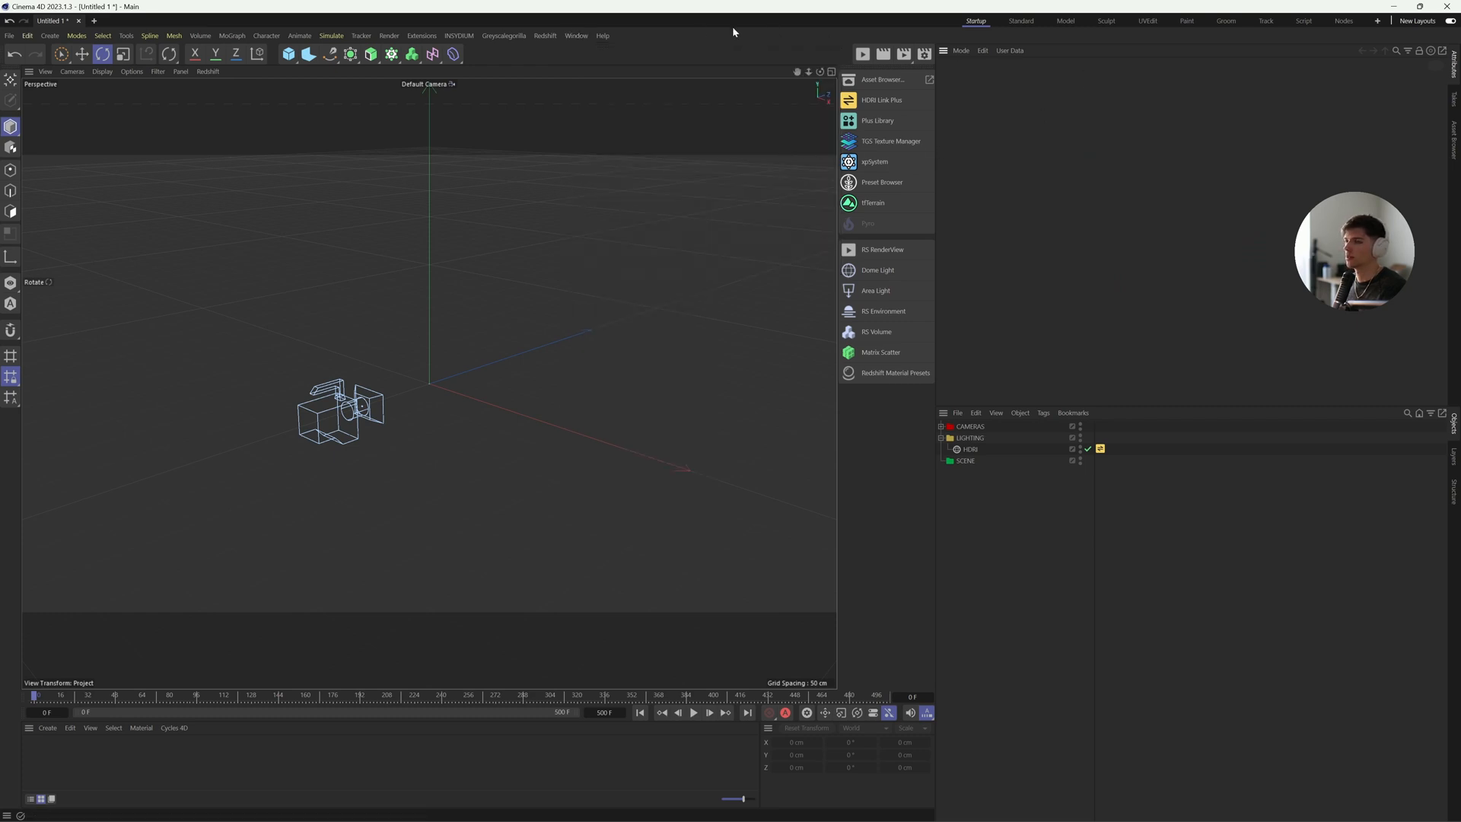
# Create a Backdrop object from the new shortcut with its default rounding and make it a child of the LIGHTING null
pyautogui.click(308, 55)
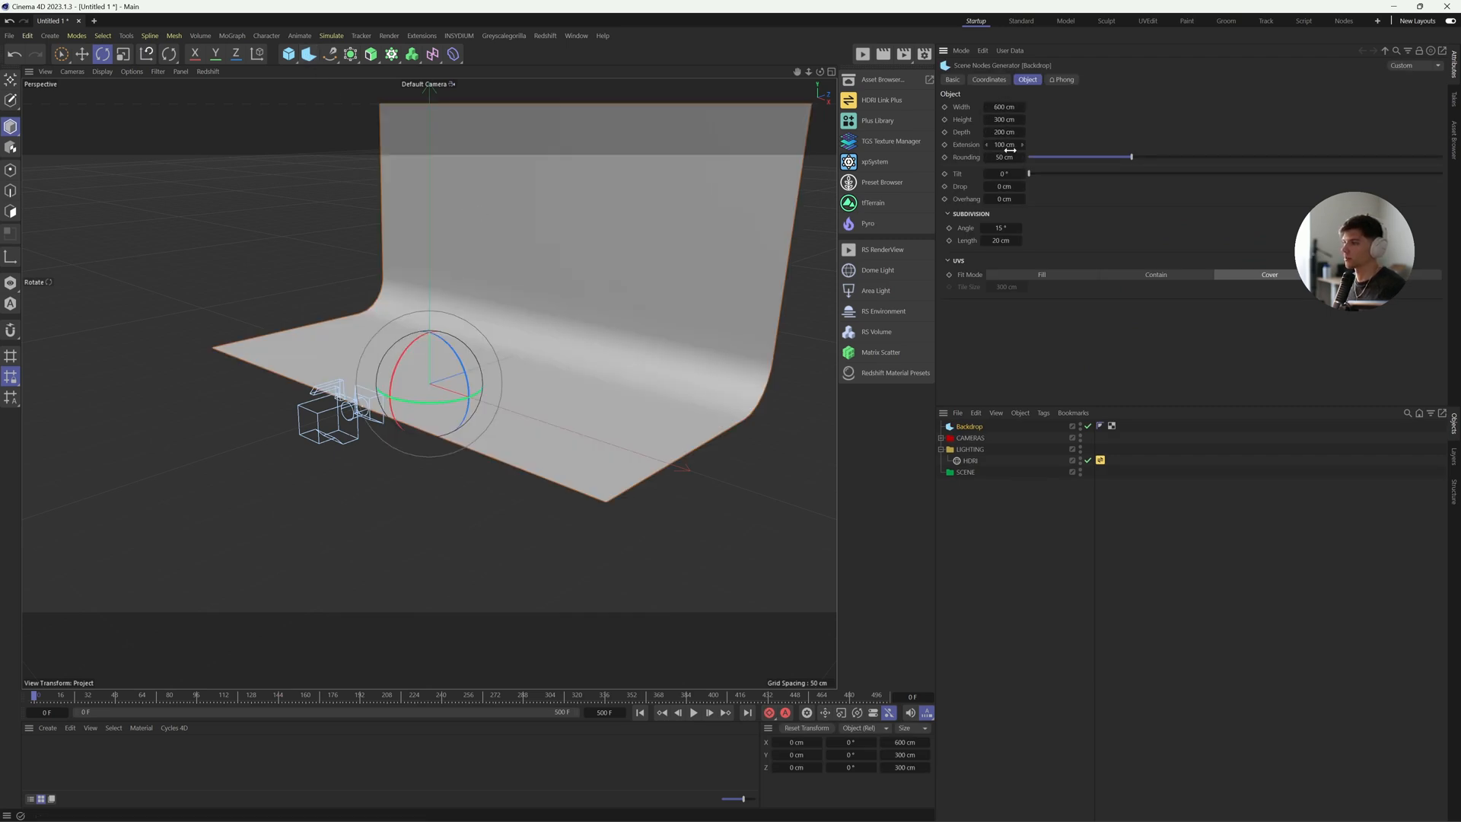
pyautogui.moveTo(1132, 157); pyautogui.dragTo(1246, 207)
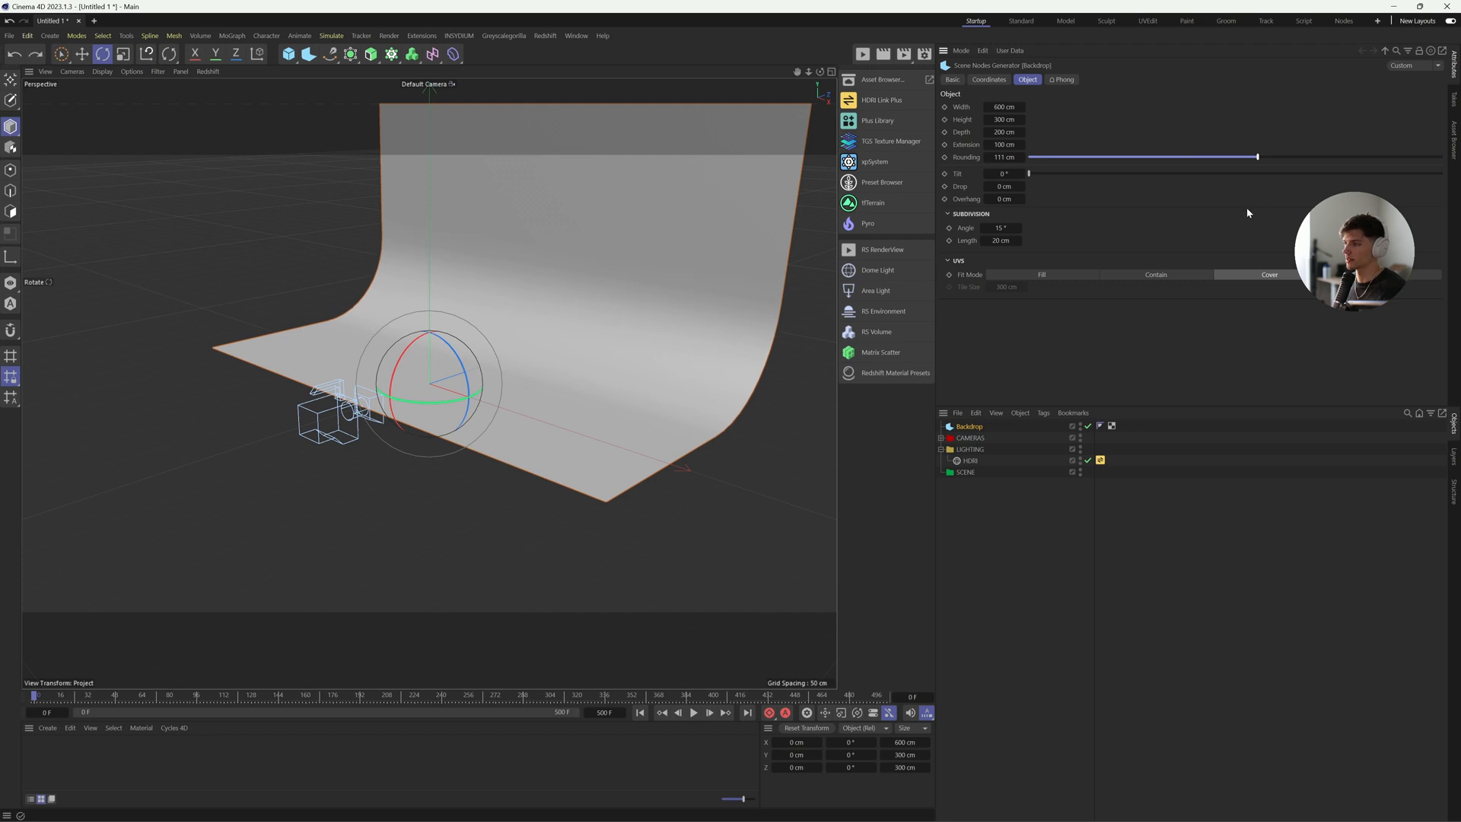
pyautogui.hotkey('ctrl', 'z')
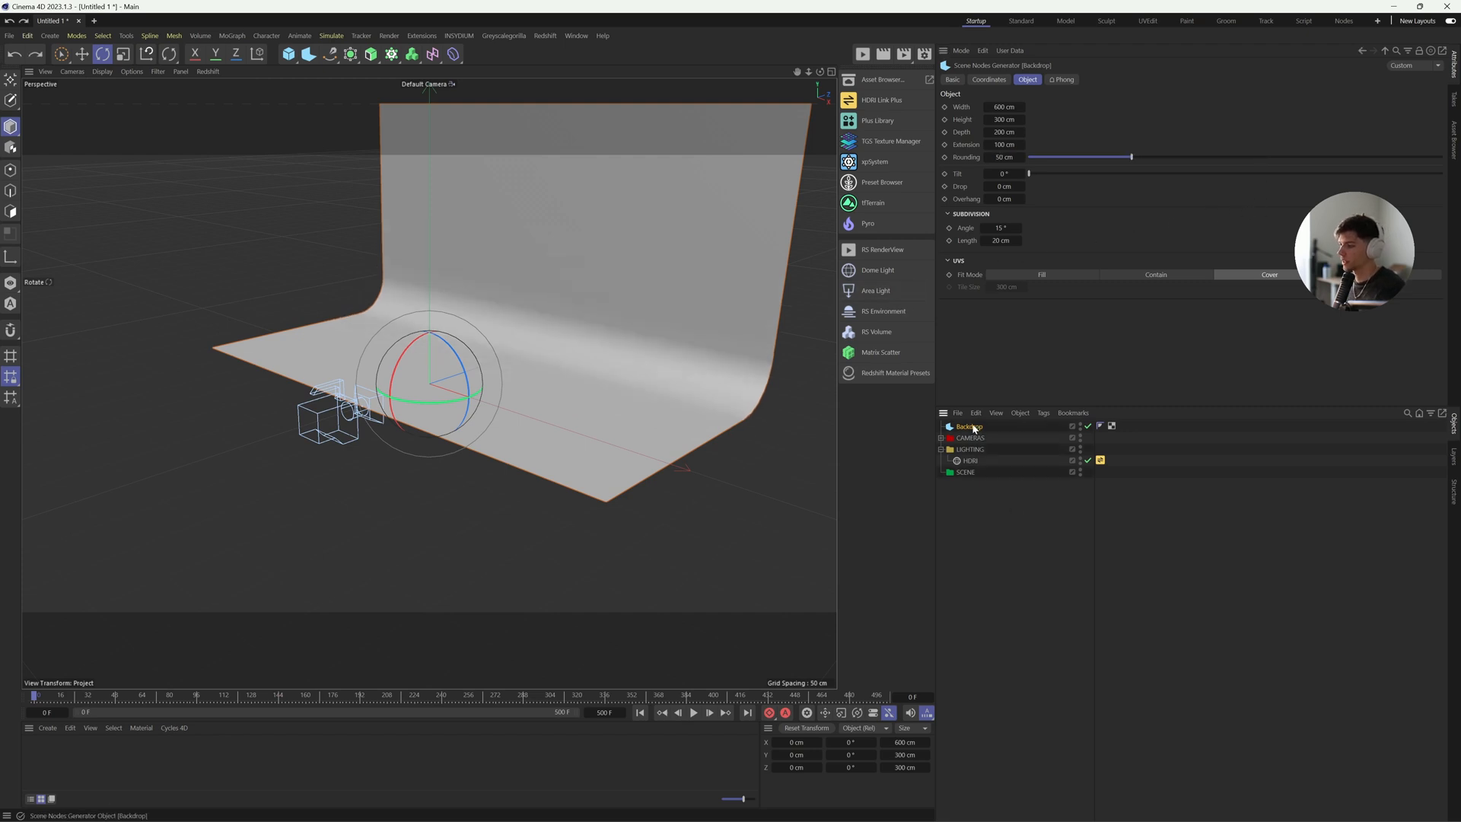
pyautogui.doubleClick(970, 461)
pyautogui.moveTo(976, 464); pyautogui.dragTo(980, 471)
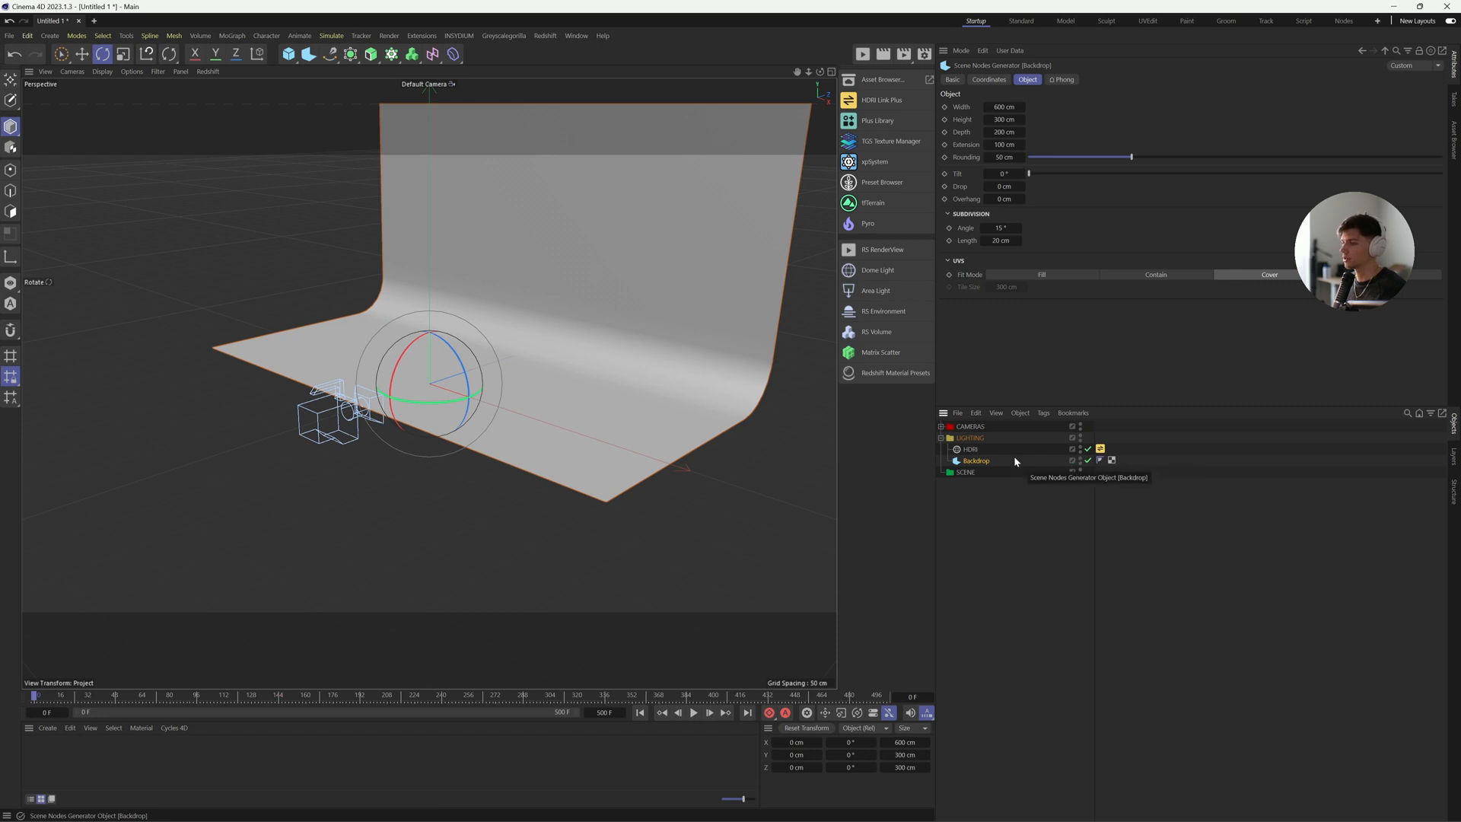
# Look through CAMERA 1 and lower the Backdrop below the horizon by setting its Y position to -2 cm
pyautogui.click(941, 426)
pyautogui.click(1088, 438)
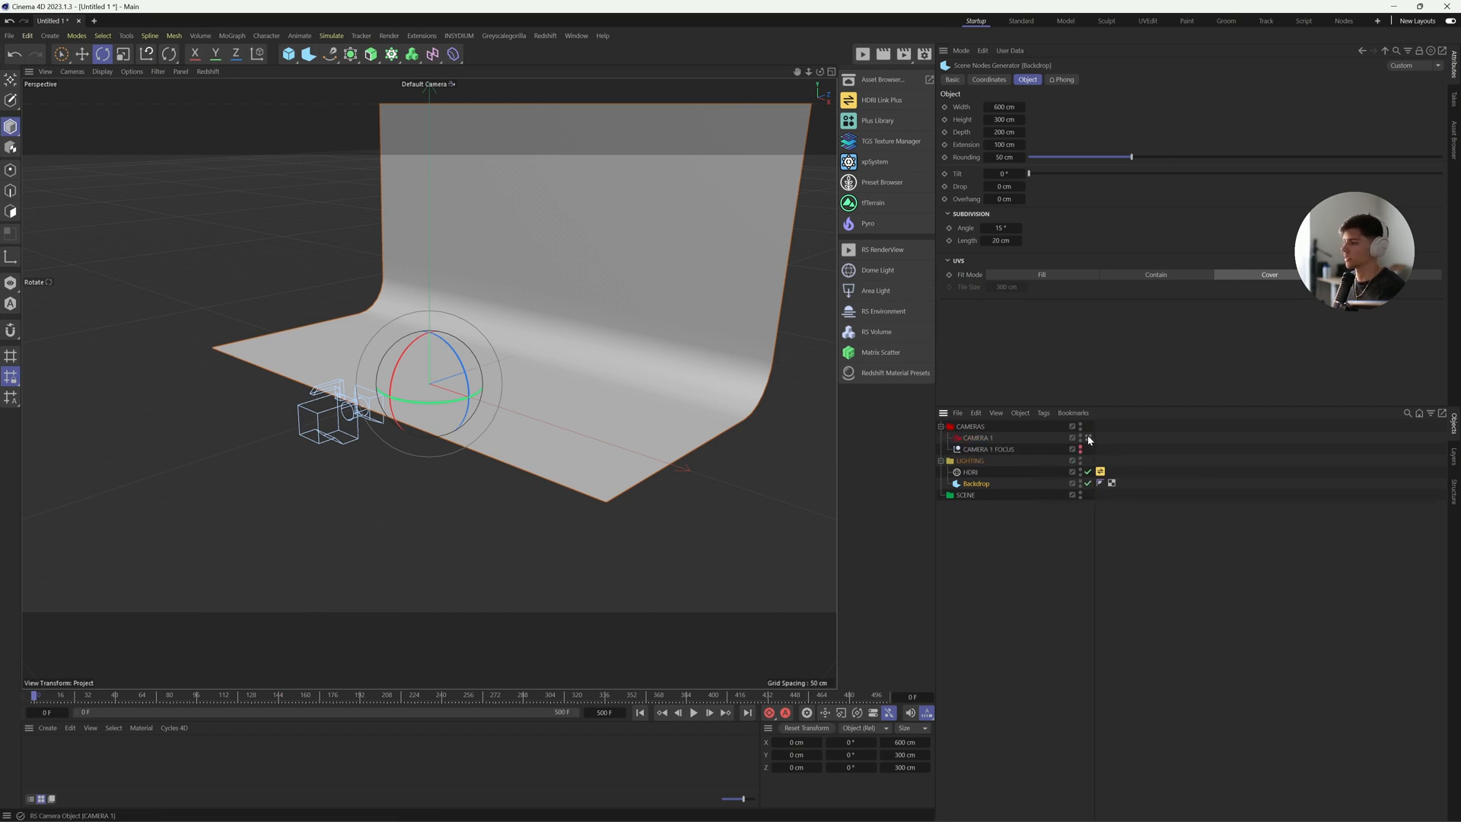
pyautogui.press('e')
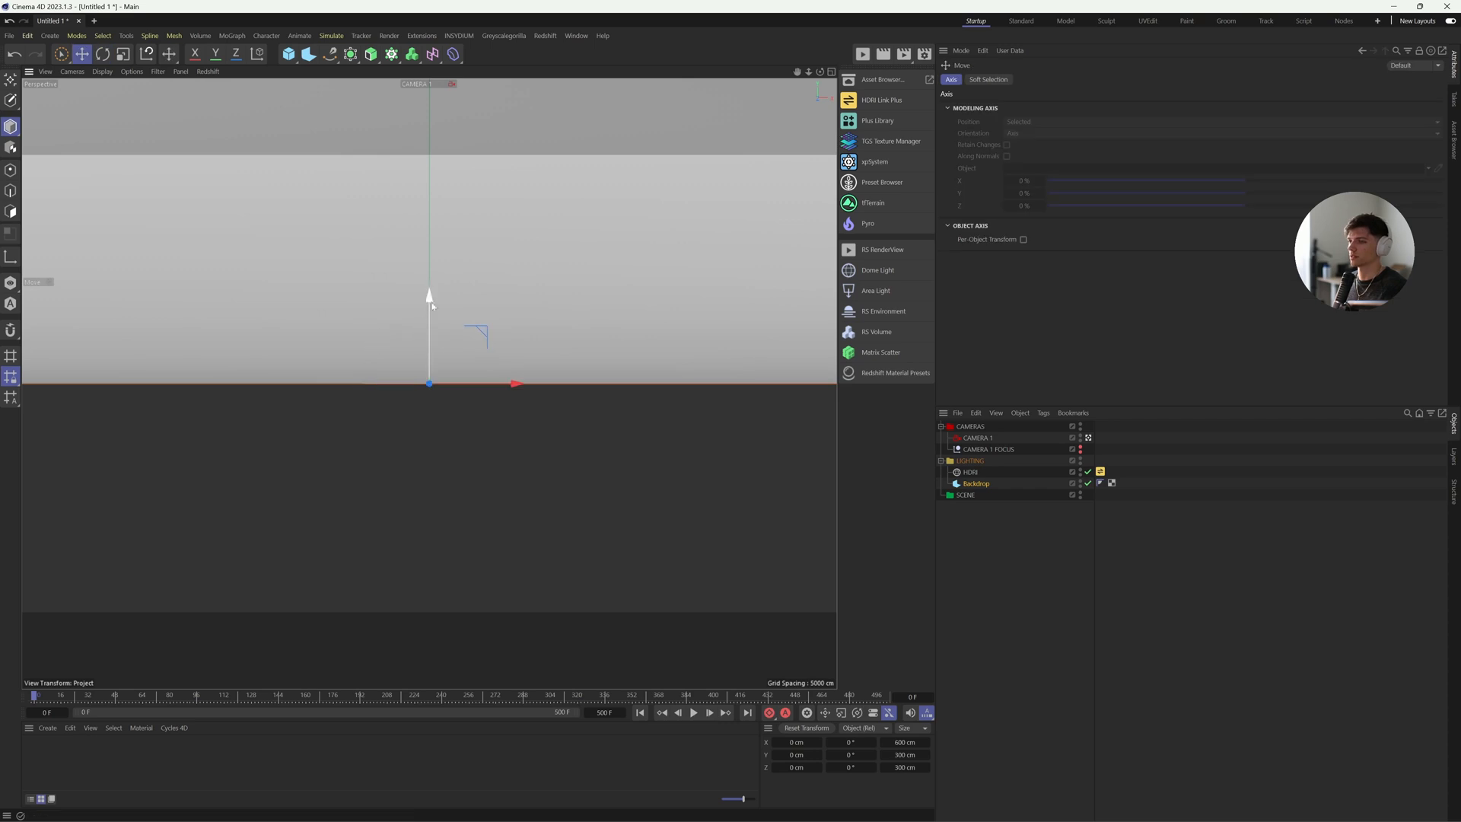
pyautogui.moveTo(427, 301); pyautogui.dragTo(443, 355)
pyautogui.click(976, 483)
pyautogui.click(989, 79)
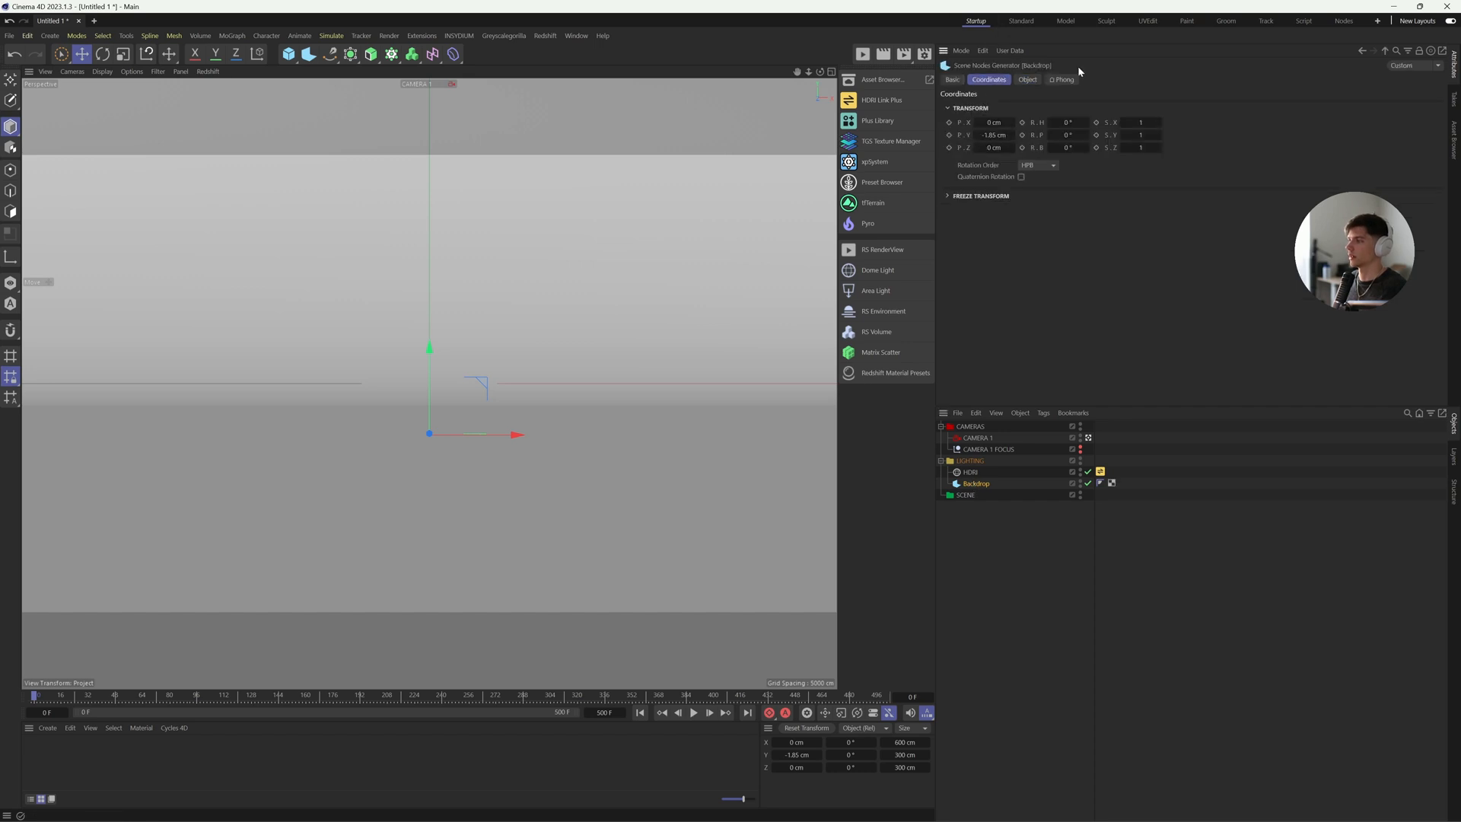
pyautogui.moveTo(999, 136); pyautogui.dragTo(1122, 107)
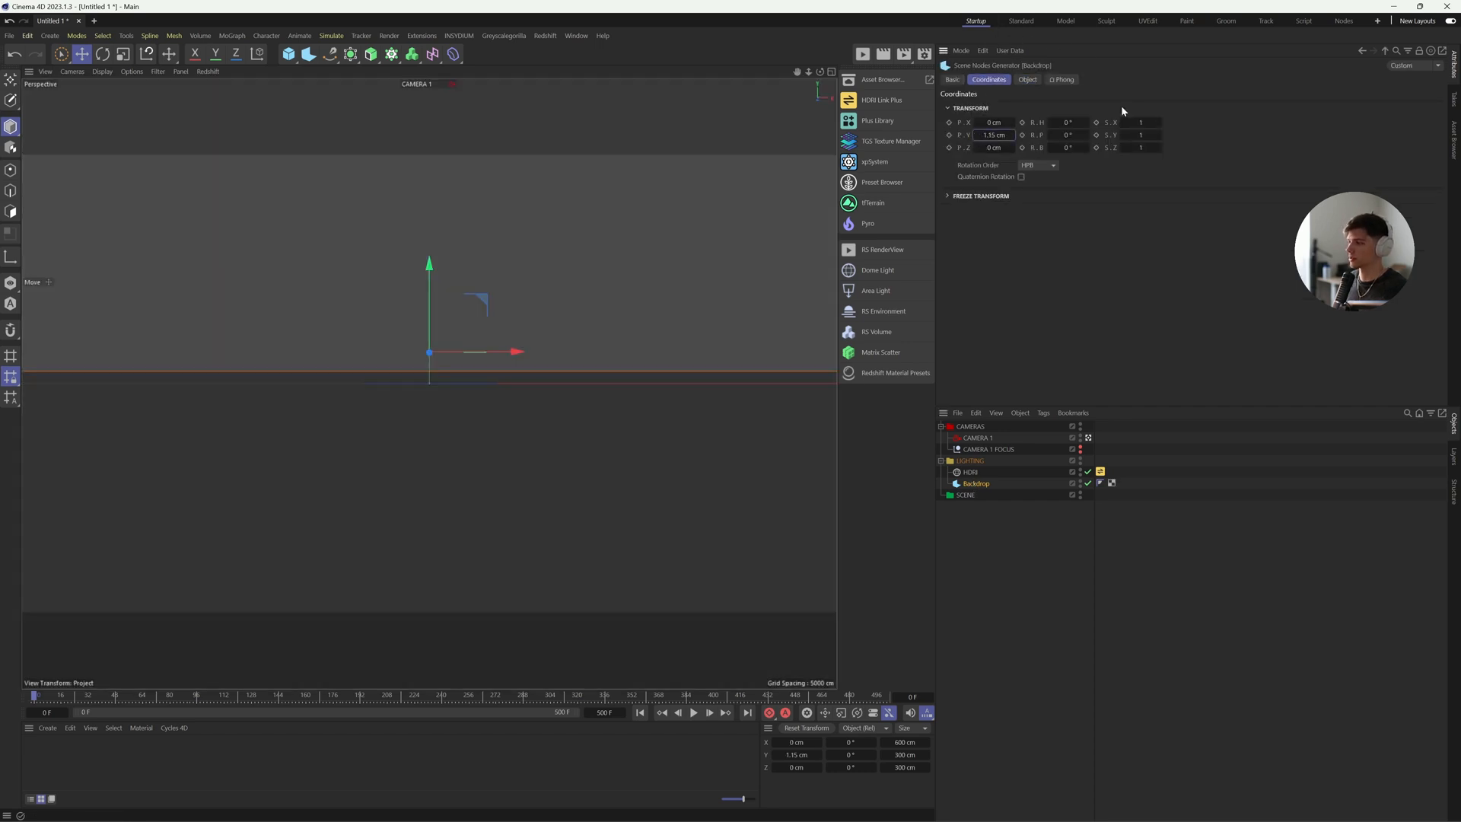
pyautogui.doubleClick(1000, 136)
pyautogui.write('-2')
pyautogui.press('Return')
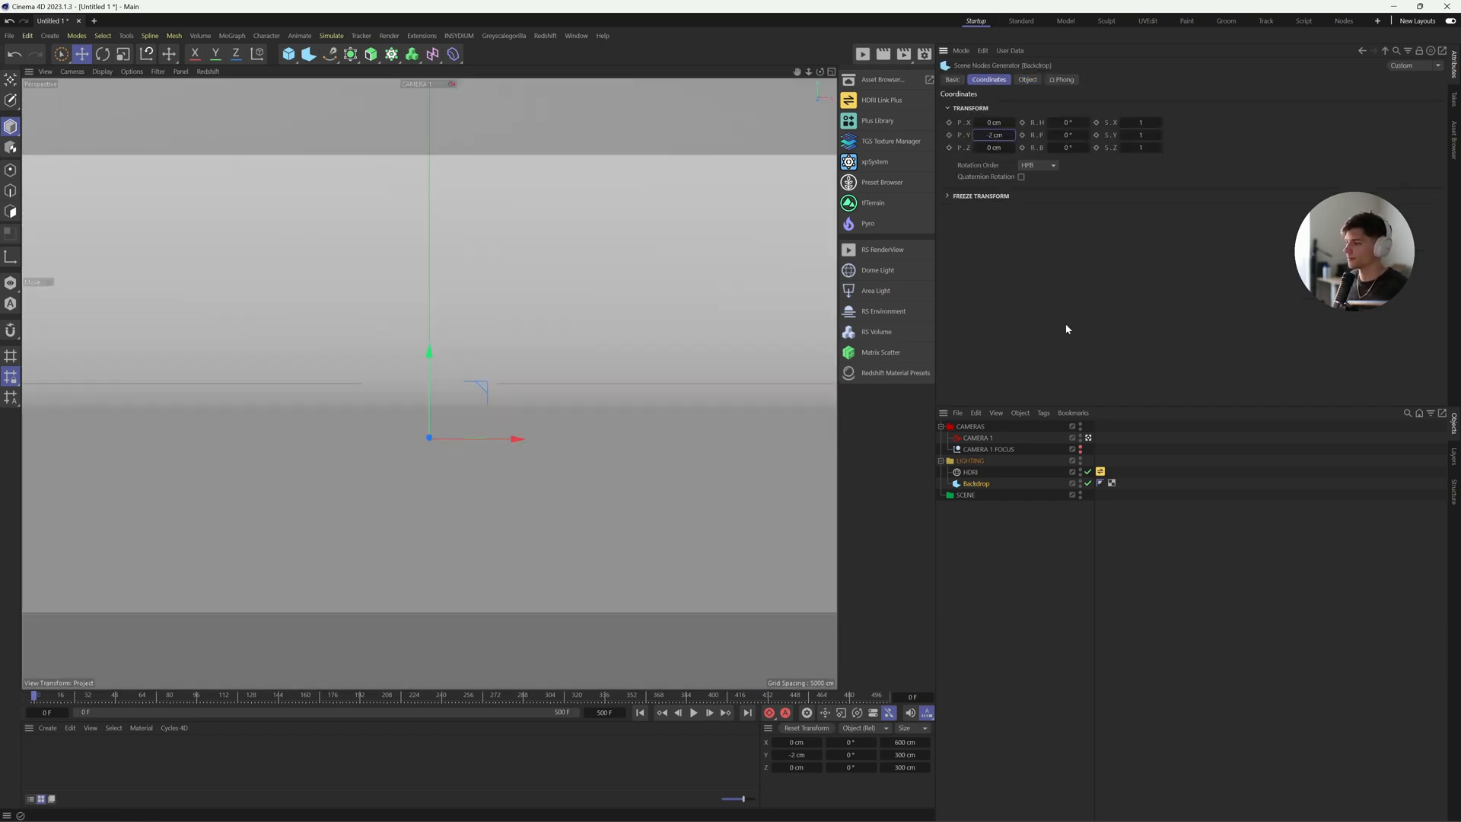
# Disable the Backdrop object and switch the view from CAMERA 1 back to the default camera, with the null groups collapsed
pyautogui.click(1109, 538)
pyautogui.click(1089, 484)
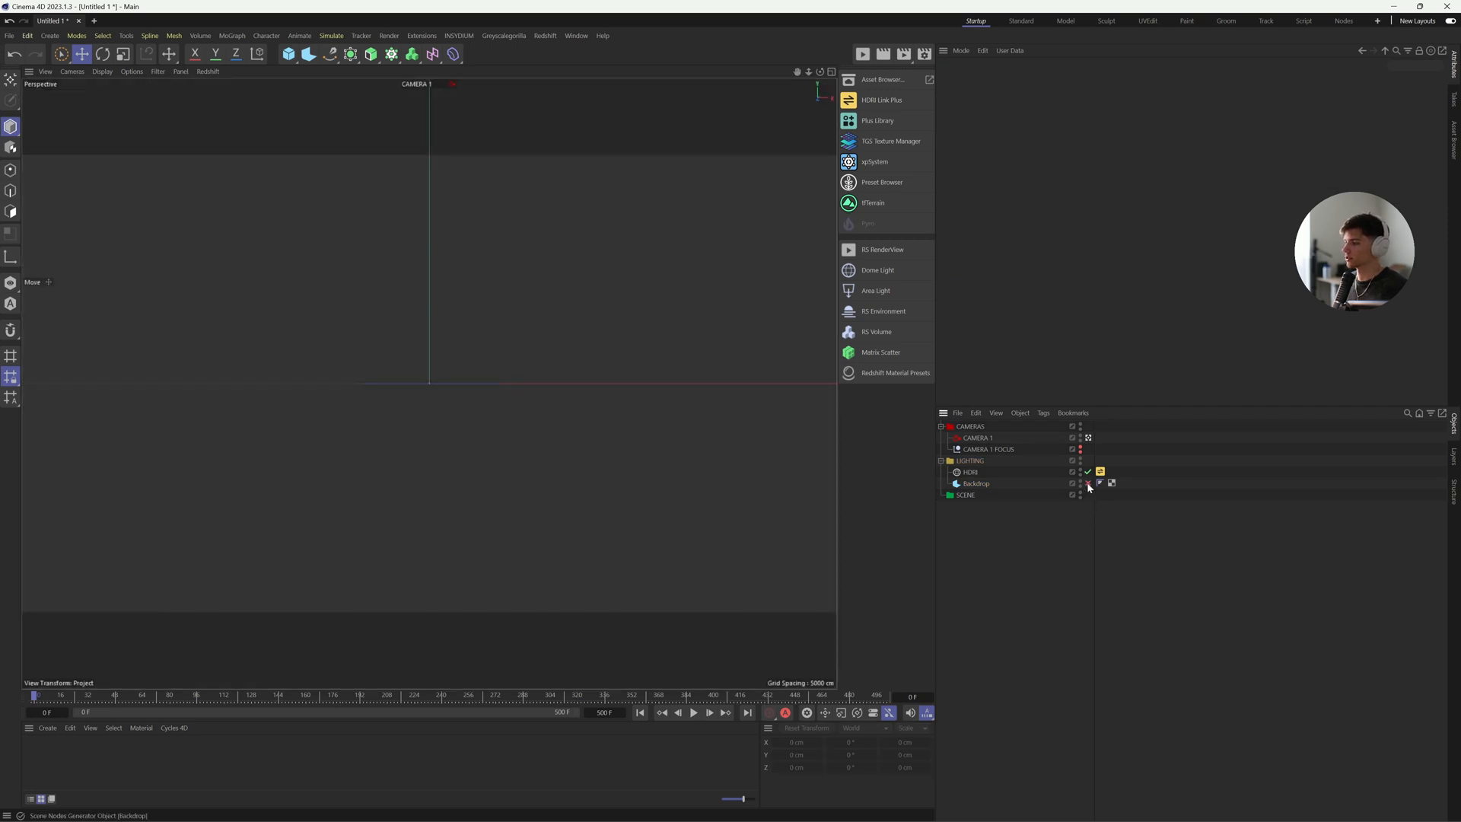
pyautogui.click(941, 461)
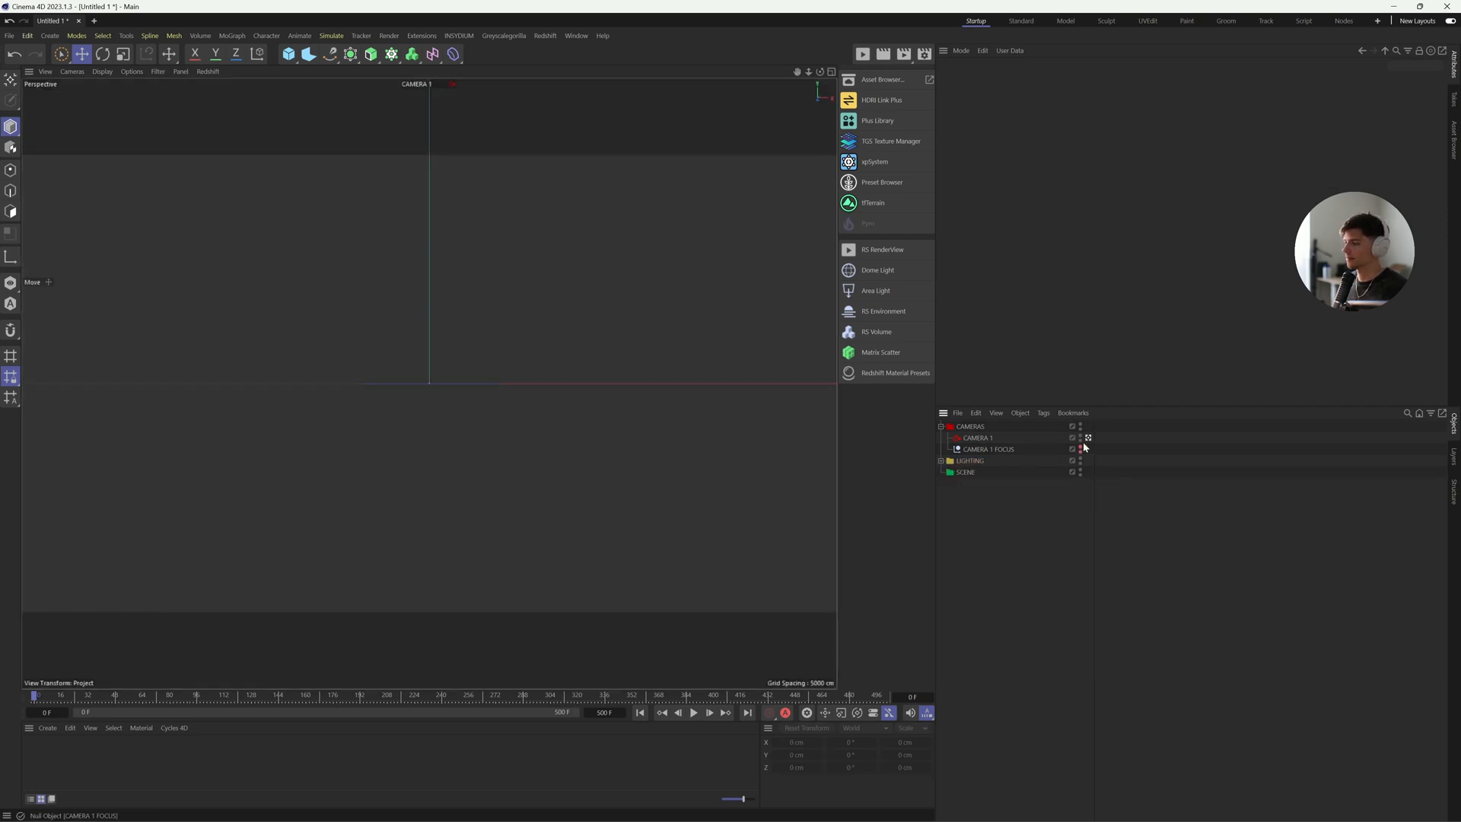
pyautogui.click(1088, 438)
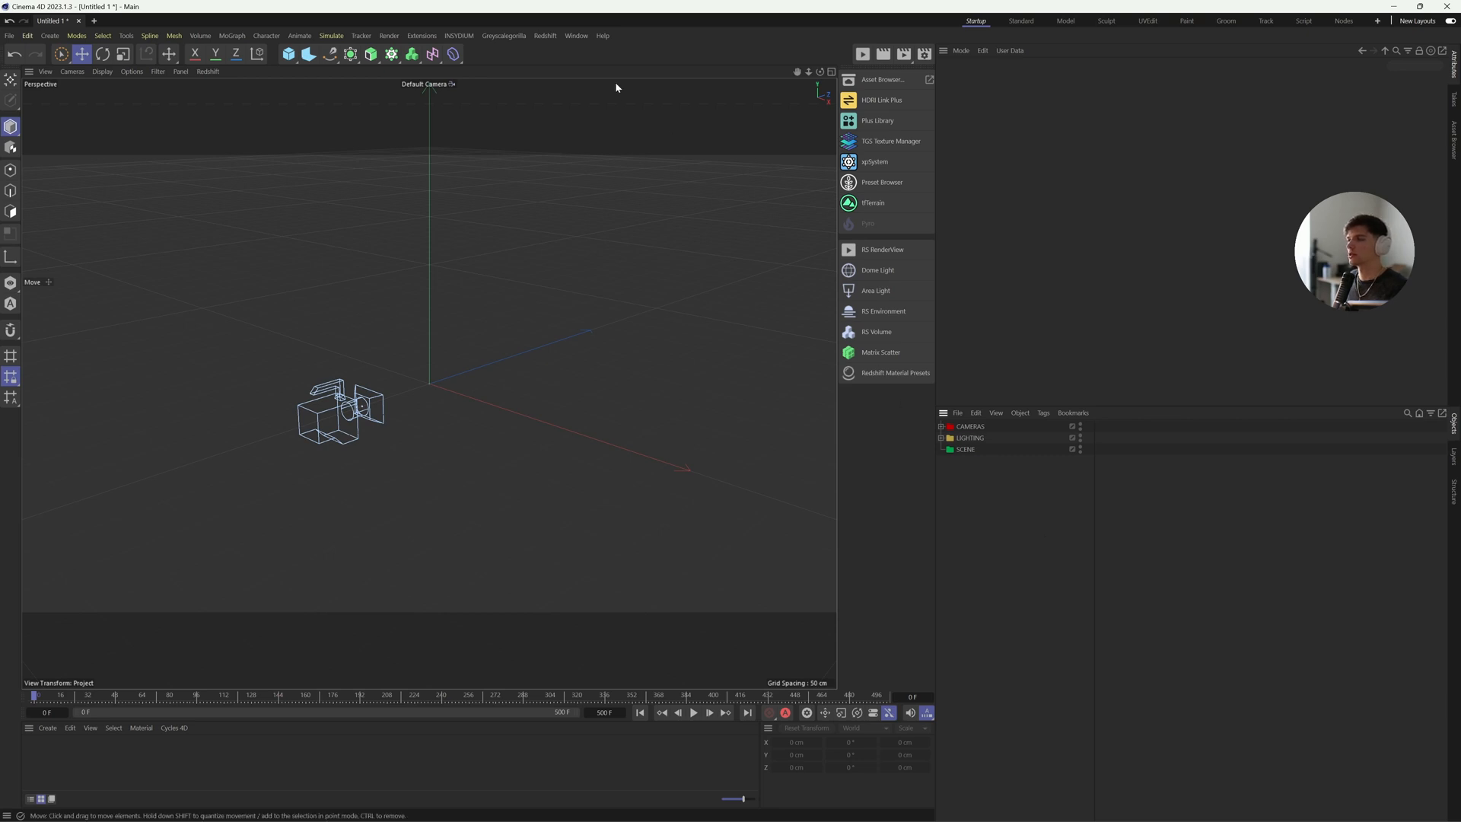
# Save the prepared scene as the default scene and save the layout as the startup layout
pyautogui.click(576, 36)
pyautogui.moveTo(605, 58)
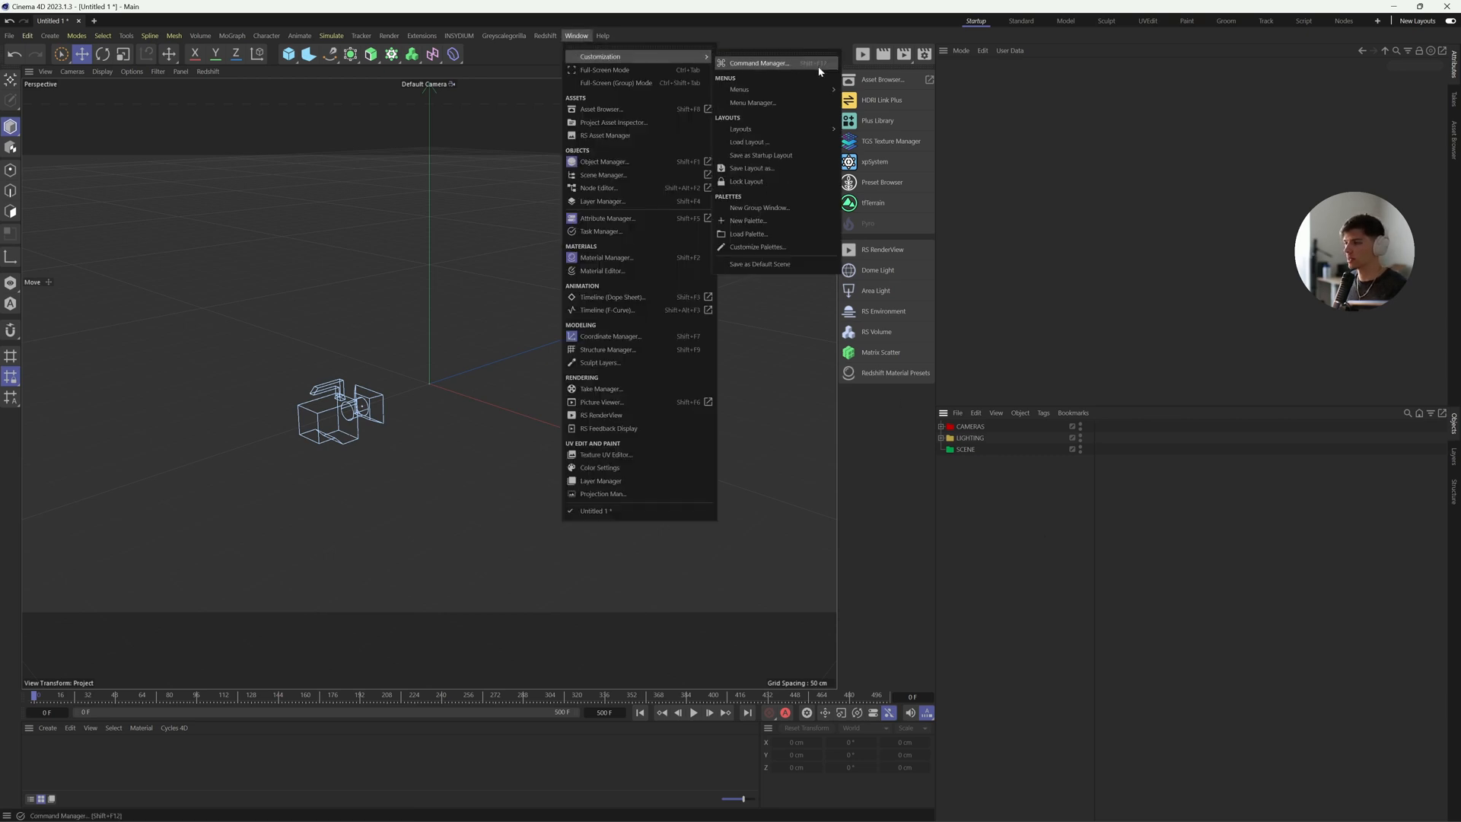
pyautogui.click(765, 264)
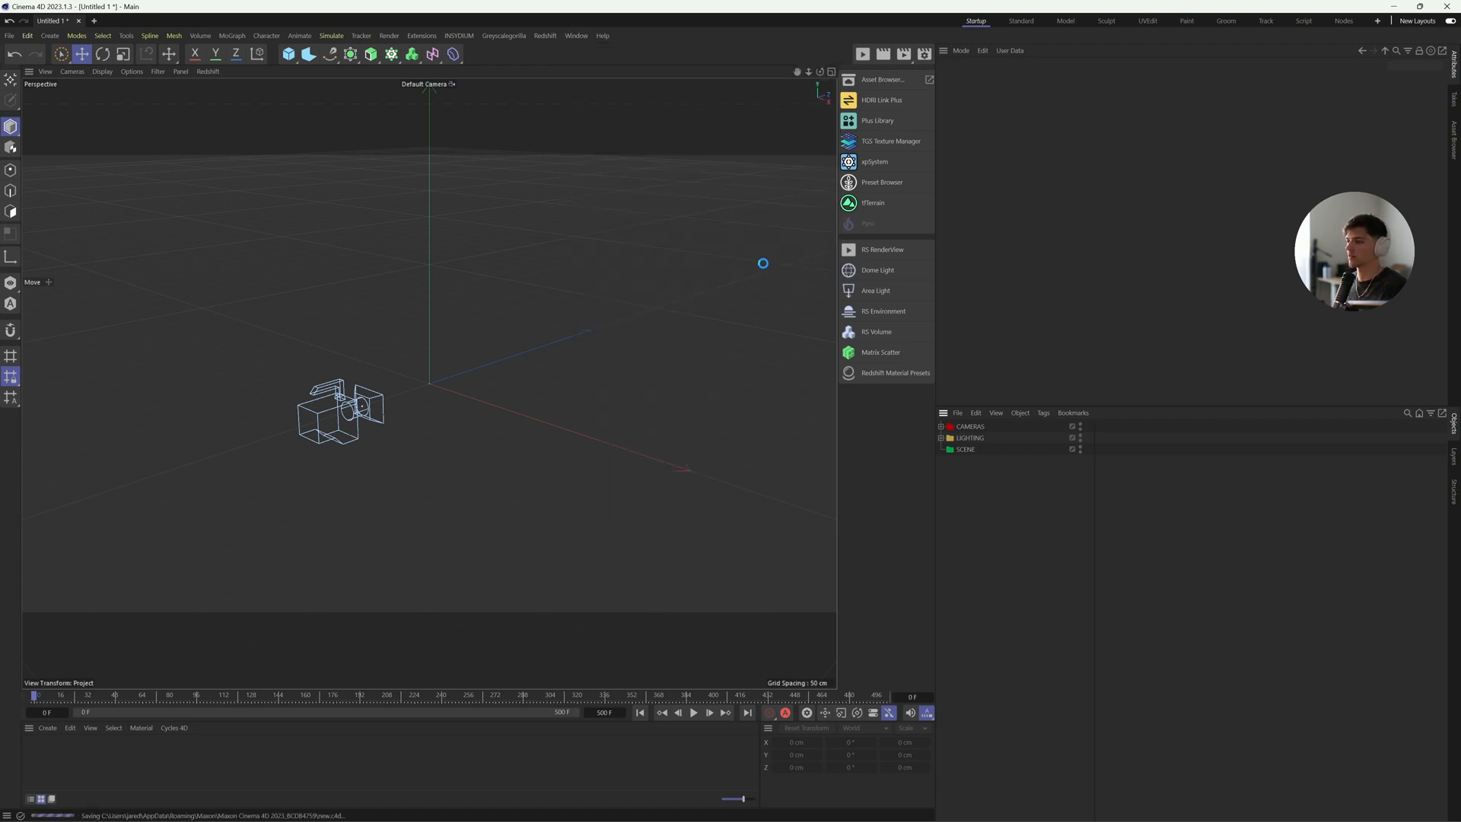
pyautogui.click(576, 36)
pyautogui.click(784, 156)
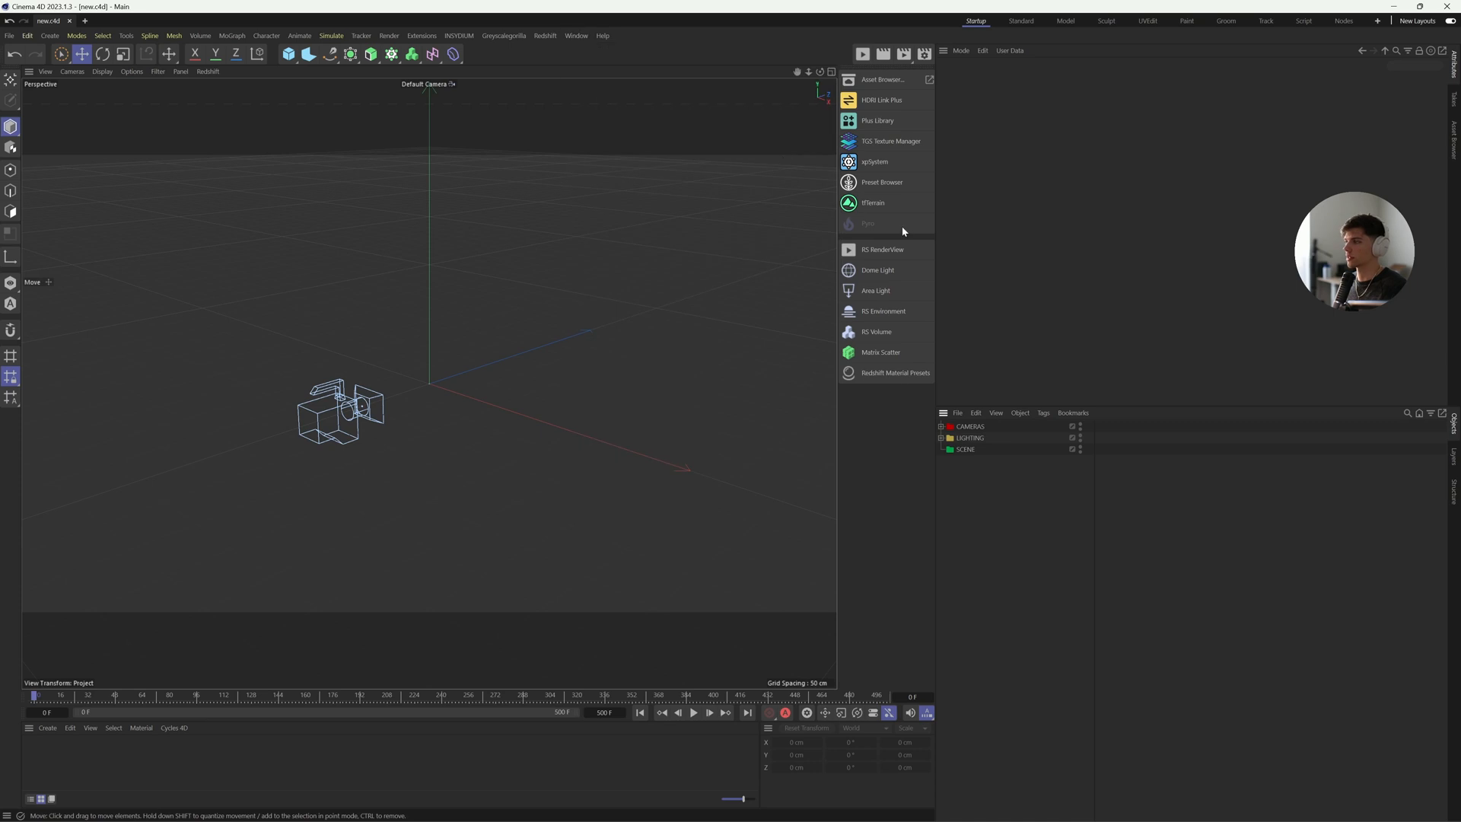
# Close Cinema 4D and launch it again to check the saved startup layout and default scene
pyautogui.click(1448, 7)
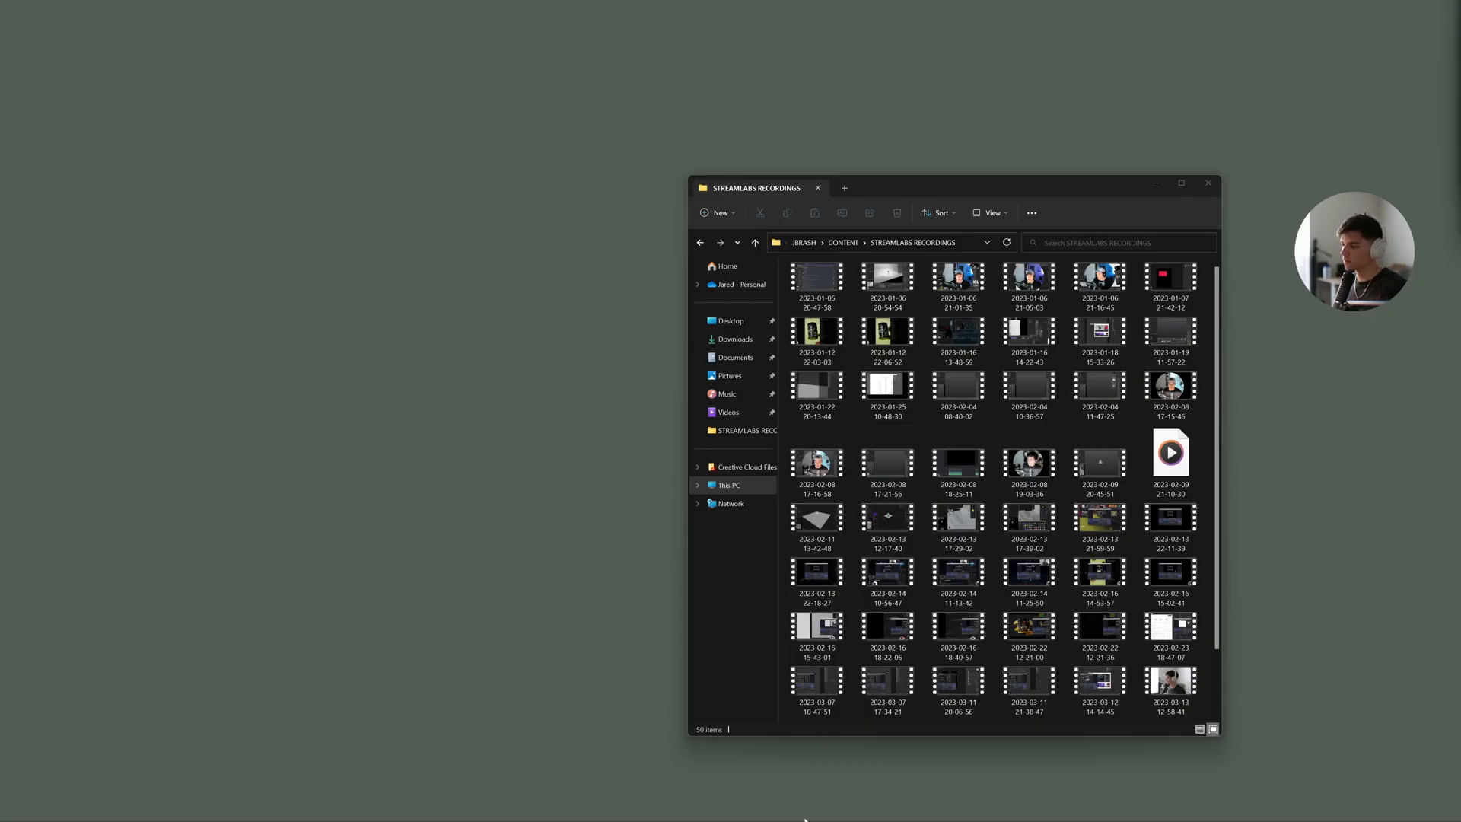
pyautogui.moveTo(799, 811)
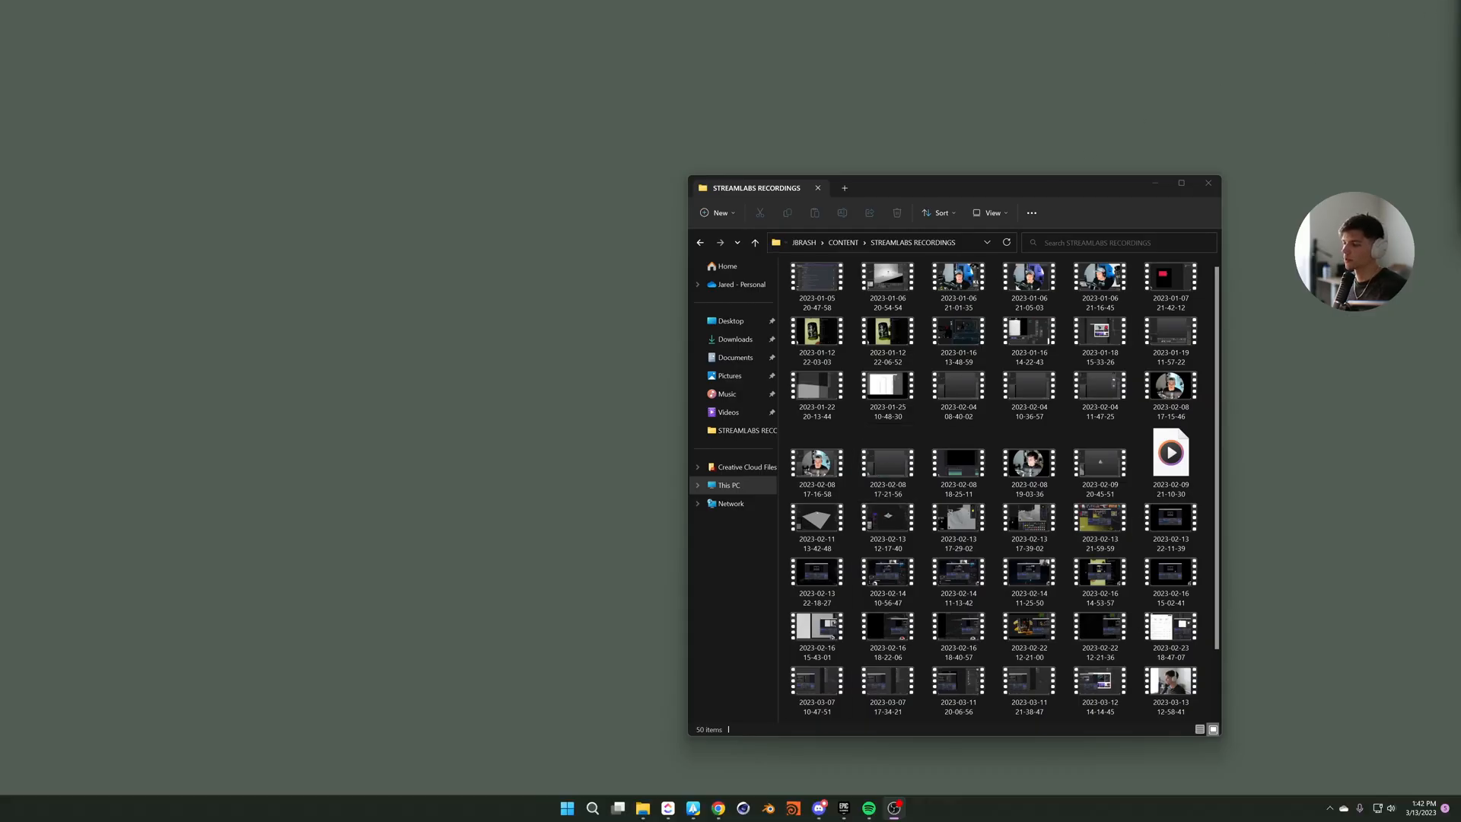
pyautogui.click(742, 813)
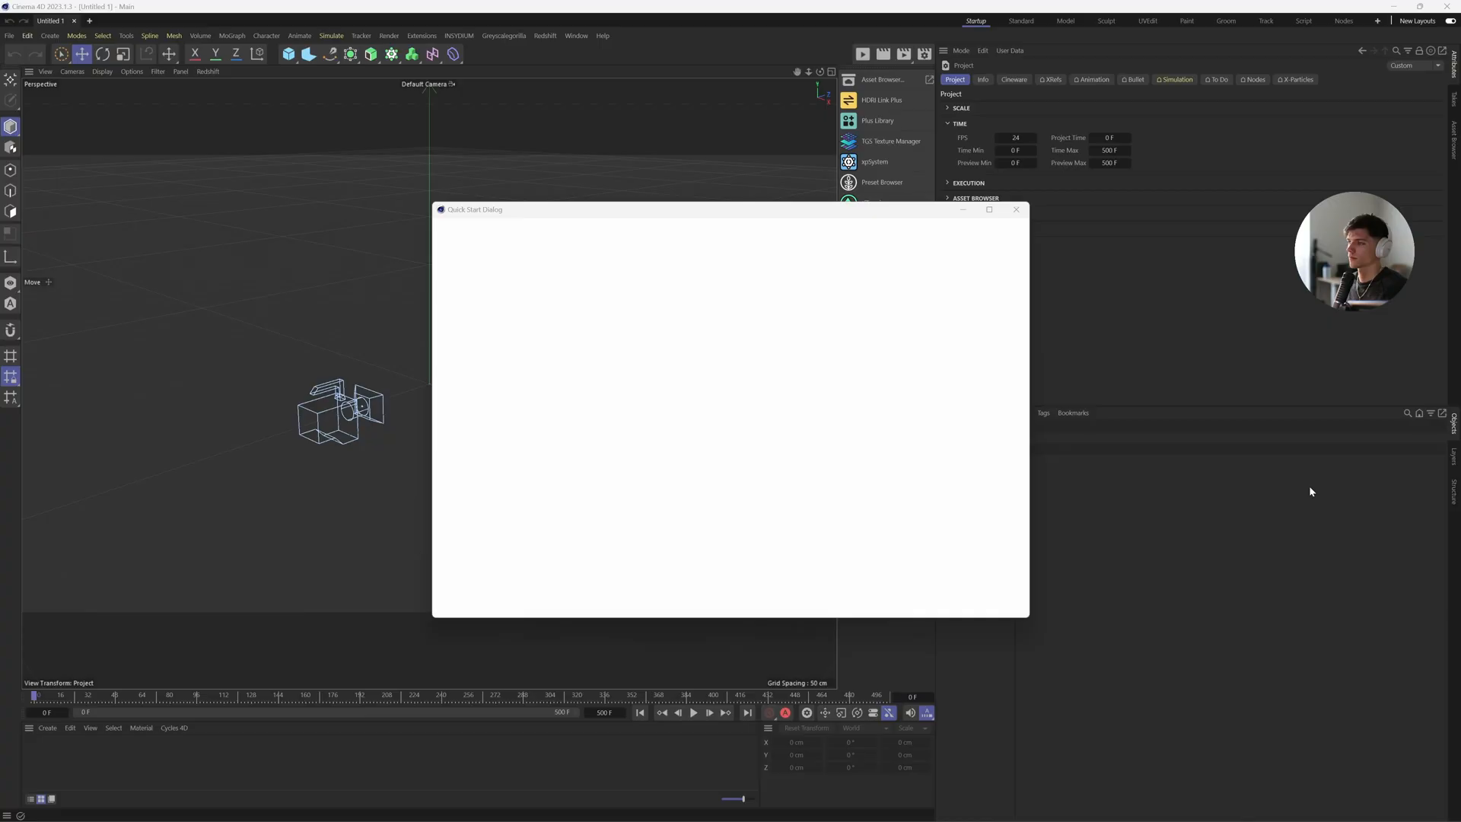